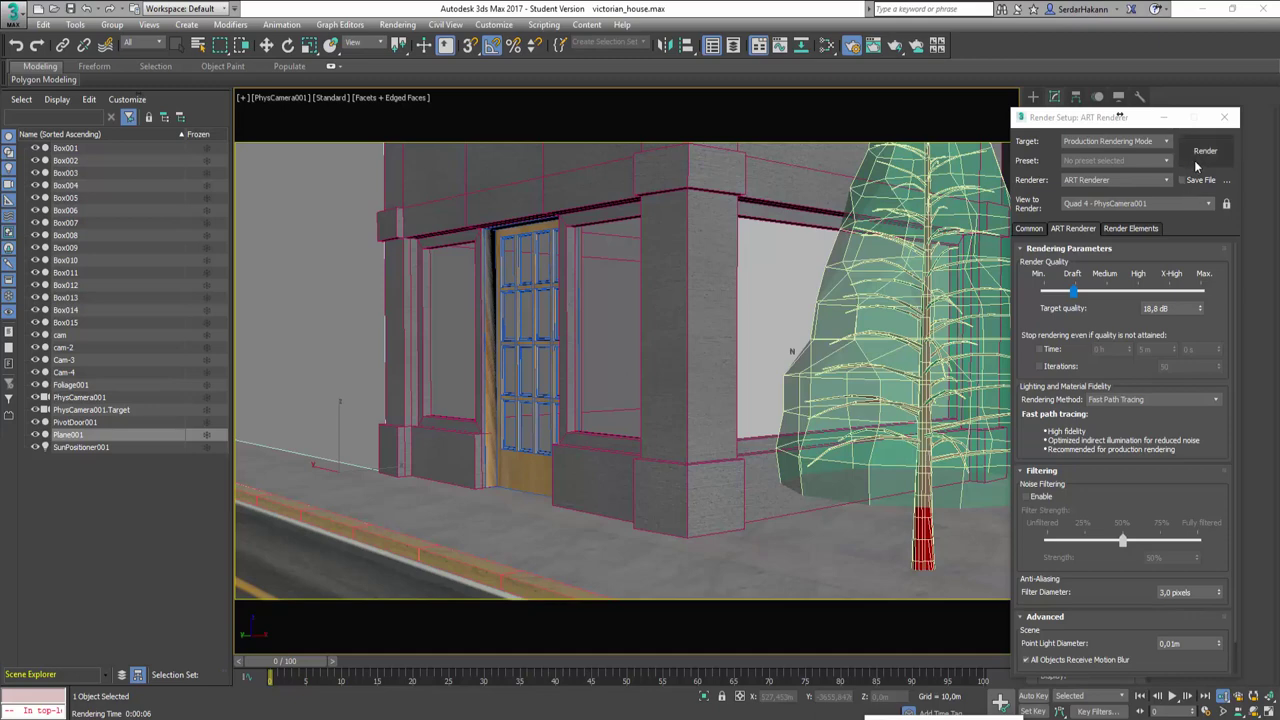
Step: Render PhysCamera001's view with ART, moving the frame window aside to watch it finish
{"action": "left_click", "coordinate": [1200, 155]}
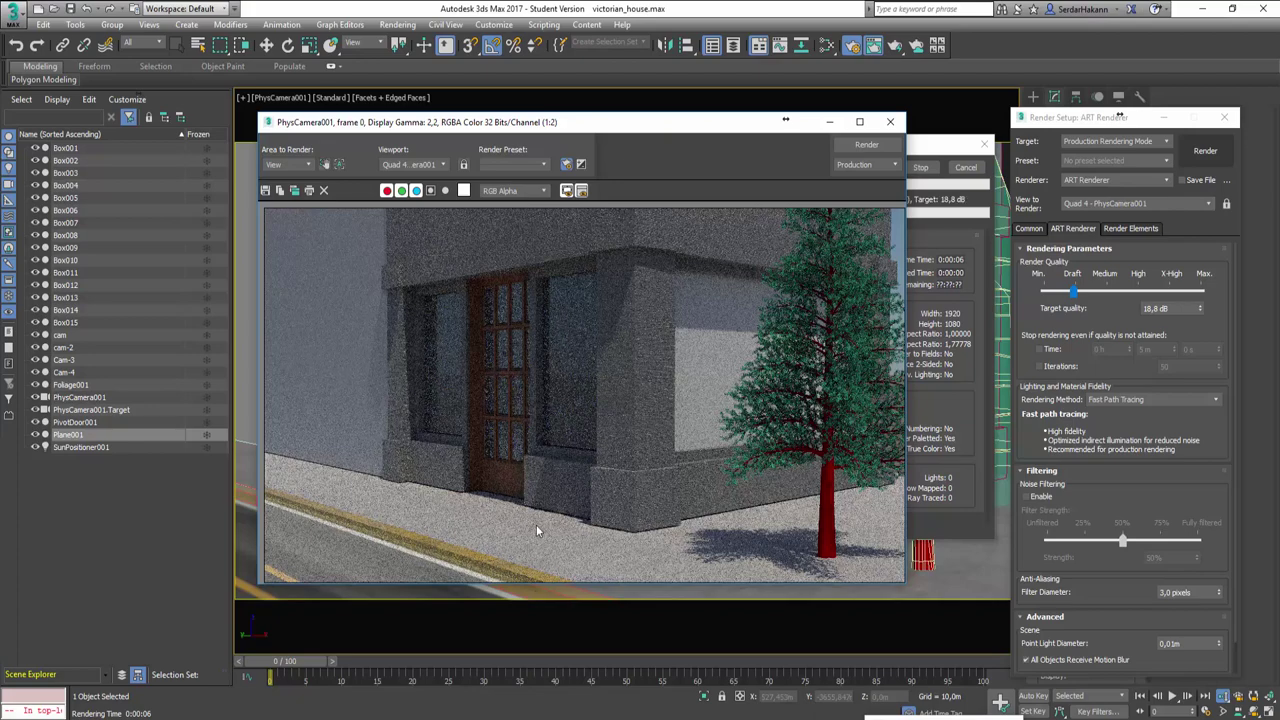
{"action": "mouse_move", "coordinate": [594, 130]}
{"action": "left_mouse_down"}
{"action": "mouse_move", "coordinate": [420, 125]}
{"action": "mouse_move", "coordinate": [473, 127]}
{"action": "left_mouse_up"}
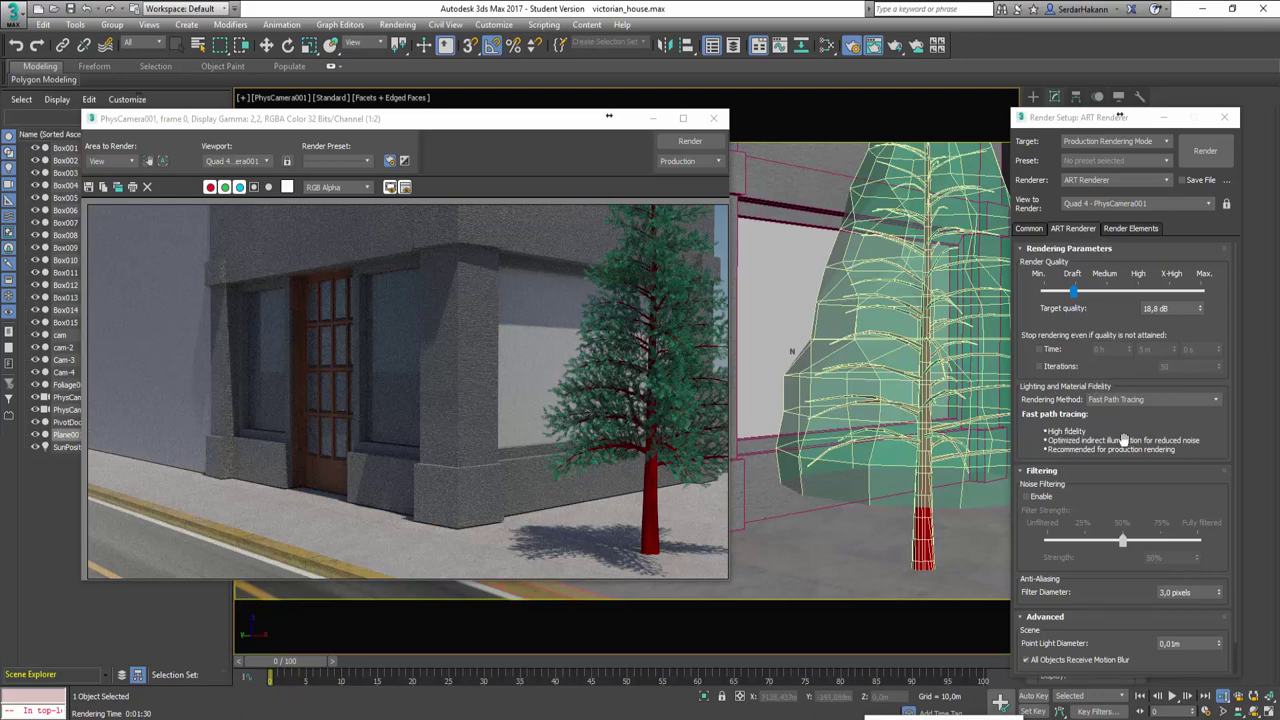
Step: Try Advanced Path Tracing, revert to Fast Path Tracing, and close the rendered frame window
{"action": "left_click", "coordinate": [1148, 405]}
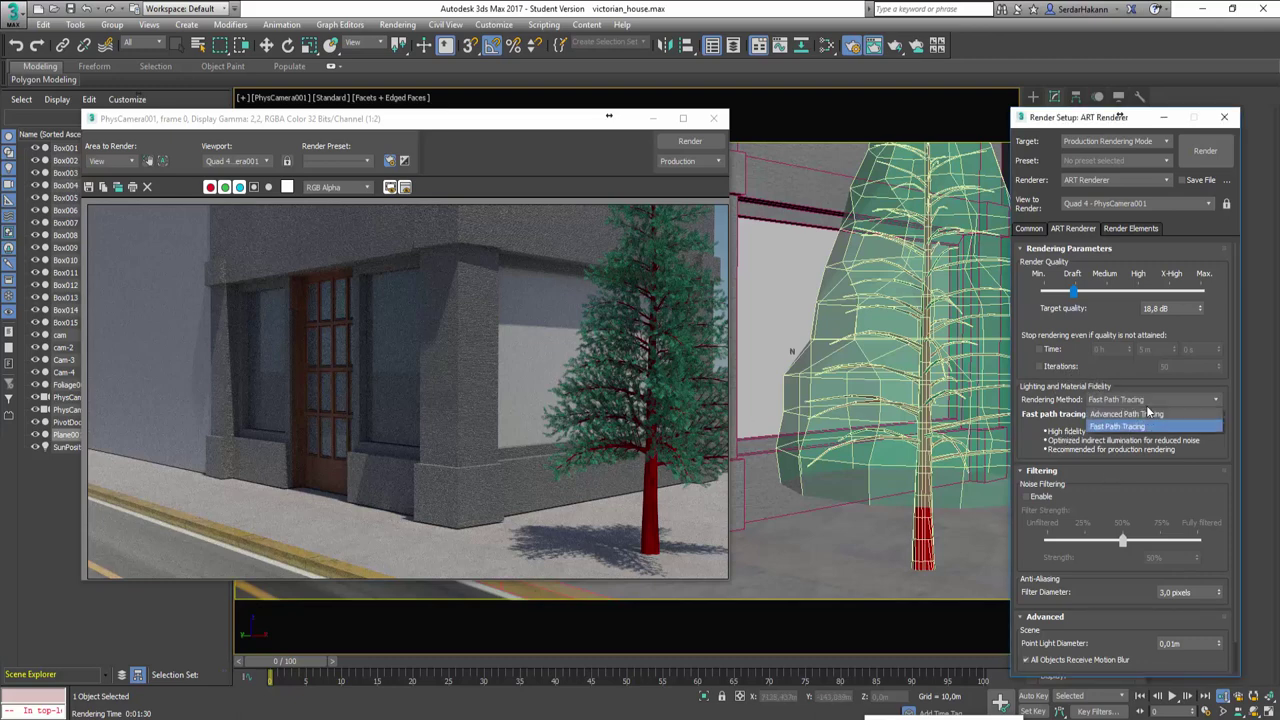
{"action": "left_click", "coordinate": [1156, 415]}
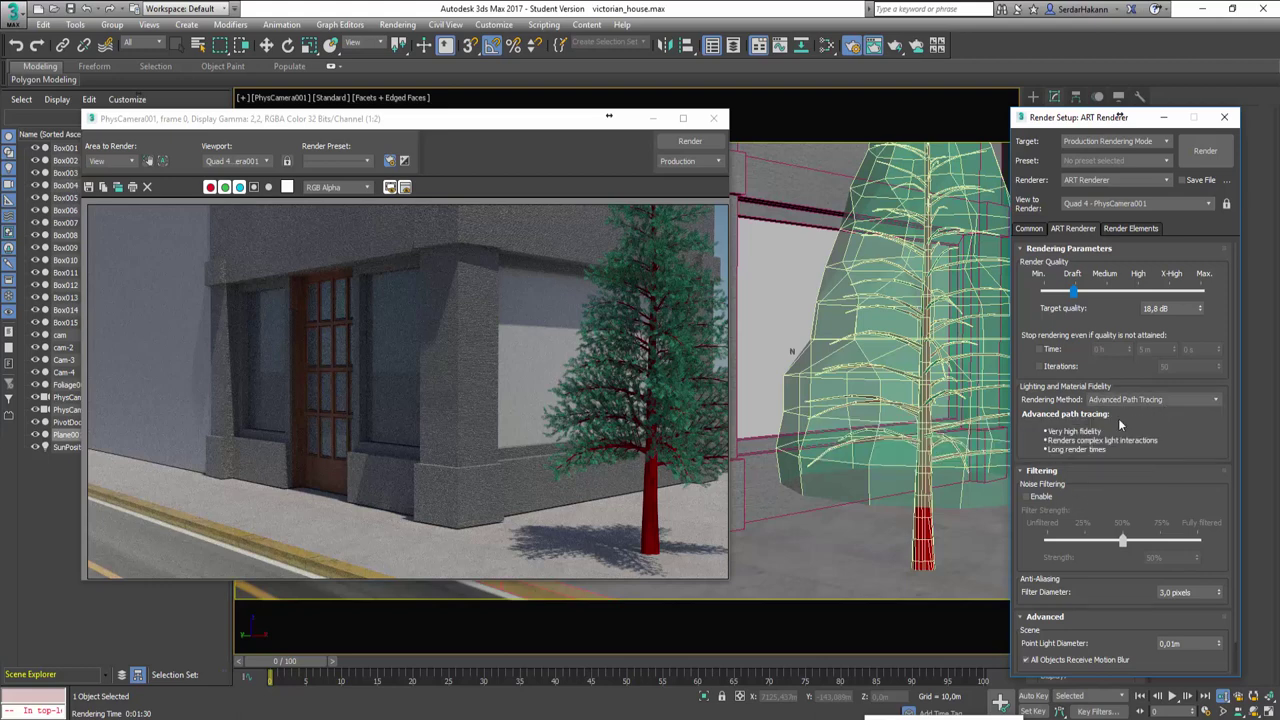
{"action": "left_click", "coordinate": [1139, 400]}
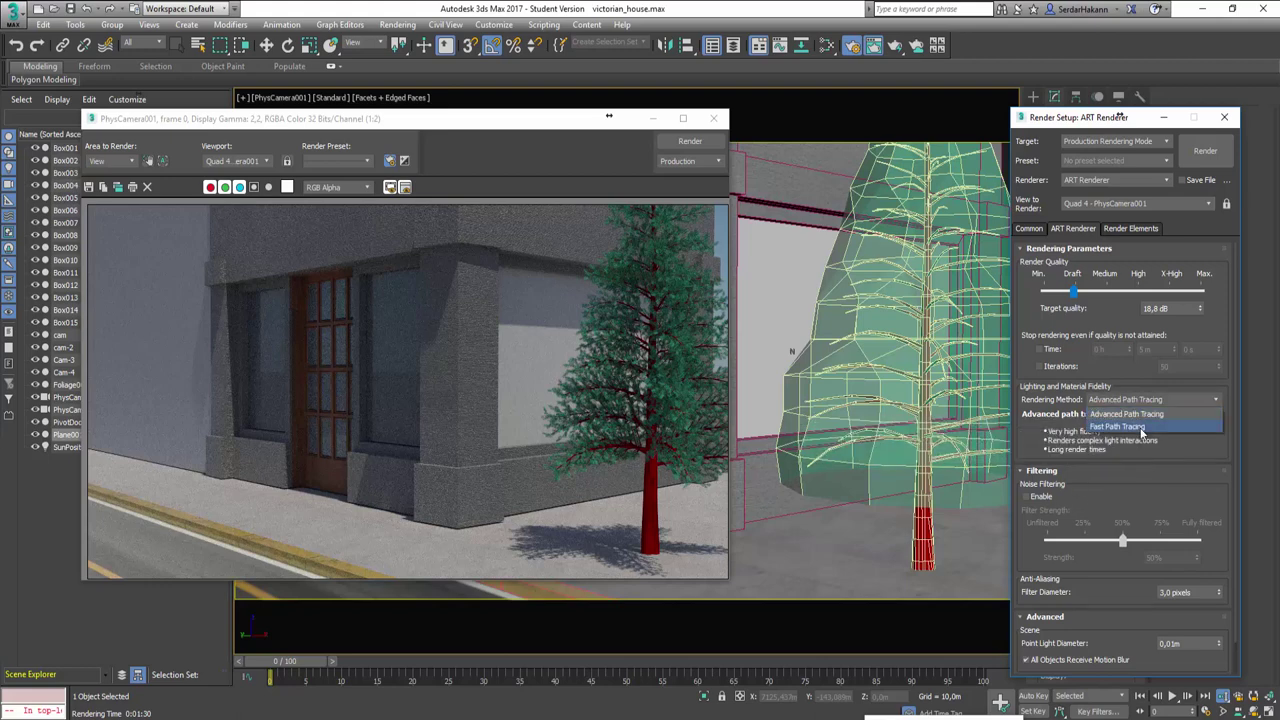
{"action": "left_click", "coordinate": [1141, 432]}
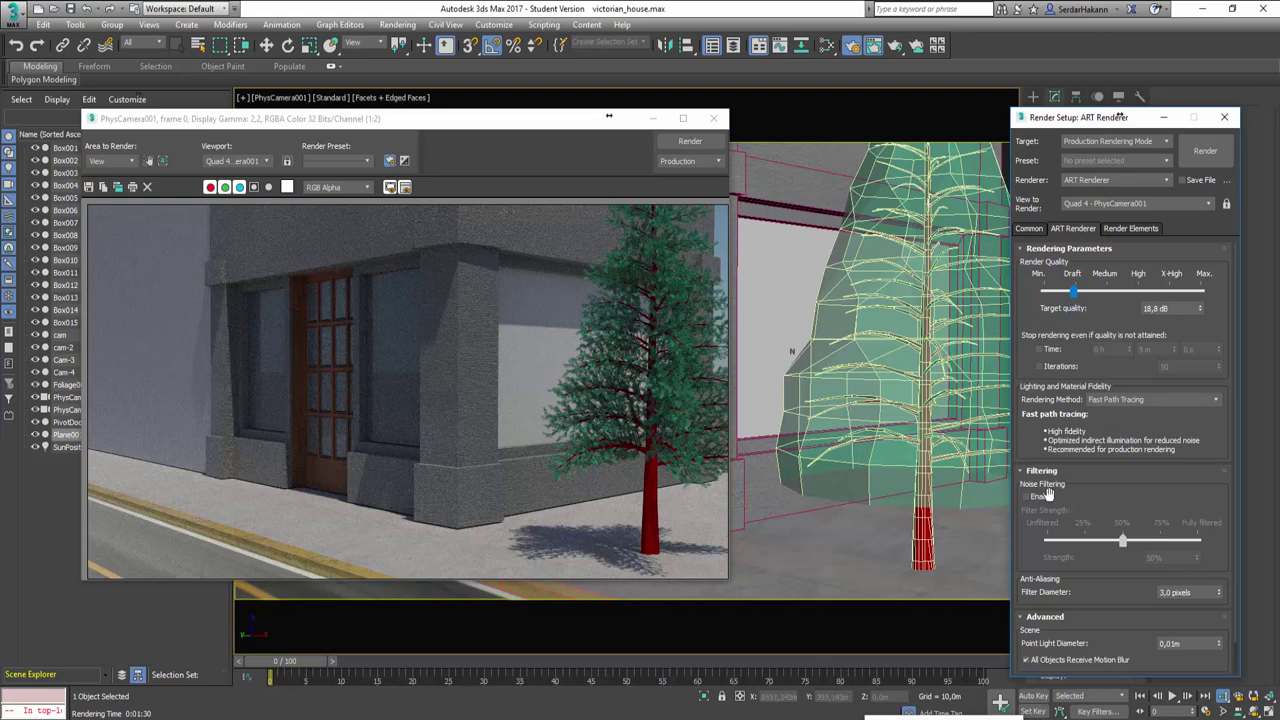
{"action": "scroll", "coordinate": [1047, 560], "scroll_direction": "down", "scroll_amount": 2}
{"action": "scroll", "coordinate": [1056, 372], "scroll_direction": "up", "scroll_amount": 2}
{"action": "left_click", "coordinate": [713, 118]}
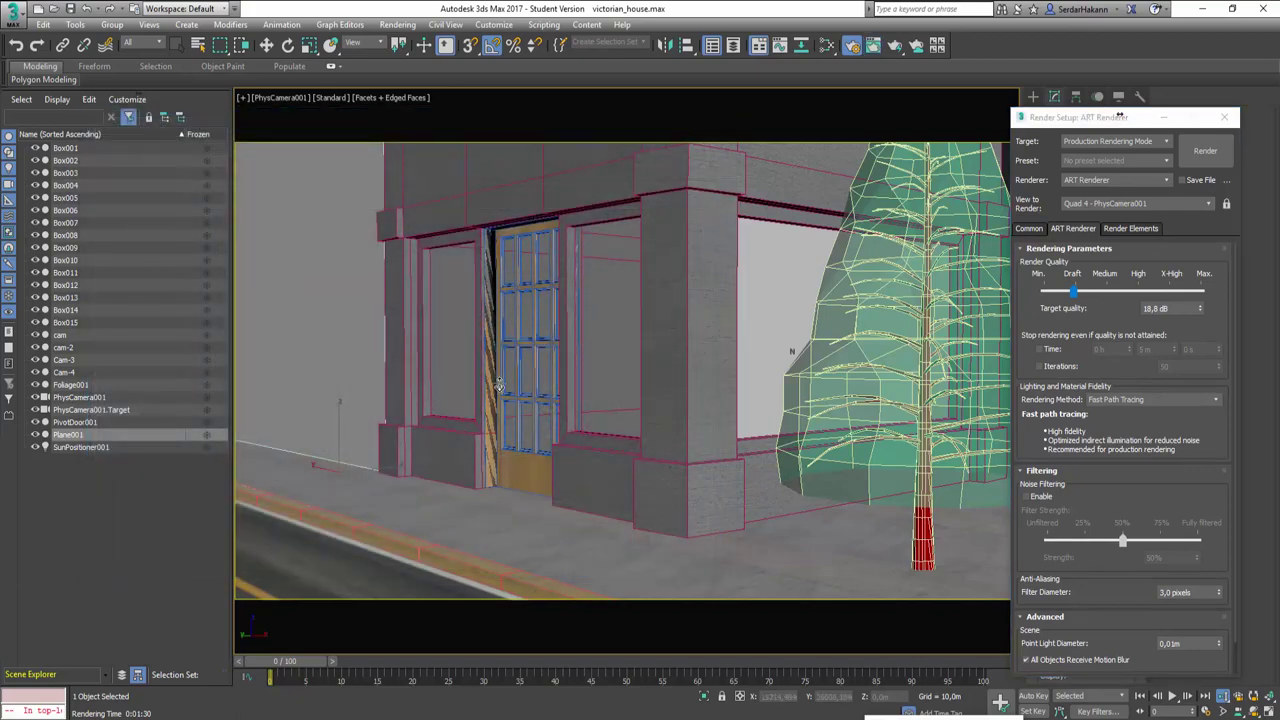
Step: Open the Slate Material Editor and delete the right-hand material node columns
{"action": "key", "text": "m"}
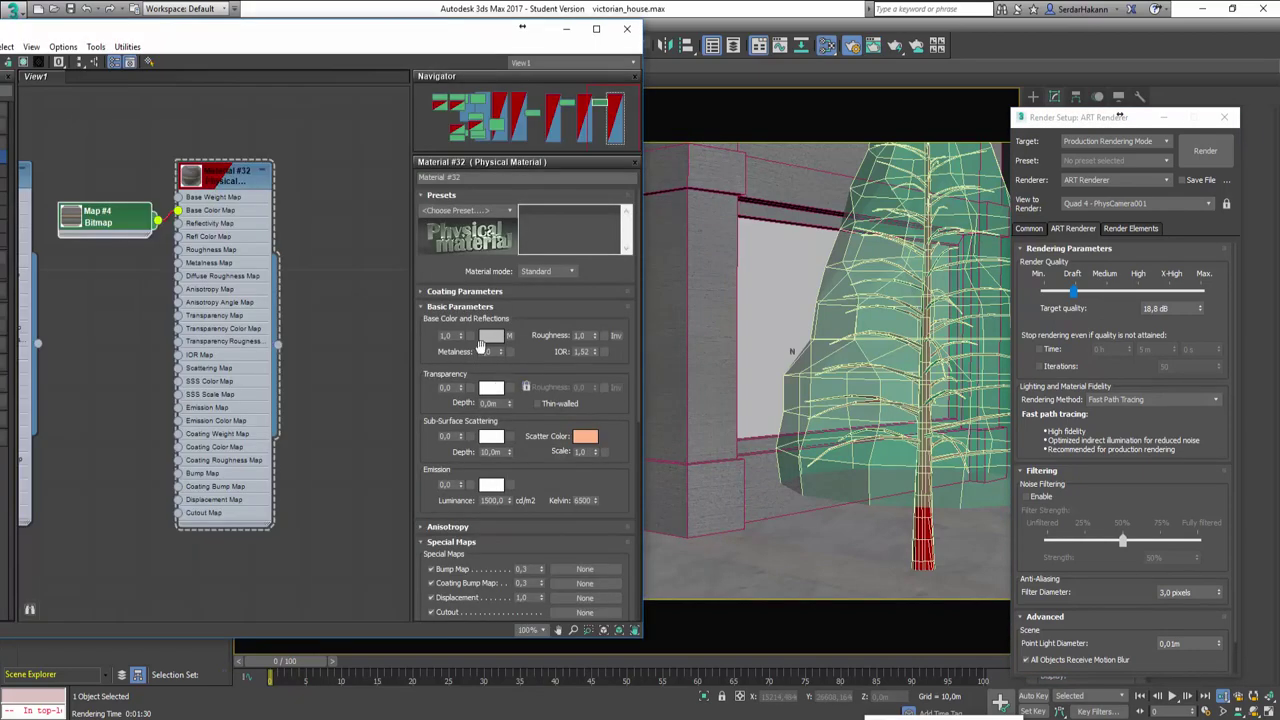
{"action": "left_click_drag", "start_coordinate": [155, 33], "coordinate": [343, 23]}
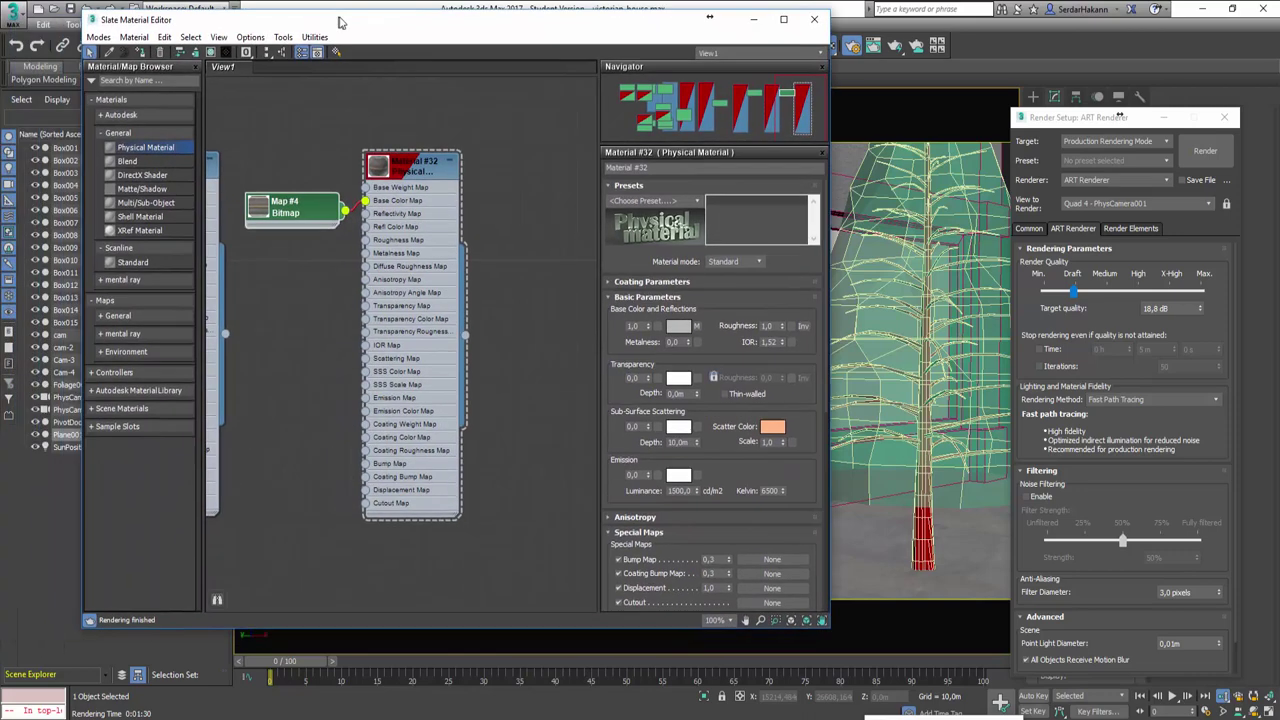
{"action": "scroll", "coordinate": [460, 222], "scroll_direction": "down", "scroll_amount": 2}
{"action": "scroll", "coordinate": [460, 222], "scroll_direction": "down", "scroll_amount": 2}
{"action": "scroll", "coordinate": [460, 222], "scroll_direction": "down", "scroll_amount": 2}
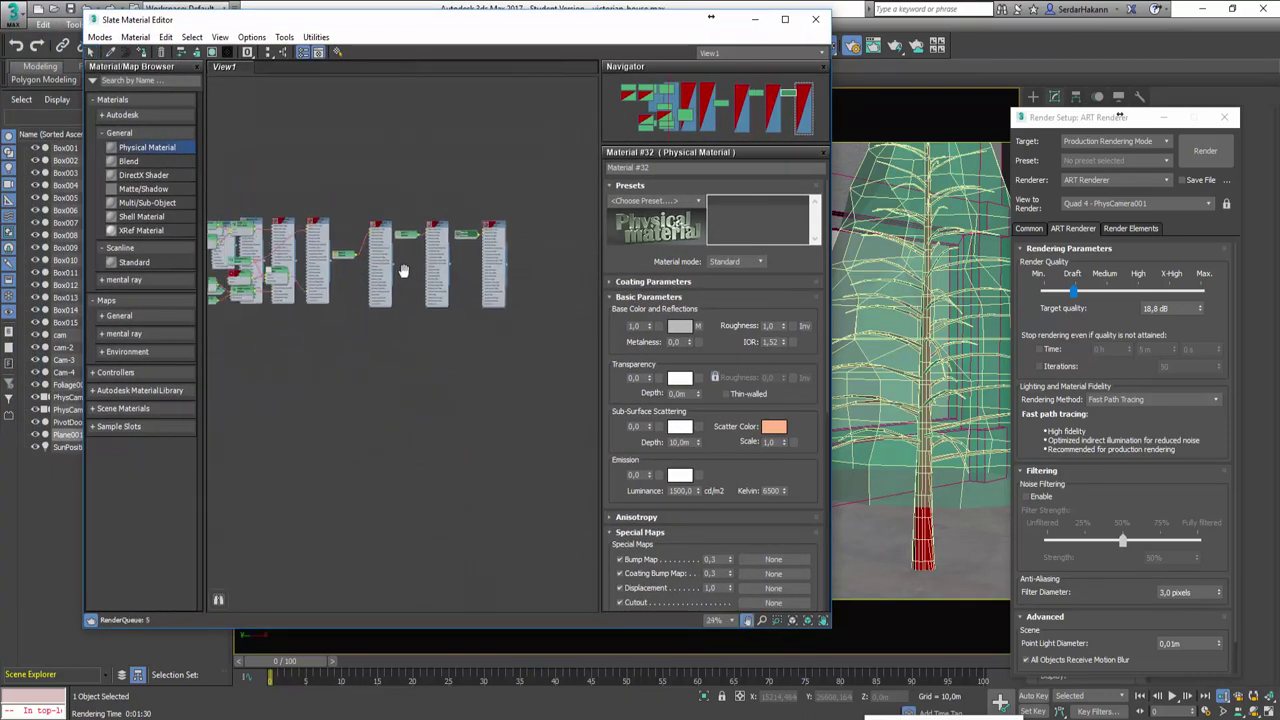
{"action": "mouse_move", "coordinate": [460, 222]}
{"action": "middle_mouse_down"}
{"action": "mouse_move", "coordinate": [357, 415]}
{"action": "mouse_move", "coordinate": [508, 290]}
{"action": "middle_mouse_up"}
{"action": "scroll", "coordinate": [357, 415], "scroll_direction": "up", "scroll_amount": 2}
{"action": "scroll", "coordinate": [508, 290], "scroll_direction": "up", "scroll_amount": 2}
{"action": "middle_click_drag", "start_coordinate": [428, 297], "coordinate": [322, 380]}
{"action": "scroll", "coordinate": [336, 341], "scroll_direction": "down", "scroll_amount": 2}
{"action": "scroll", "coordinate": [400, 350], "scroll_direction": "down", "scroll_amount": 2}
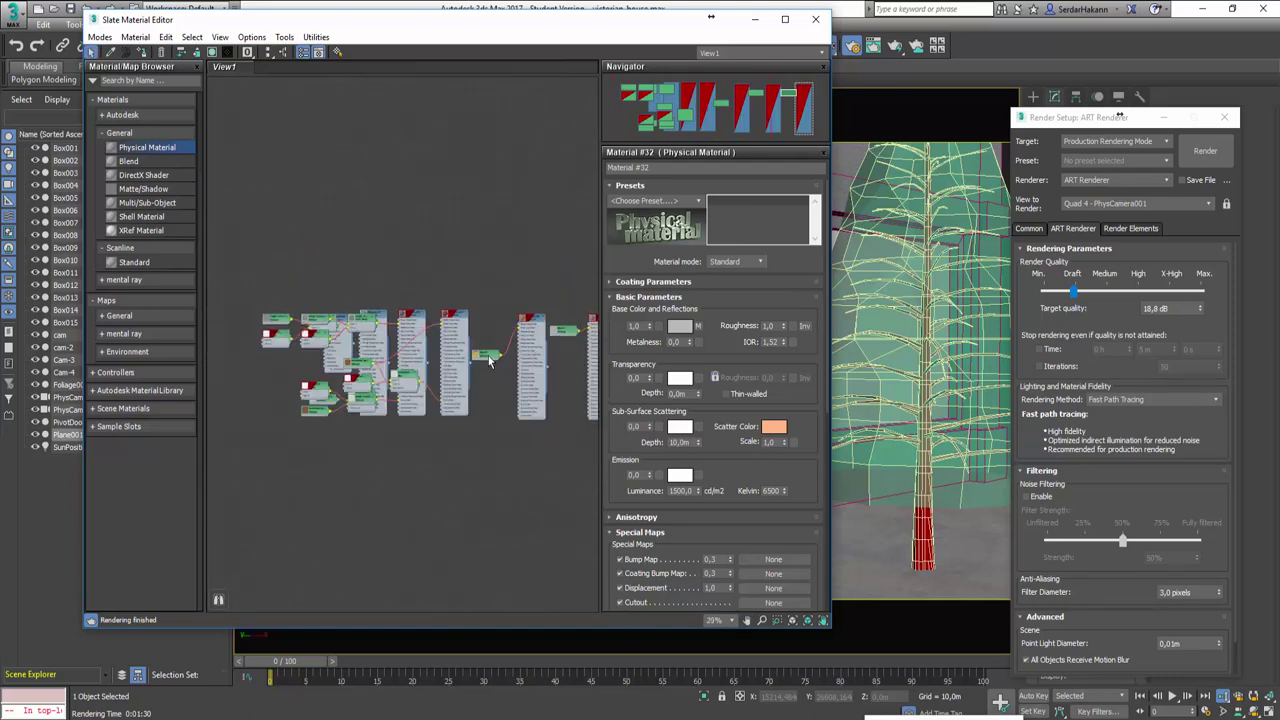
{"action": "mouse_move", "coordinate": [470, 350]}
{"action": "middle_mouse_down"}
{"action": "mouse_move", "coordinate": [530, 378]}
{"action": "mouse_move", "coordinate": [382, 386]}
{"action": "mouse_move", "coordinate": [405, 393]}
{"action": "middle_mouse_up"}
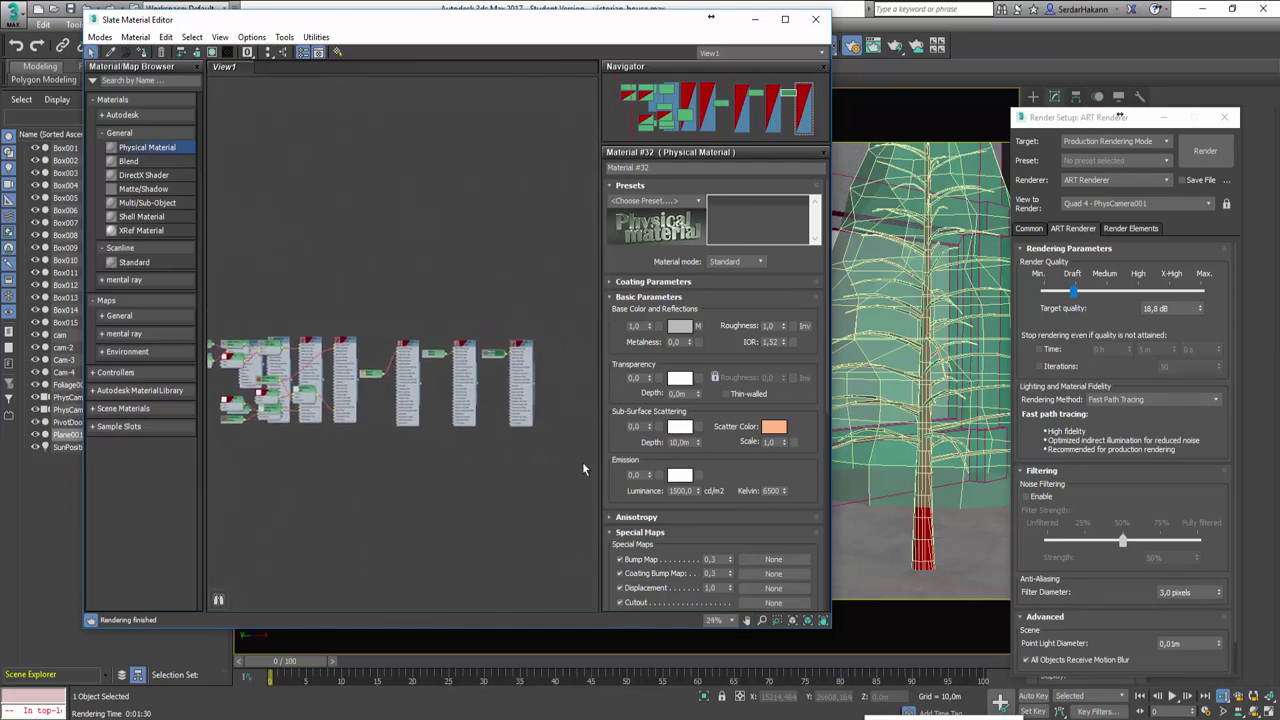
{"action": "key", "text": "Delete"}
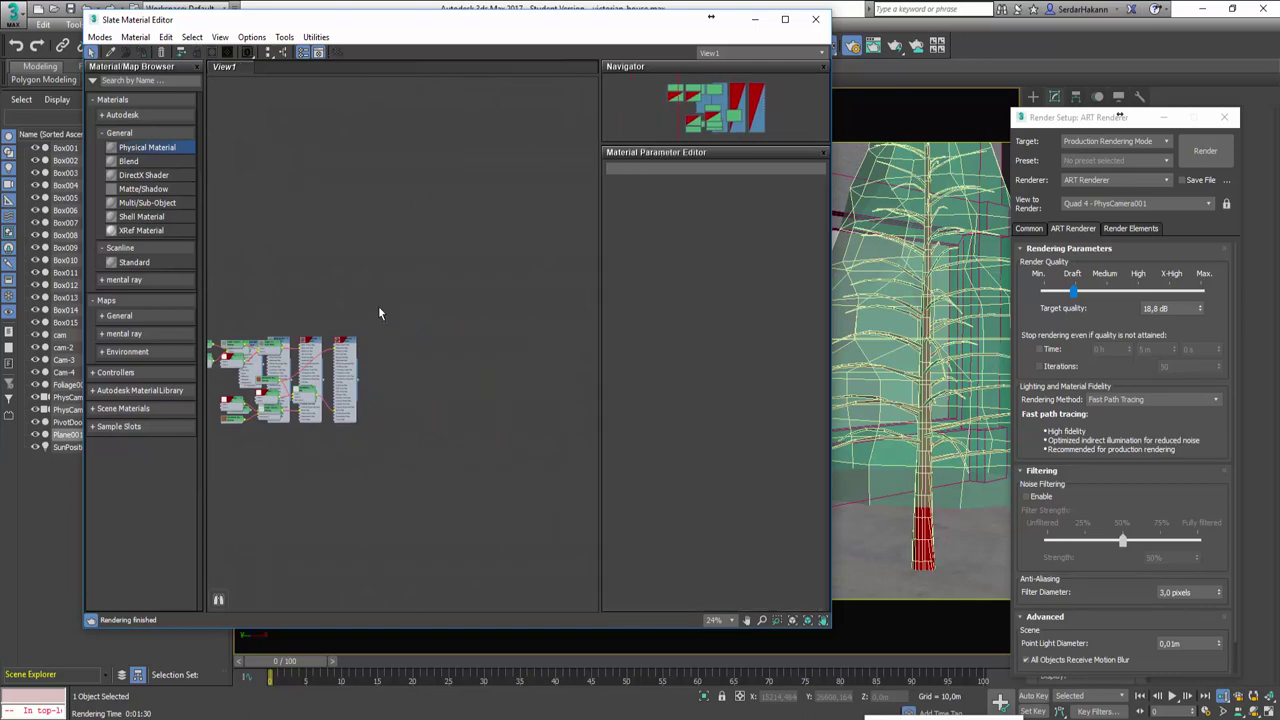
Step: Delete most remaining material nodes, including the Material #27 node
{"action": "scroll", "coordinate": [295, 396], "scroll_direction": "up", "scroll_amount": 3}
{"action": "scroll", "coordinate": [300, 396], "scroll_direction": "up", "scroll_amount": 3}
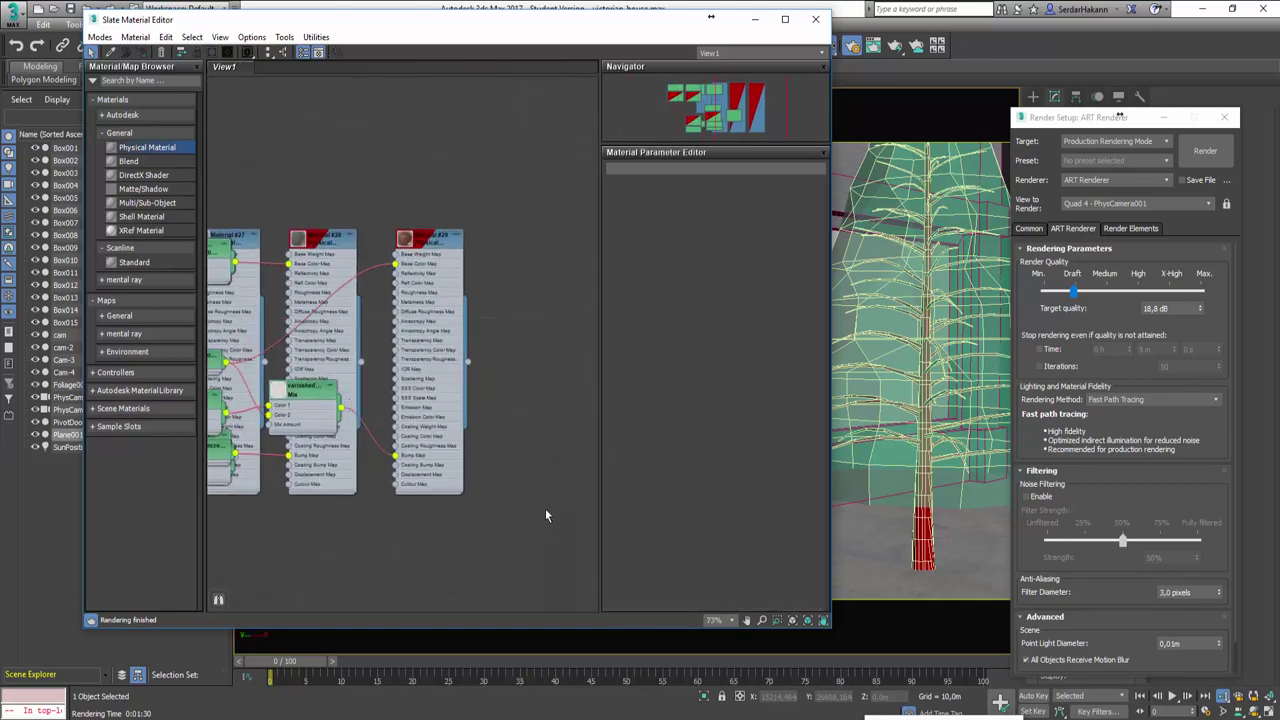
{"action": "left_click_drag", "start_coordinate": [545, 508], "coordinate": [336, 243]}
{"action": "key", "text": "Delete"}
{"action": "middle_click_drag", "start_coordinate": [337, 363], "coordinate": [569, 340]}
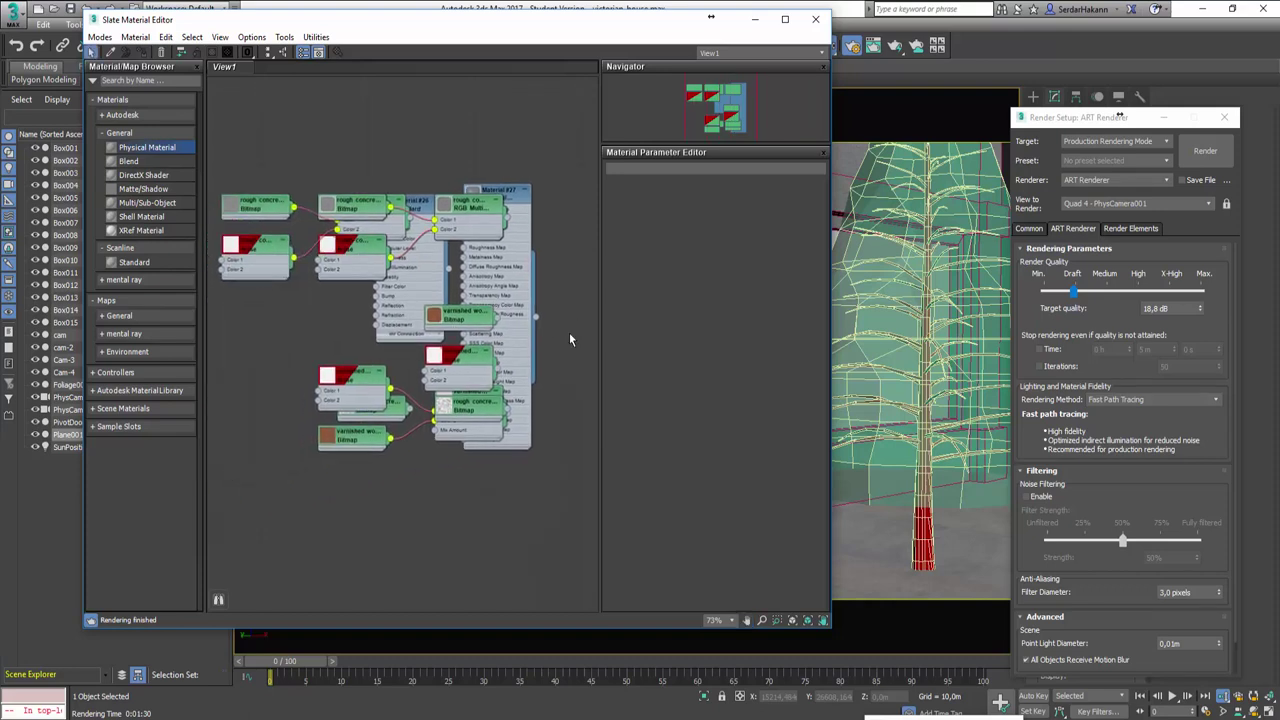
{"action": "scroll", "coordinate": [512, 327], "scroll_direction": "up", "scroll_amount": 1}
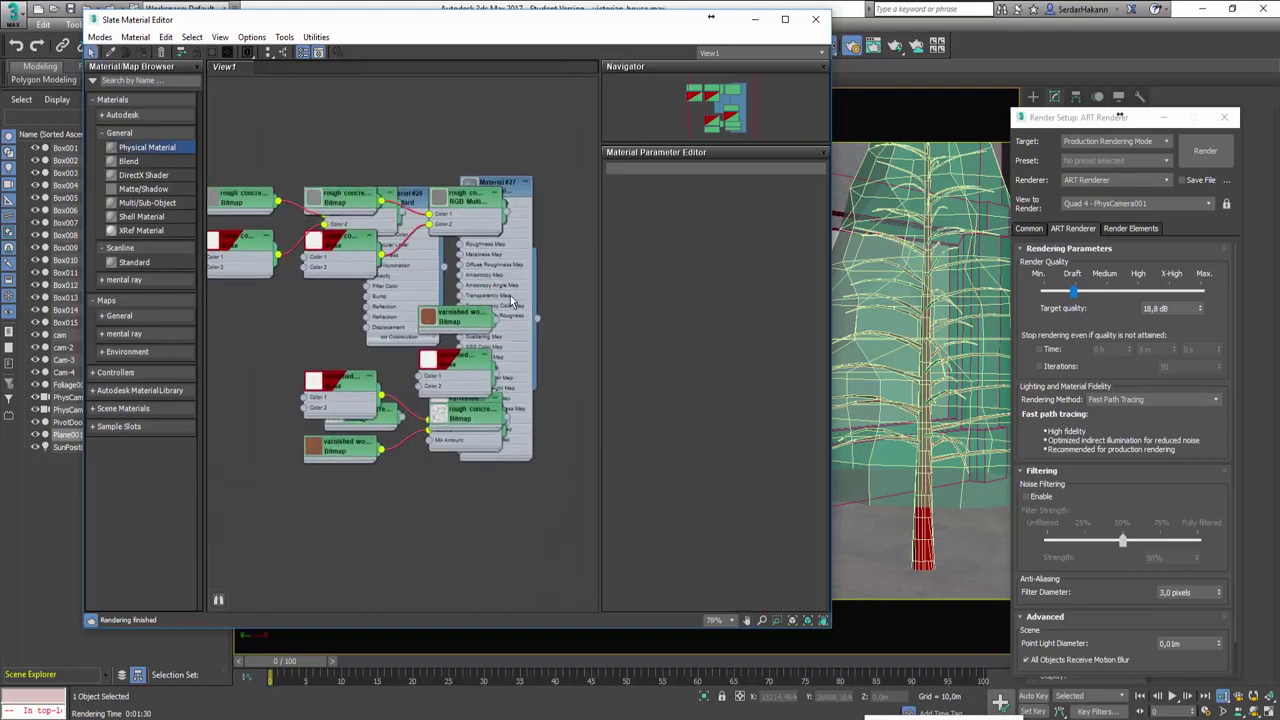
{"action": "left_click", "coordinate": [507, 193]}
{"action": "key", "text": "Delete"}
Step: Move Material #26 clear, delete the leftover map nodes, and move the editor aside
{"action": "left_click", "coordinate": [320, 196]}
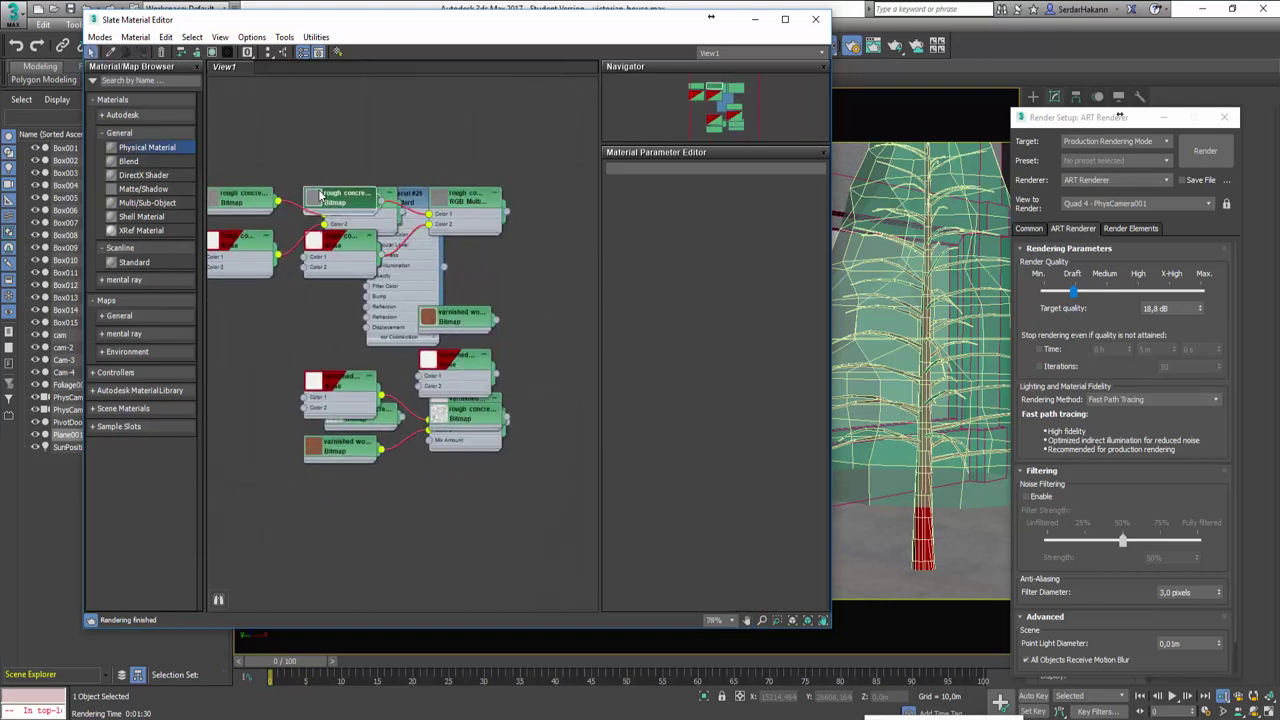
{"action": "left_click", "coordinate": [404, 289]}
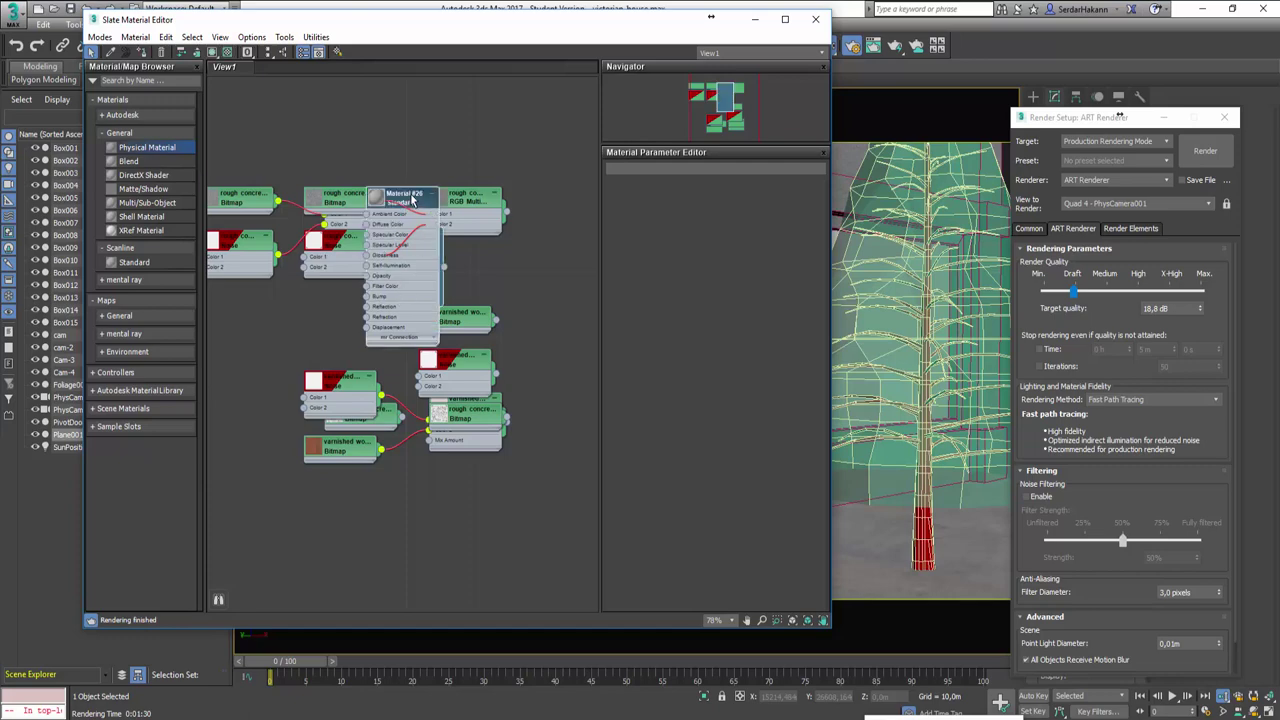
{"action": "left_click_drag", "start_coordinate": [410, 200], "coordinate": [590, 176]}
{"action": "scroll", "coordinate": [483, 259], "scroll_direction": "down", "scroll_amount": 3}
{"action": "scroll", "coordinate": [482, 260], "scroll_direction": "down", "scroll_amount": 2}
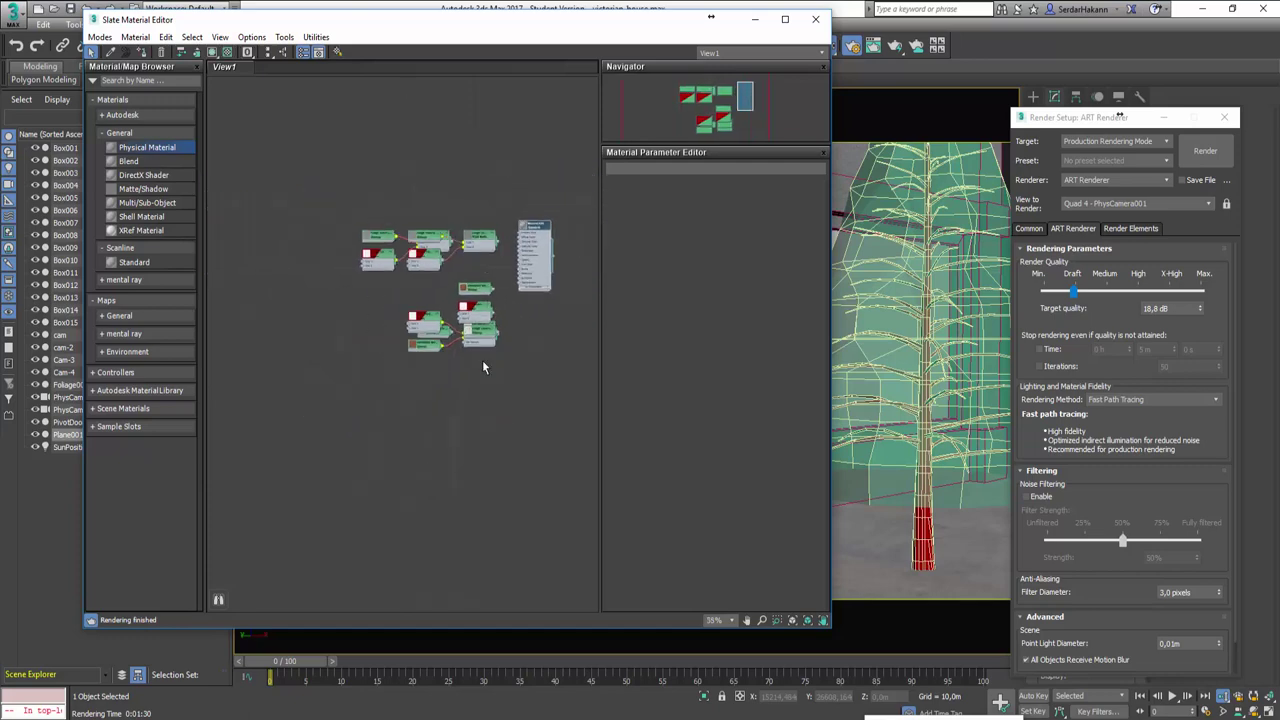
{"action": "left_click_drag", "start_coordinate": [482, 367], "coordinate": [354, 202]}
{"action": "key", "text": "Delete"}
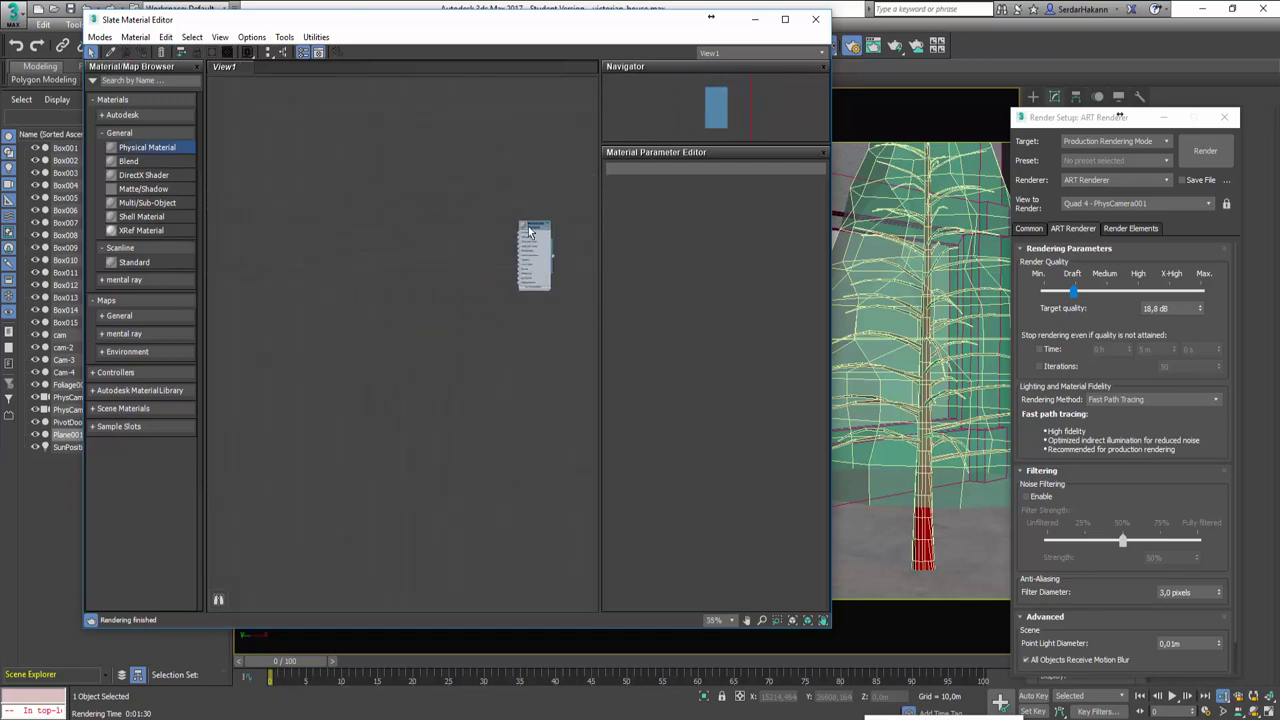
{"action": "left_click_drag", "start_coordinate": [539, 228], "coordinate": [267, 268]}
{"action": "scroll", "coordinate": [227, 267], "scroll_direction": "up", "scroll_amount": 2}
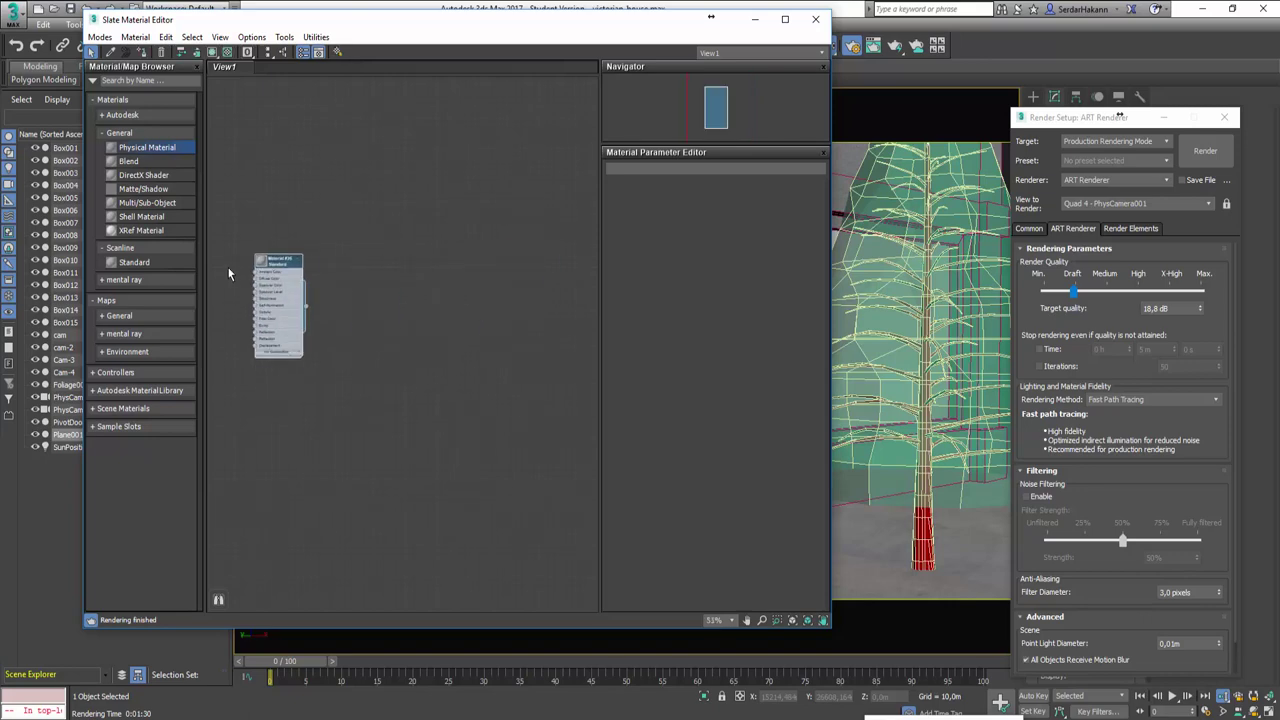
{"action": "scroll", "coordinate": [230, 268], "scroll_direction": "up", "scroll_amount": 3}
{"action": "scroll", "coordinate": [270, 278], "scroll_direction": "up", "scroll_amount": 2}
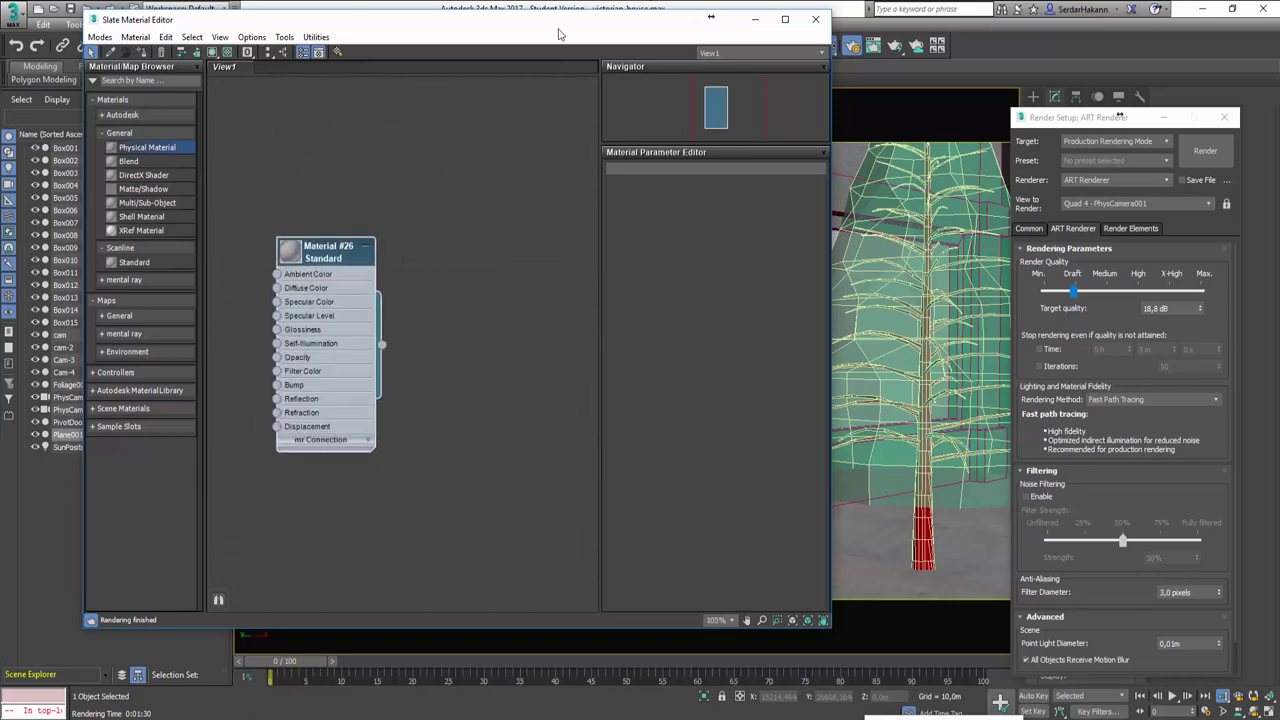
{"action": "mouse_move", "coordinate": [679, 25]}
{"action": "left_mouse_down"}
{"action": "mouse_move", "coordinate": [318, 119]}
{"action": "mouse_move", "coordinate": [250, 92]}
{"action": "left_mouse_up"}
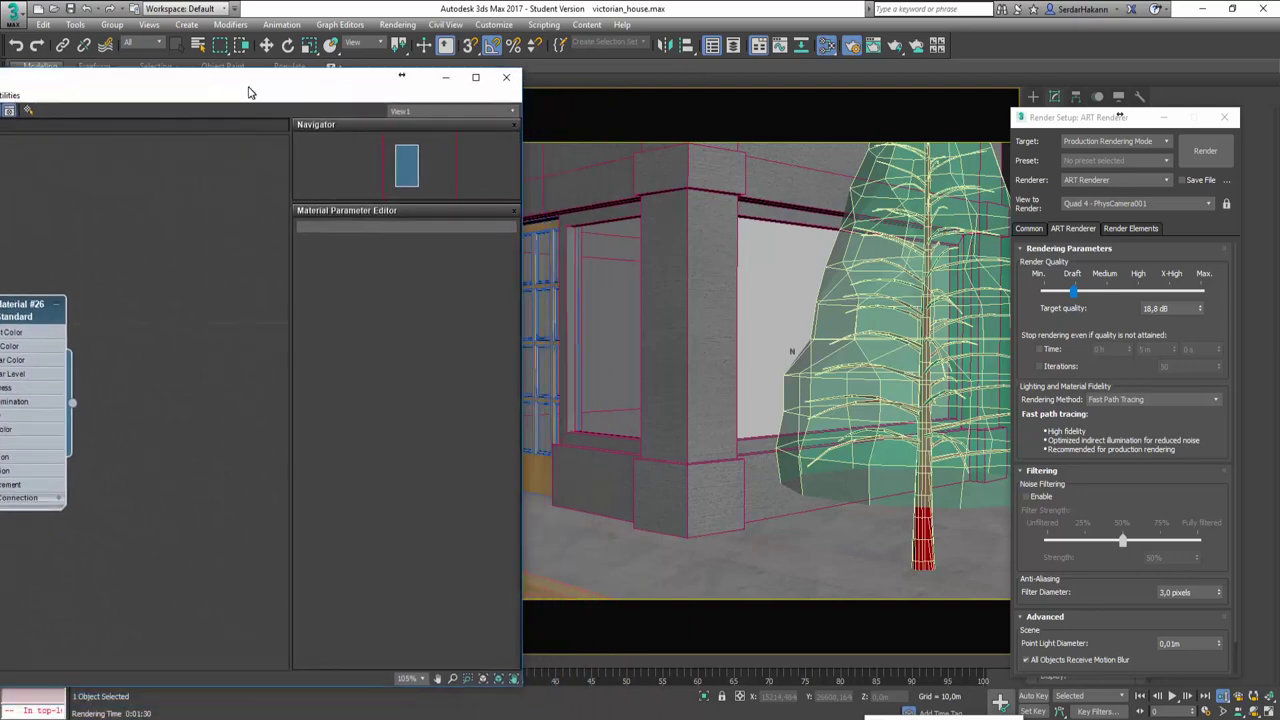
Step: Switch to Select and Move, change the viewport to Perspective, and minimize the Slate editor
{"action": "middle_click_drag", "start_coordinate": [69, 320], "coordinate": [195, 276]}
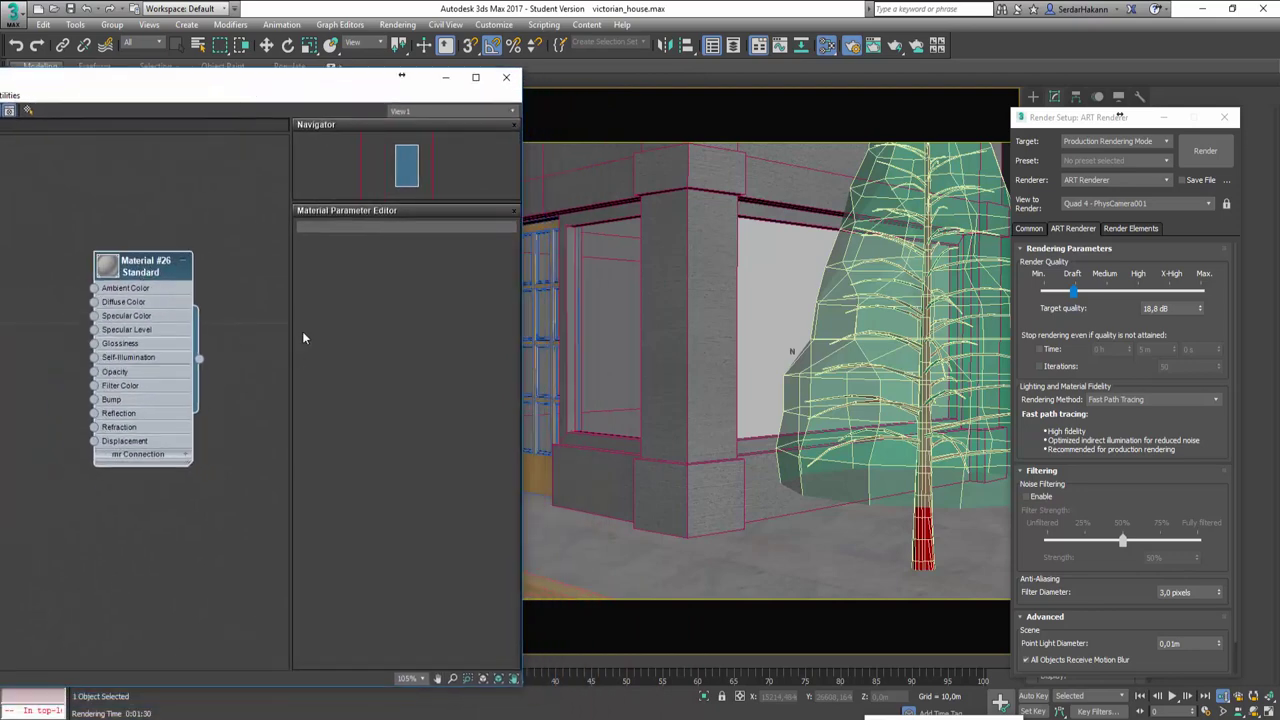
{"action": "key", "text": "w"}
{"action": "key", "text": "p"}
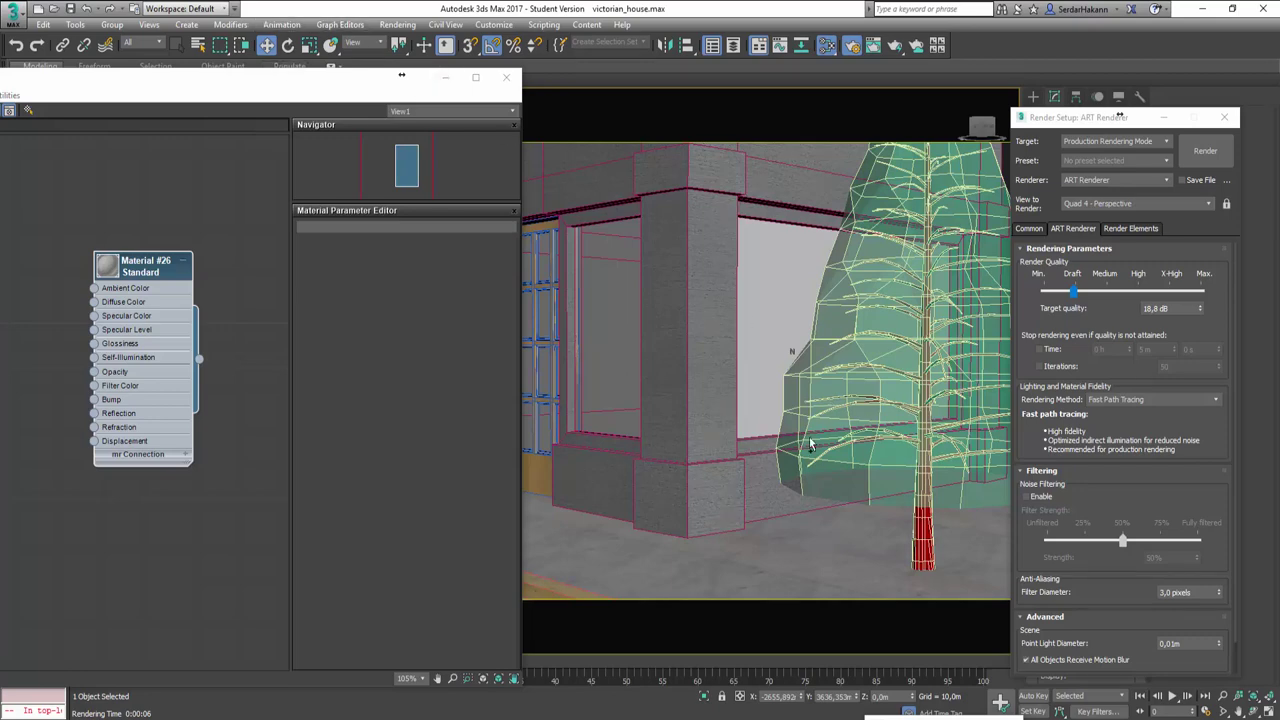
{"action": "left_click", "coordinate": [445, 77]}
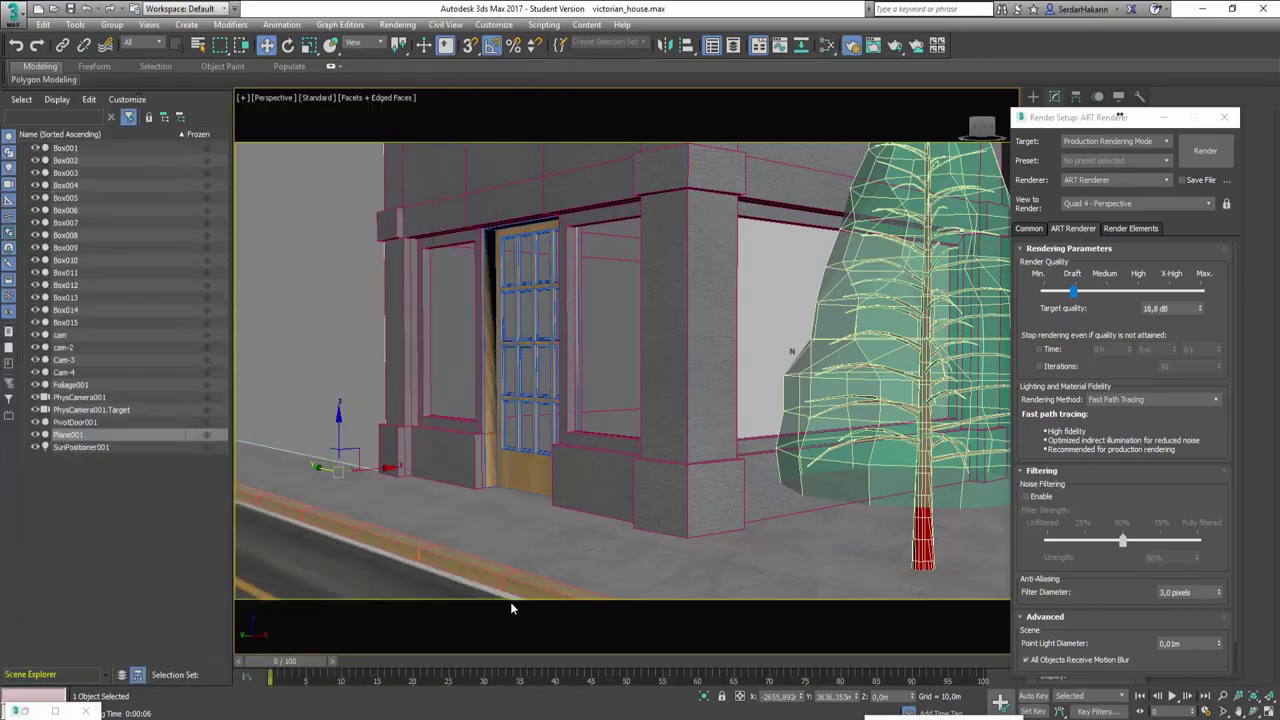
Step: Select the right-hand window frame in the Perspective view
{"action": "left_click", "coordinate": [598, 312]}
{"action": "scroll", "coordinate": [598, 312], "scroll_direction": "down", "scroll_amount": 5}
{"action": "scroll", "coordinate": [598, 316], "scroll_direction": "up", "scroll_amount": 3}
{"action": "scroll", "coordinate": [598, 316], "scroll_direction": "up", "scroll_amount": 2}
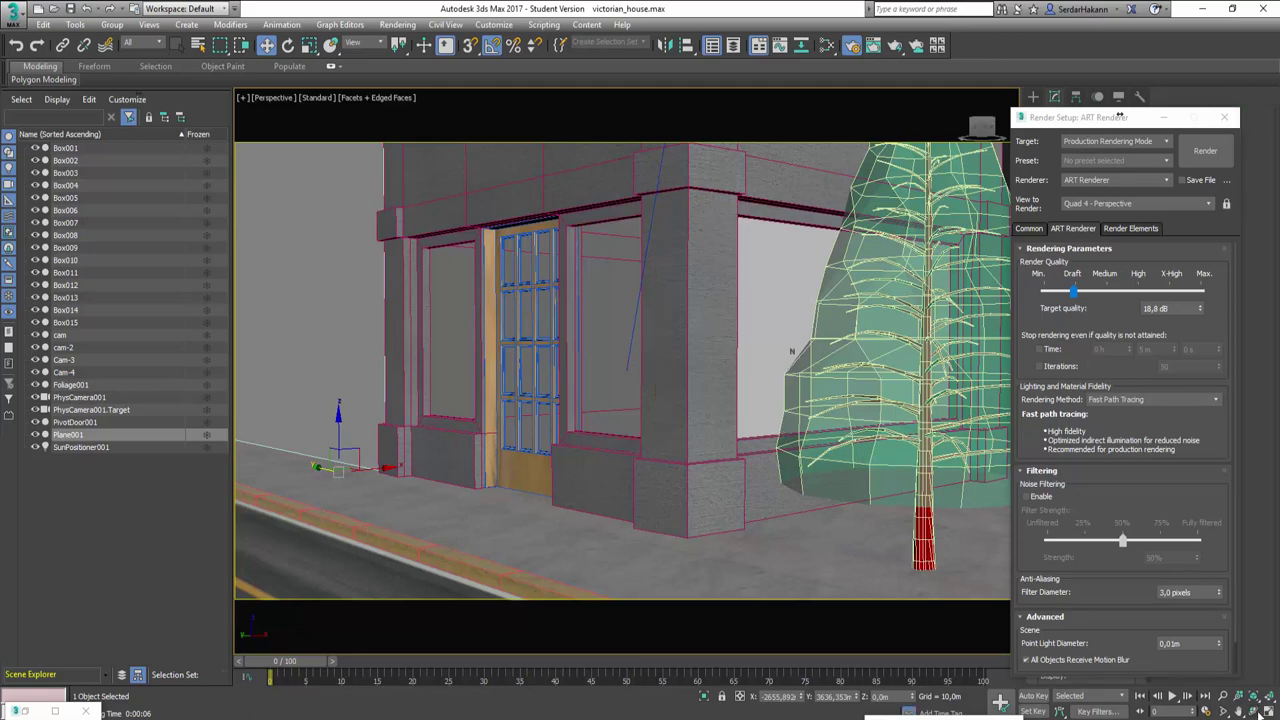
Step: Restore four viewports, close Render Setup, exit the UVW Map Gizmo, and deselect the plane
{"action": "key", "text": "alt+w"}
{"action": "scroll", "coordinate": [519, 324], "scroll_direction": "down", "scroll_amount": 3}
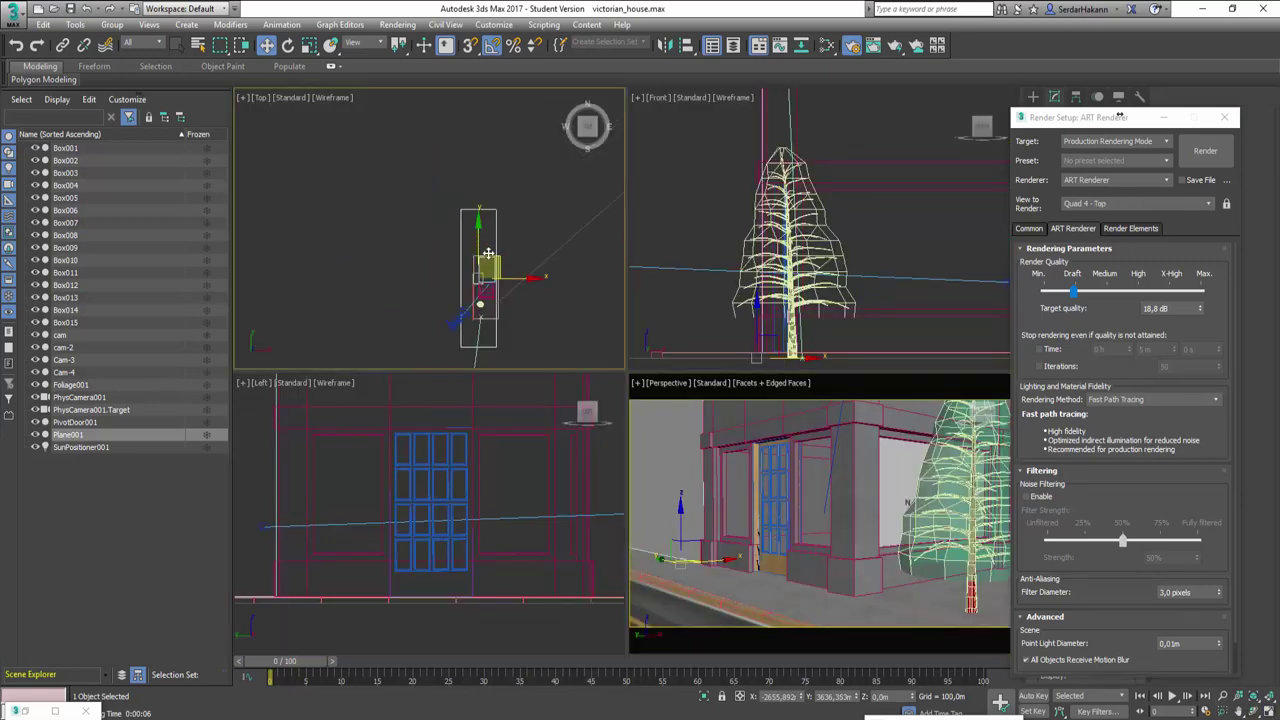
{"action": "mouse_move", "coordinate": [476, 238]}
{"action": "left_mouse_down"}
{"action": "mouse_move", "coordinate": [482, 229]}
{"action": "mouse_move", "coordinate": [480, 300]}
{"action": "left_mouse_up"}
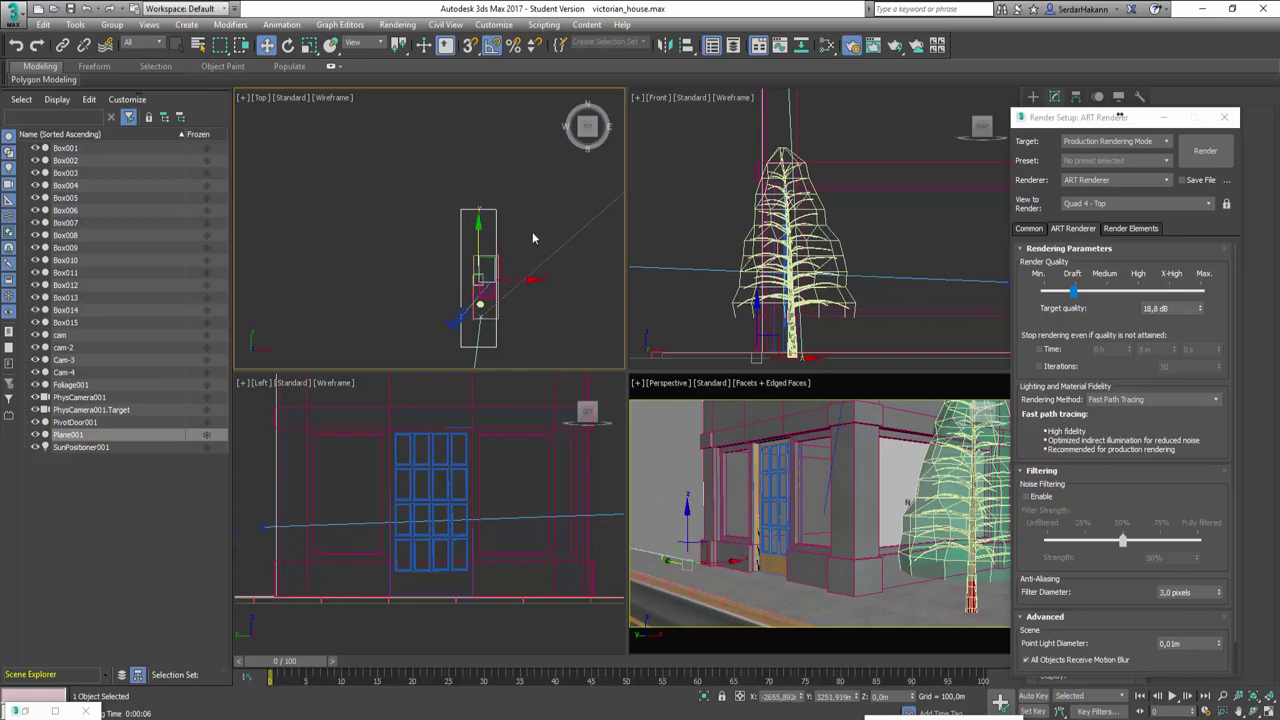
{"action": "middle_click", "coordinate": [973, 249]}
{"action": "left_click", "coordinate": [1224, 117]}
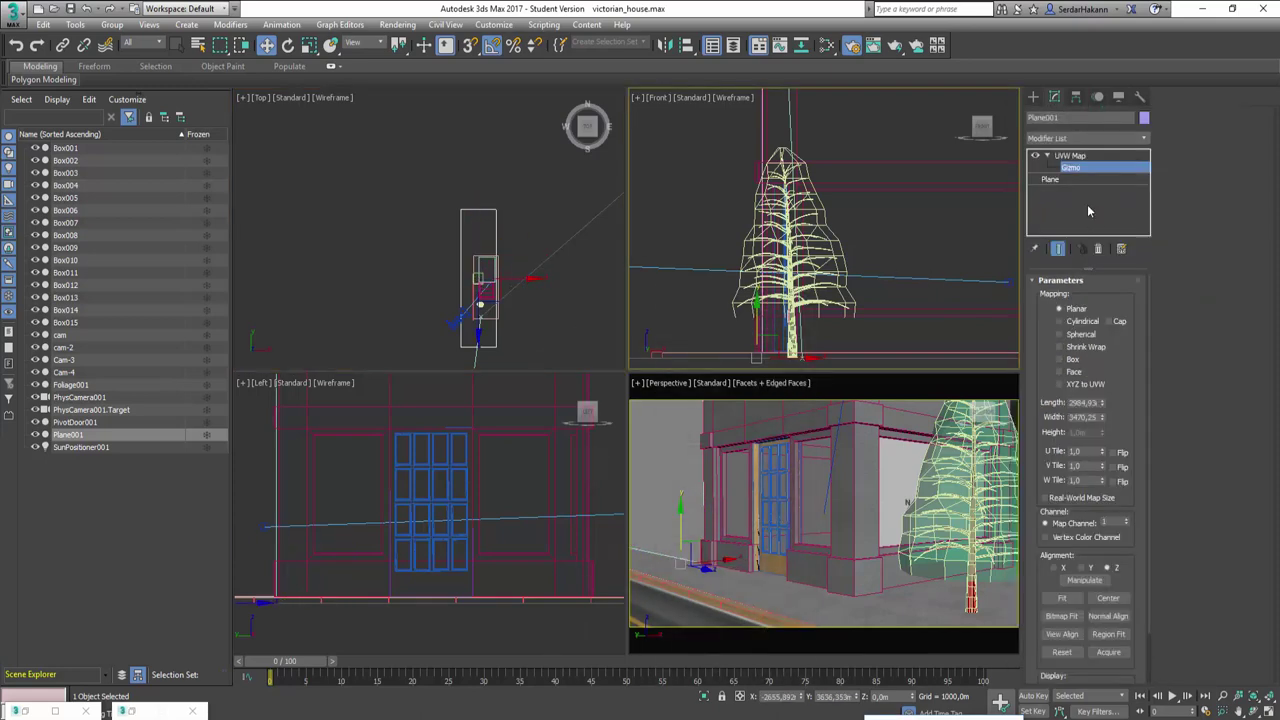
{"action": "left_click", "coordinate": [1078, 166]}
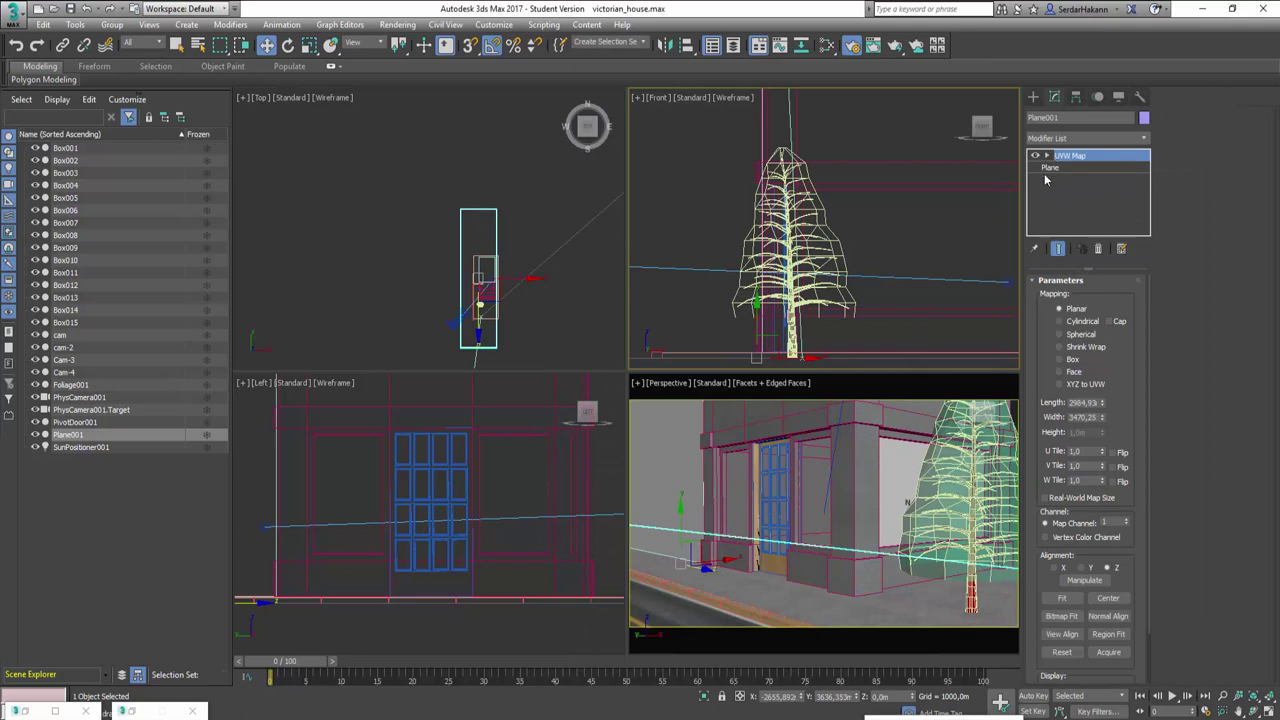
{"action": "left_click", "coordinate": [538, 213]}
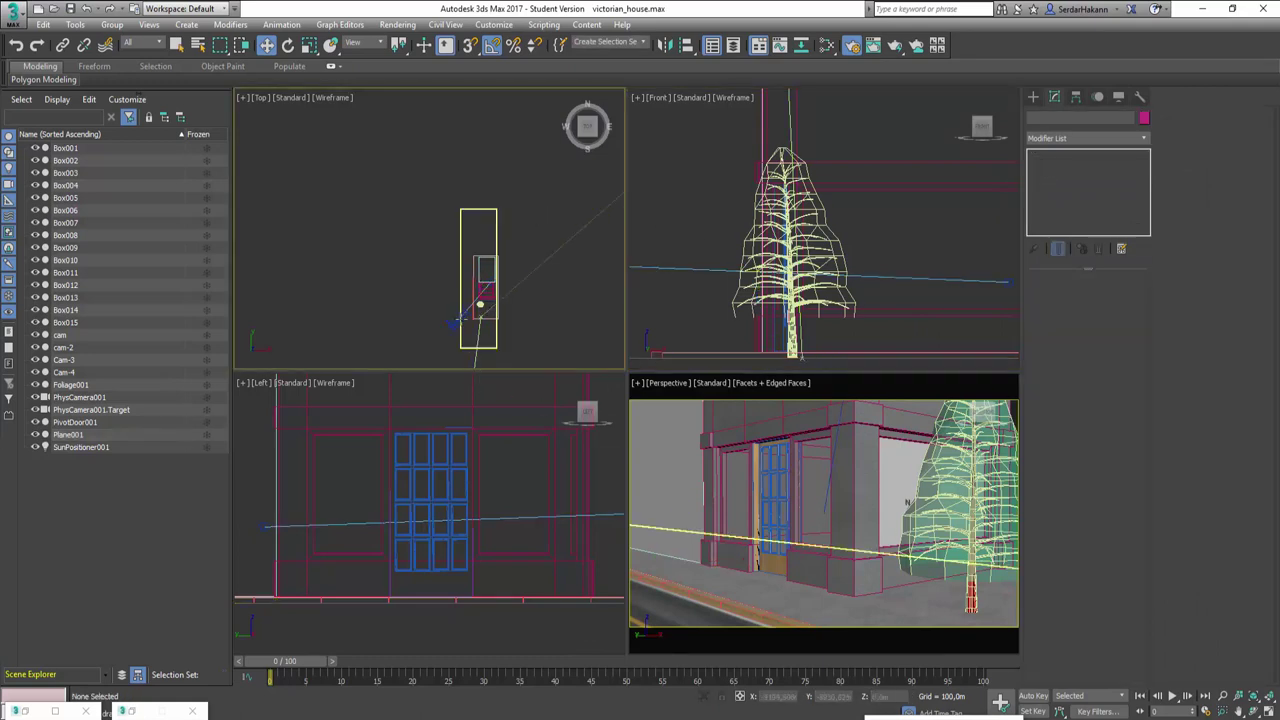
Step: Delete PhysCamera001 with its target, then delete SunPositioner001
{"action": "left_click", "coordinate": [457, 318]}
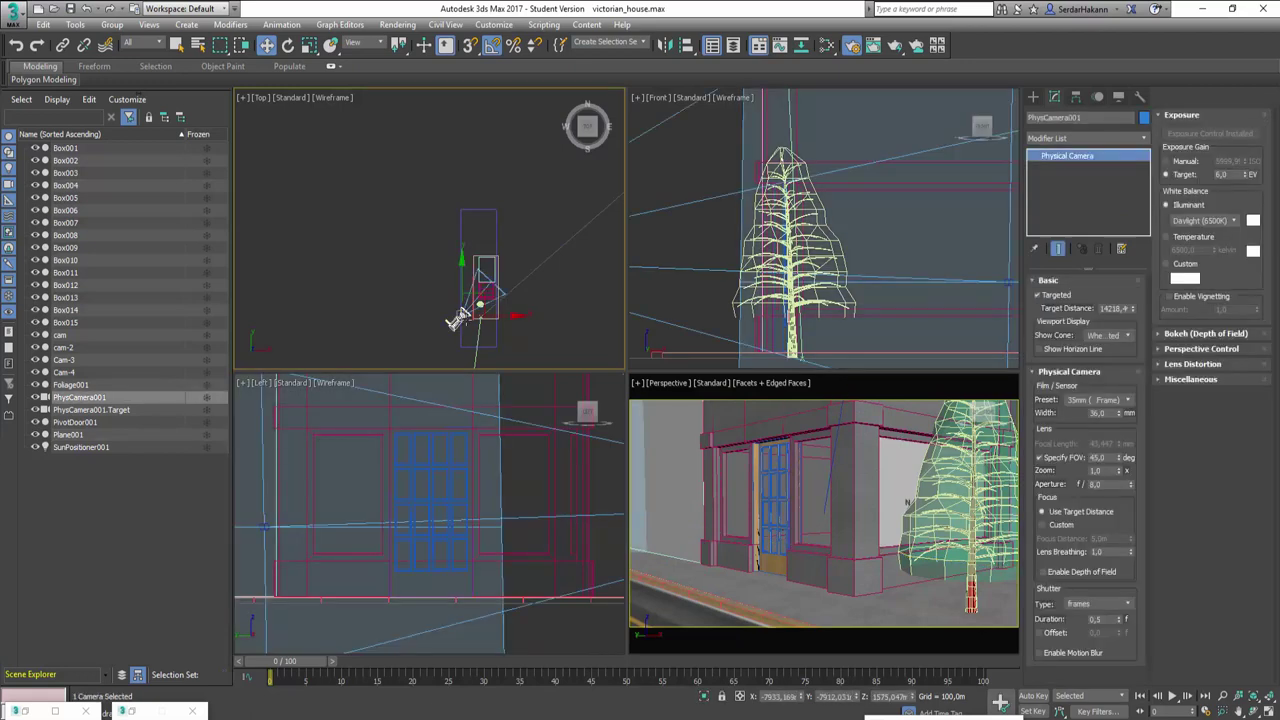
{"action": "key", "text": "Delete"}
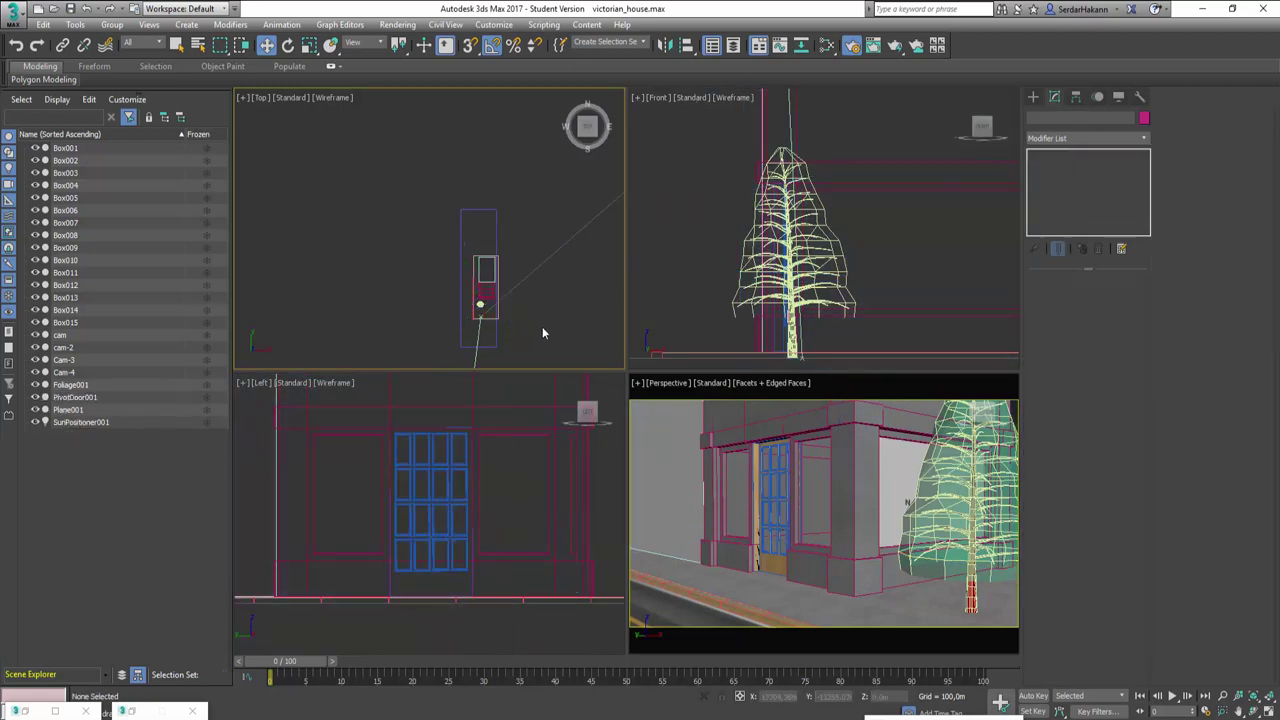
{"action": "key", "text": "ctrl+a"}
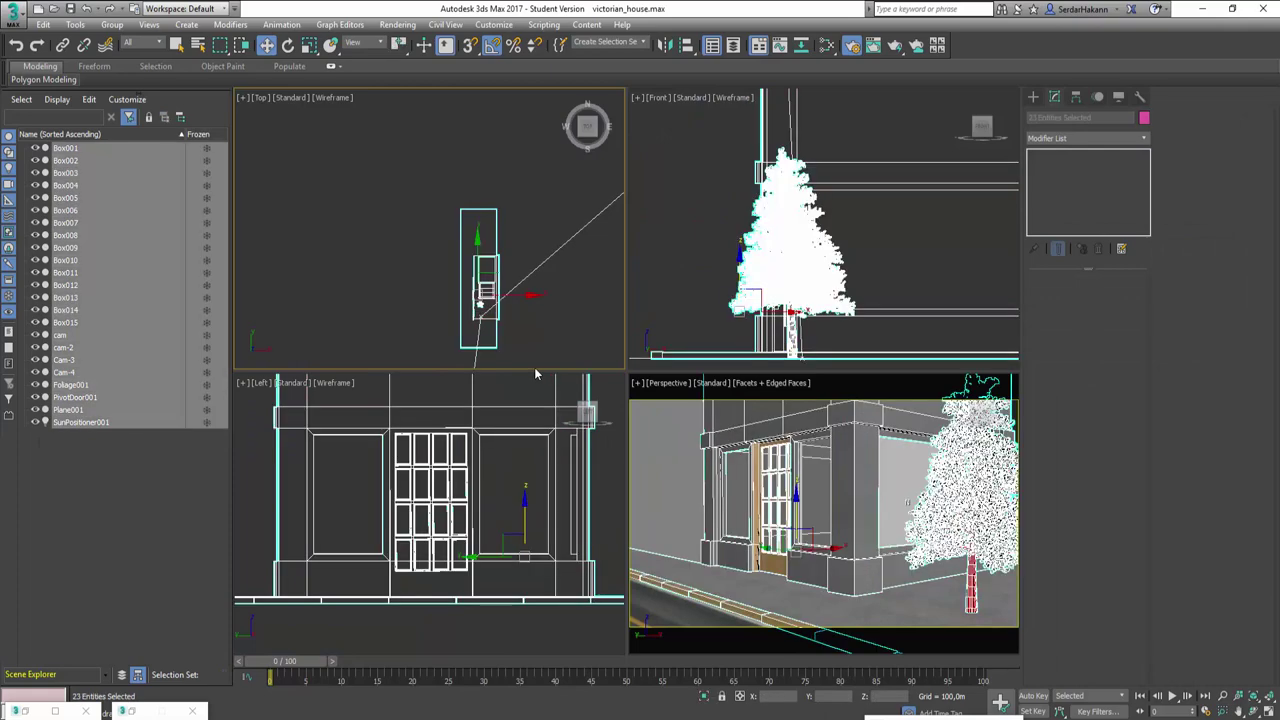
{"action": "left_click", "coordinate": [545, 325]}
{"action": "scroll", "coordinate": [545, 325], "scroll_direction": "down", "scroll_amount": 5}
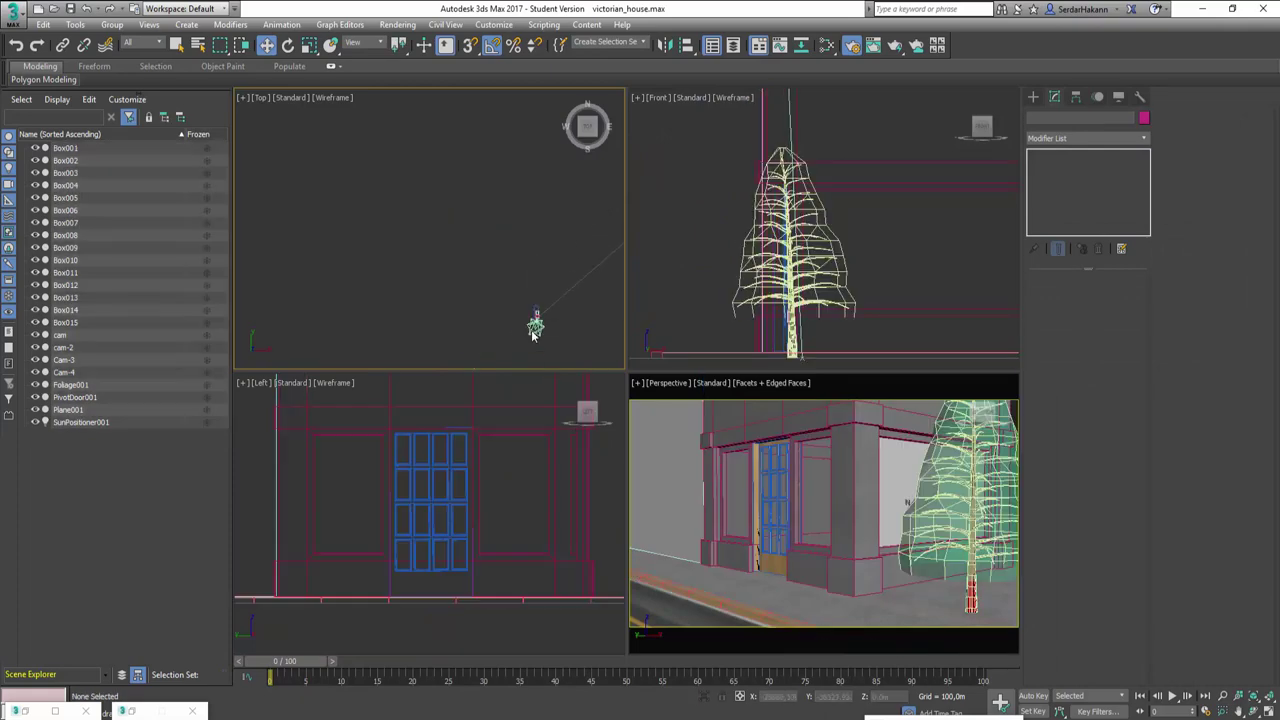
{"action": "left_click", "coordinate": [540, 330]}
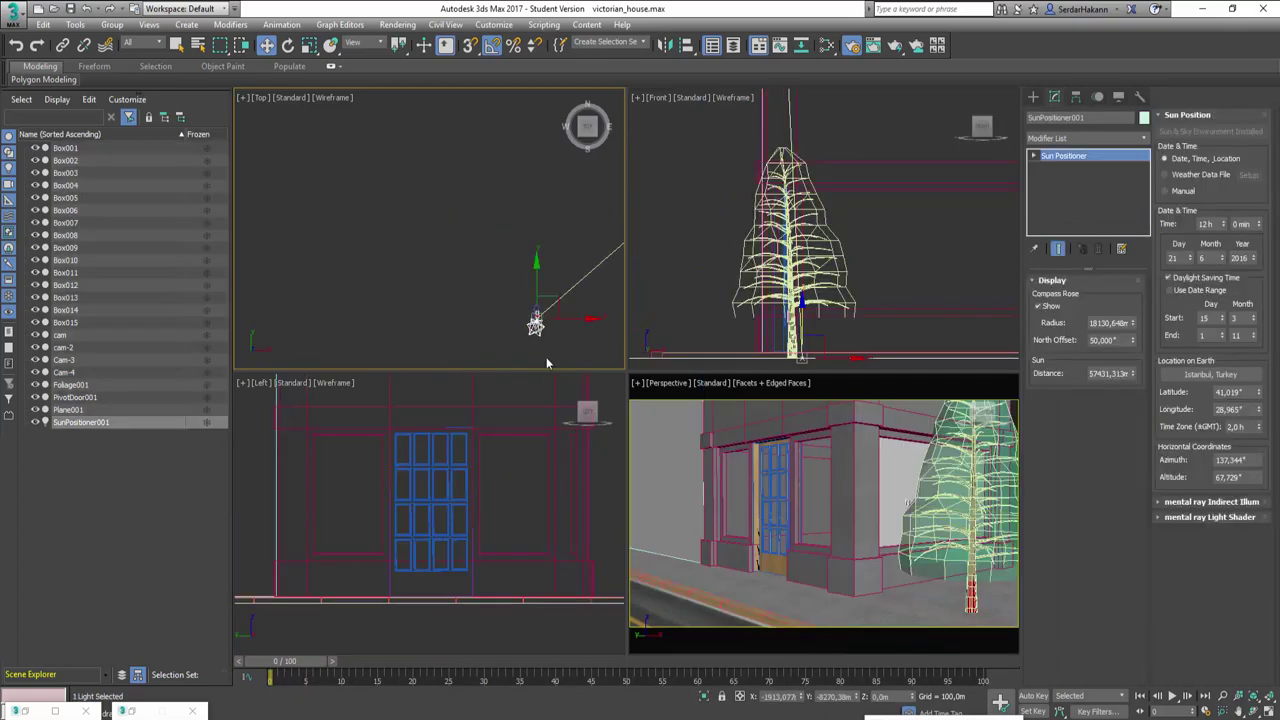
{"action": "key", "text": "Delete"}
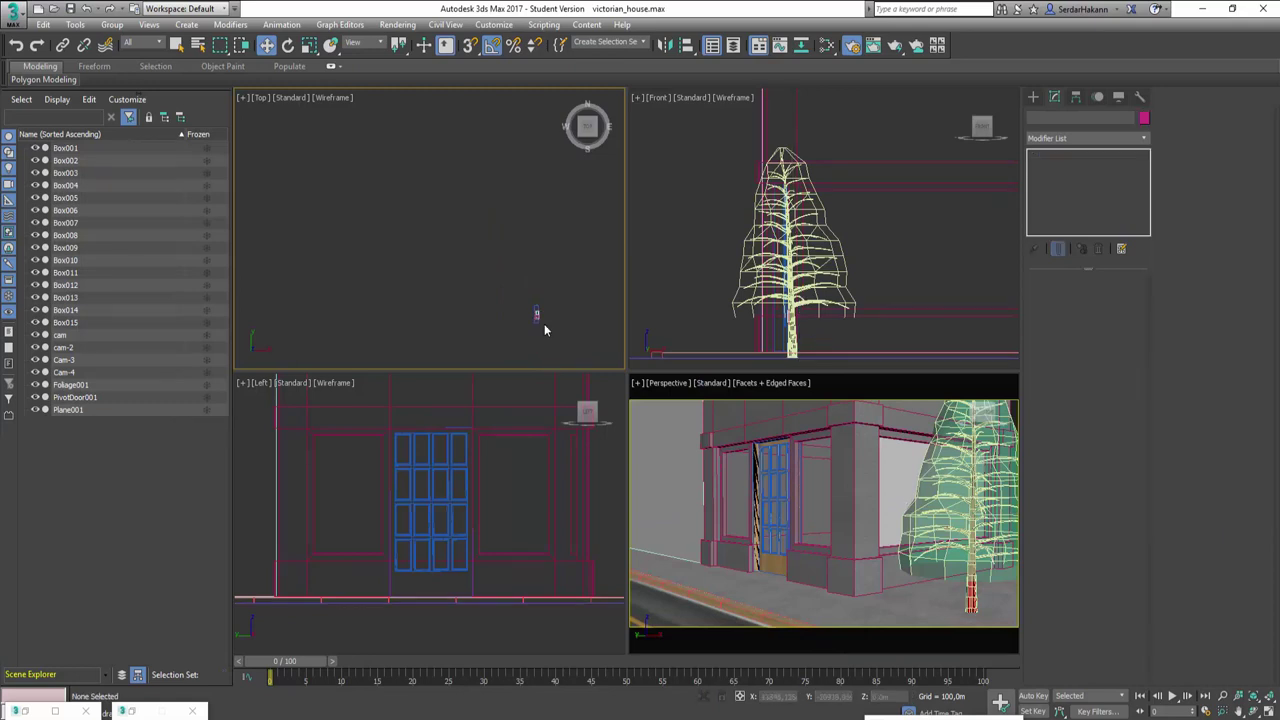
Step: Select every scene object except the tree
{"action": "scroll", "coordinate": [530, 318], "scroll_direction": "up", "scroll_amount": 3}
{"action": "scroll", "coordinate": [525, 305], "scroll_direction": "up", "scroll_amount": 3}
{"action": "scroll", "coordinate": [534, 295], "scroll_direction": "up", "scroll_amount": 2}
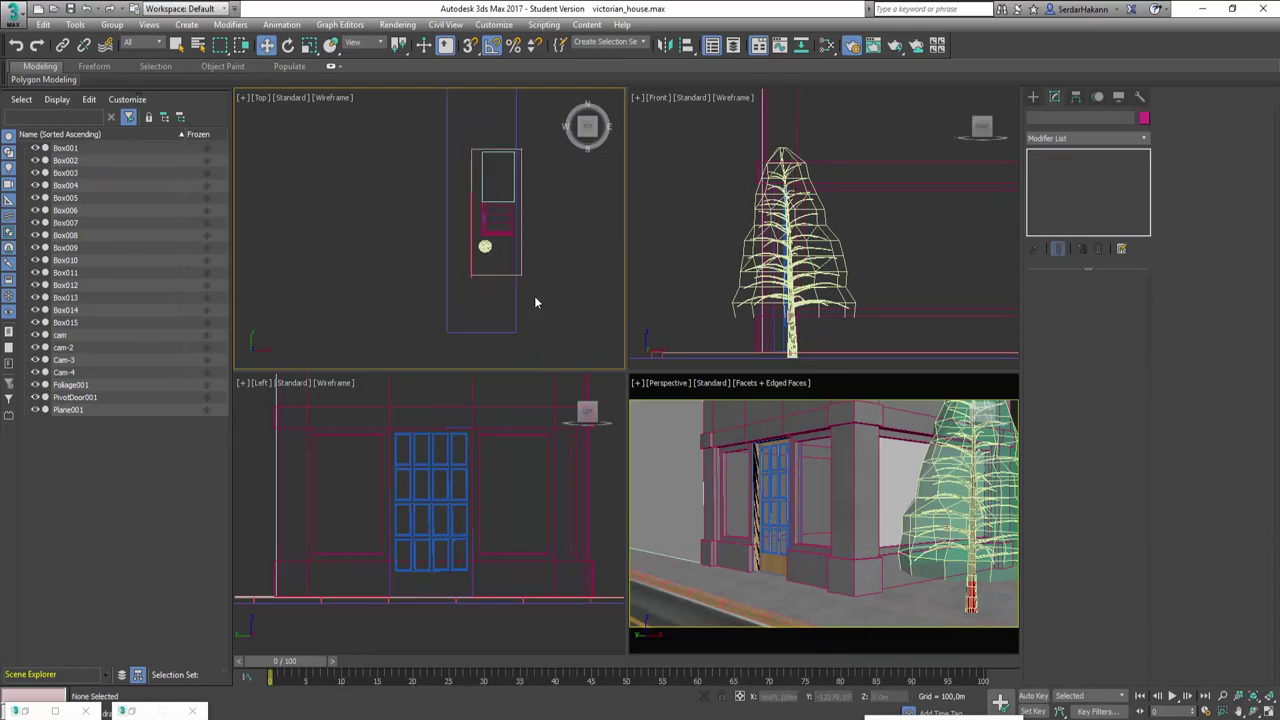
{"action": "key", "text": "ctrl+a"}
{"action": "scroll", "coordinate": [534, 295], "scroll_direction": "up", "scroll_amount": 2}
{"action": "scroll", "coordinate": [513, 217], "scroll_direction": "up", "scroll_amount": 2}
{"action": "left_click", "coordinate": [438, 266], "text": "alt"}
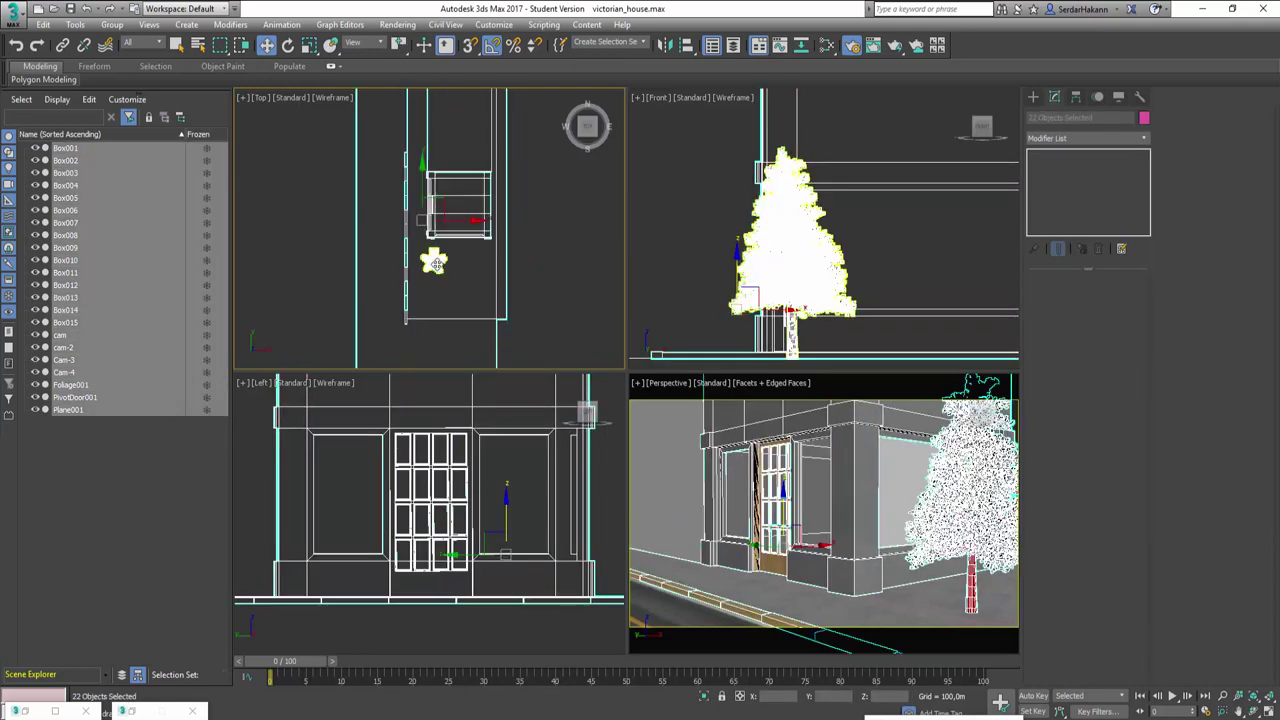
{"action": "left_click_drag", "start_coordinate": [461, 289], "coordinate": [423, 252]}
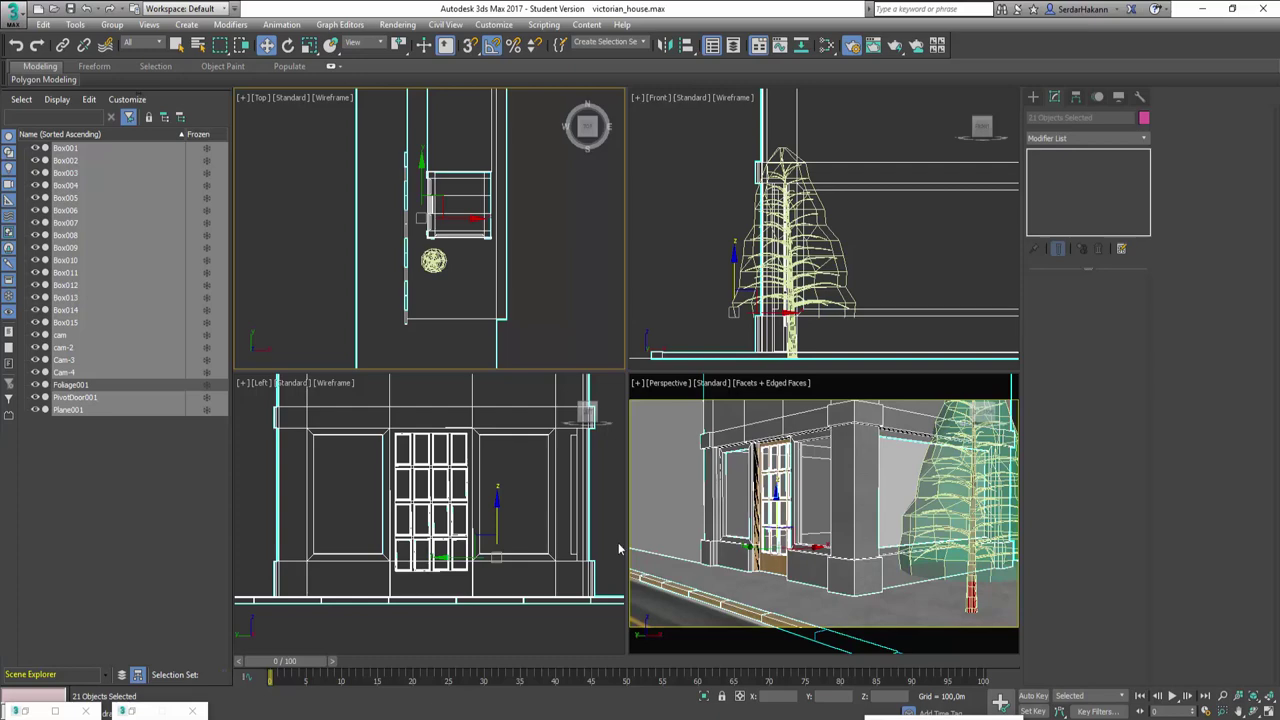
Step: Assign Material #26 to the selection from the Slate editor, then minimize it and deselect
{"action": "key", "text": "m"}
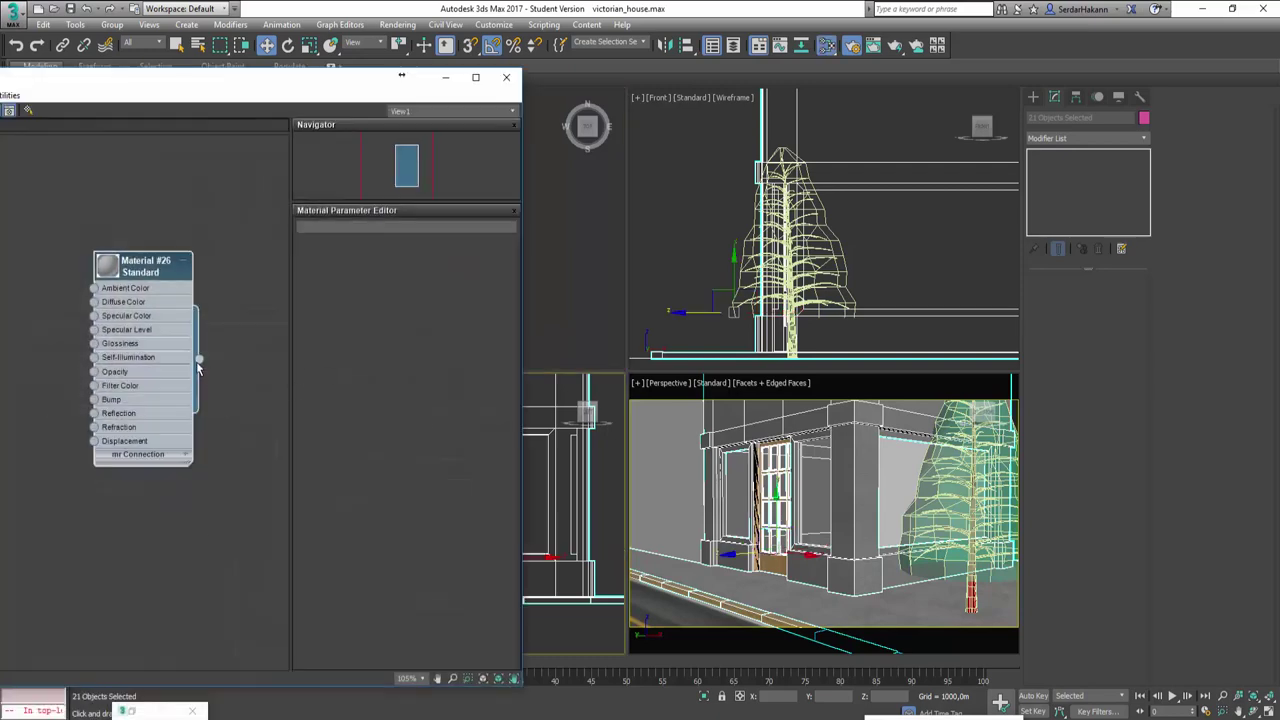
{"action": "left_click_drag", "start_coordinate": [199, 361], "coordinate": [800, 581]}
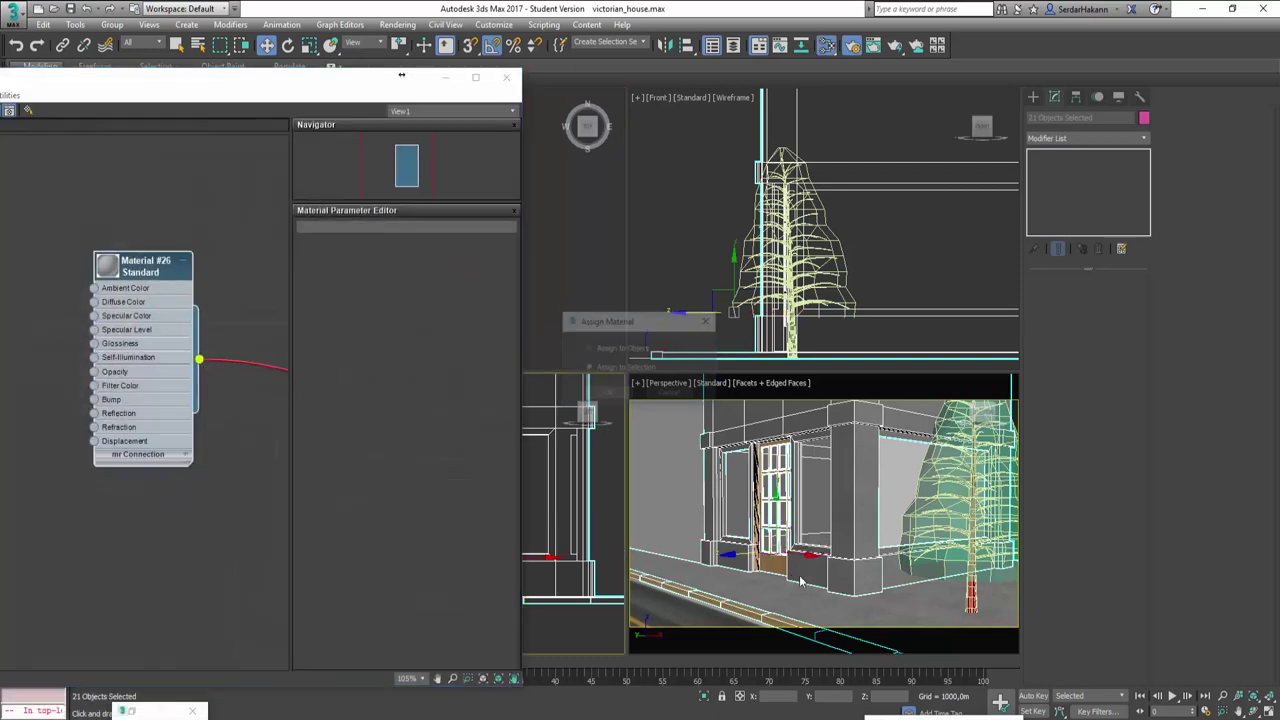
{"action": "left_click", "coordinate": [603, 398]}
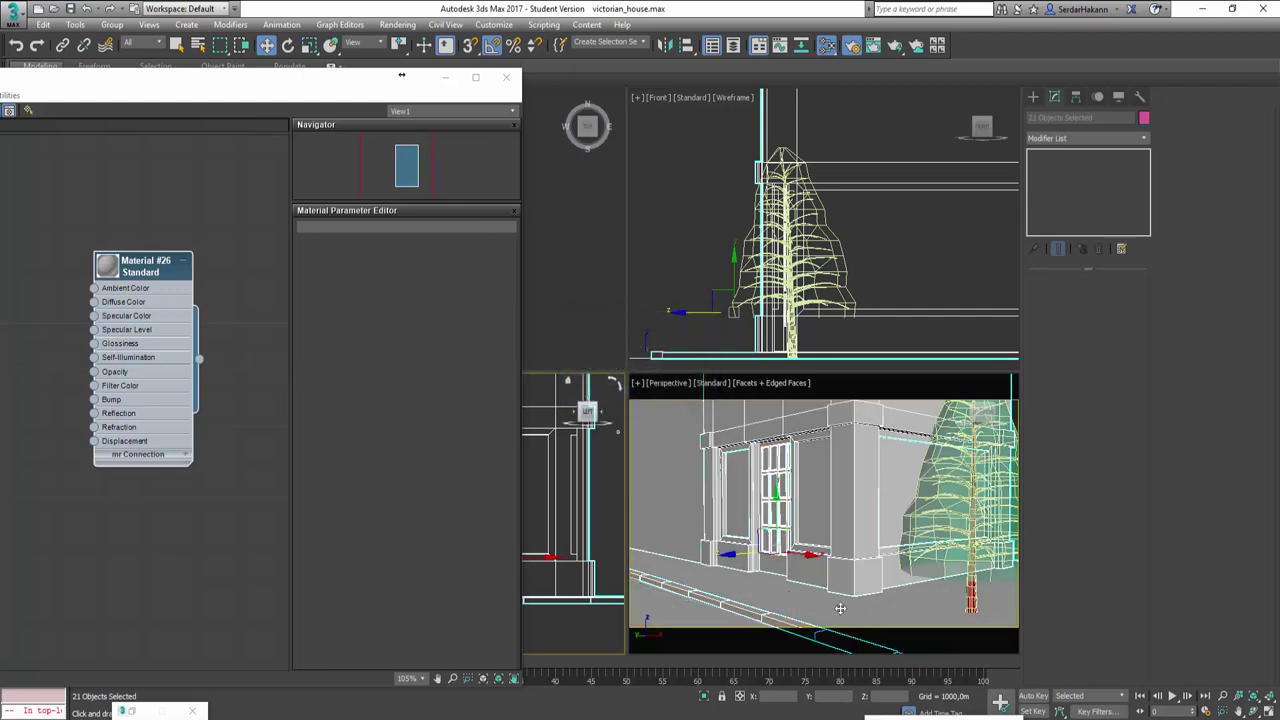
{"action": "right_click", "coordinate": [844, 547]}
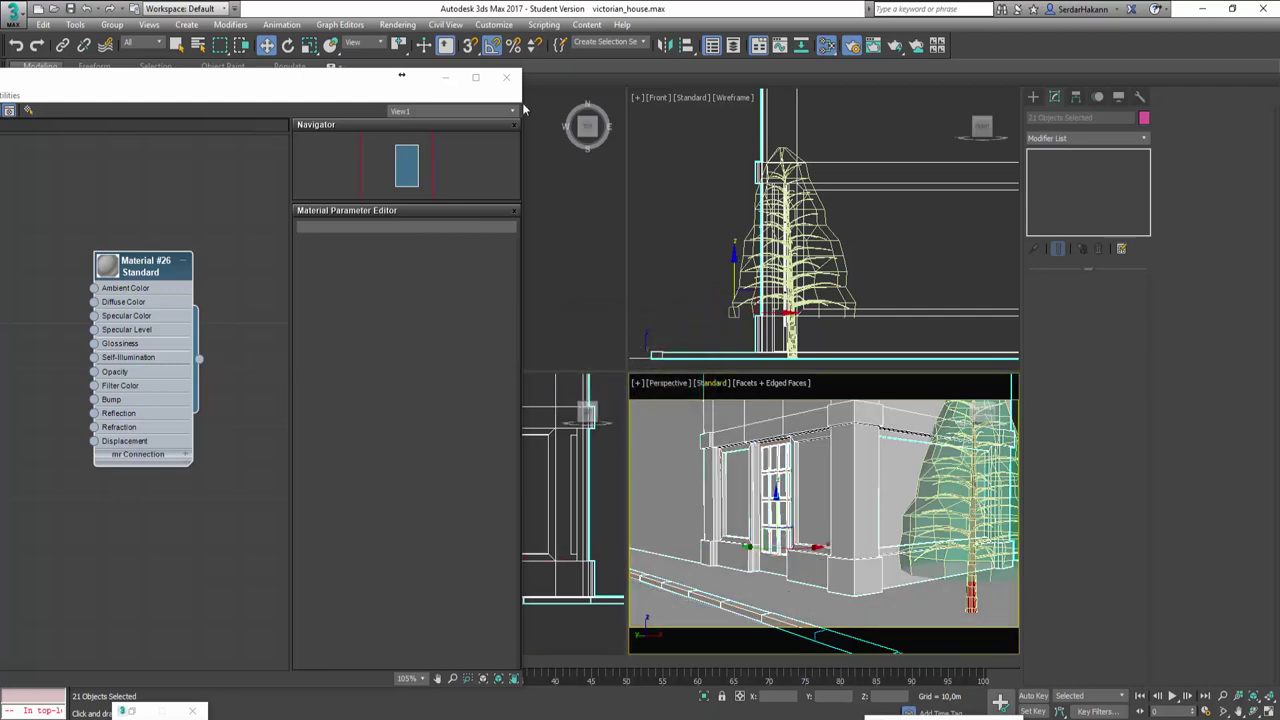
{"action": "left_click", "coordinate": [446, 81]}
{"action": "left_click", "coordinate": [548, 322]}
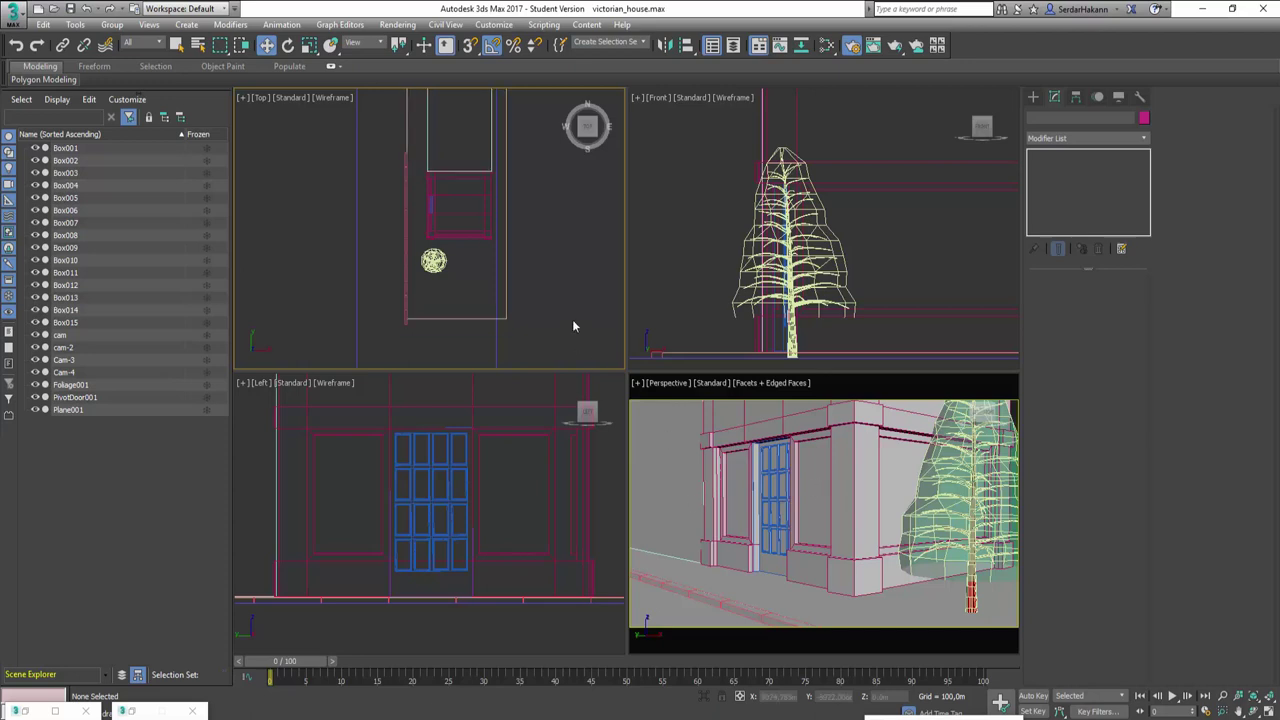
Step: Test-render the Perspective view with Shift+Q, then close the render windows
{"action": "scroll", "coordinate": [552, 322], "scroll_direction": "down", "scroll_amount": 3}
{"action": "scroll", "coordinate": [550, 307], "scroll_direction": "down", "scroll_amount": 2}
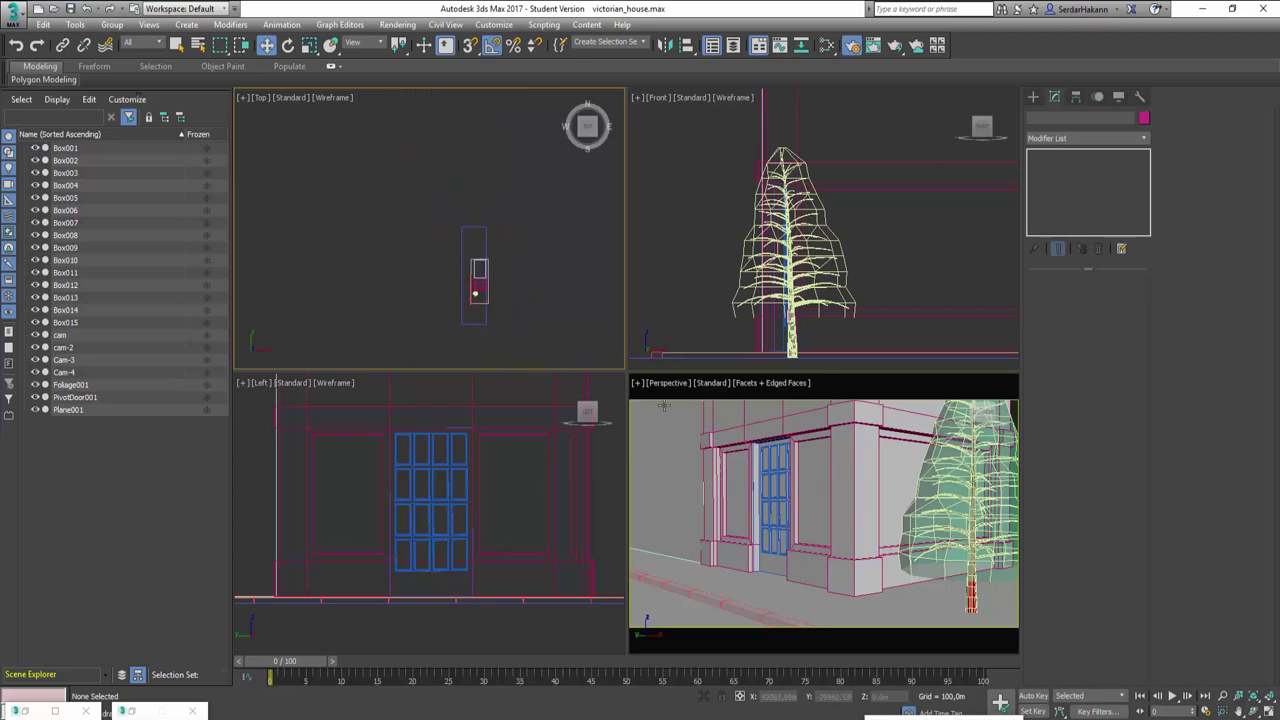
{"action": "right_click", "coordinate": [834, 495]}
{"action": "key", "text": "shift+q"}
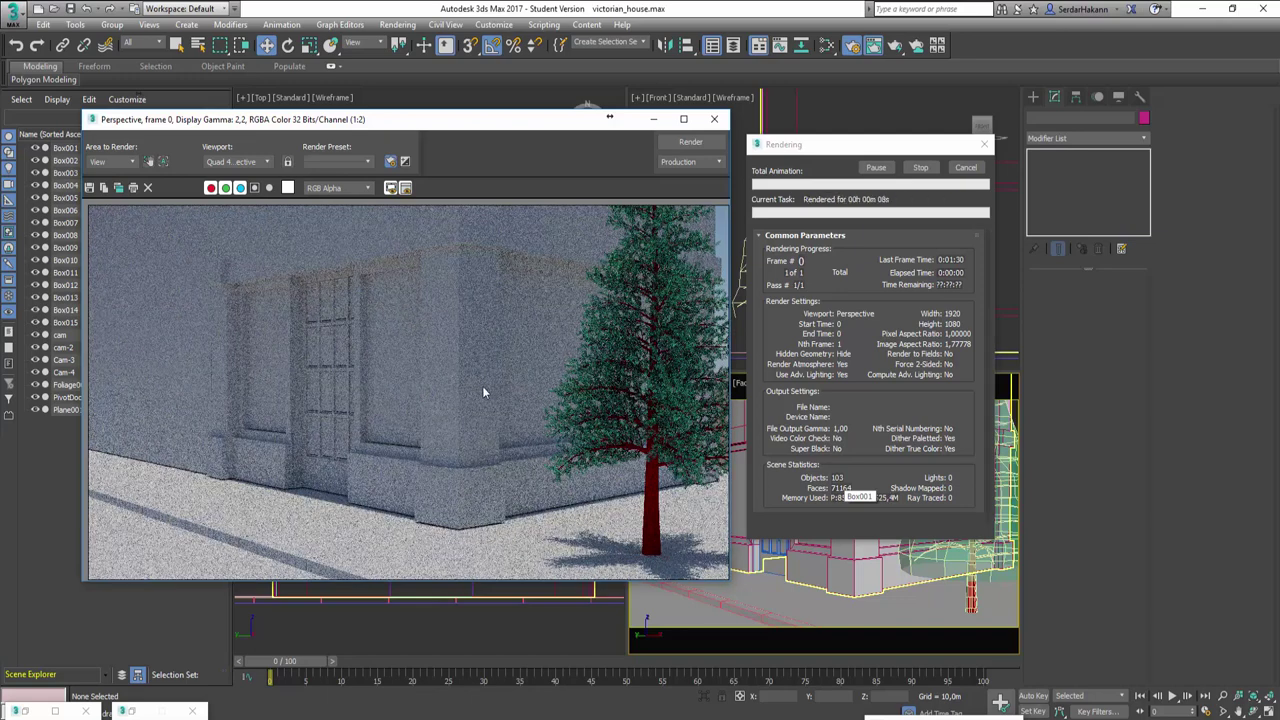
{"action": "left_click", "coordinate": [966, 167]}
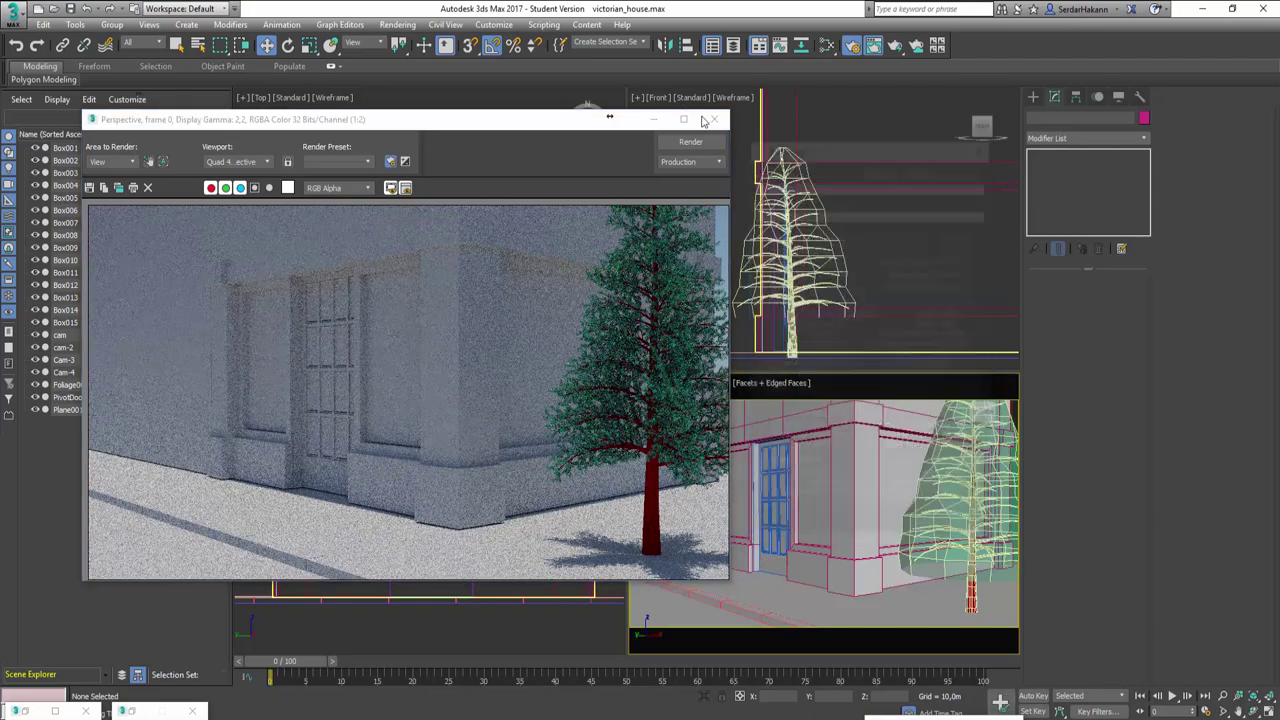
{"action": "left_click", "coordinate": [713, 119]}
Step: Clear the environment map and change the exposure control type in Environment and Effects
{"action": "key", "text": "8"}
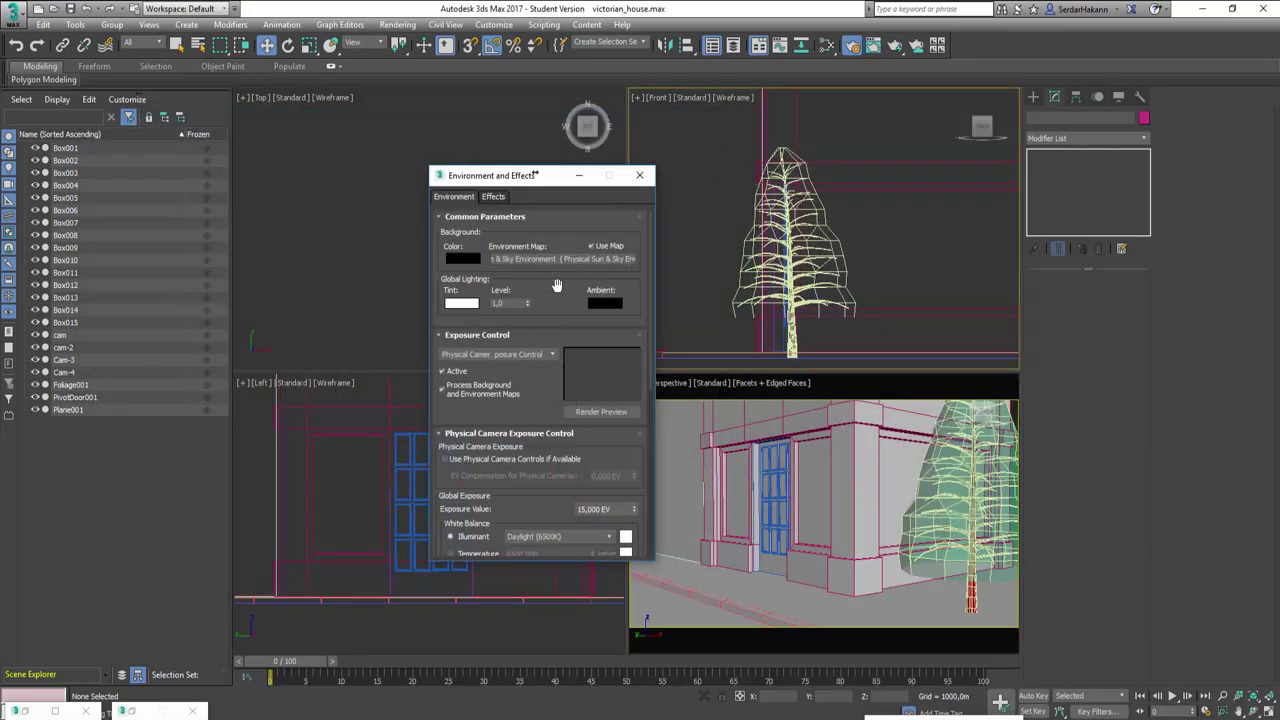
{"action": "right_click", "coordinate": [558, 259]}
{"action": "left_click", "coordinate": [592, 300]}
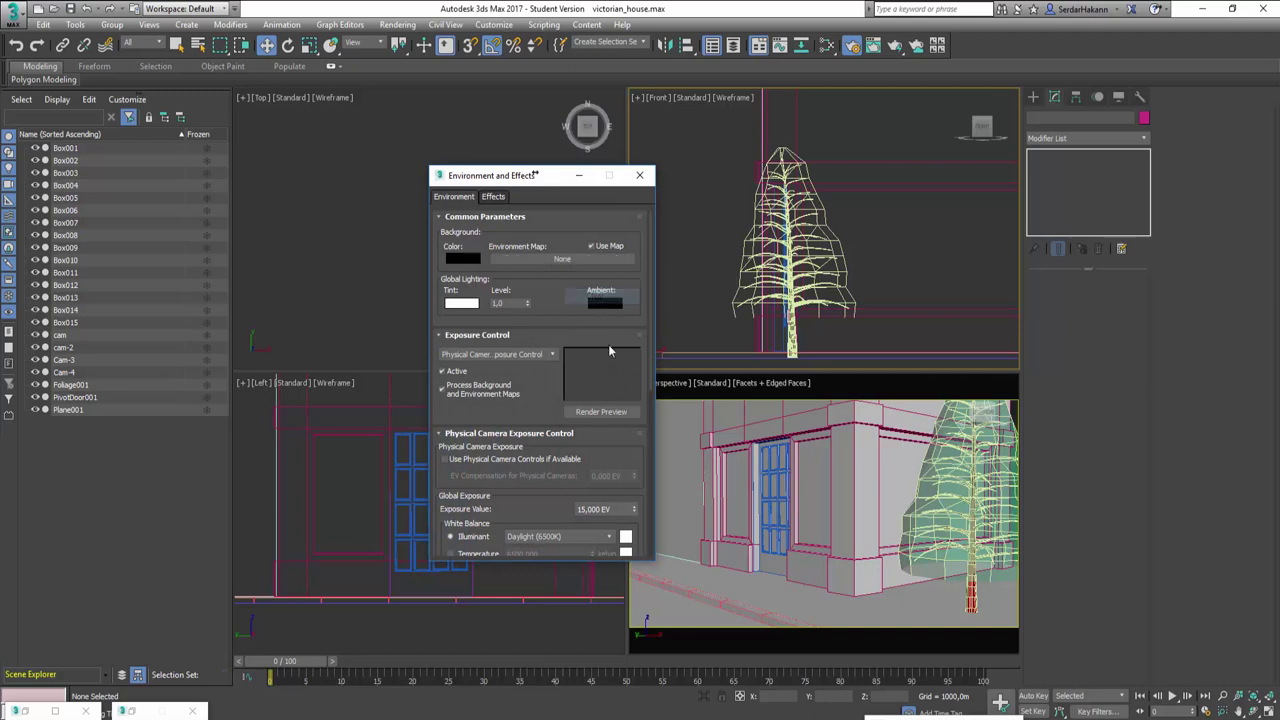
{"action": "left_click", "coordinate": [508, 356]}
{"action": "left_click", "coordinate": [495, 376]}
{"action": "left_click", "coordinate": [505, 356]}
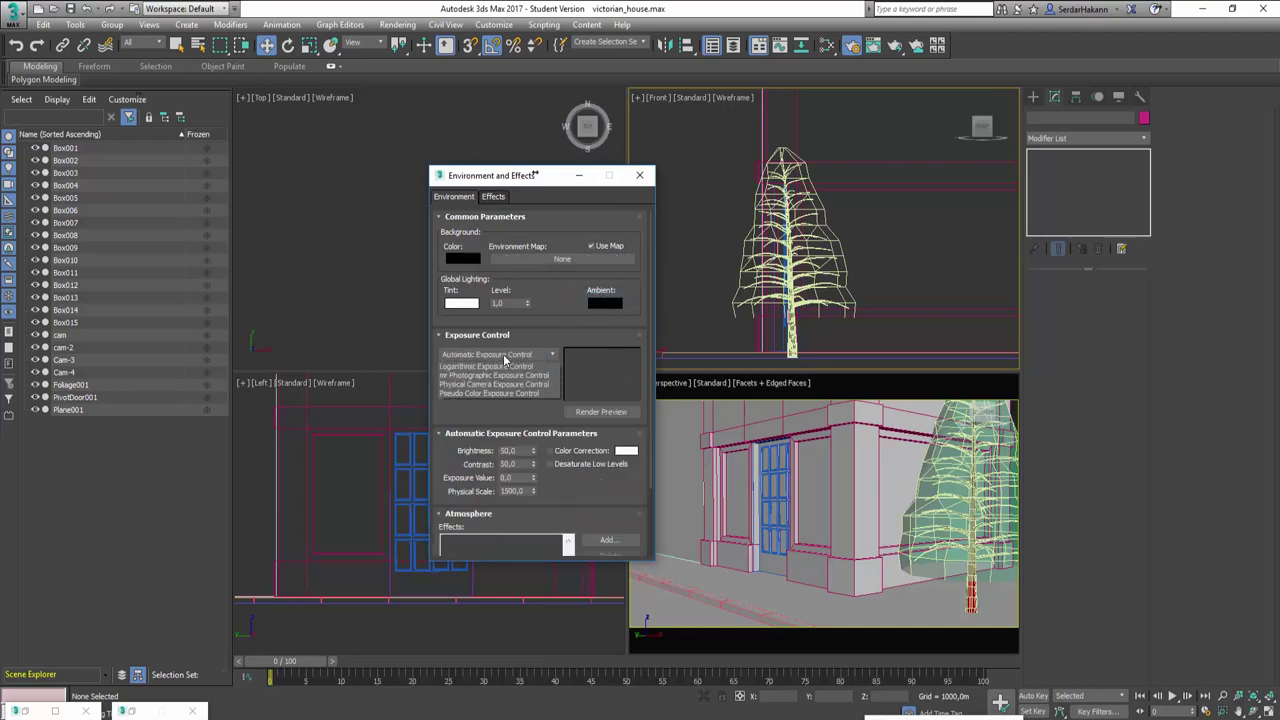
{"action": "left_click", "coordinate": [500, 366]}
{"action": "left_click", "coordinate": [640, 175]}
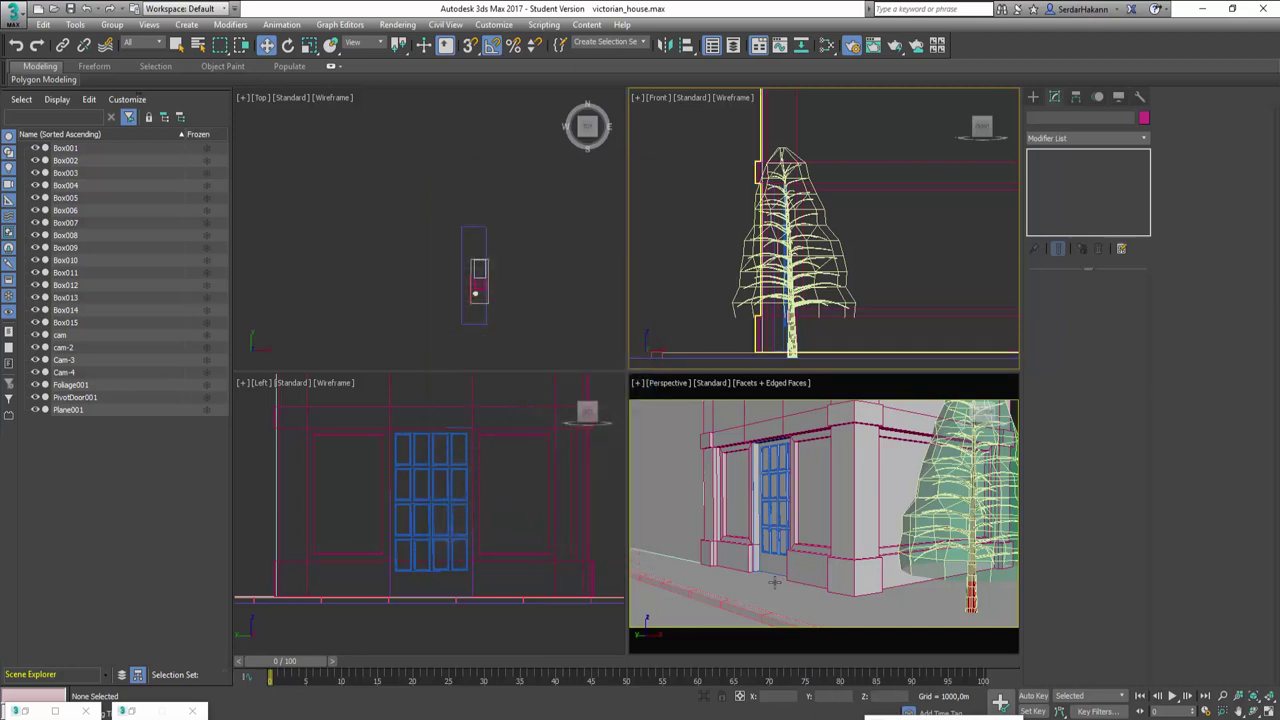
Step: Render the Perspective view again, then stop and close the render
{"action": "key", "text": "shift+q"}
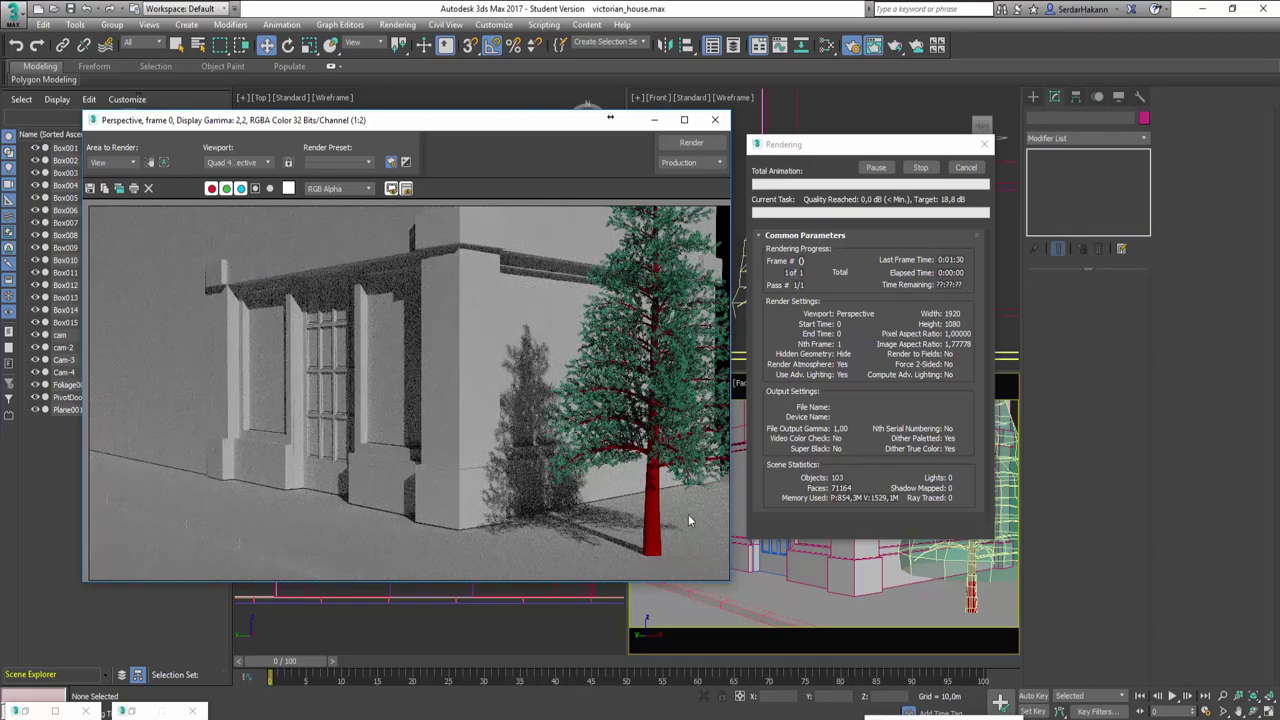
{"action": "left_click", "coordinate": [972, 171]}
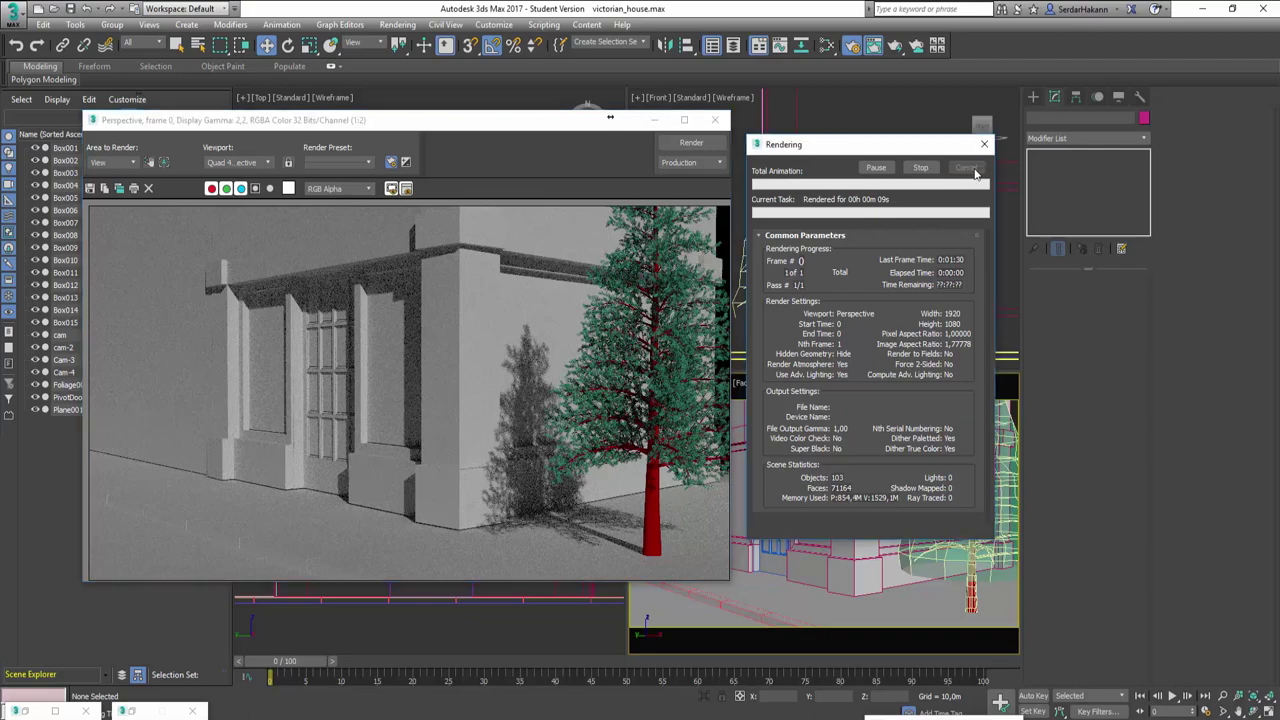
{"action": "left_click", "coordinate": [714, 119]}
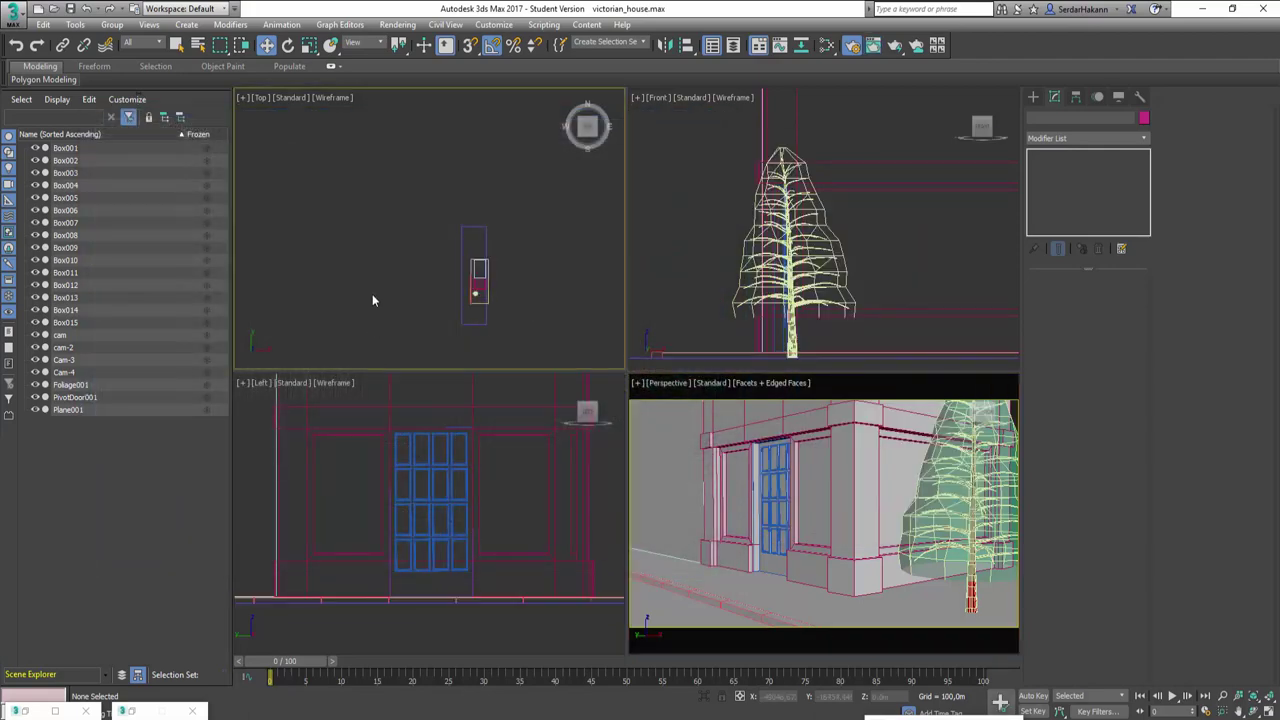
Step: Pan the Top view onto the door and list Photometric lights in the Create panel
{"action": "scroll", "coordinate": [378, 270], "scroll_direction": "down", "scroll_amount": 3}
{"action": "scroll", "coordinate": [400, 286], "scroll_direction": "up", "scroll_amount": 4}
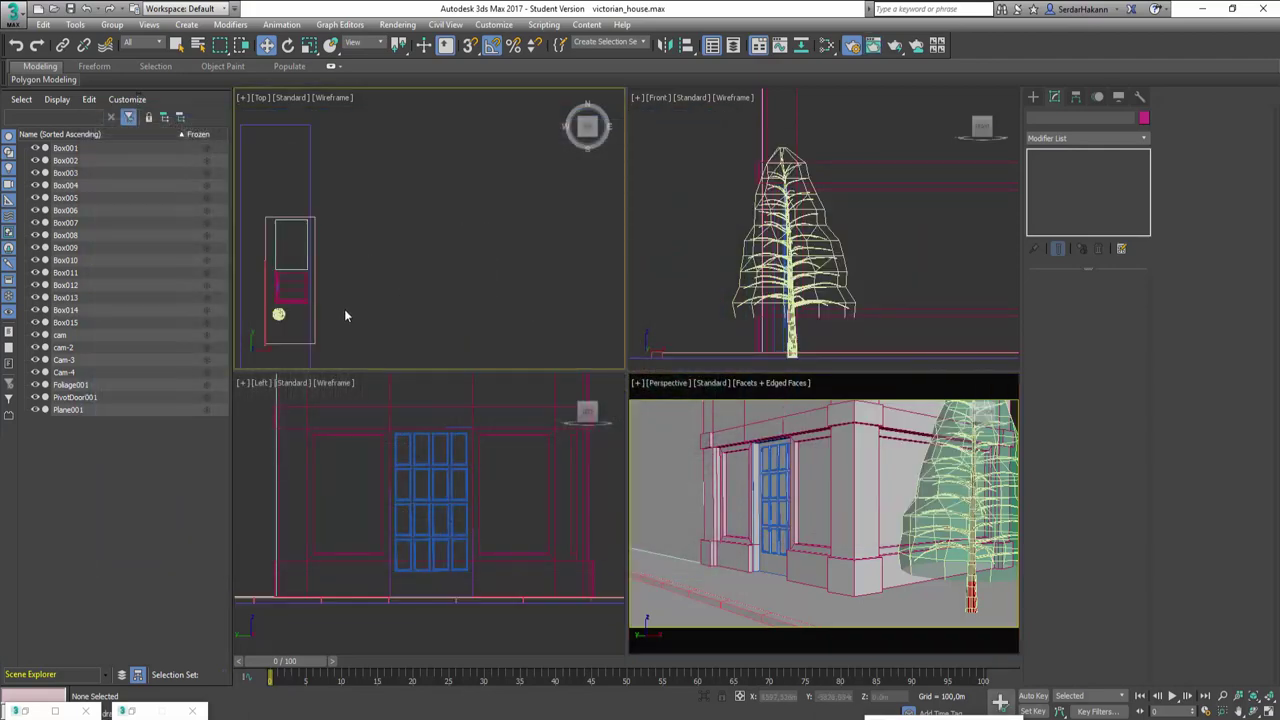
{"action": "mouse_move", "coordinate": [345, 316]}
{"action": "middle_mouse_down"}
{"action": "mouse_move", "coordinate": [519, 248]}
{"action": "mouse_move", "coordinate": [527, 290]}
{"action": "middle_mouse_up"}
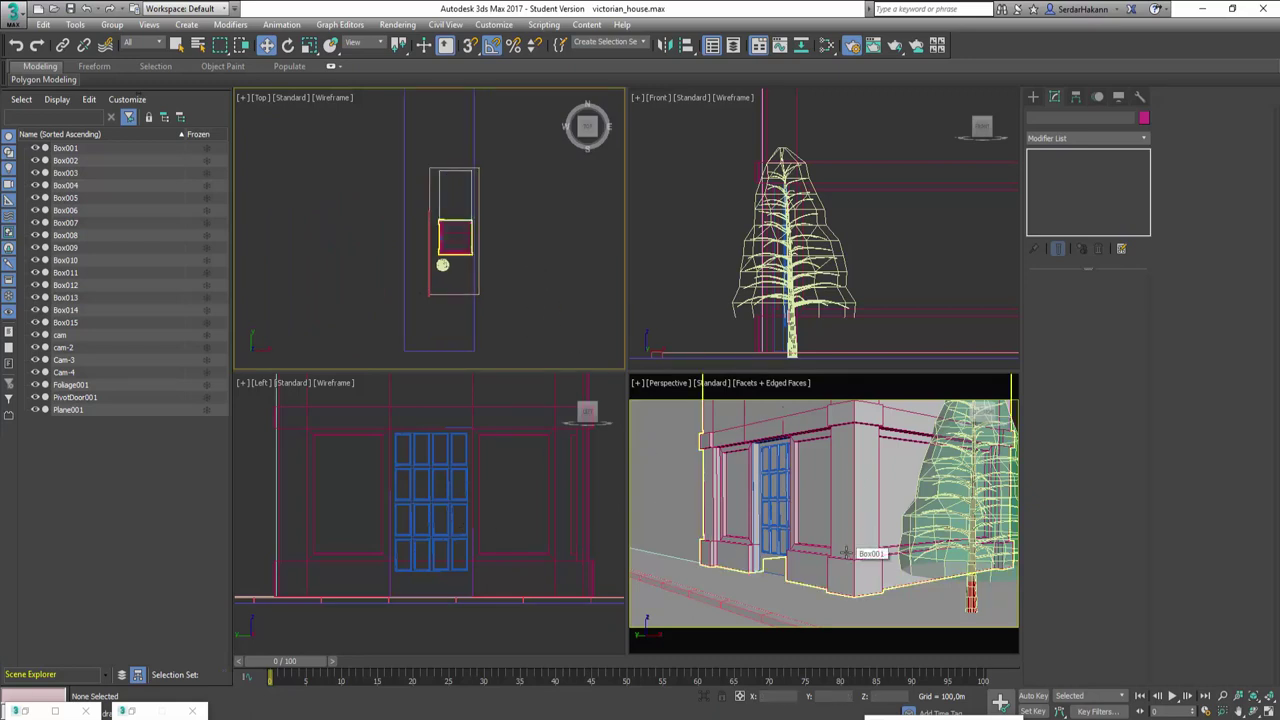
{"action": "left_click", "coordinate": [1034, 97]}
{"action": "left_click", "coordinate": [1065, 117]}
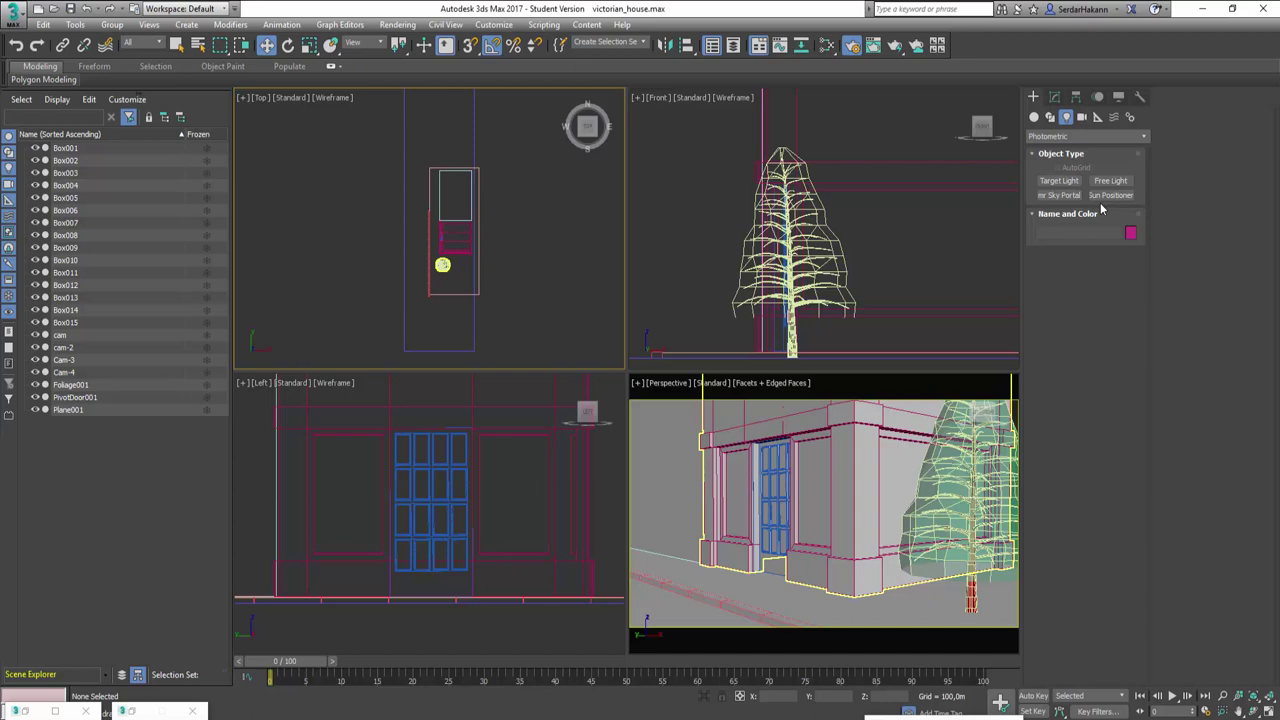
Step: Place a Sun Positioner compass beside the house in the Top view and set its distance
{"action": "left_click", "coordinate": [1110, 195]}
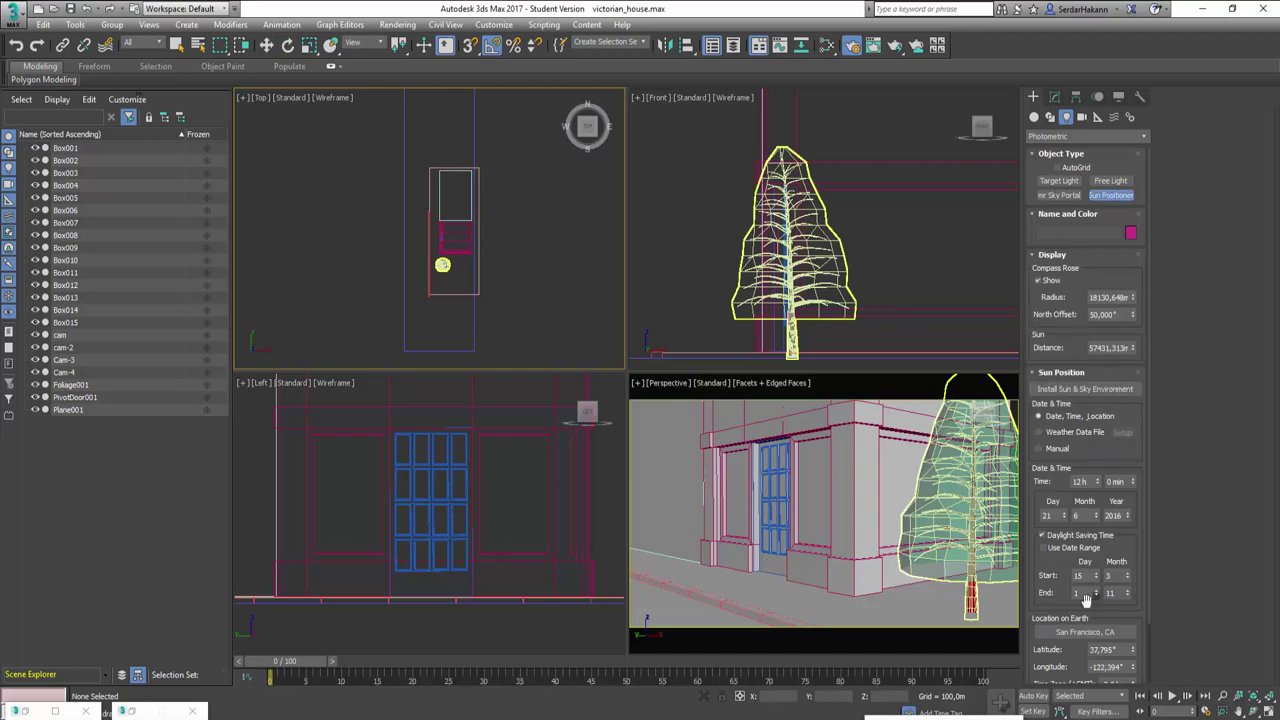
{"action": "scroll", "coordinate": [419, 287], "scroll_direction": "down", "scroll_amount": 2}
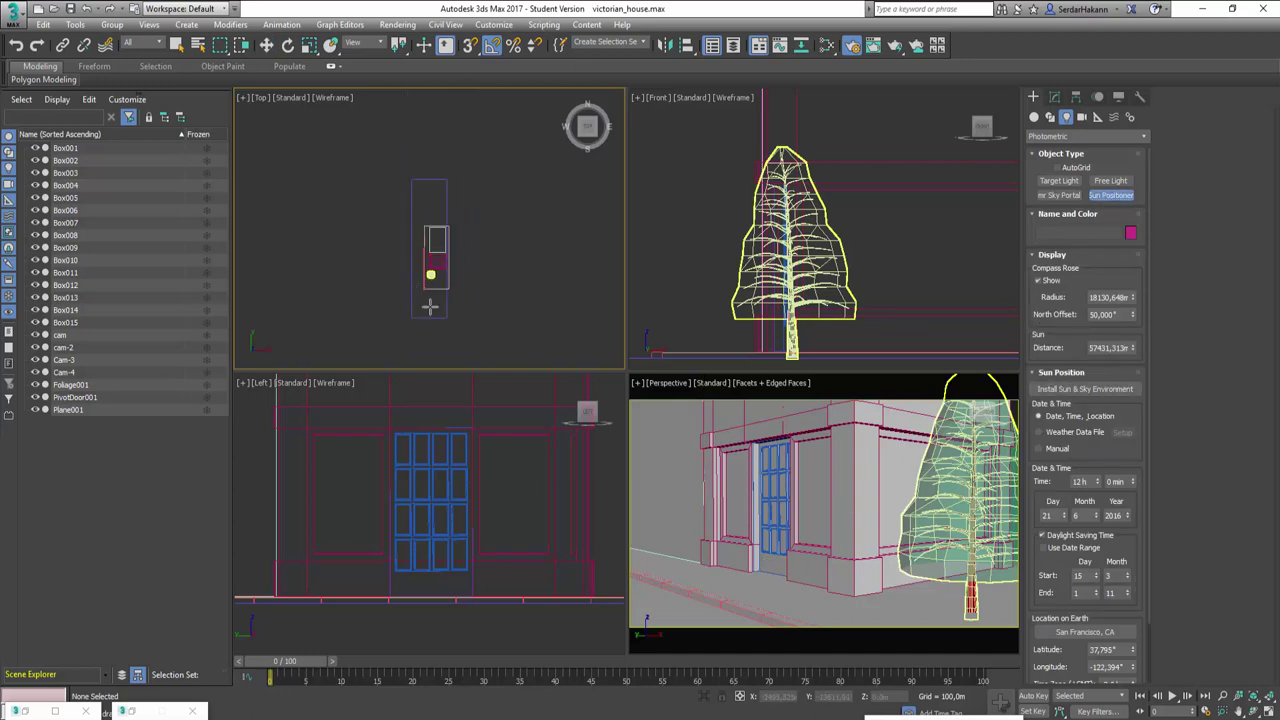
{"action": "mouse_move", "coordinate": [473, 307]}
{"action": "middle_mouse_down"}
{"action": "mouse_move", "coordinate": [513, 298]}
{"action": "mouse_move", "coordinate": [551, 257]}
{"action": "middle_mouse_up"}
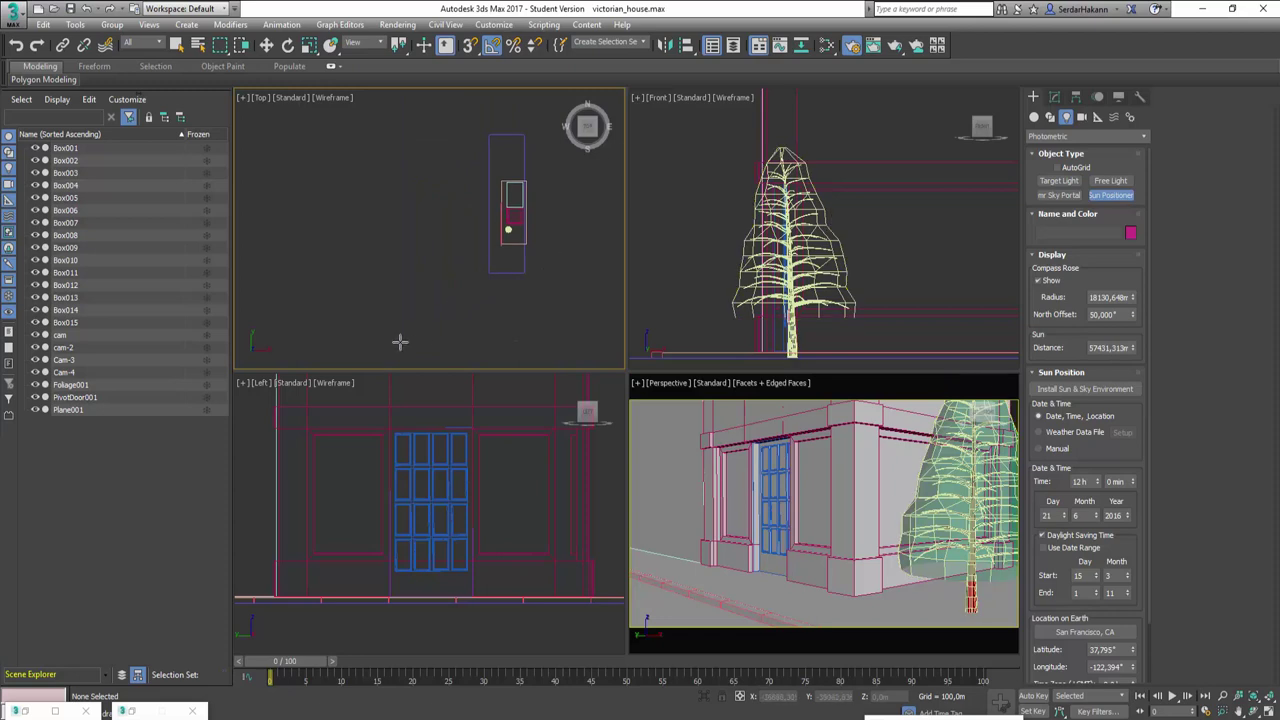
{"action": "mouse_move", "coordinate": [401, 341]}
{"action": "left_mouse_down"}
{"action": "mouse_move", "coordinate": [449, 311]}
{"action": "mouse_move", "coordinate": [448, 294]}
{"action": "left_mouse_up"}
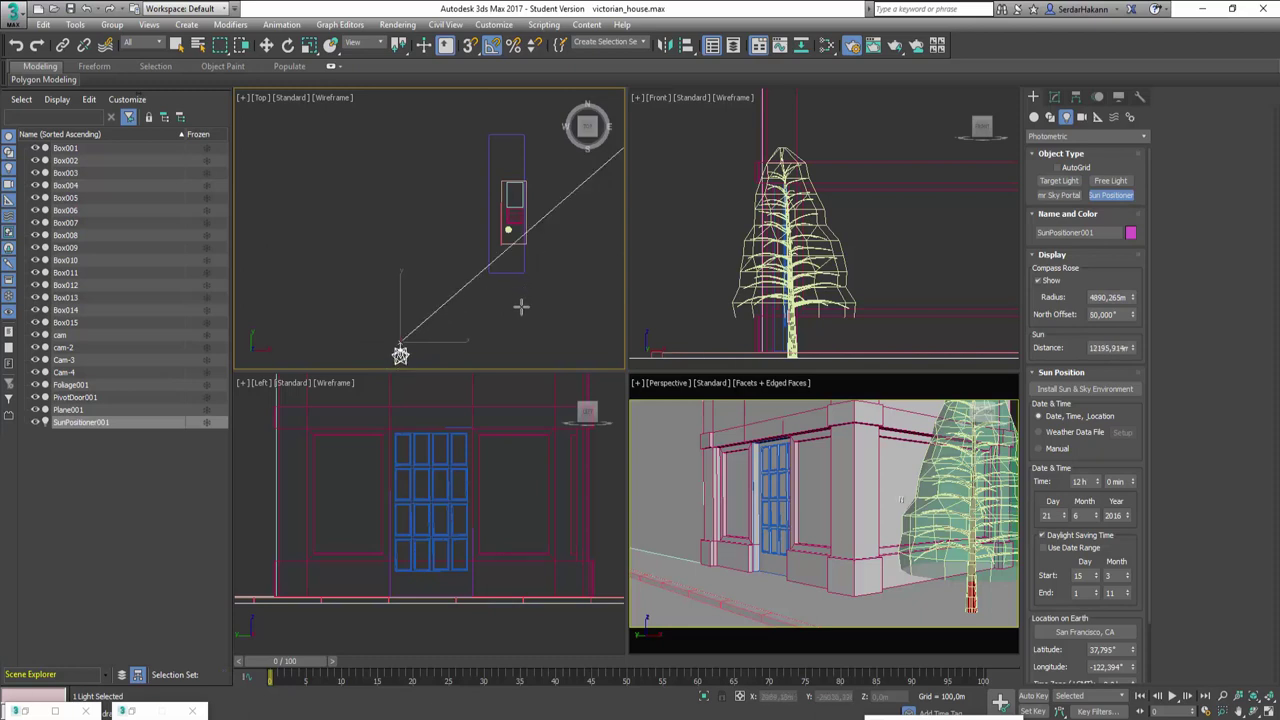
{"action": "left_click", "coordinate": [502, 330]}
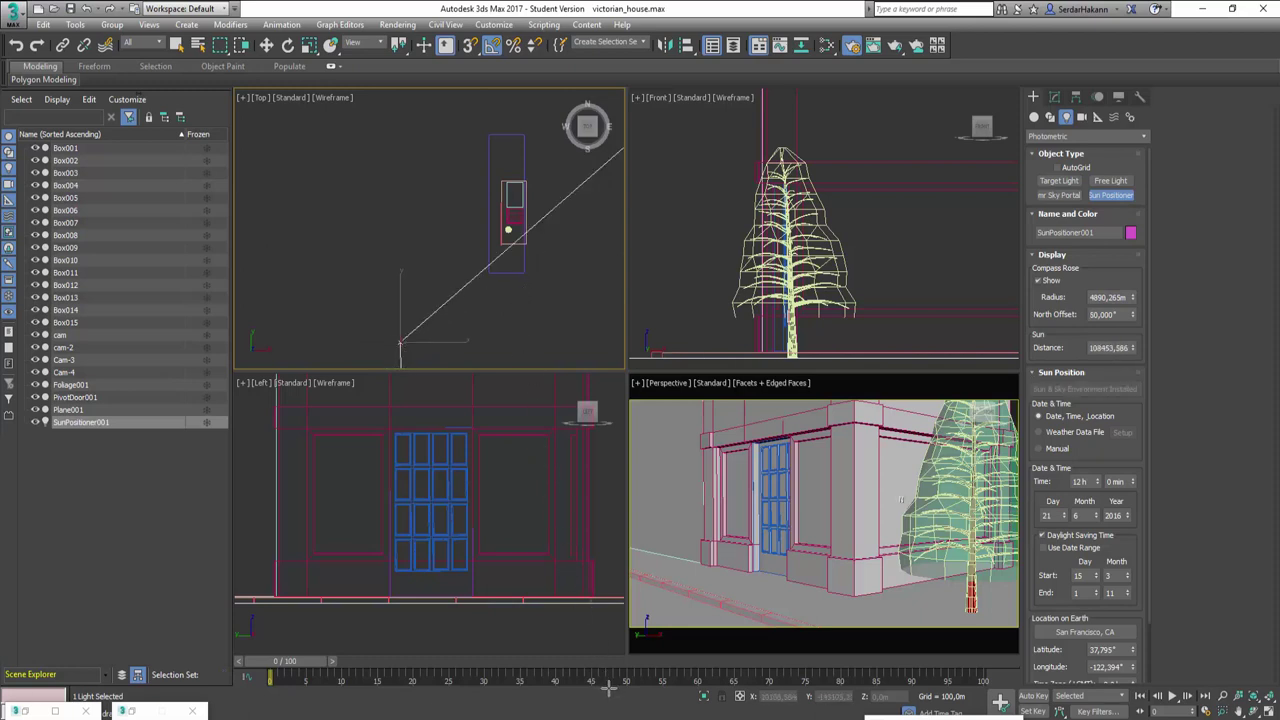
{"action": "scroll", "coordinate": [502, 330], "scroll_direction": "down", "scroll_amount": 2}
{"action": "scroll", "coordinate": [506, 320], "scroll_direction": "down", "scroll_amount": 2}
{"action": "scroll", "coordinate": [500, 334], "scroll_direction": "down", "scroll_amount": 1}
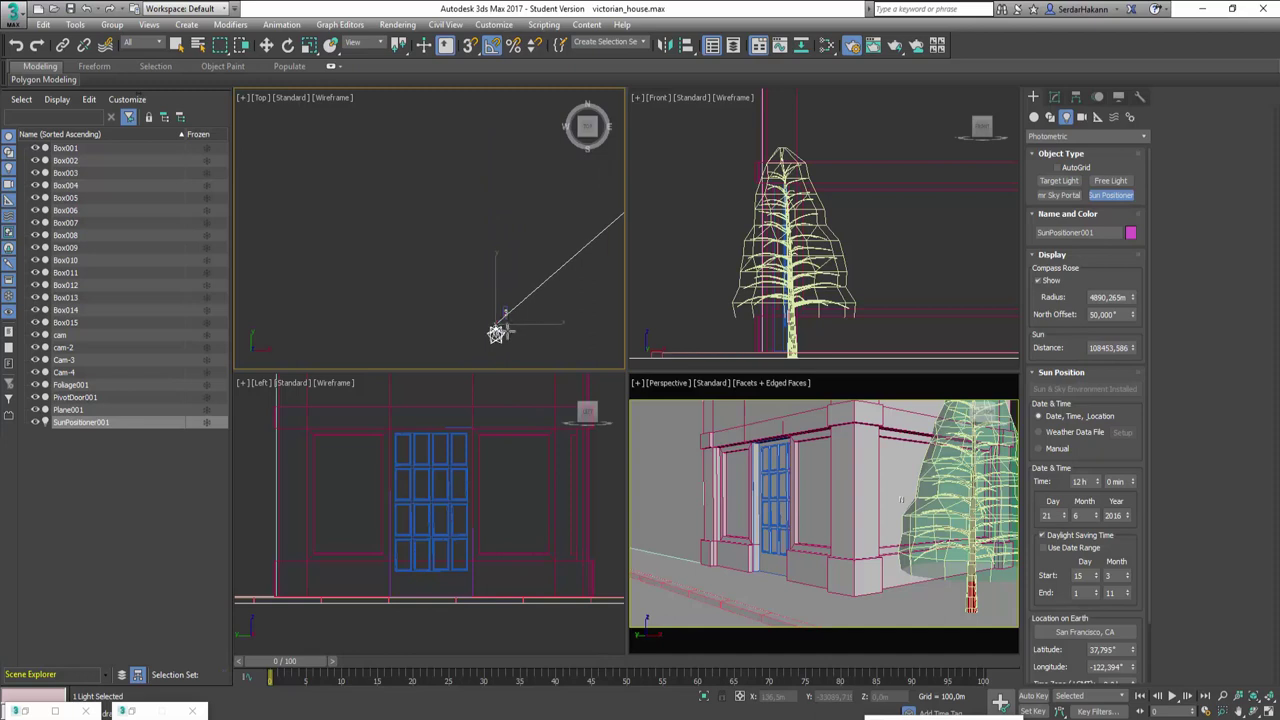
{"action": "scroll", "coordinate": [500, 334], "scroll_direction": "down", "scroll_amount": 2}
{"action": "right_click", "coordinate": [560, 357]}
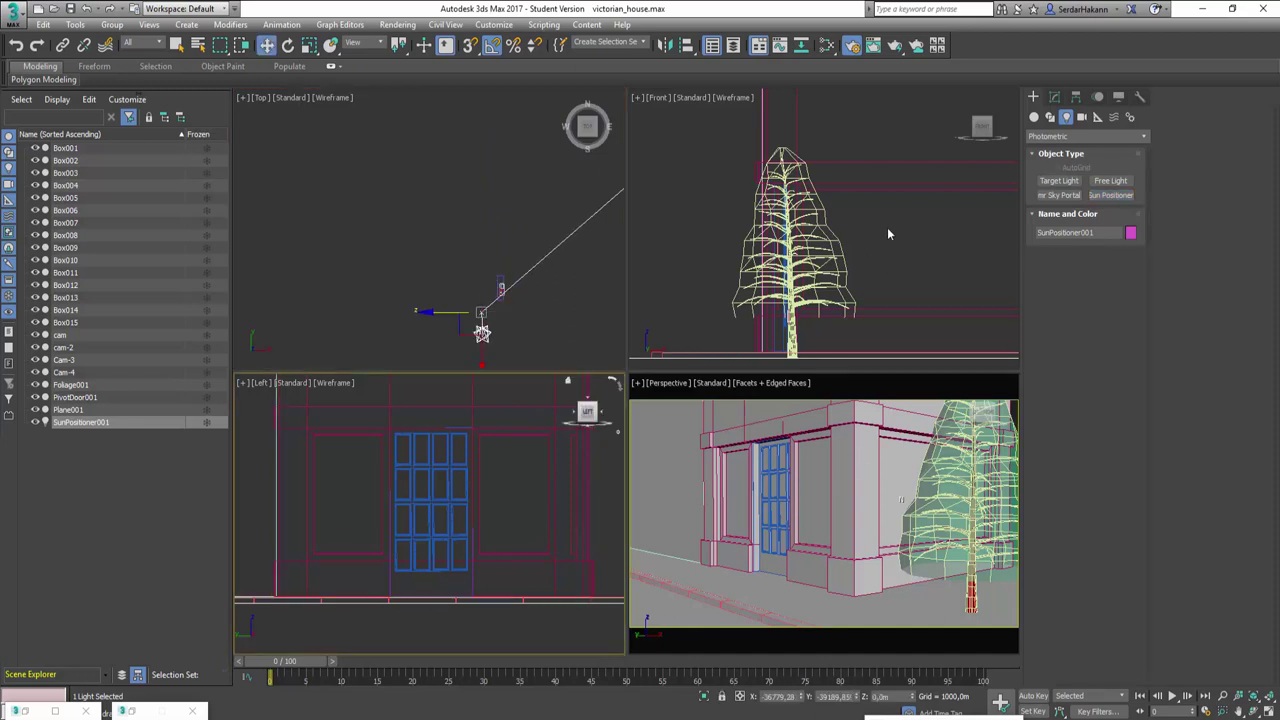
Step: Activate the Perspective view and show SunPositioner001's parameters in the Modify panel
{"action": "scroll", "coordinate": [887, 227], "scroll_direction": "down", "scroll_amount": 5}
{"action": "scroll", "coordinate": [887, 227], "scroll_direction": "down", "scroll_amount": 3}
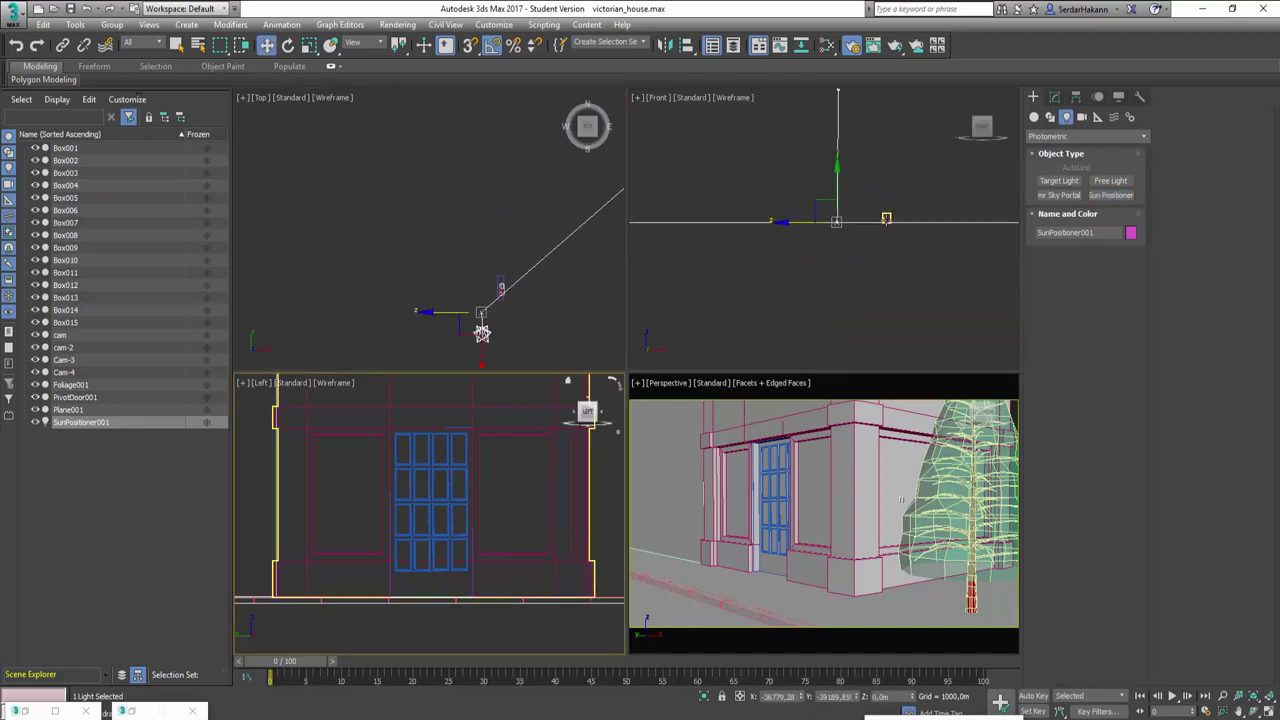
{"action": "right_click", "coordinate": [860, 543]}
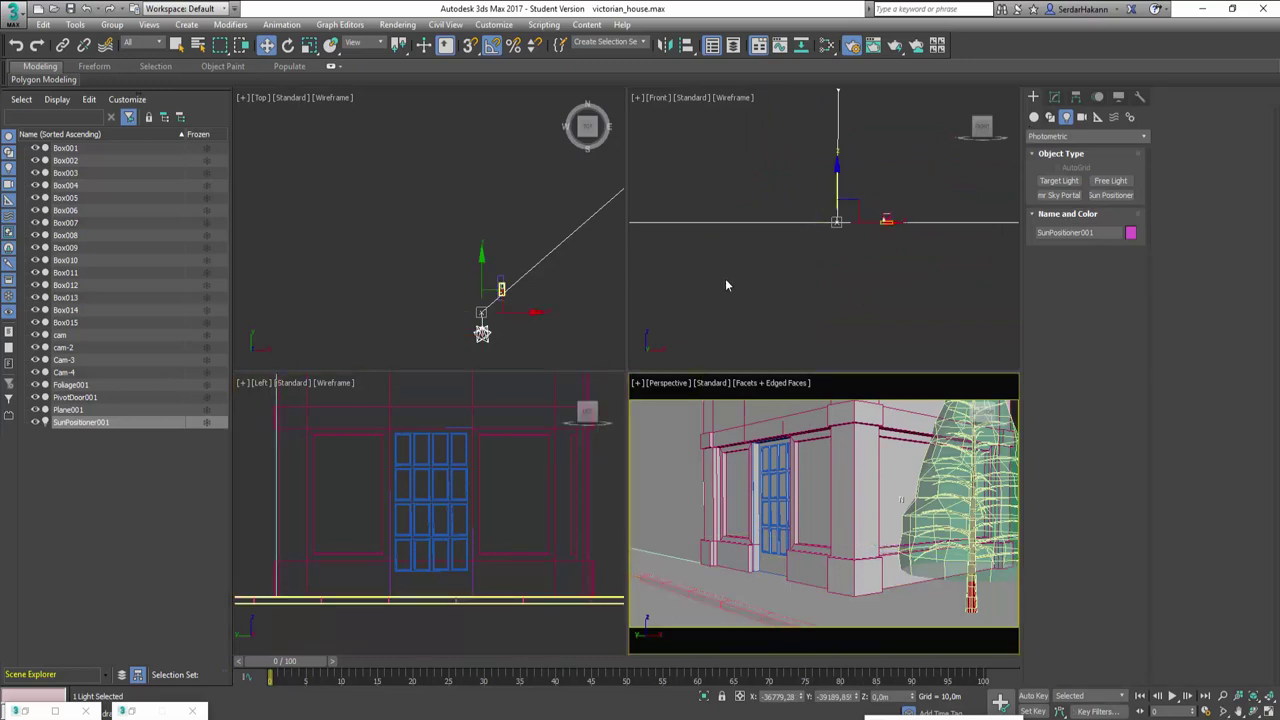
{"action": "left_click", "coordinate": [1055, 96]}
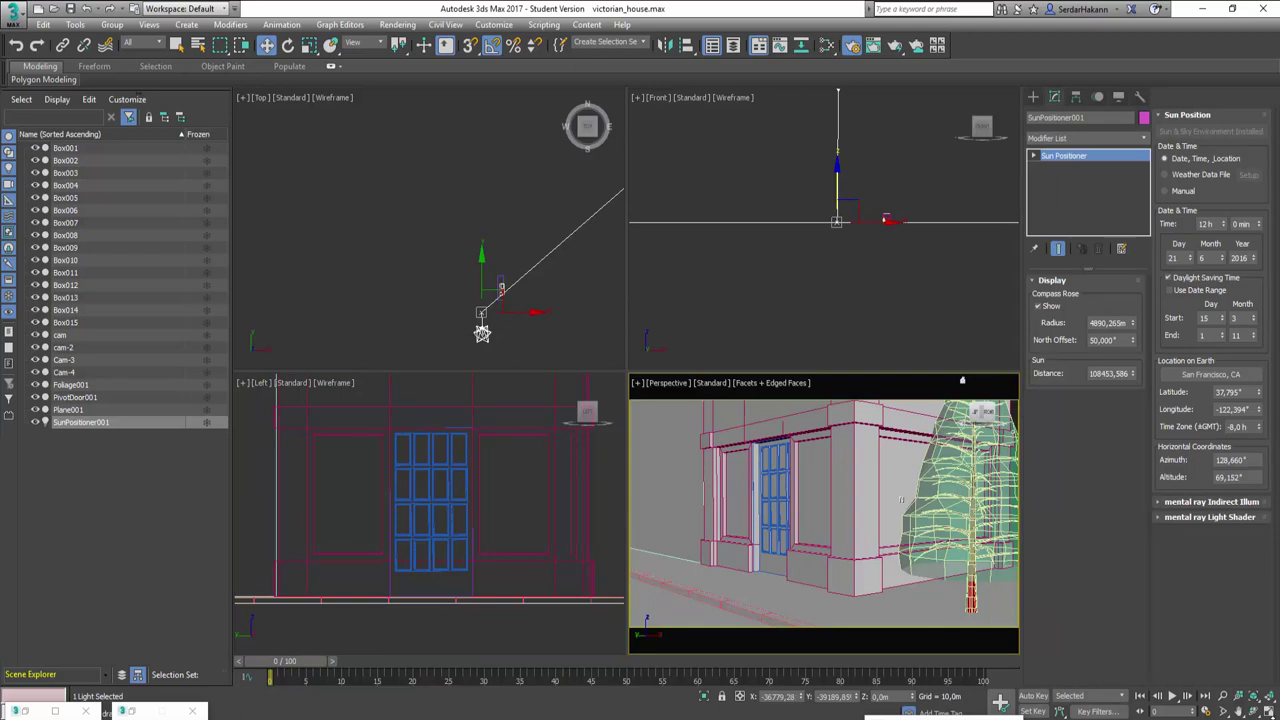
Step: Maximize the Perspective viewport and start editing the Sun Positioner's North Offset
{"action": "left_click", "coordinate": [1268, 711]}
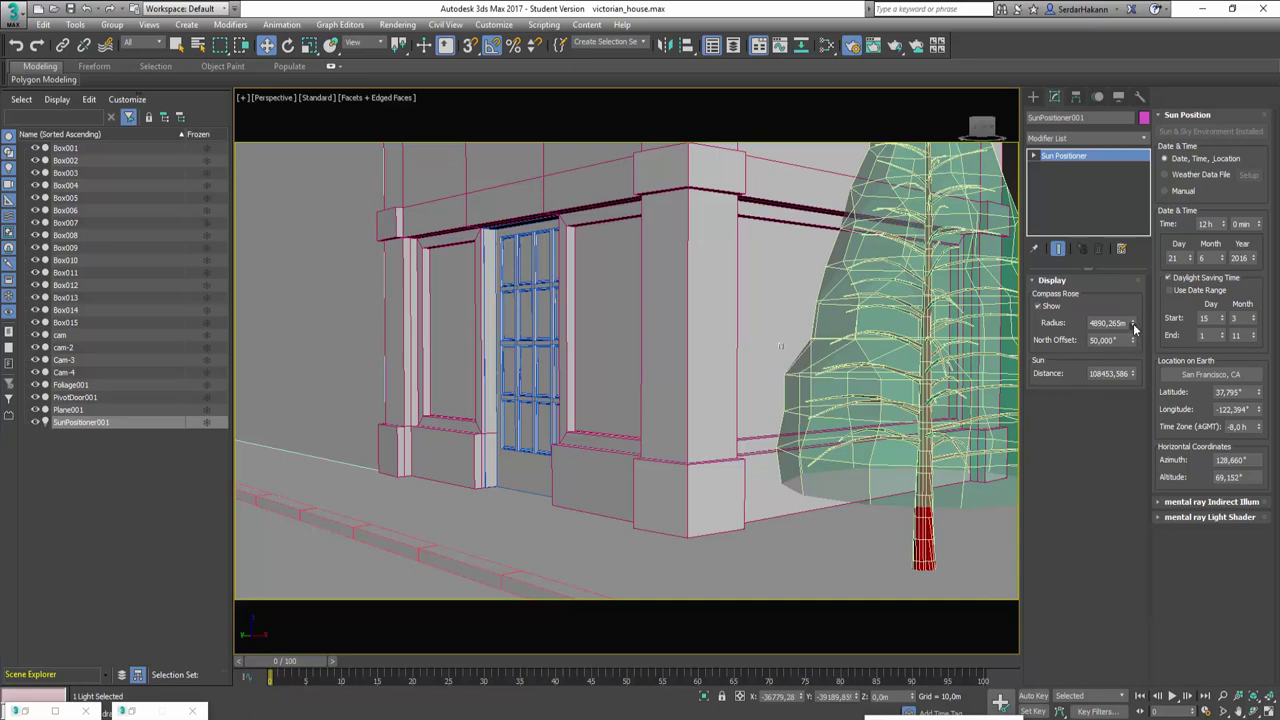
{"action": "left_click", "coordinate": [1104, 340]}
Step: Change the sun's location to Istanbul, Turkey, picked from the Europe map list
{"action": "left_click", "coordinate": [1205, 375]}
{"action": "left_click", "coordinate": [614, 262]}
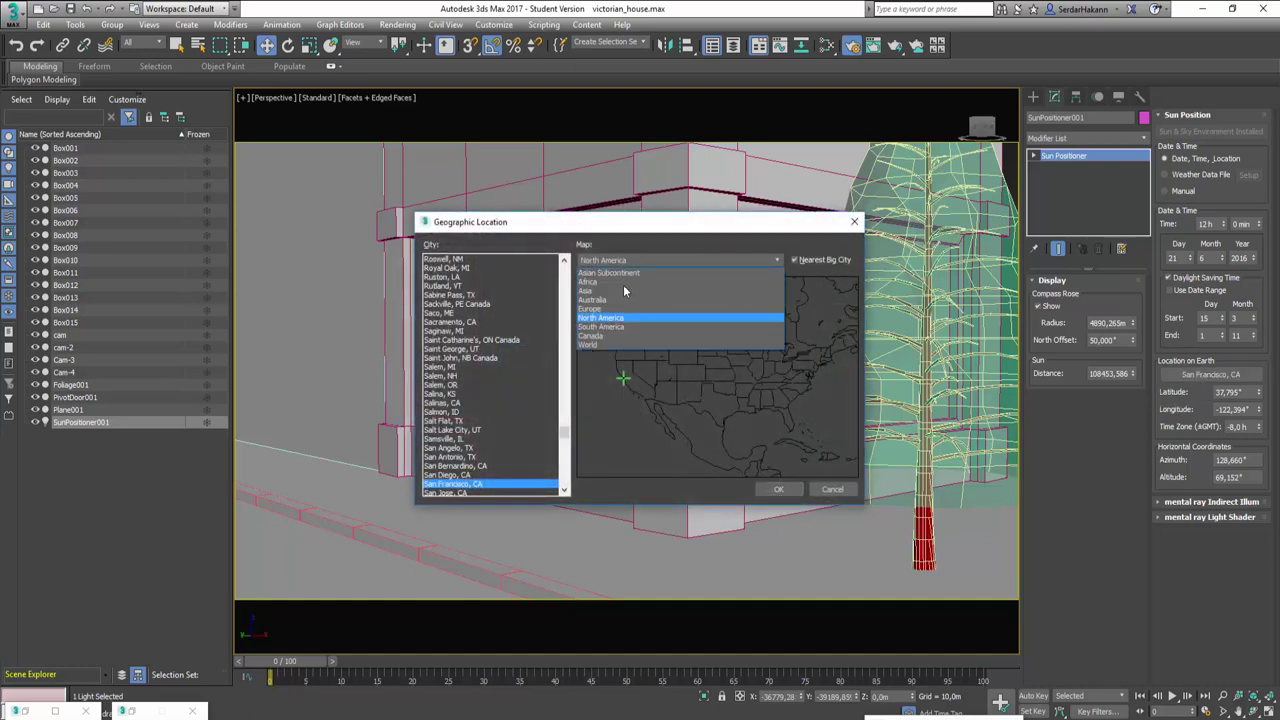
{"action": "left_click", "coordinate": [612, 308]}
{"action": "scroll", "coordinate": [508, 340], "scroll_direction": "down", "scroll_amount": 2}
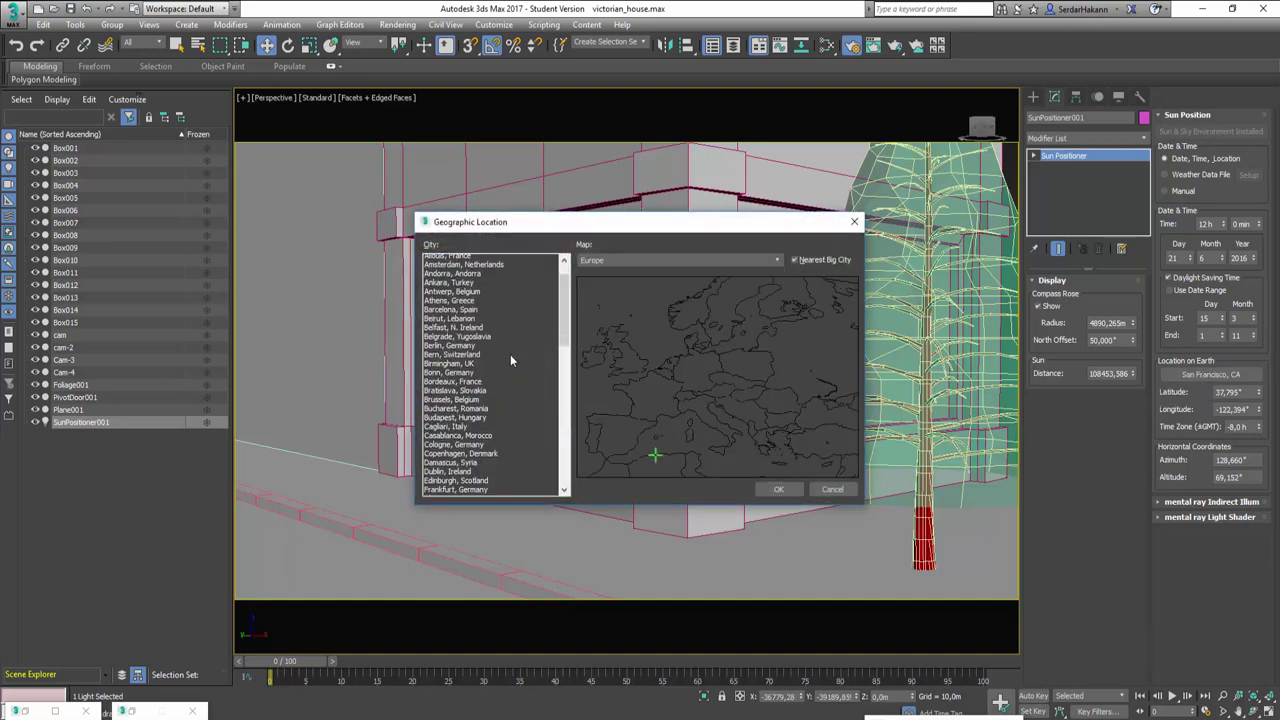
{"action": "scroll", "coordinate": [510, 354], "scroll_direction": "down", "scroll_amount": 3}
{"action": "scroll", "coordinate": [510, 359], "scroll_direction": "down", "scroll_amount": 2}
{"action": "scroll", "coordinate": [510, 359], "scroll_direction": "down", "scroll_amount": 2}
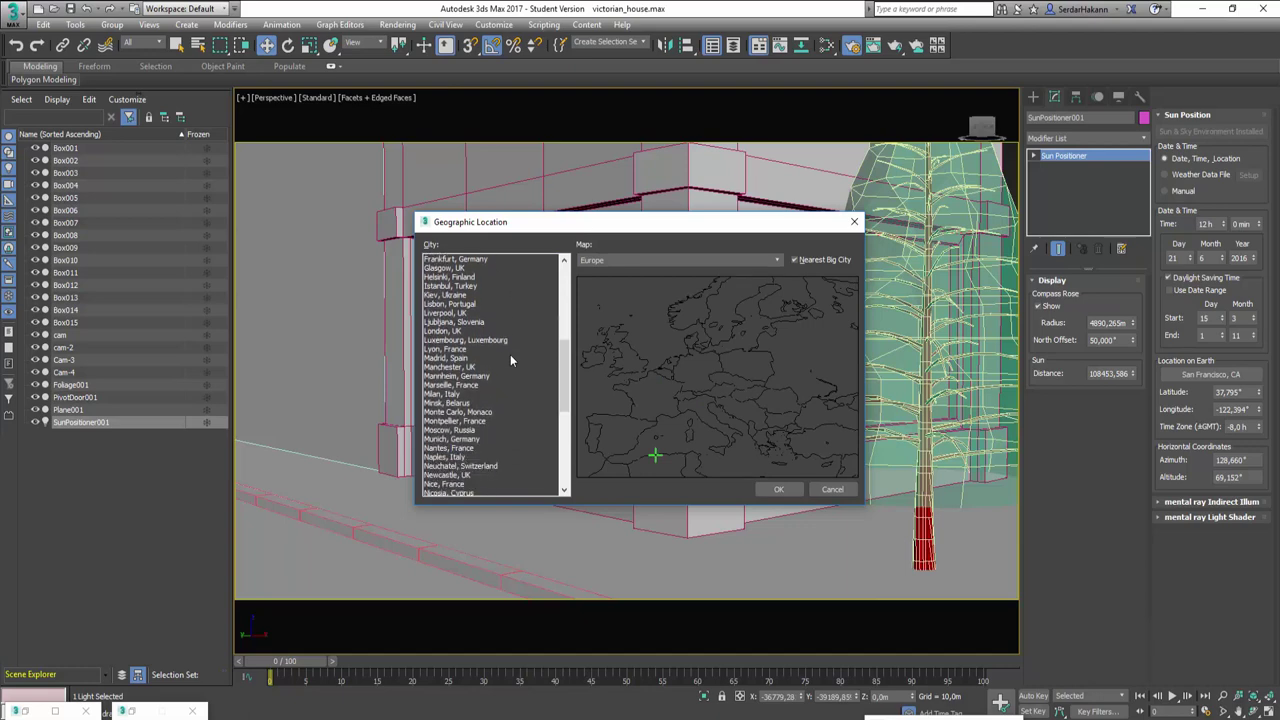
{"action": "scroll", "coordinate": [510, 360], "scroll_direction": "down", "scroll_amount": 2}
{"action": "scroll", "coordinate": [510, 360], "scroll_direction": "down", "scroll_amount": 2}
{"action": "scroll", "coordinate": [510, 360], "scroll_direction": "up", "scroll_amount": 2}
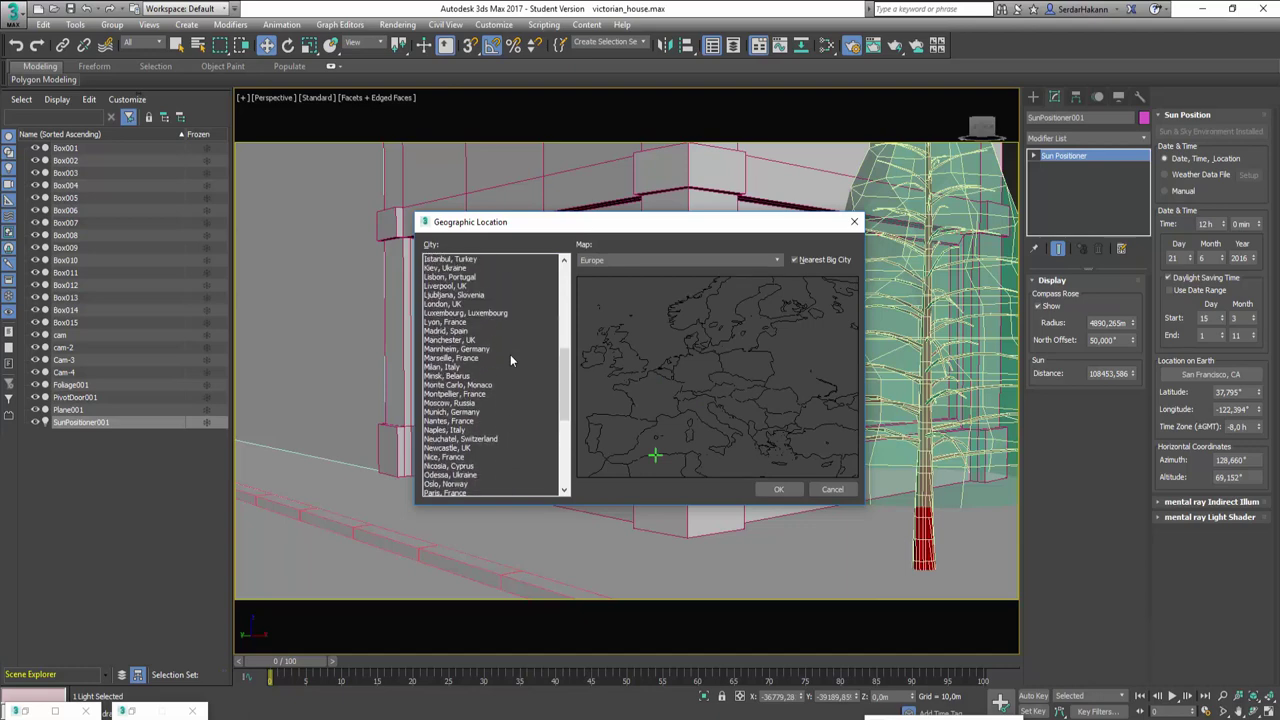
{"action": "scroll", "coordinate": [510, 360], "scroll_direction": "up", "scroll_amount": 2}
{"action": "scroll", "coordinate": [510, 360], "scroll_direction": "up", "scroll_amount": 1}
{"action": "left_click", "coordinate": [450, 286]}
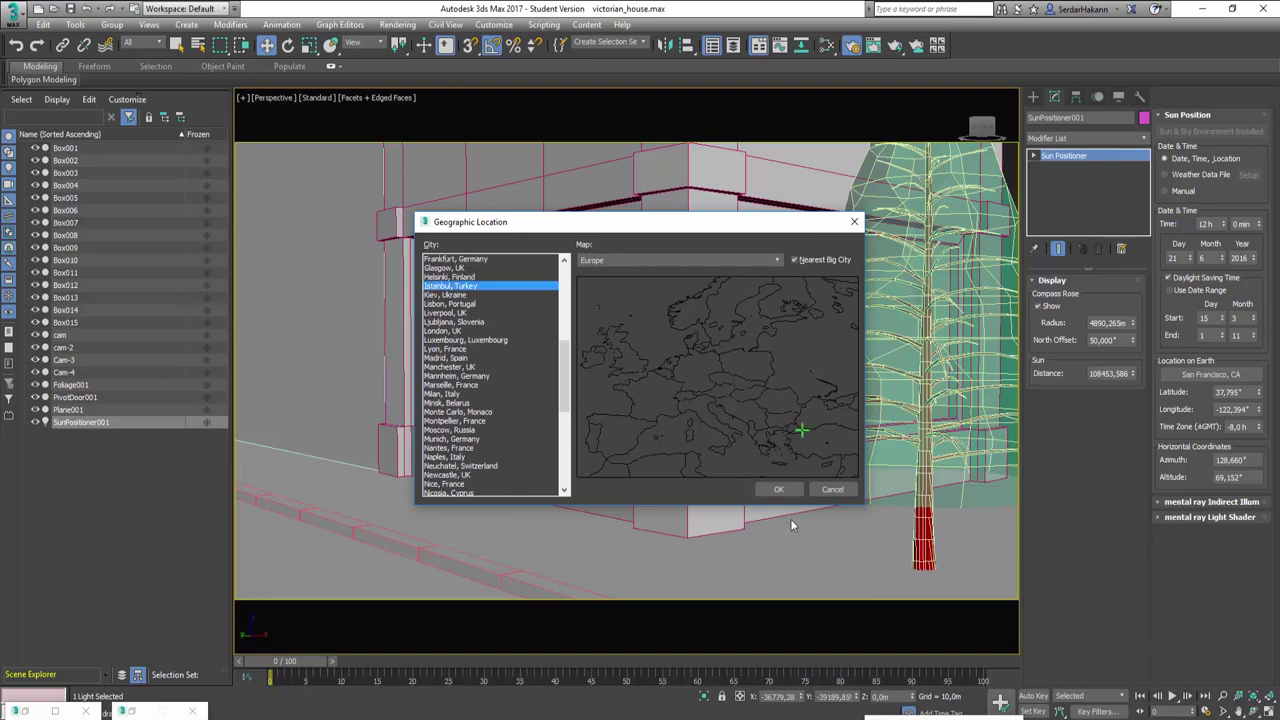
{"action": "left_click", "coordinate": [778, 489]}
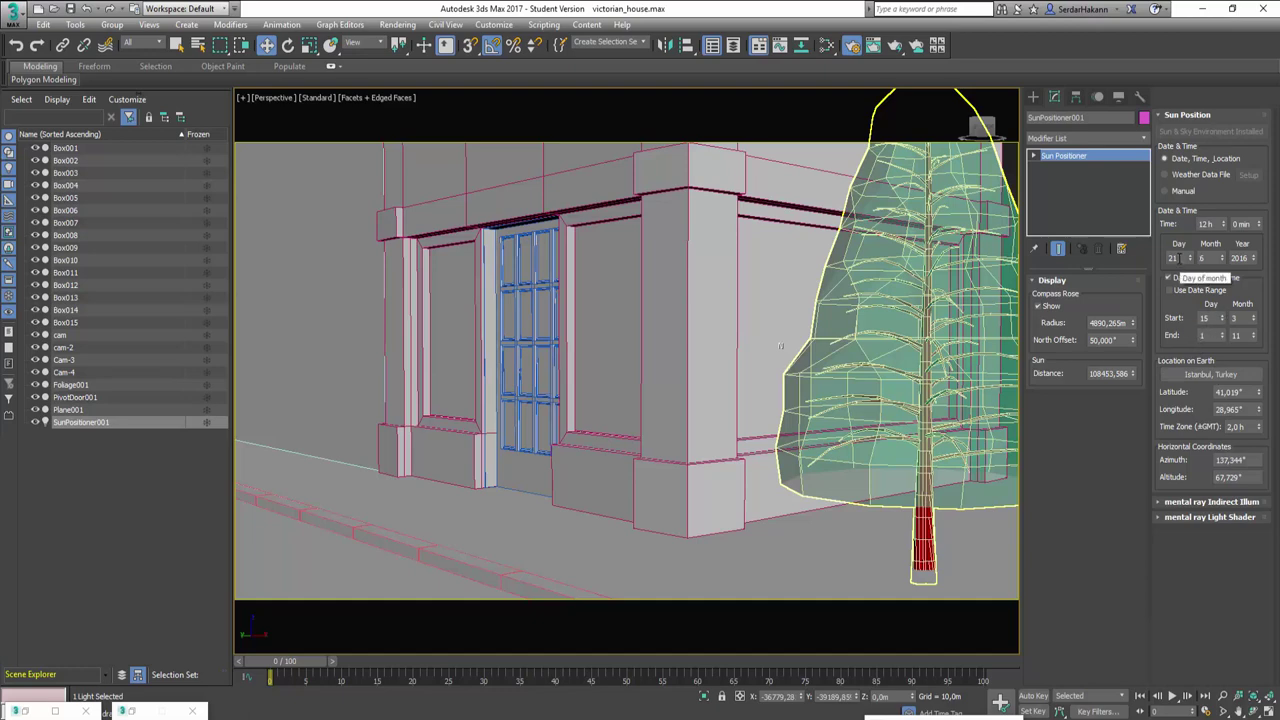
Step: Set SunPositioner001 to day 8, month 5 (May 2016) and hour 12
{"action": "double_click", "coordinate": [1180, 259]}
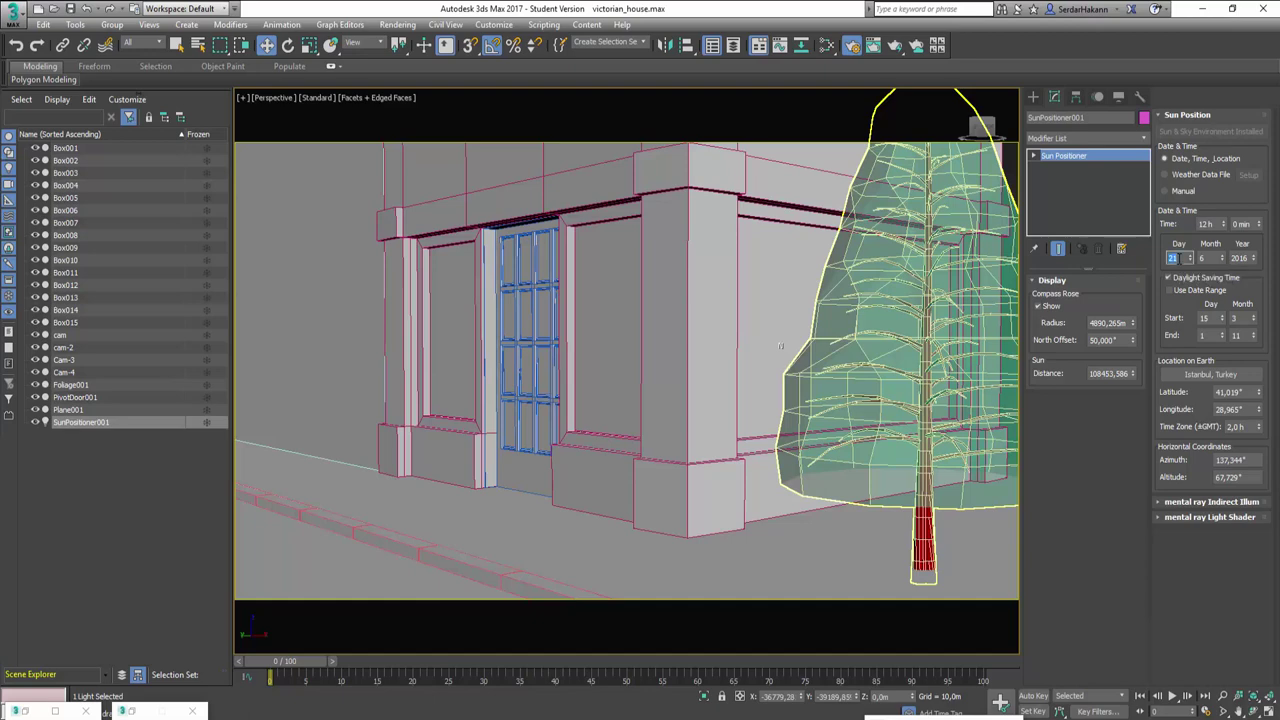
{"action": "type", "text": "8"}
{"action": "double_click", "coordinate": [1205, 258]}
{"action": "type", "text": "5"}
{"action": "left_click", "coordinate": [1191, 571]}
{"action": "double_click", "coordinate": [1184, 257]}
{"action": "left_click", "coordinate": [1110, 567]}
{"action": "left_click", "coordinate": [633, 521]}
{"action": "left_click", "coordinate": [1224, 224]}
{"action": "left_click", "coordinate": [1224, 223]}
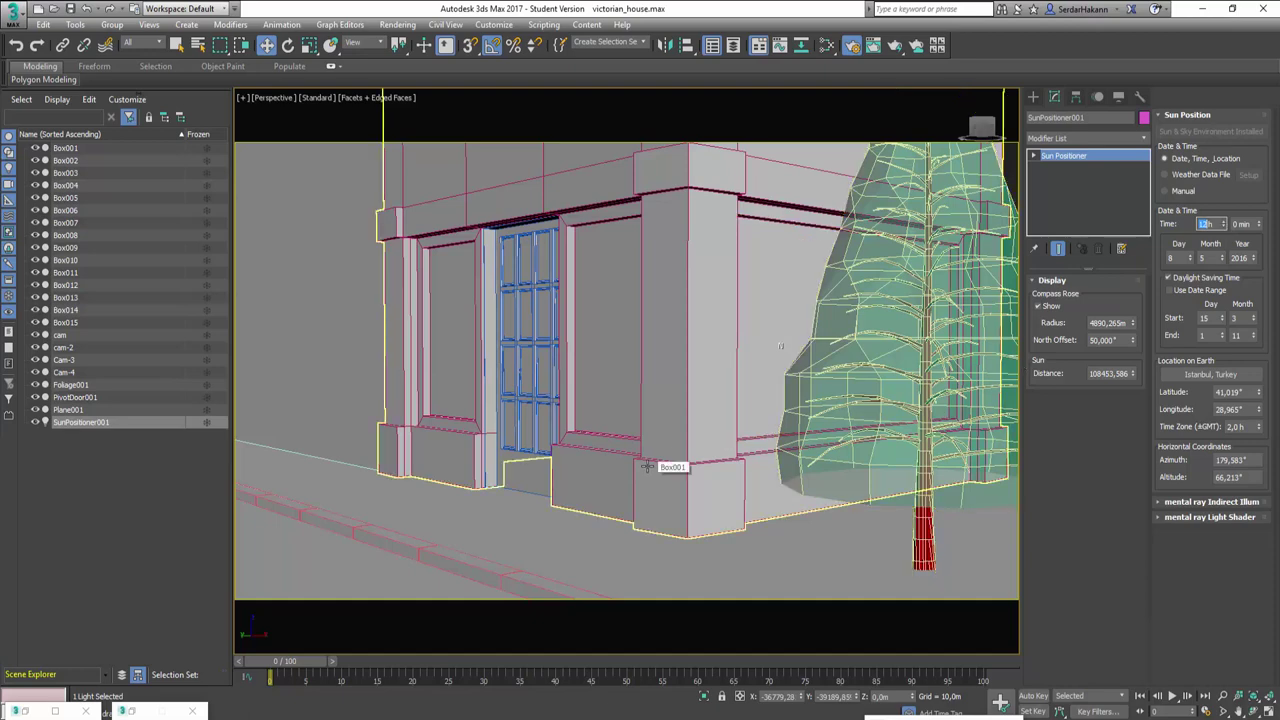
Step: Select Box009, render the Perspective view with Shift+Q, and minimize the render window
{"action": "left_click", "coordinate": [855, 578]}
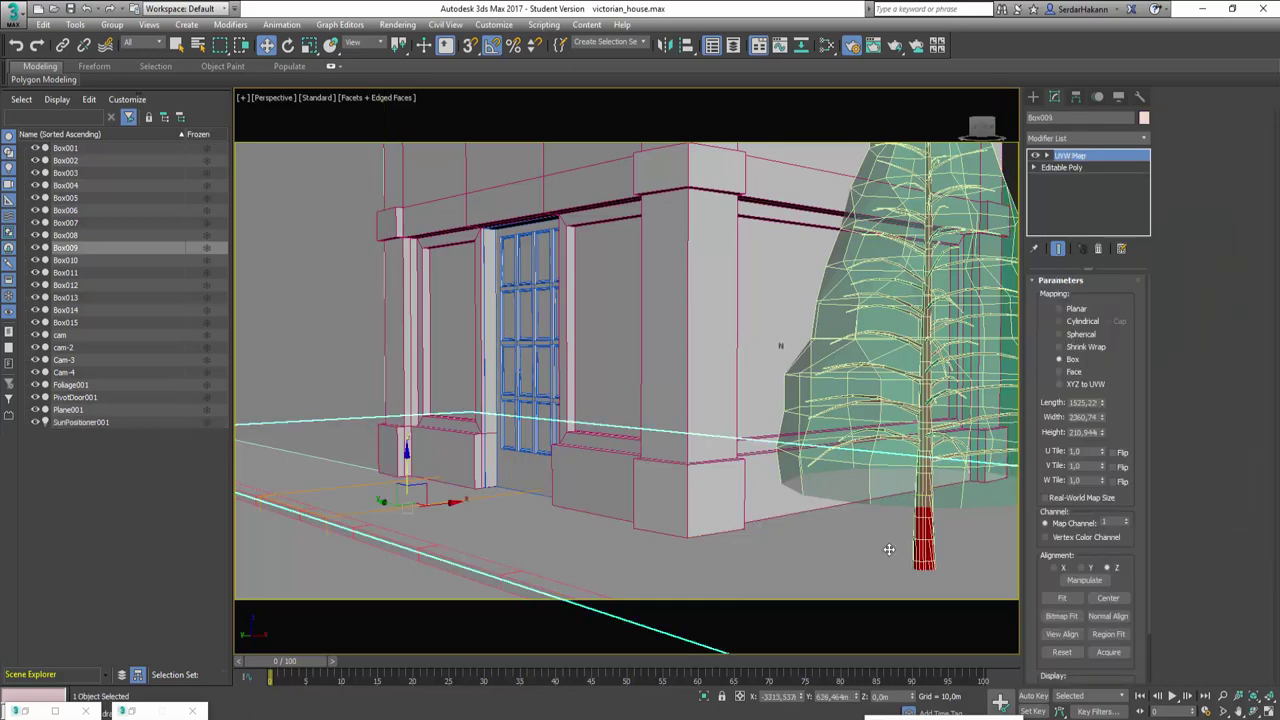
{"action": "key", "text": "shift+q"}
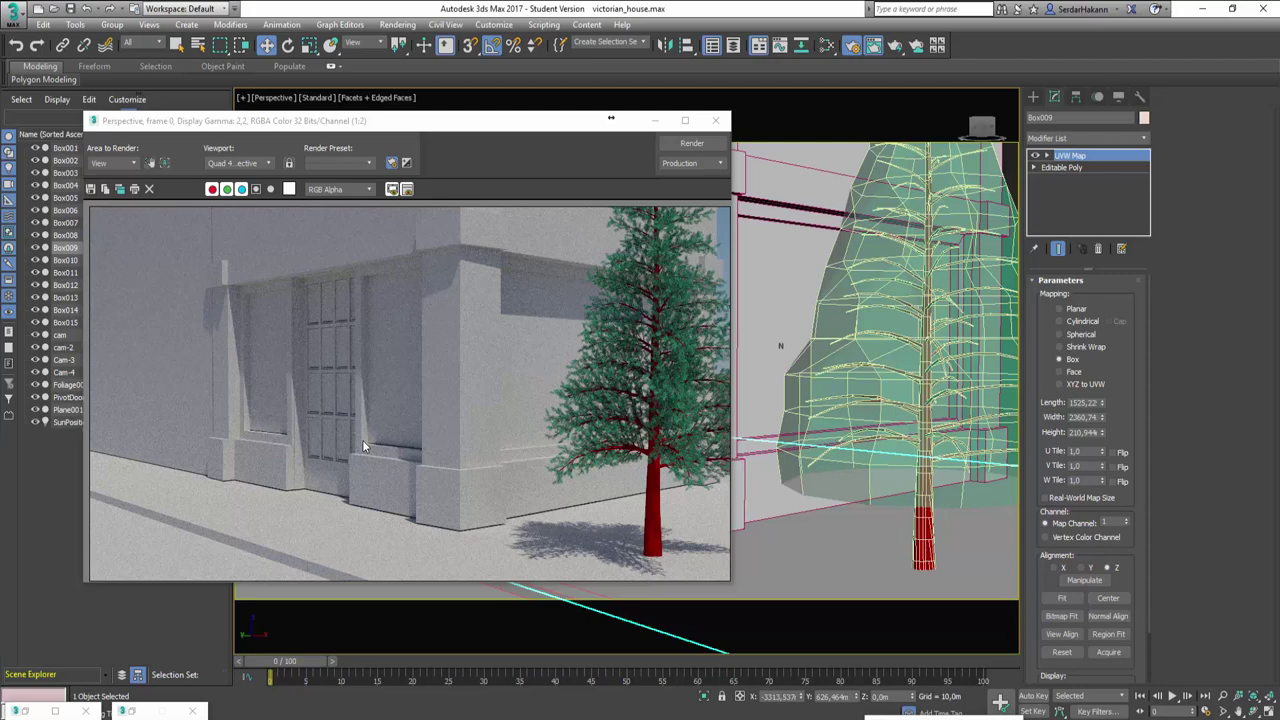
{"action": "left_click", "coordinate": [656, 120]}
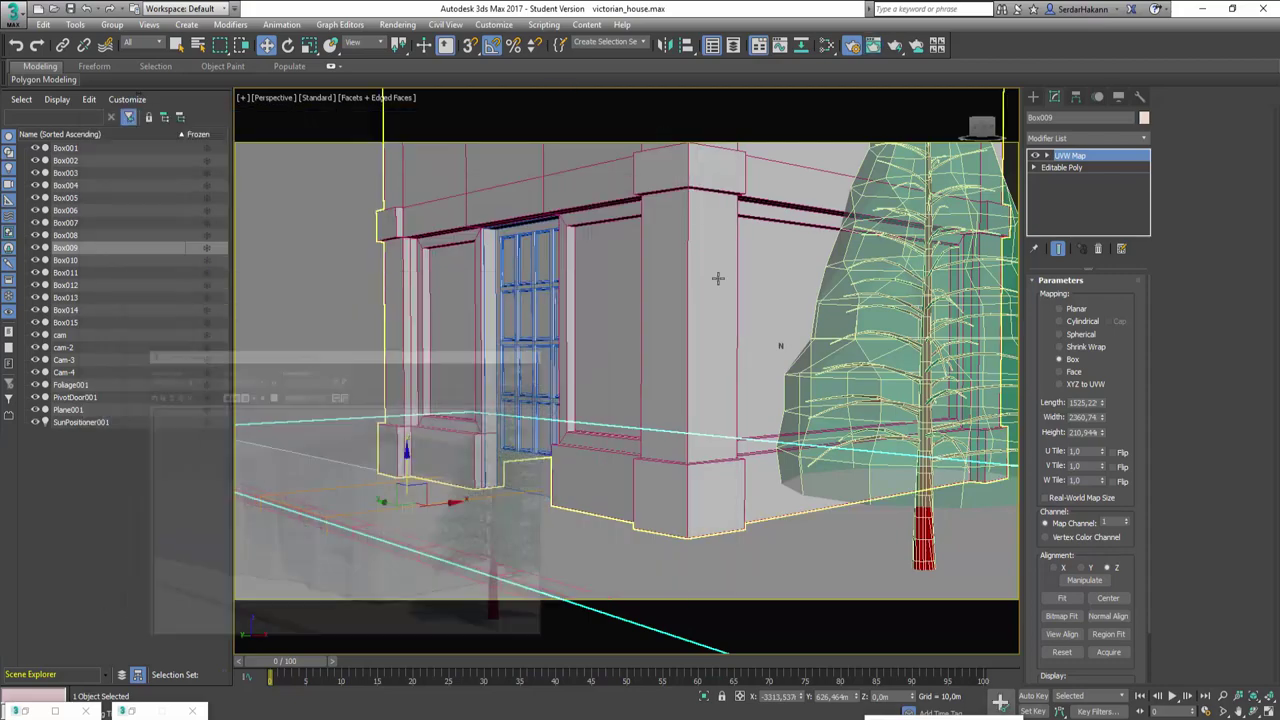
Step: Zoom the Perspective view out to frame the whole building and re-render it
{"action": "left_click", "coordinate": [1224, 696]}
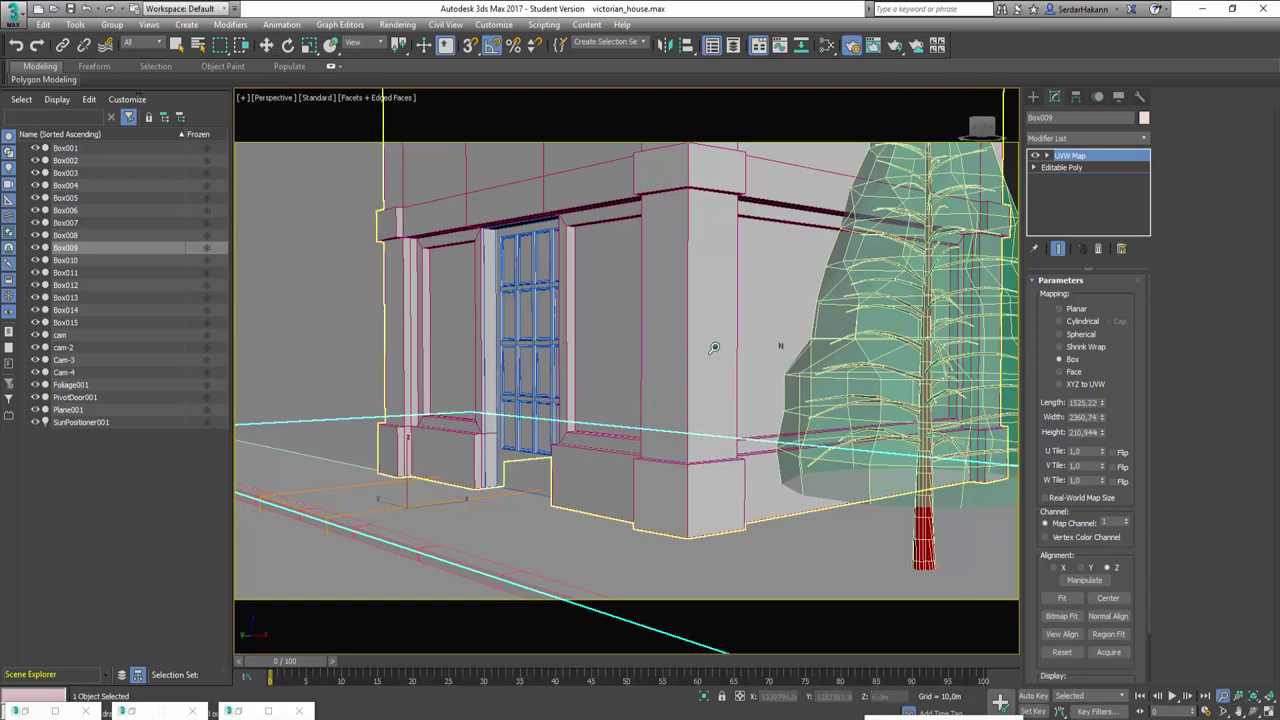
{"action": "left_click_drag", "start_coordinate": [714, 348], "coordinate": [719, 380]}
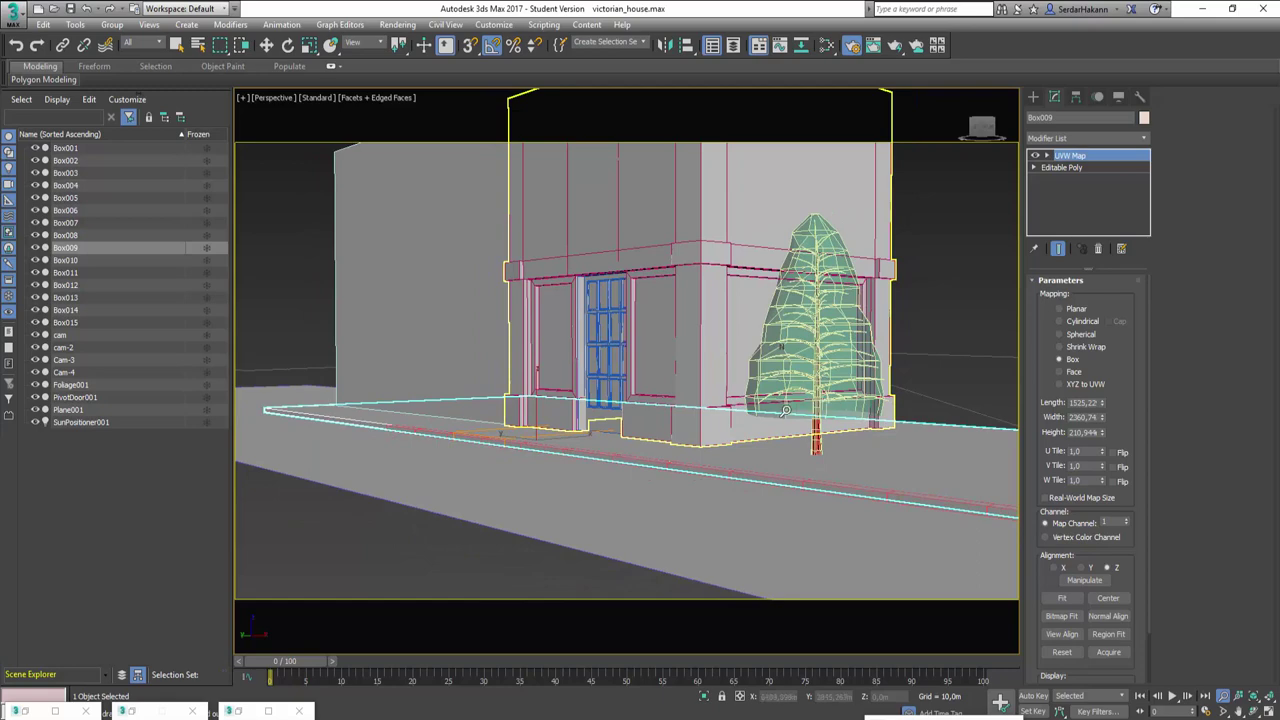
{"action": "key", "text": "shift+q"}
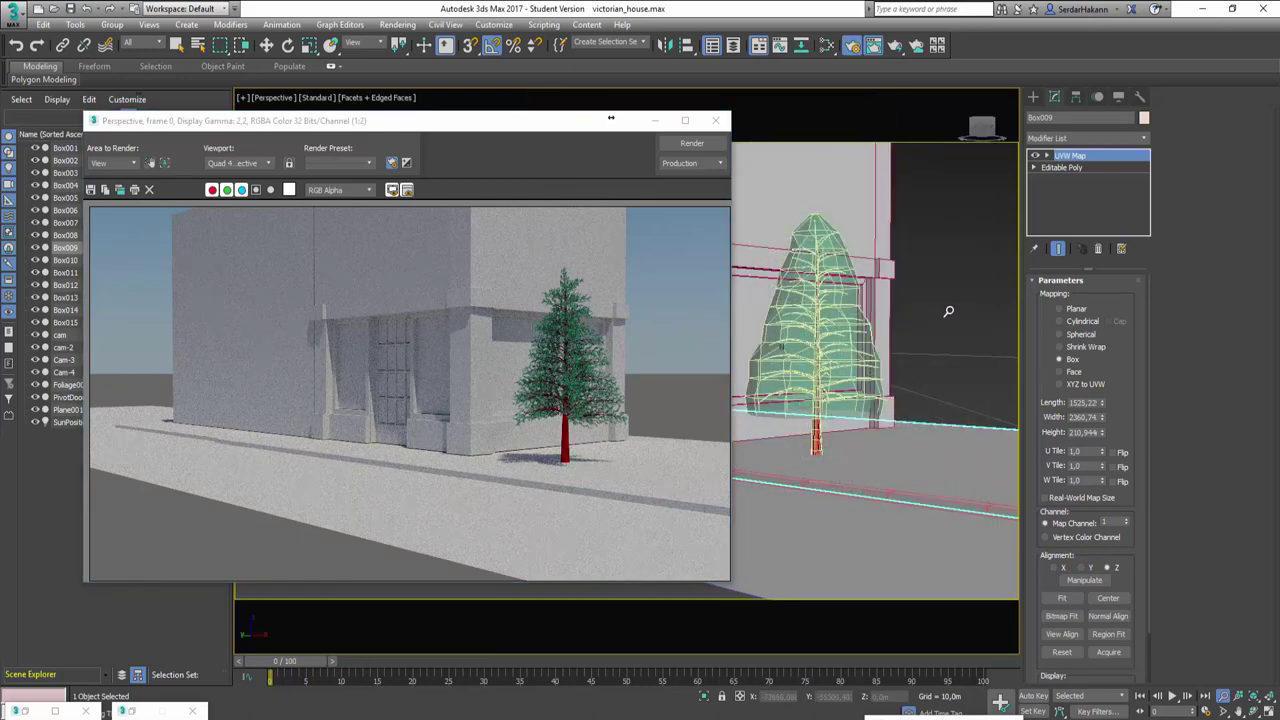
Step: Open Environment and Effects with key 8, then close it and the rendered frame window
{"action": "key", "text": "8"}
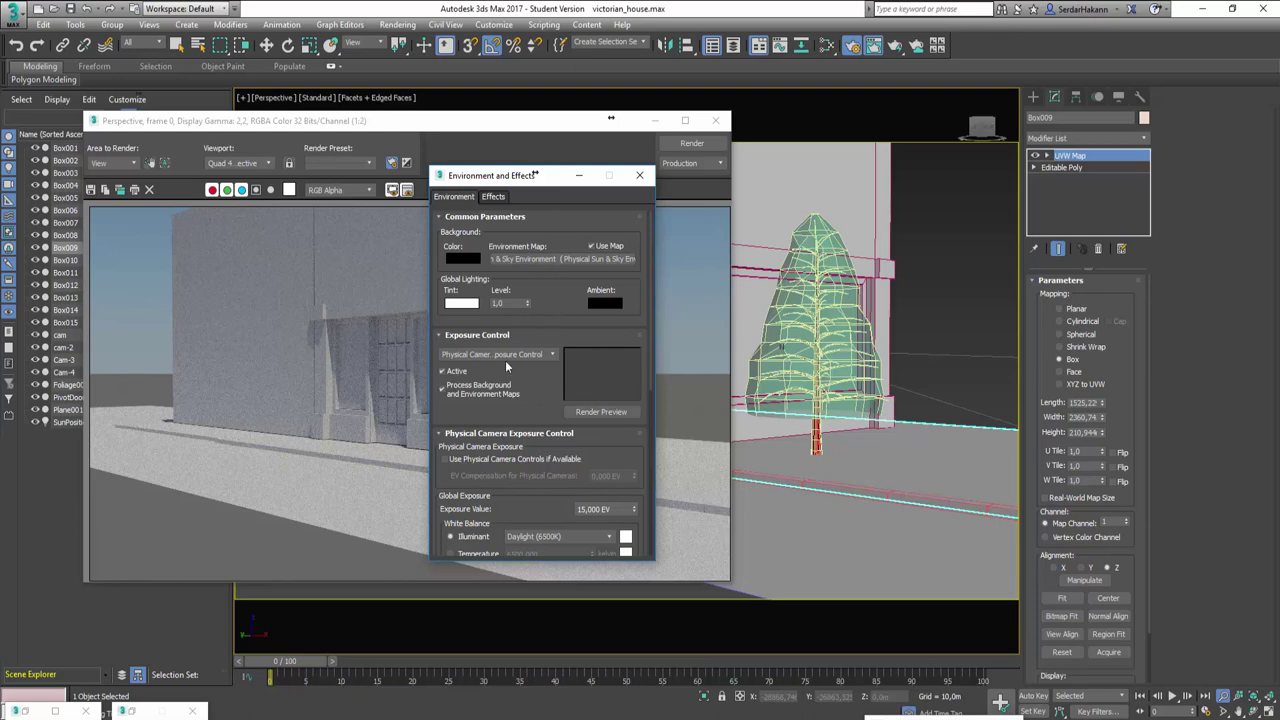
{"action": "left_click", "coordinate": [640, 175]}
{"action": "left_click", "coordinate": [715, 120]}
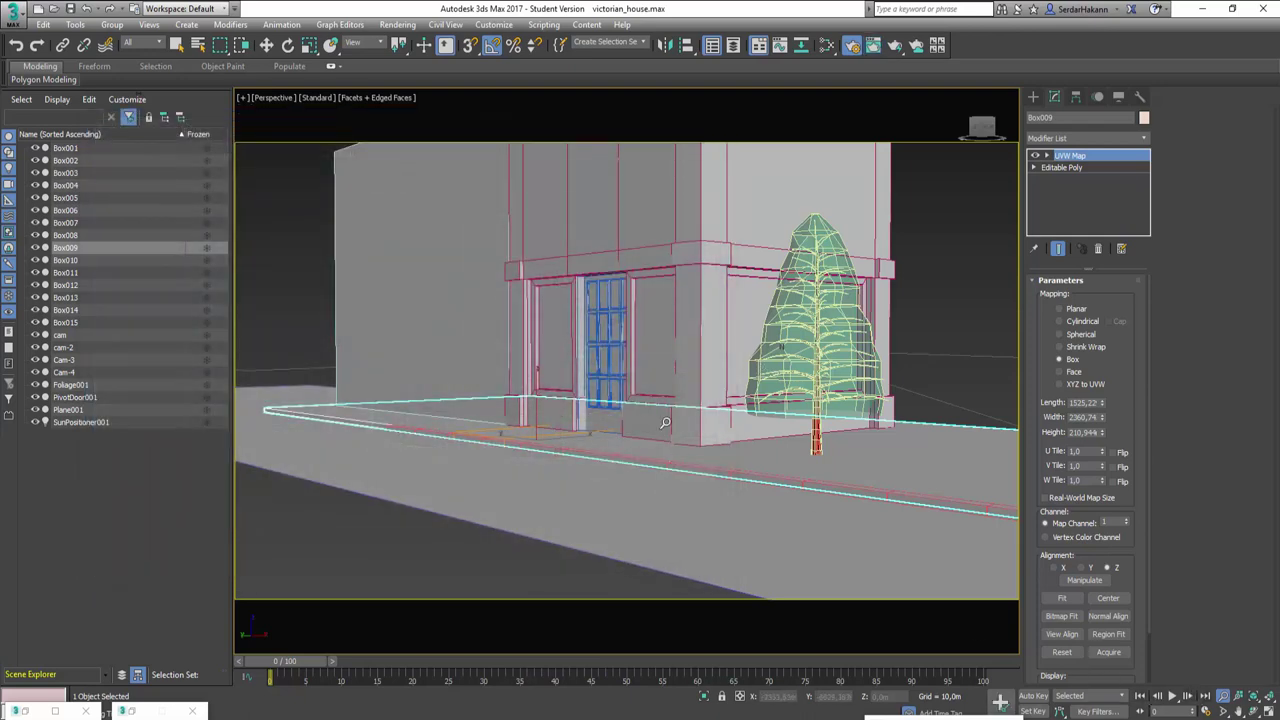
Step: Frame the storefront, create PhysCamera001 from the view, and reopen the Slate Material Editor
{"action": "scroll", "coordinate": [642, 396], "scroll_direction": "up", "scroll_amount": 2}
{"action": "scroll", "coordinate": [642, 396], "scroll_direction": "up", "scroll_amount": 2}
{"action": "scroll", "coordinate": [642, 396], "scroll_direction": "up", "scroll_amount": 2}
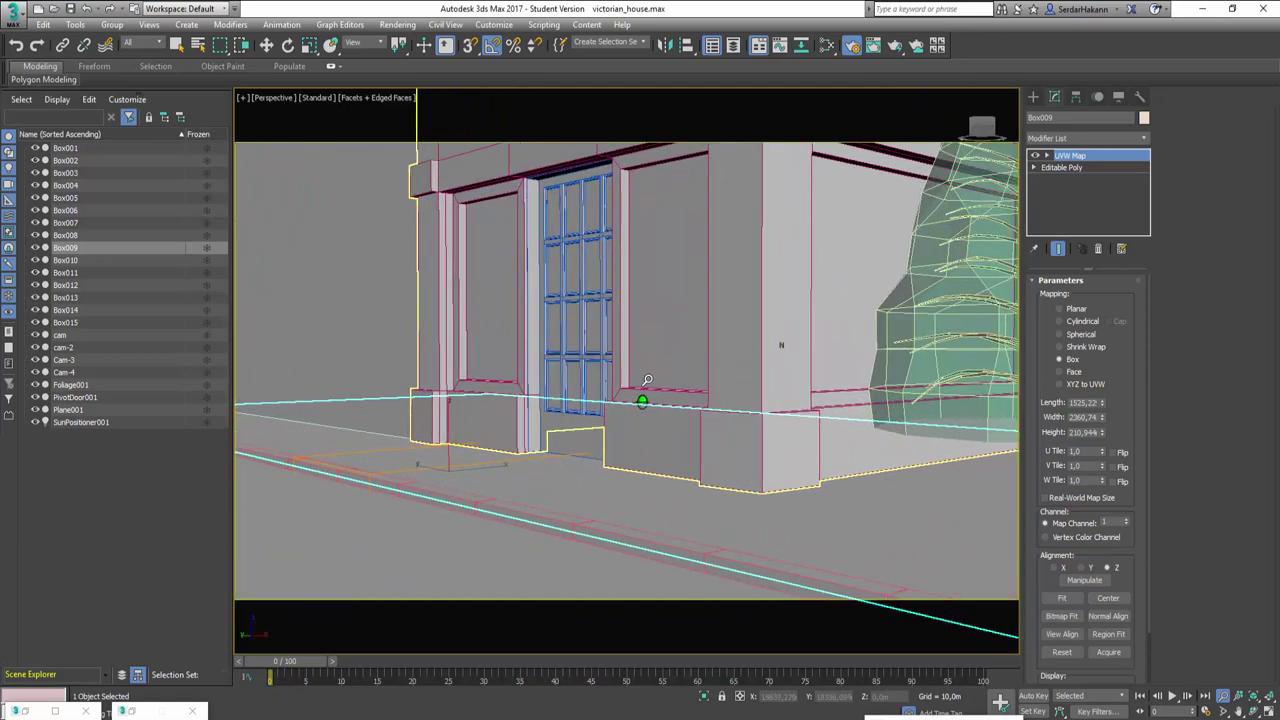
{"action": "middle_click_drag", "start_coordinate": [695, 353], "coordinate": [691, 387]}
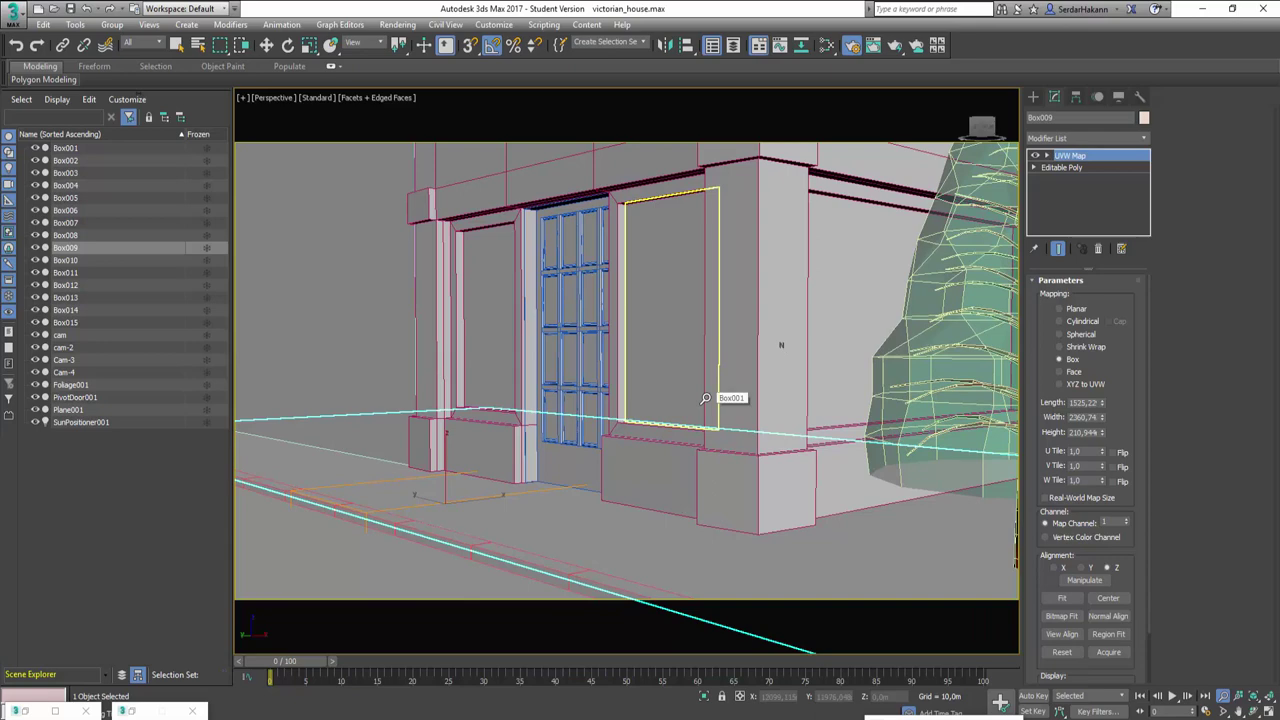
{"action": "key", "text": "ctrl+c"}
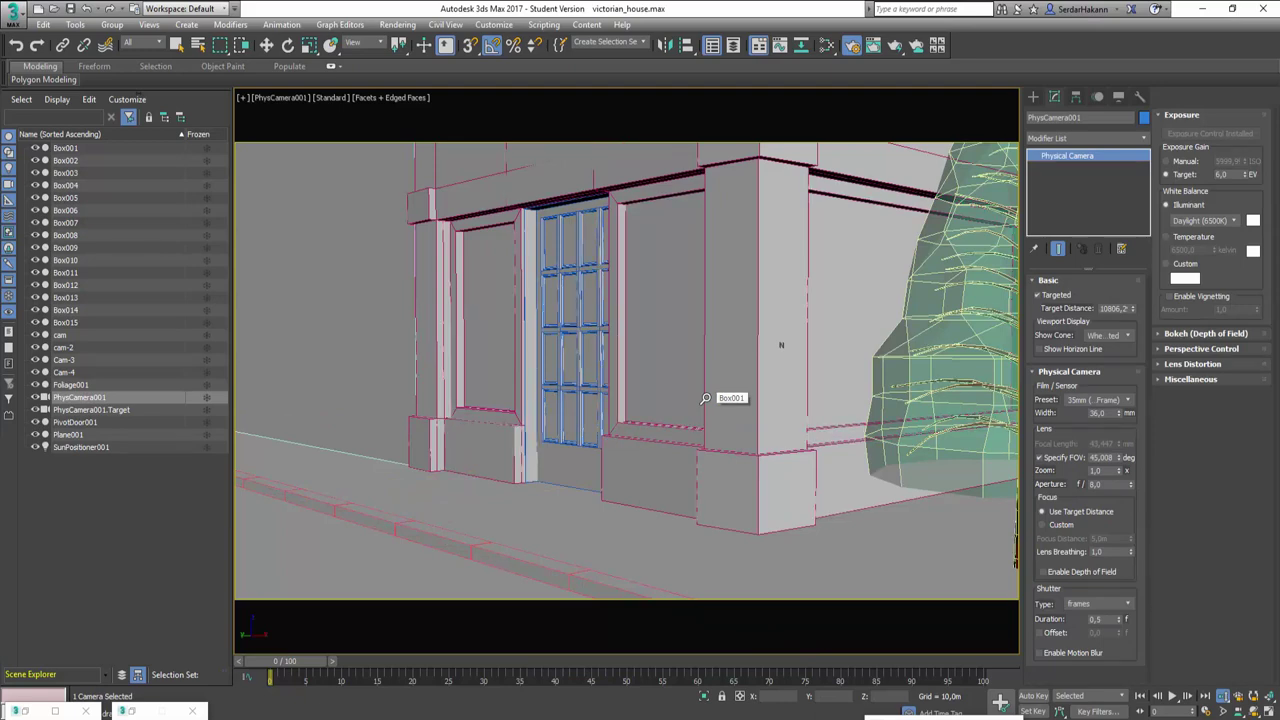
{"action": "key", "text": "m"}
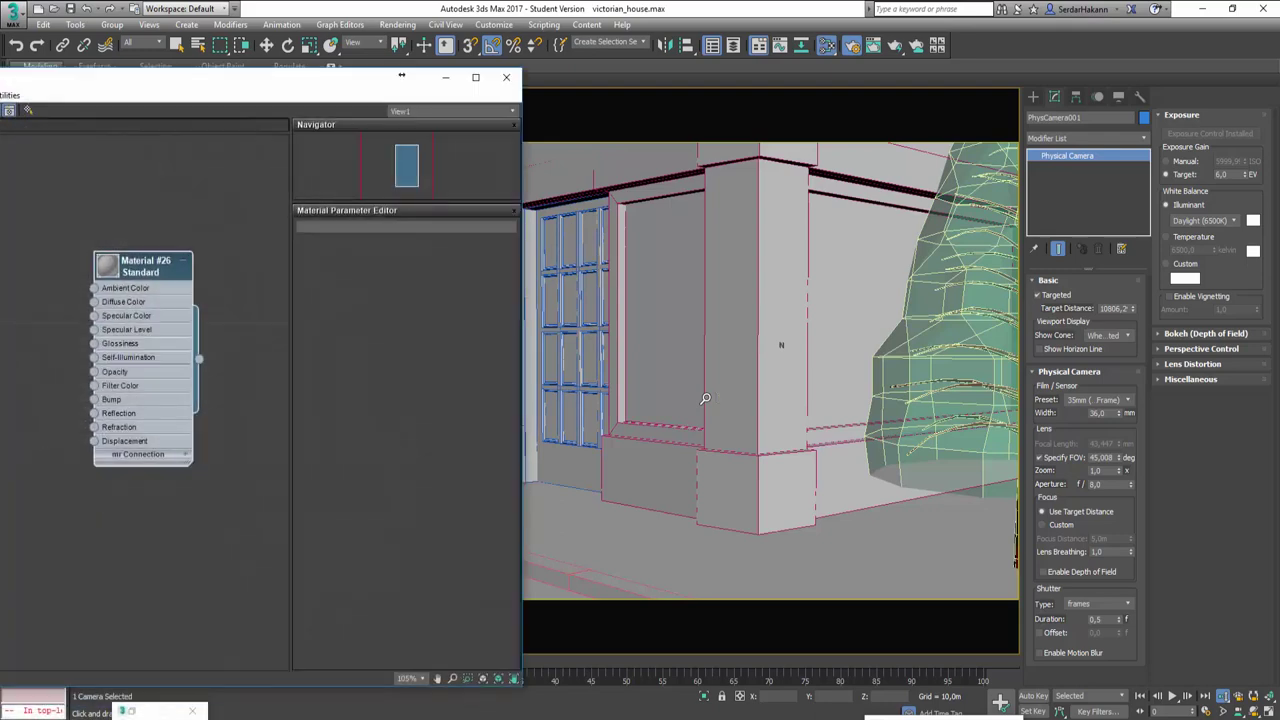
Step: Maximize the Slate editor, move Material #26 to the upper left, then minimize the editor
{"action": "scroll", "coordinate": [153, 212], "scroll_direction": "down", "scroll_amount": 2}
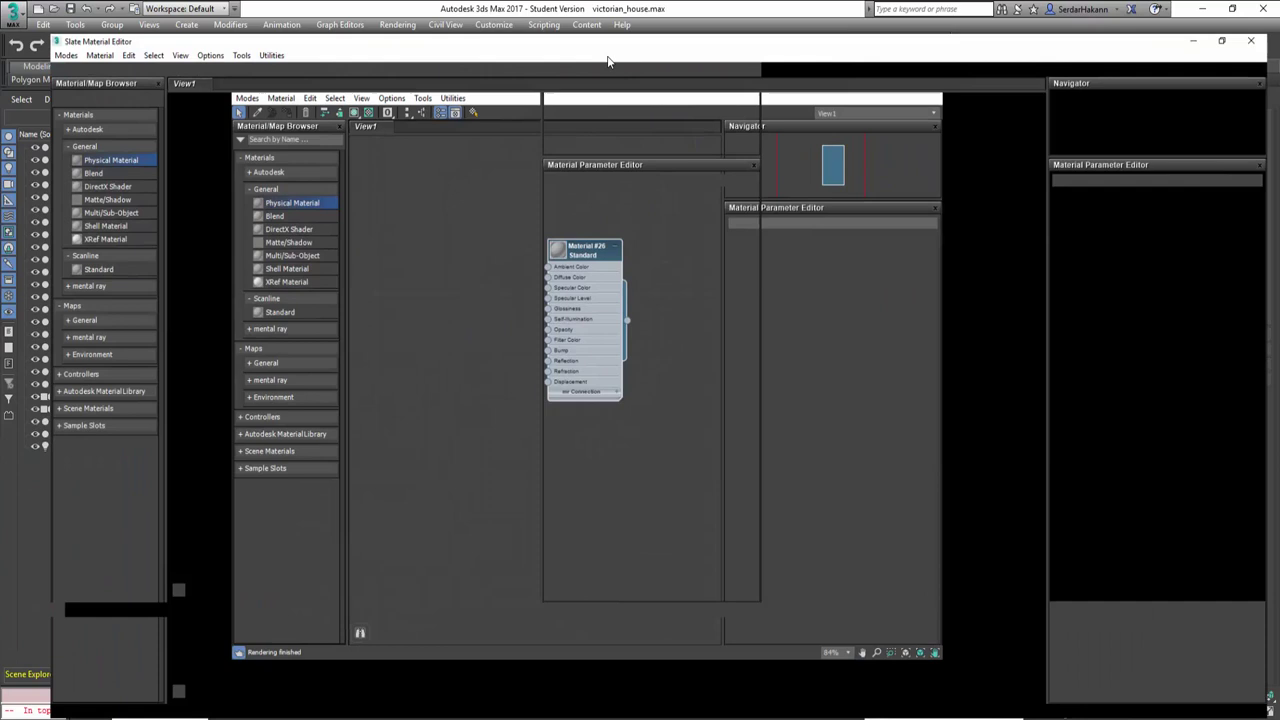
{"action": "left_click_drag", "start_coordinate": [193, 91], "coordinate": [436, 2]}
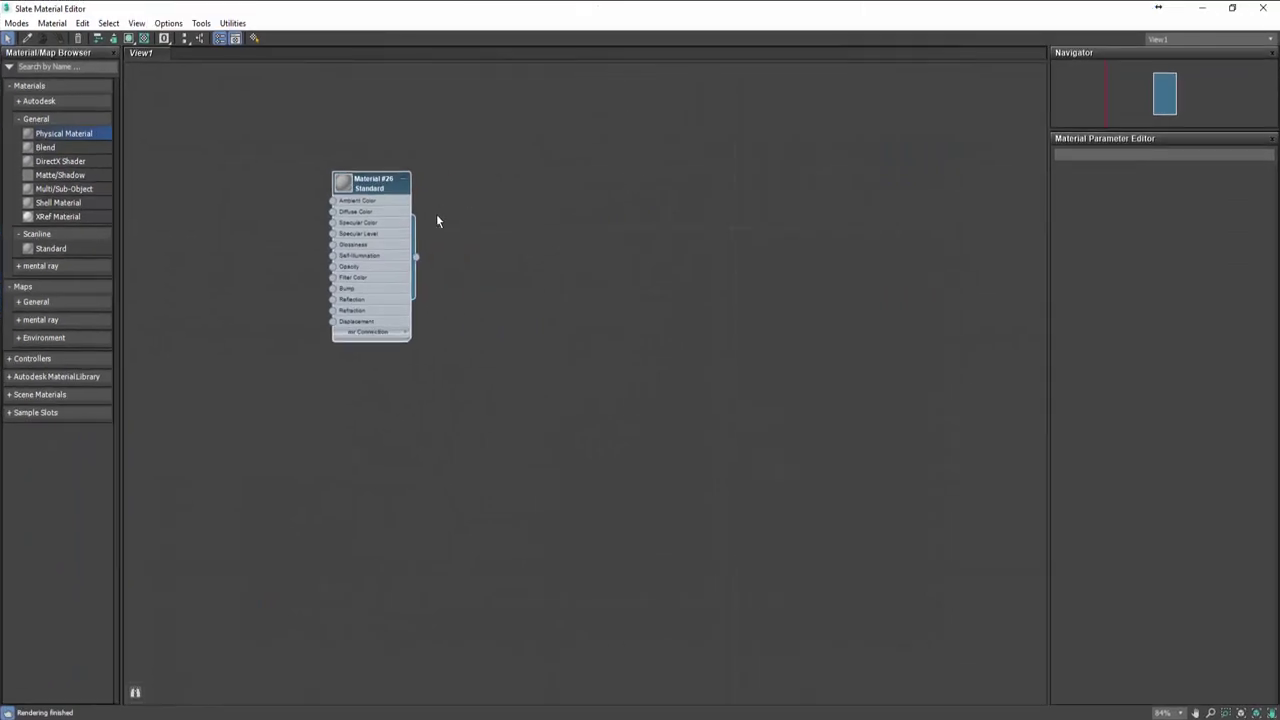
{"action": "mouse_move", "coordinate": [371, 186]}
{"action": "left_mouse_down"}
{"action": "mouse_move", "coordinate": [191, 110]}
{"action": "mouse_move", "coordinate": [188, 285]}
{"action": "left_mouse_up"}
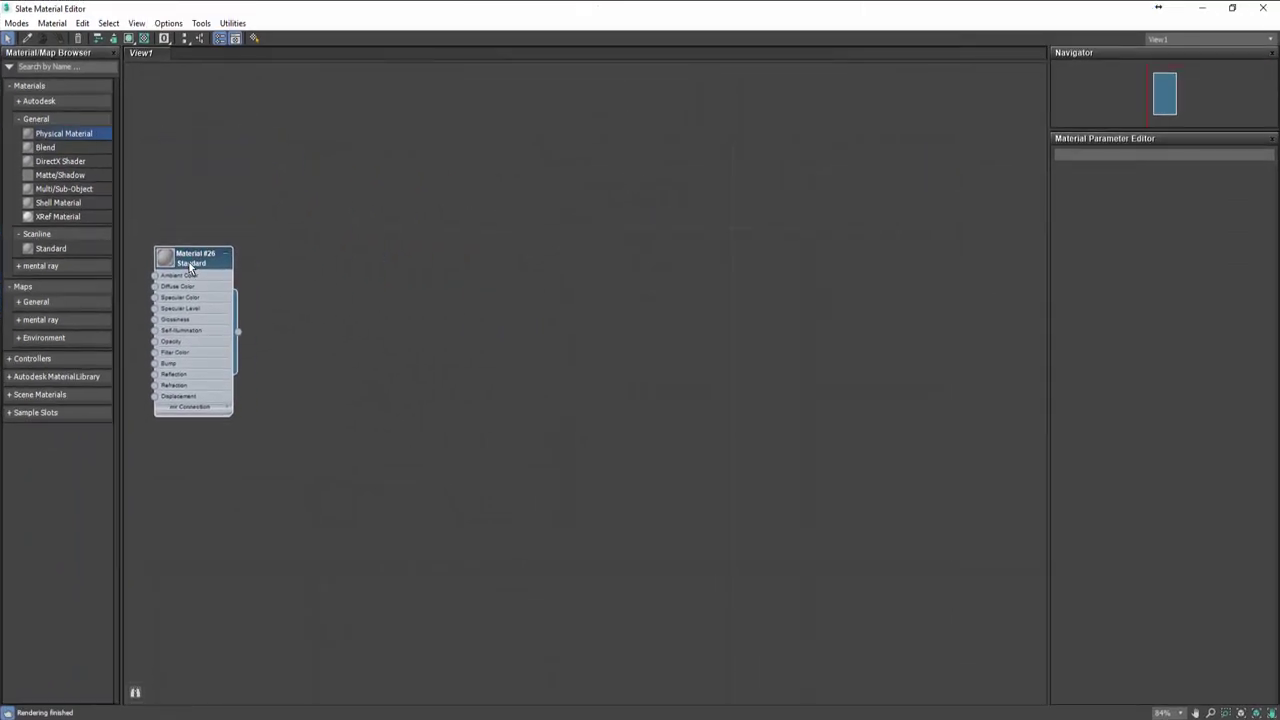
{"action": "left_click", "coordinate": [1201, 8]}
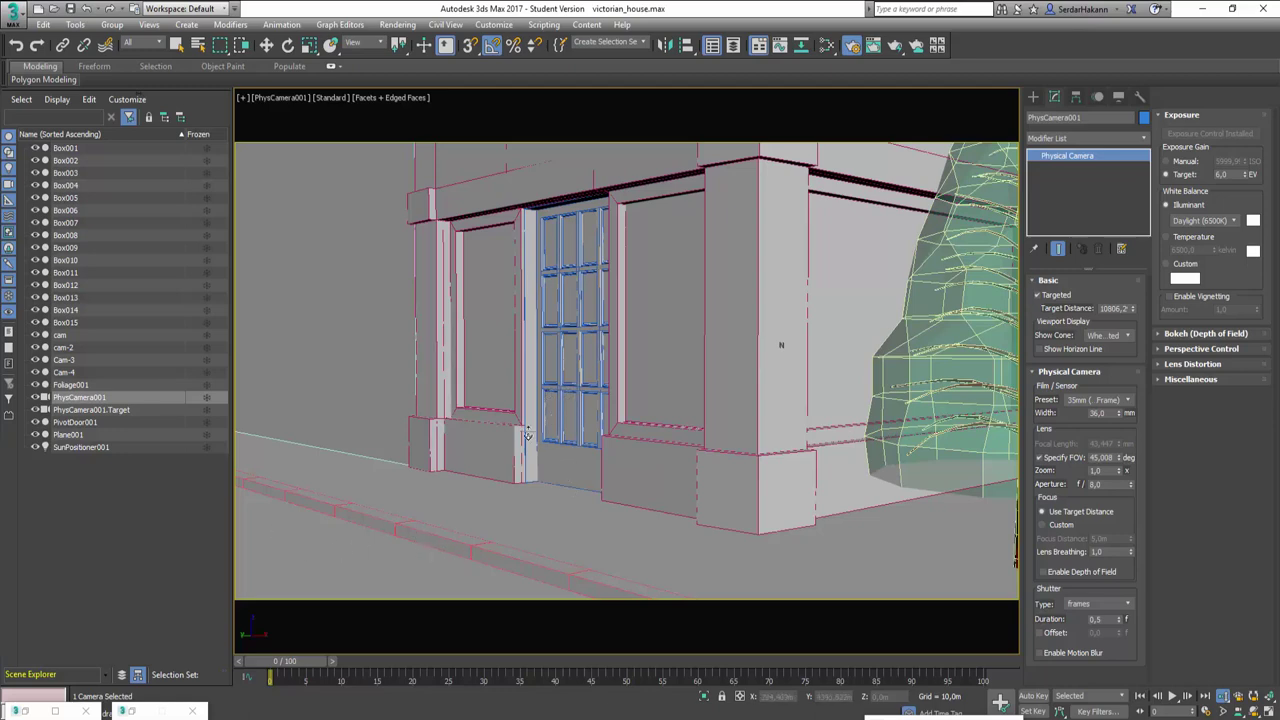
{"action": "left_click", "coordinate": [266, 45]}
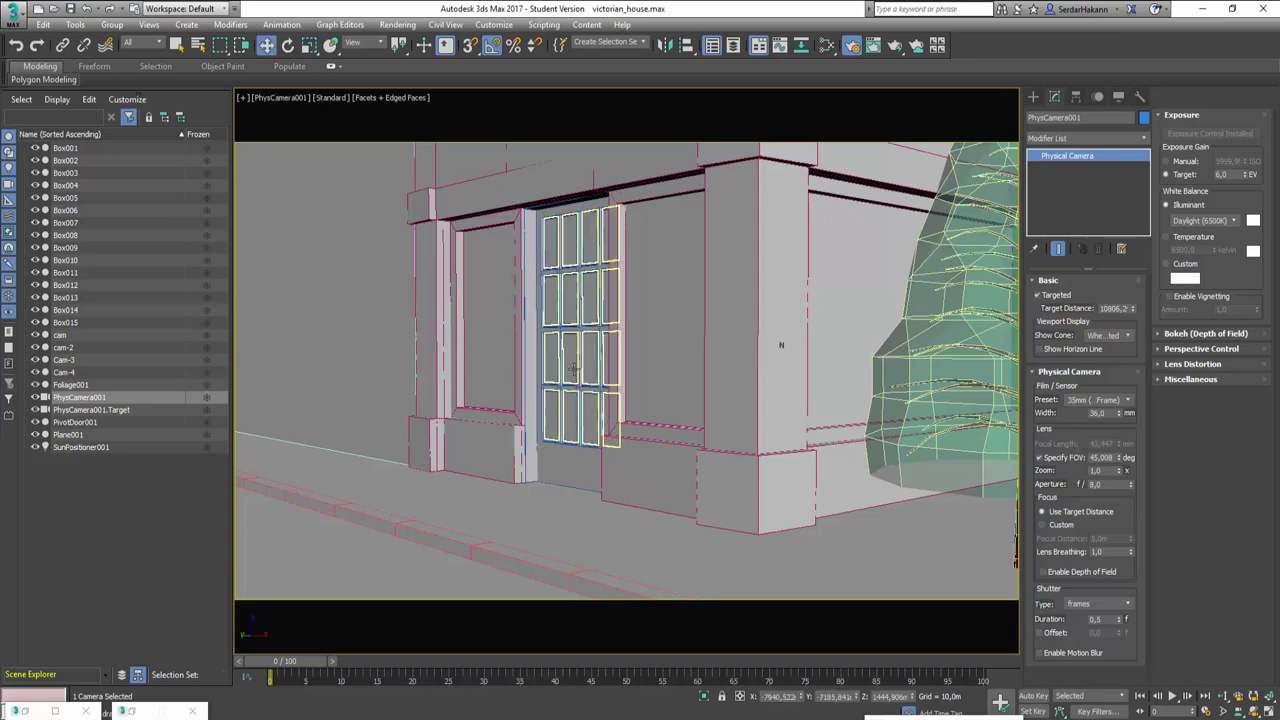
{"action": "left_click", "coordinate": [564, 332]}
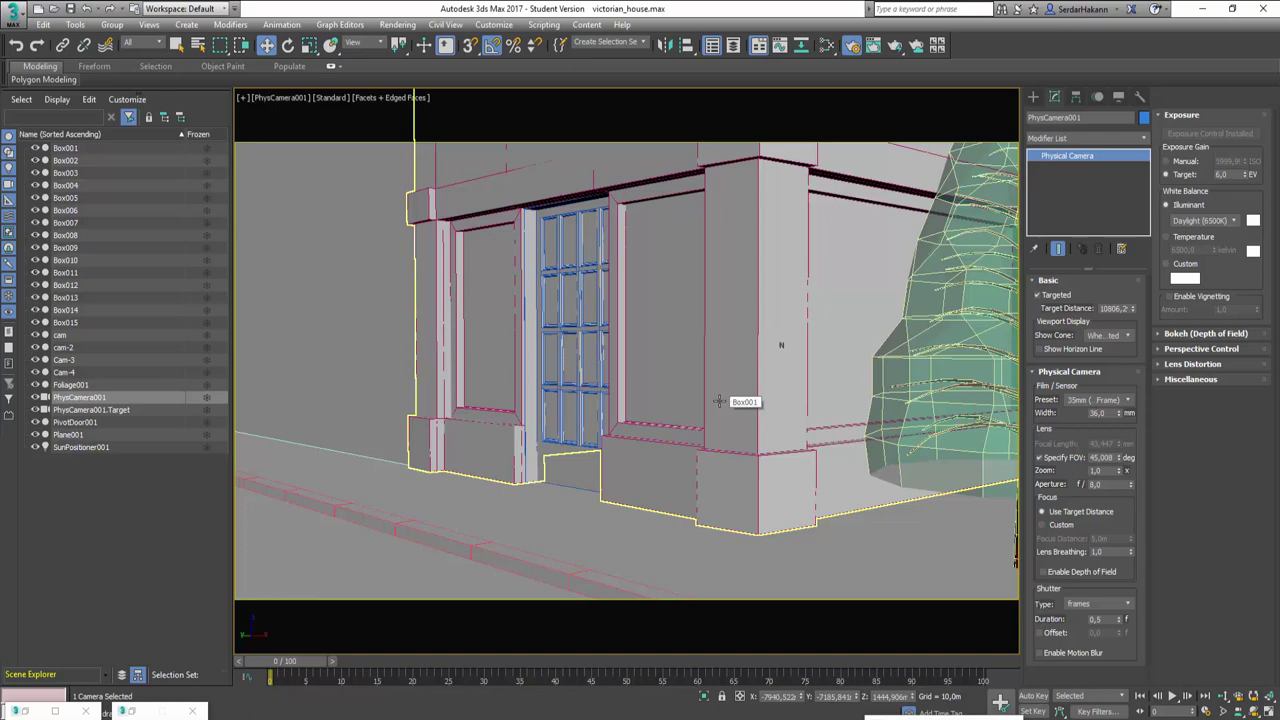
Step: Drop a Physical Material node, Material #33, onto View1 and show its parameters
{"action": "key", "text": "m"}
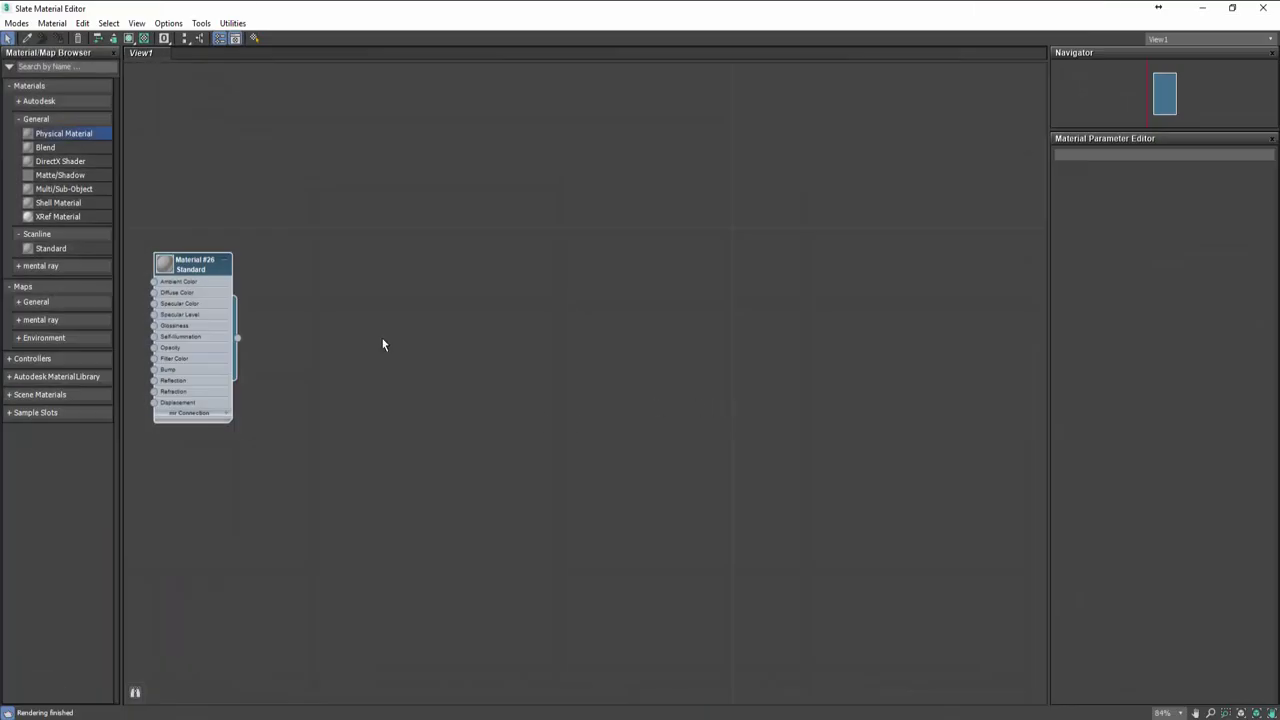
{"action": "left_click_drag", "start_coordinate": [68, 134], "coordinate": [375, 259]}
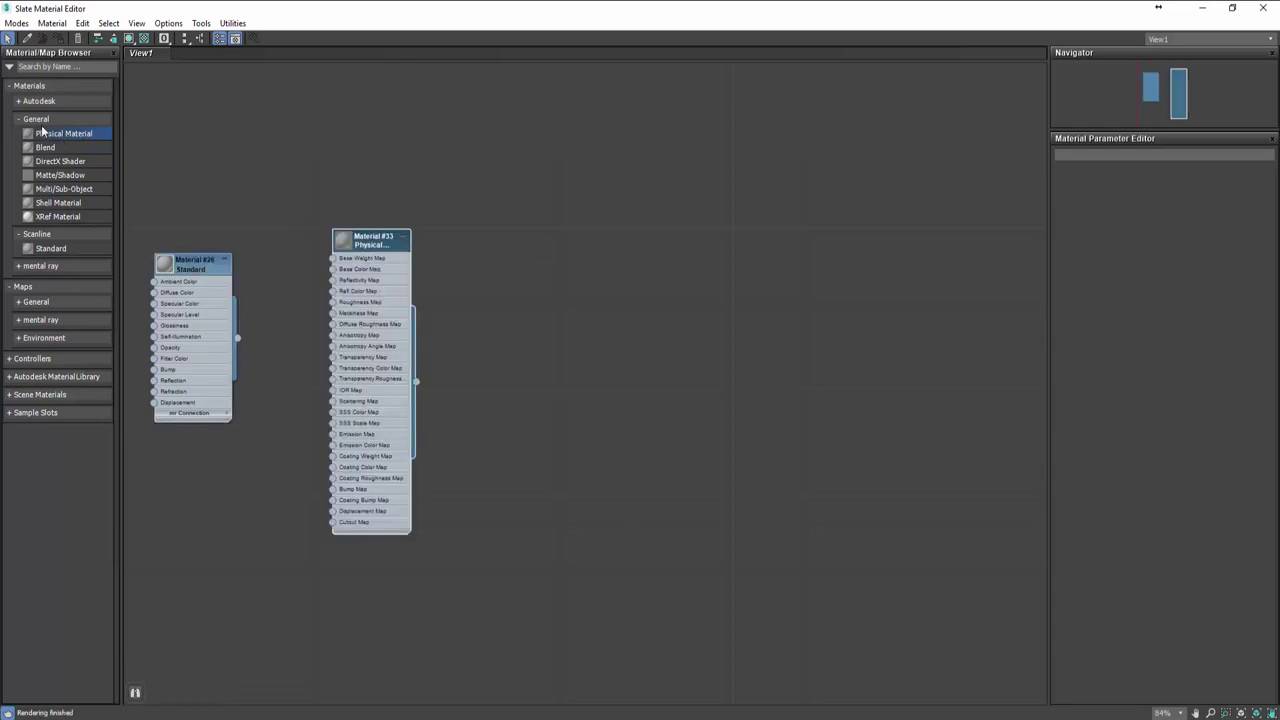
{"action": "left_click_drag", "start_coordinate": [377, 245], "coordinate": [376, 233]}
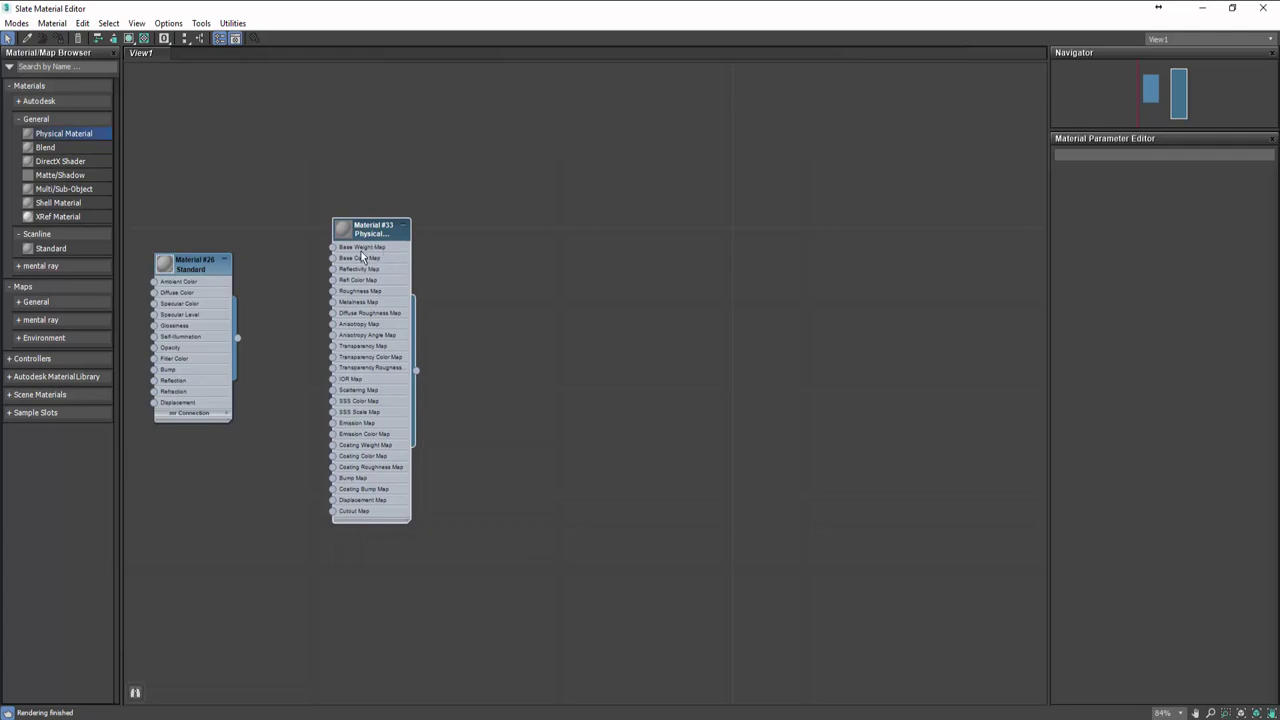
{"action": "scroll", "coordinate": [387, 264], "scroll_direction": "up", "scroll_amount": 2}
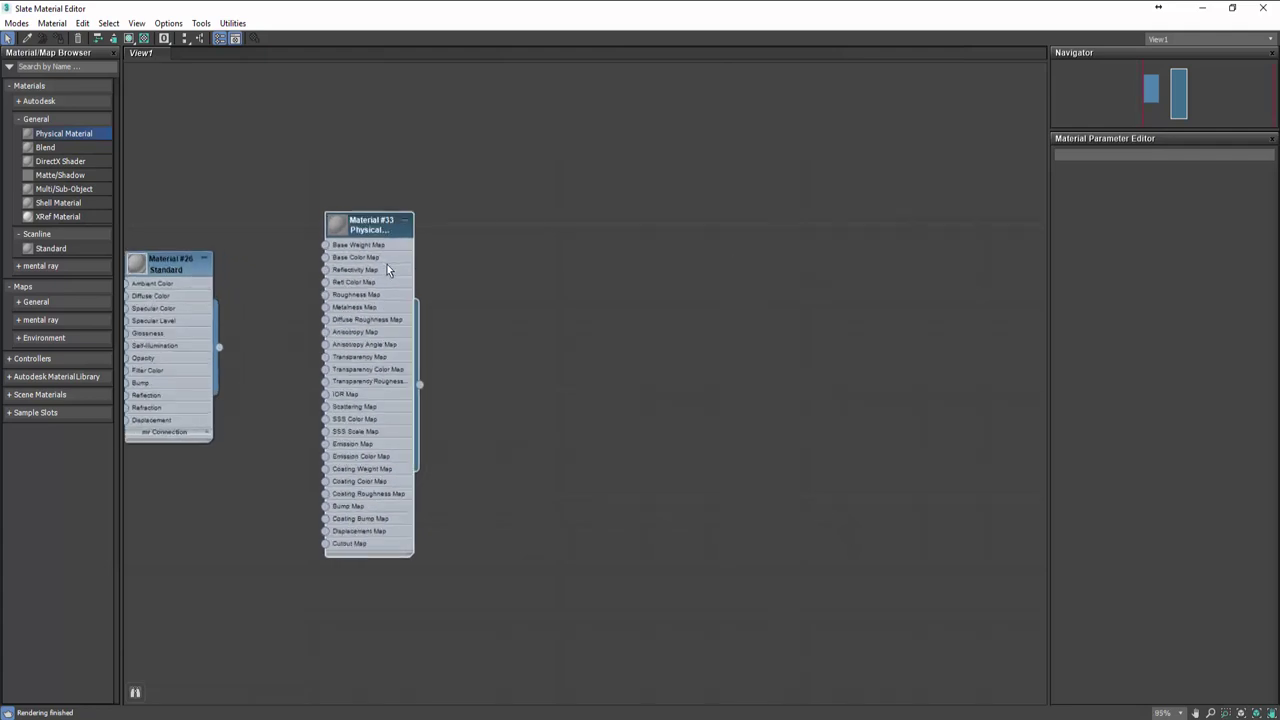
{"action": "double_click", "coordinate": [376, 235]}
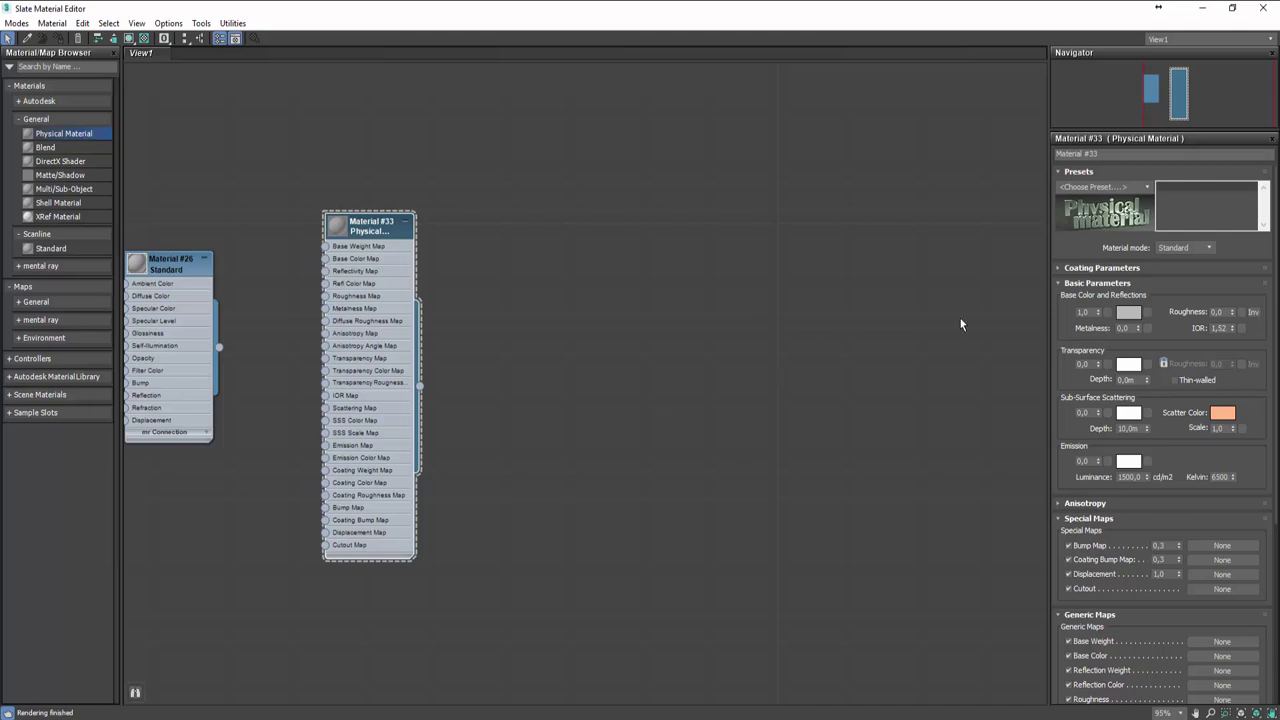
{"action": "left_click", "coordinate": [1179, 249]}
{"action": "left_click", "coordinate": [1183, 269]}
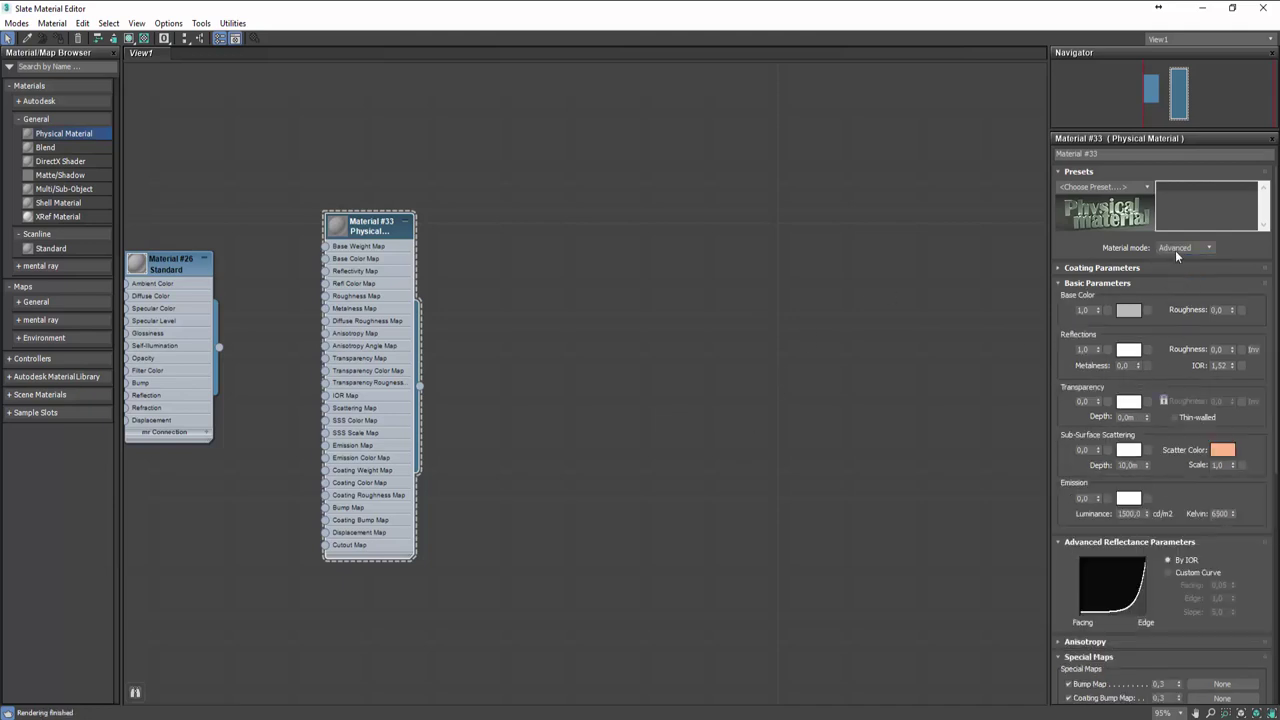
{"action": "left_click", "coordinate": [1178, 248]}
{"action": "left_click", "coordinate": [1181, 259]}
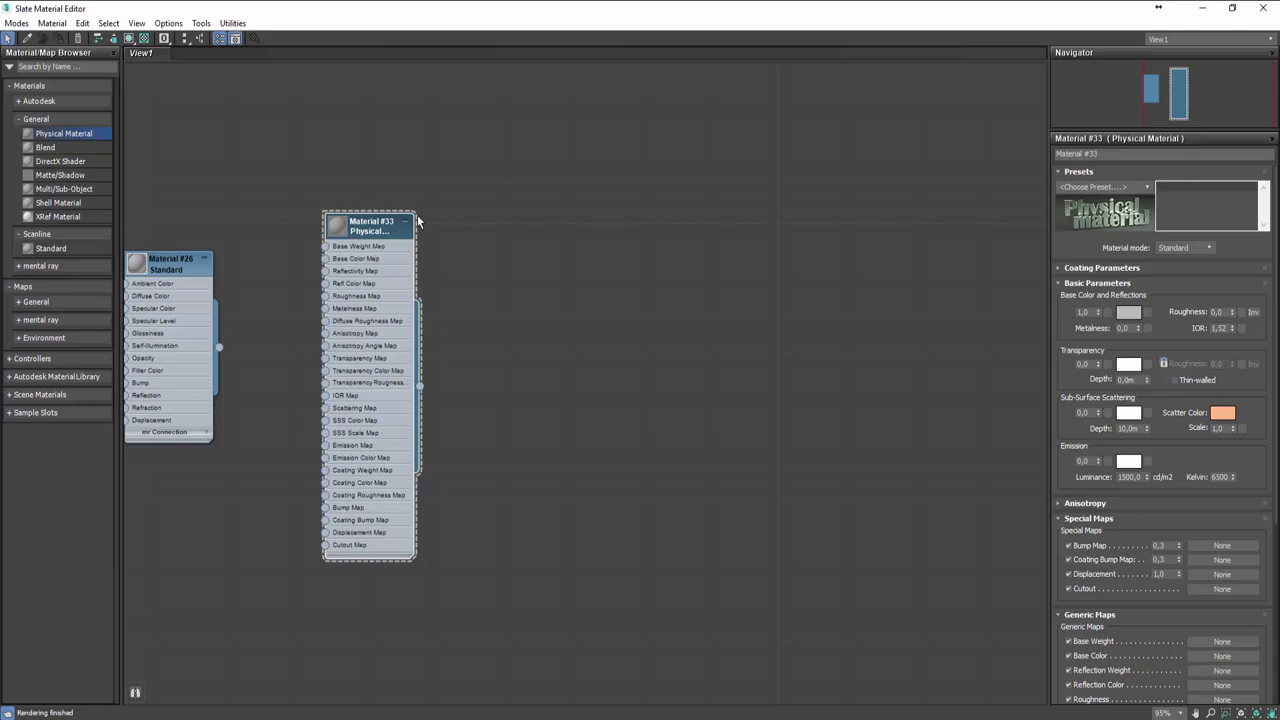
Step: Rename Material #33 to Beton and apply the Rough Concrete preset
{"action": "left_click", "coordinate": [1116, 154]}
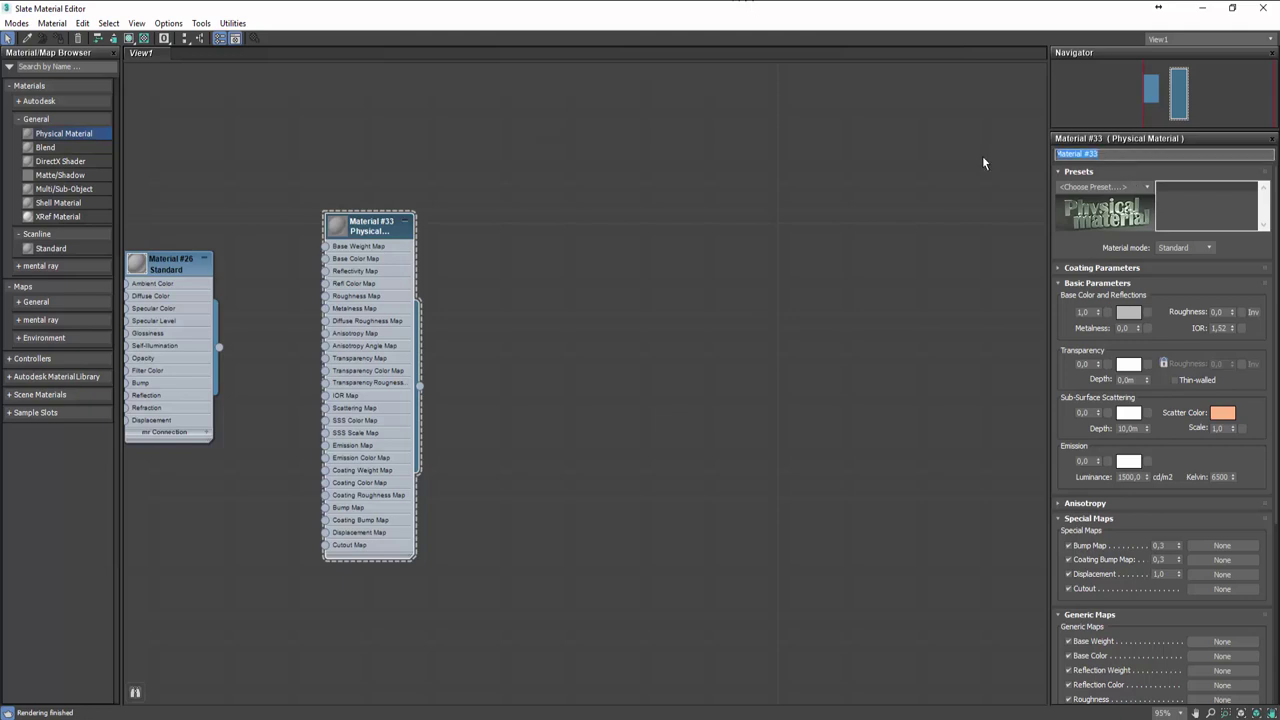
{"action": "key", "text": "BackSpace"}
{"action": "type", "text": "Br"}
{"action": "key", "text": "Return"}
{"action": "left_click", "coordinate": [1147, 188]}
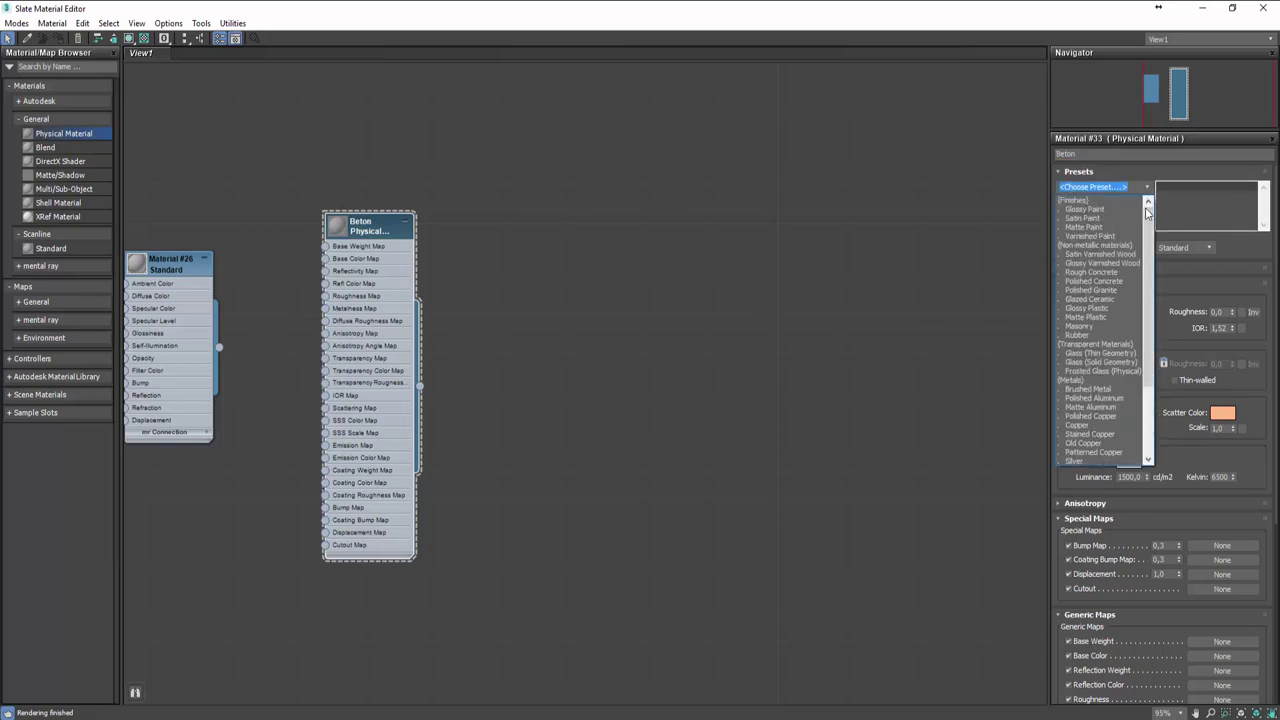
{"action": "left_click", "coordinate": [1118, 272]}
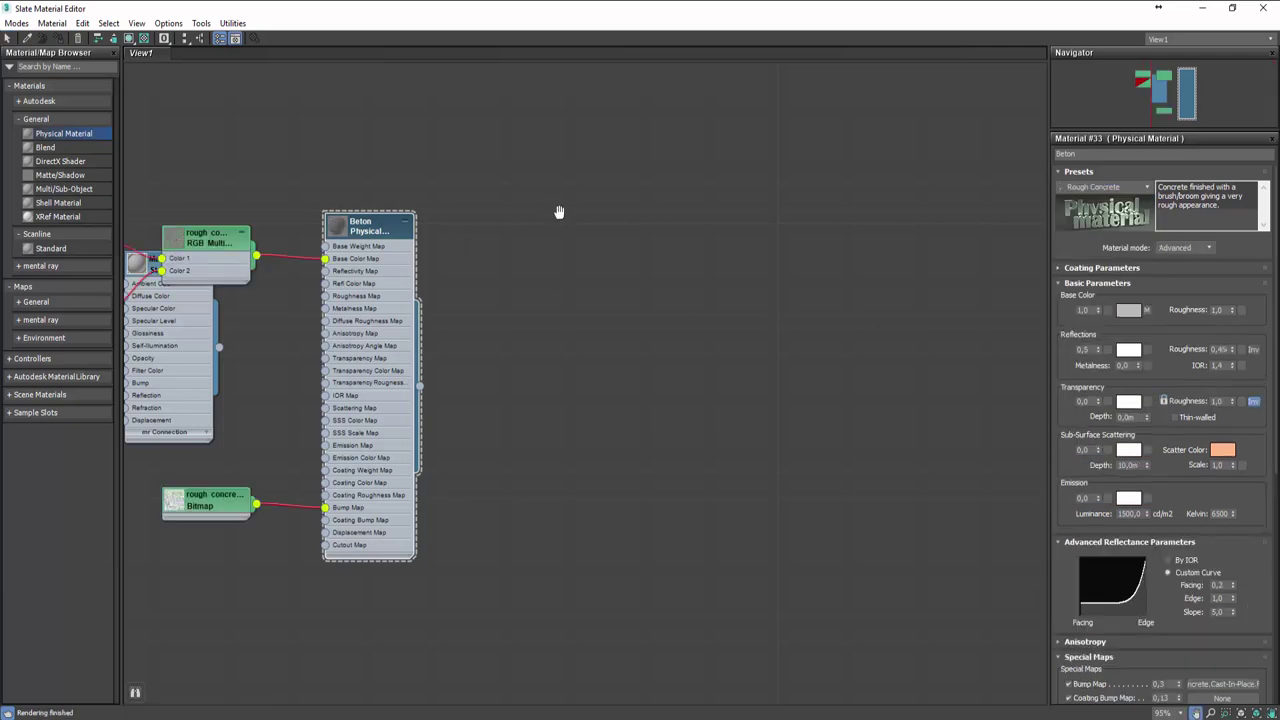
Step: Rearrange the node graph and add a second Physical Material, Material #34, below Beton
{"action": "middle_click_drag", "start_coordinate": [557, 206], "coordinate": [943, 217]}
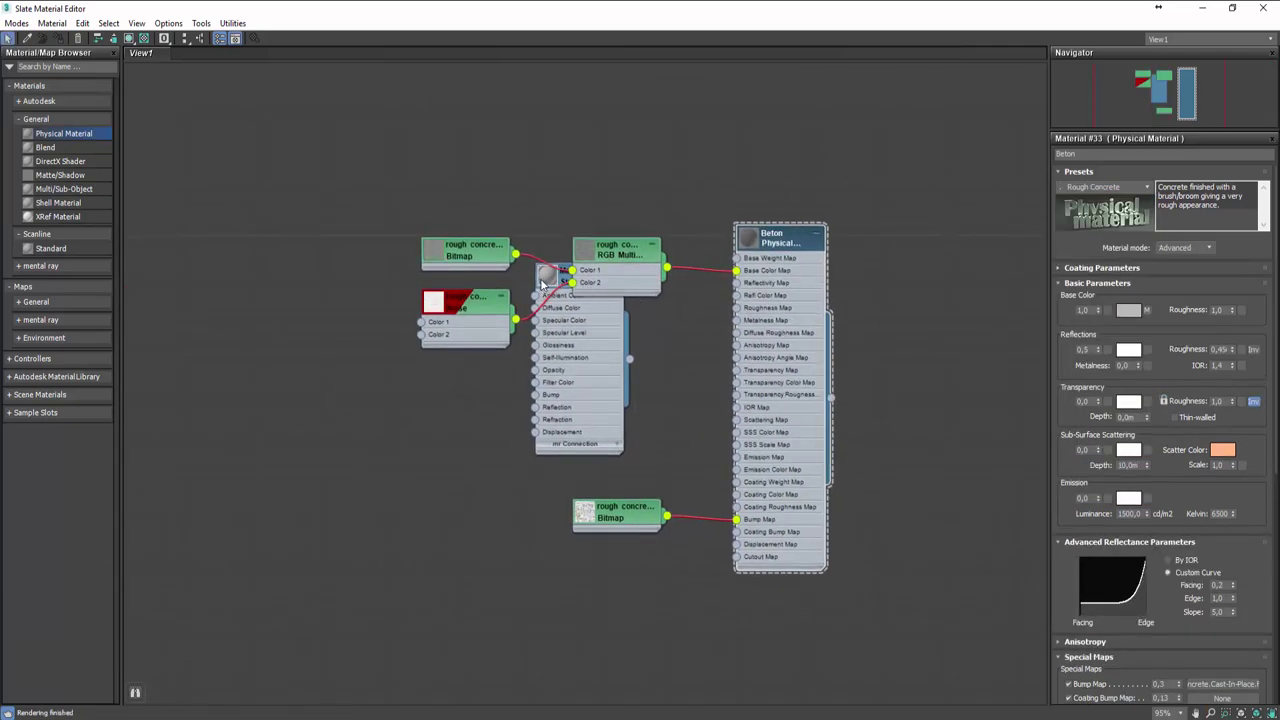
{"action": "left_click_drag", "start_coordinate": [541, 290], "coordinate": [162, 127]}
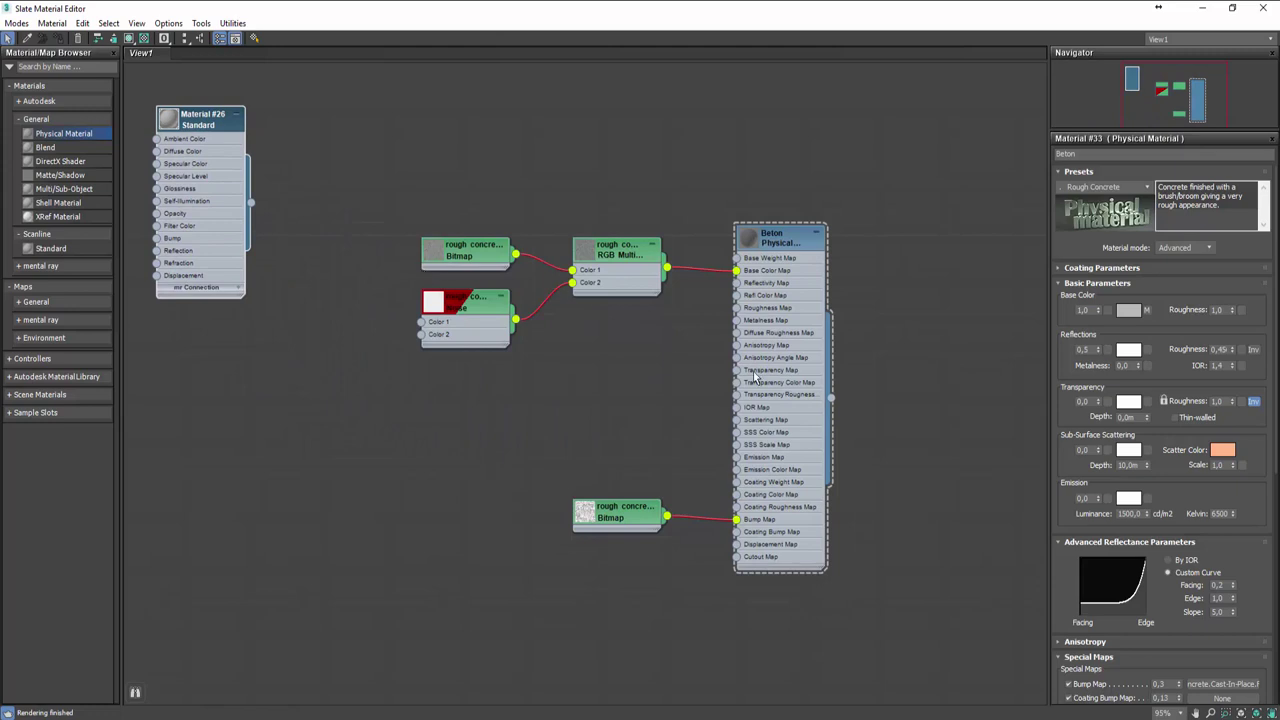
{"action": "middle_click_drag", "start_coordinate": [876, 369], "coordinate": [694, 338]}
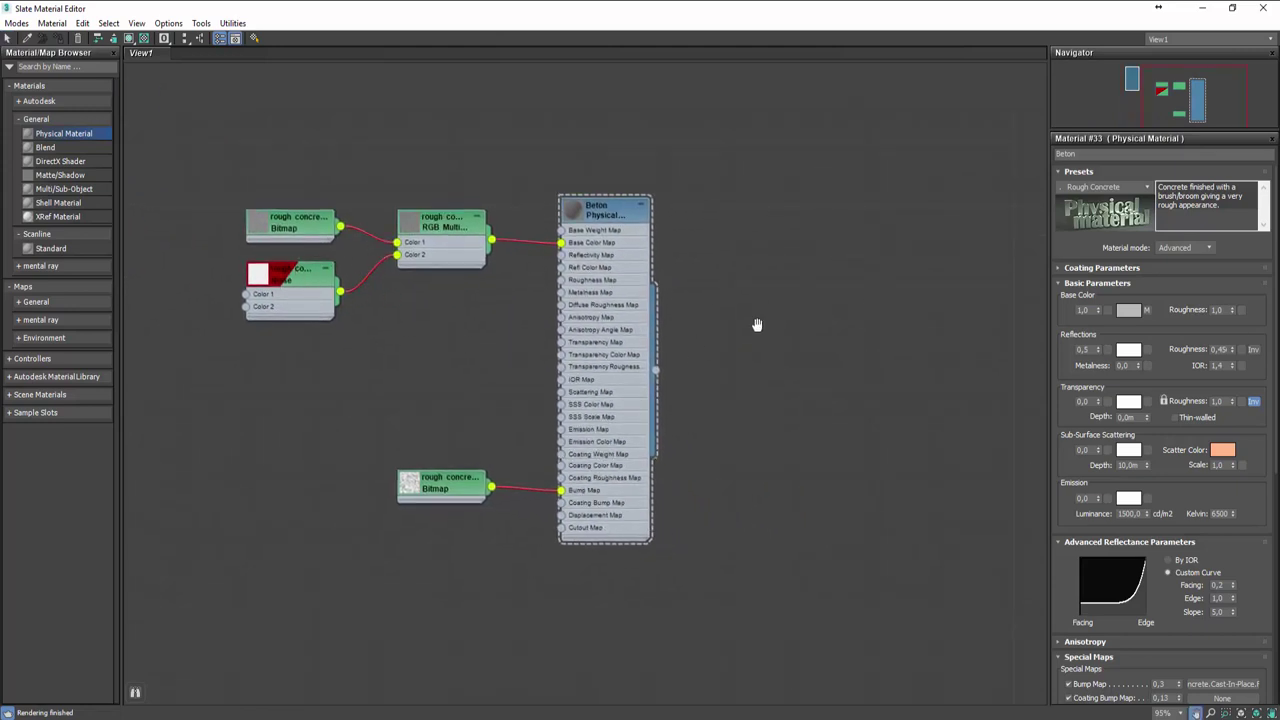
{"action": "middle_click_drag", "start_coordinate": [500, 335], "coordinate": [458, 349]}
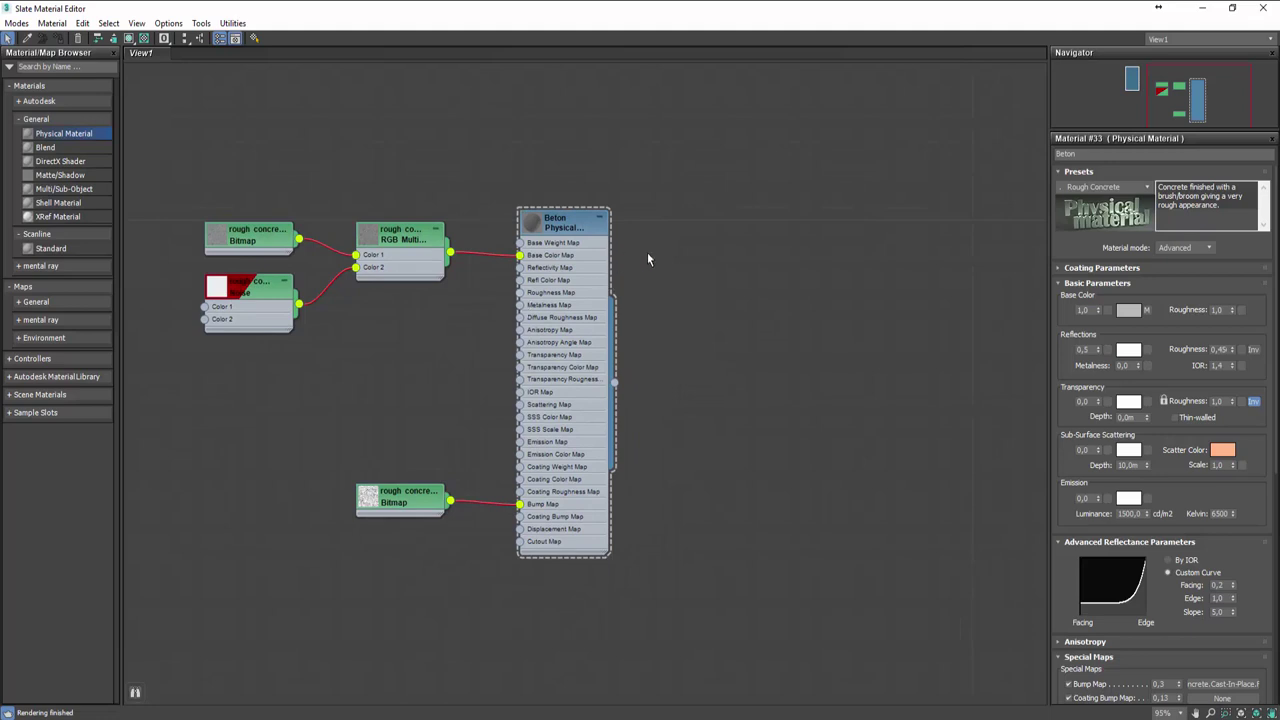
{"action": "mouse_move", "coordinate": [647, 259]}
{"action": "middle_mouse_down"}
{"action": "mouse_move", "coordinate": [600, 186]}
{"action": "mouse_move", "coordinate": [580, 183]}
{"action": "middle_mouse_up"}
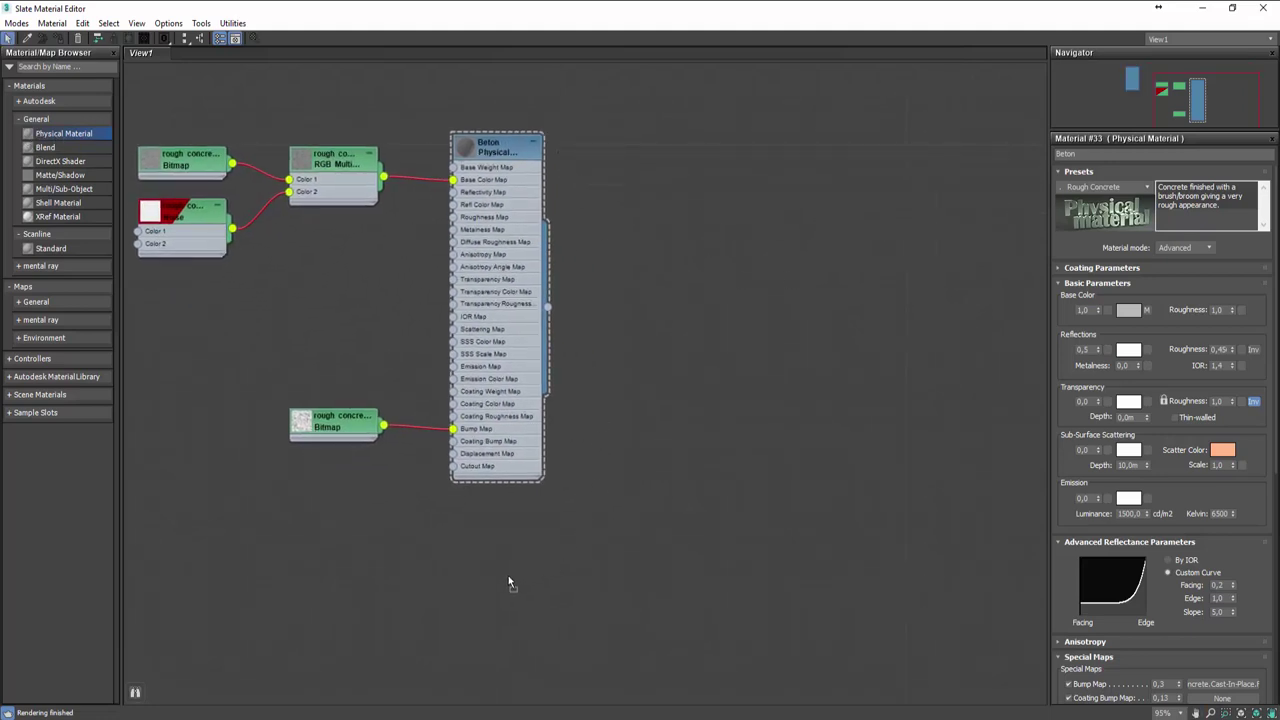
{"action": "left_click_drag", "start_coordinate": [508, 583], "coordinate": [510, 583]}
{"action": "middle_click_drag", "start_coordinate": [686, 555], "coordinate": [771, 363]}
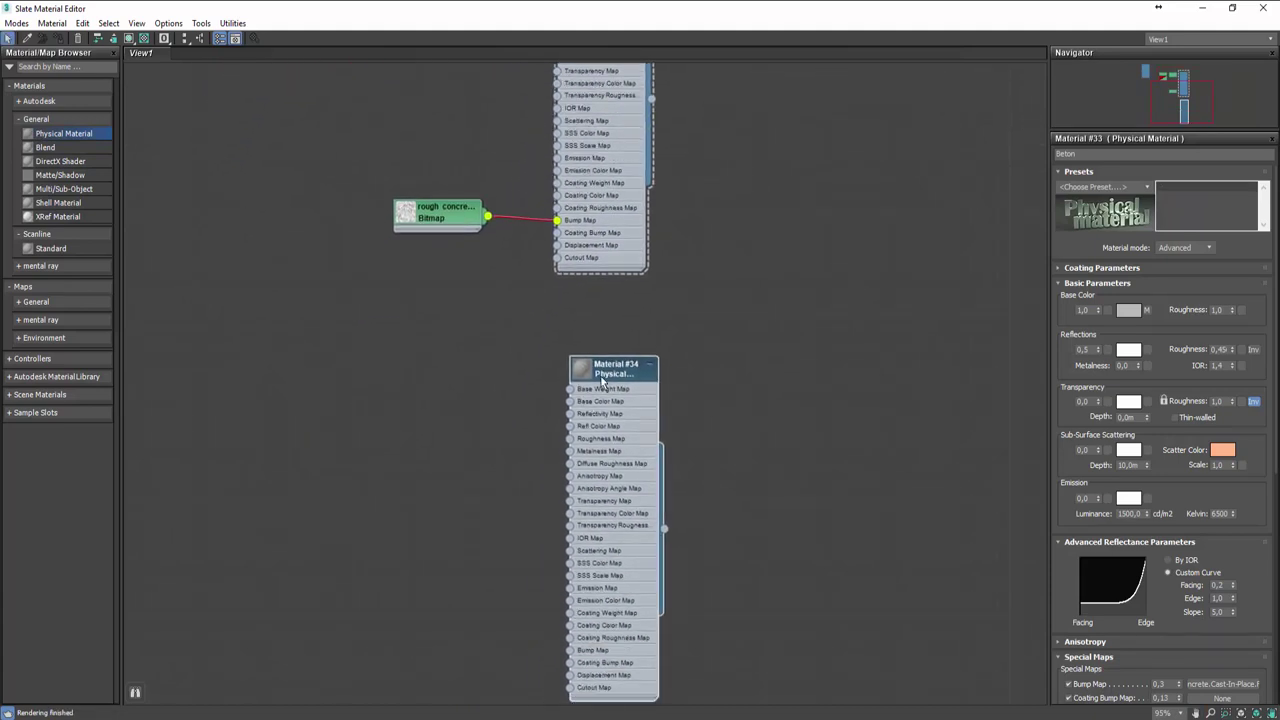
{"action": "left_click_drag", "start_coordinate": [601, 381], "coordinate": [588, 328]}
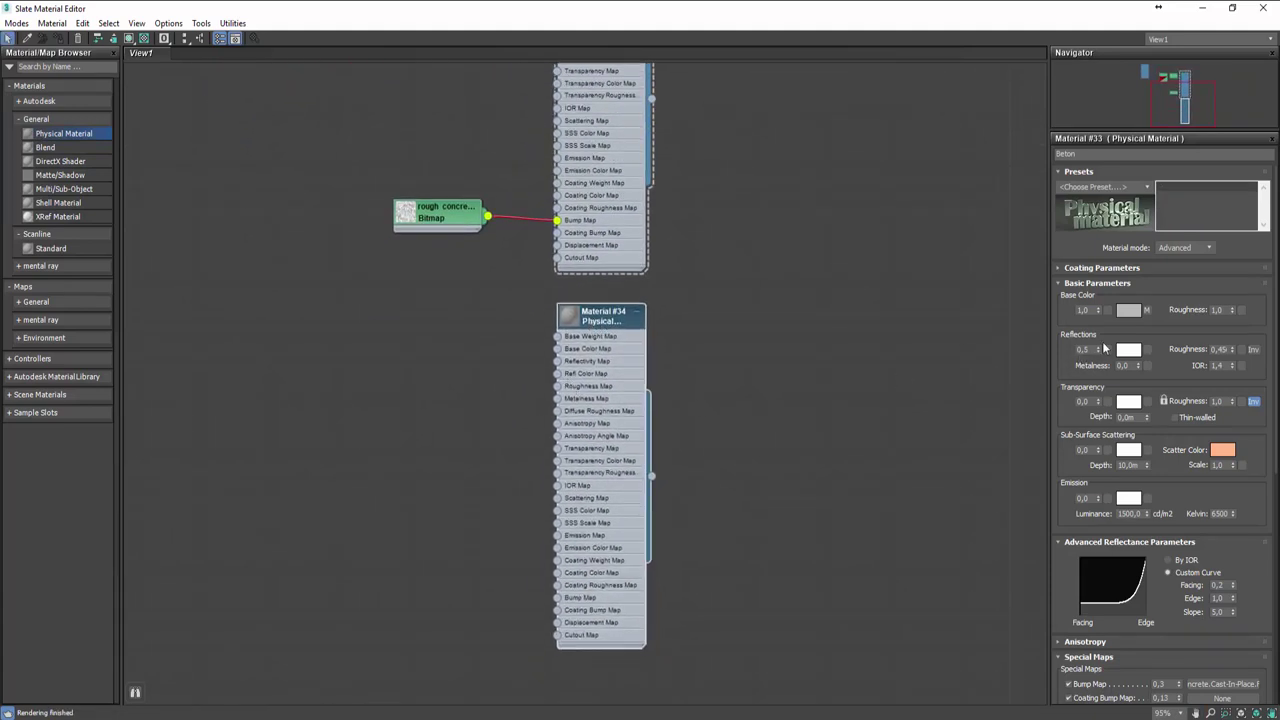
{"action": "left_click", "coordinate": [1147, 187]}
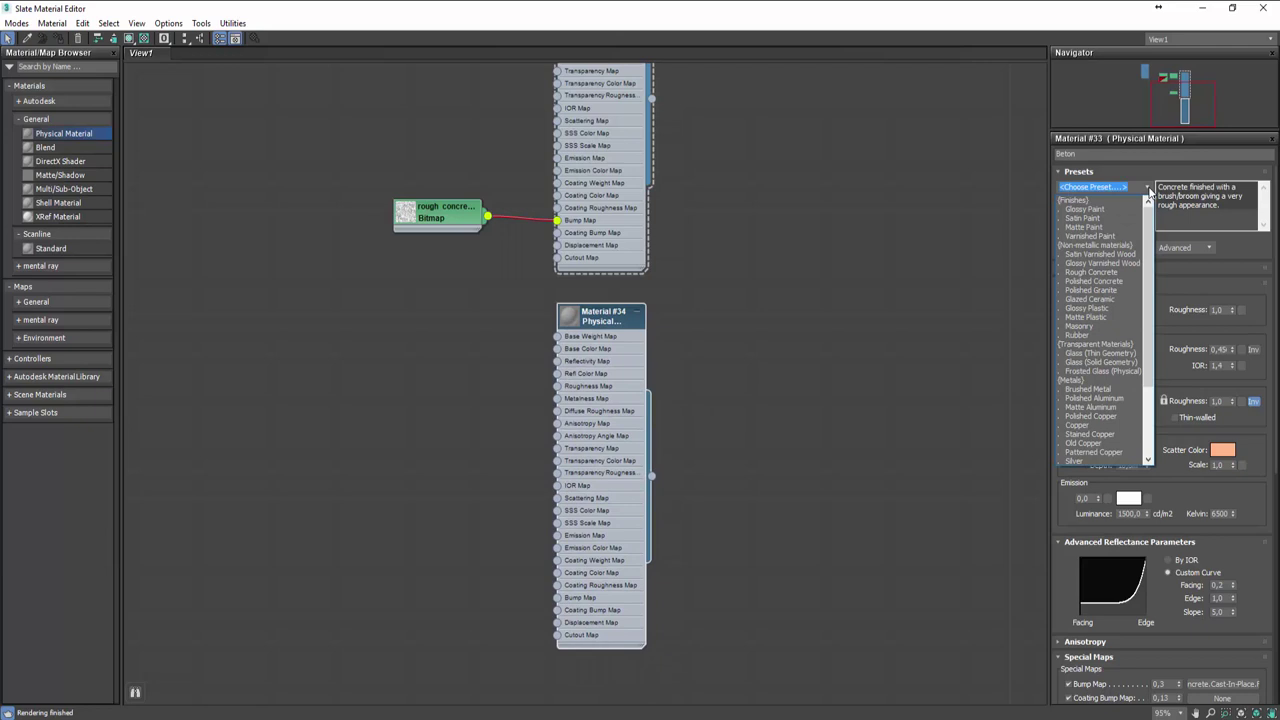
Step: Restore the Rough Concrete preset on Beton after a mistaken Frosted Glass pick
{"action": "scroll", "coordinate": [1122, 310], "scroll_direction": "down", "scroll_amount": 1}
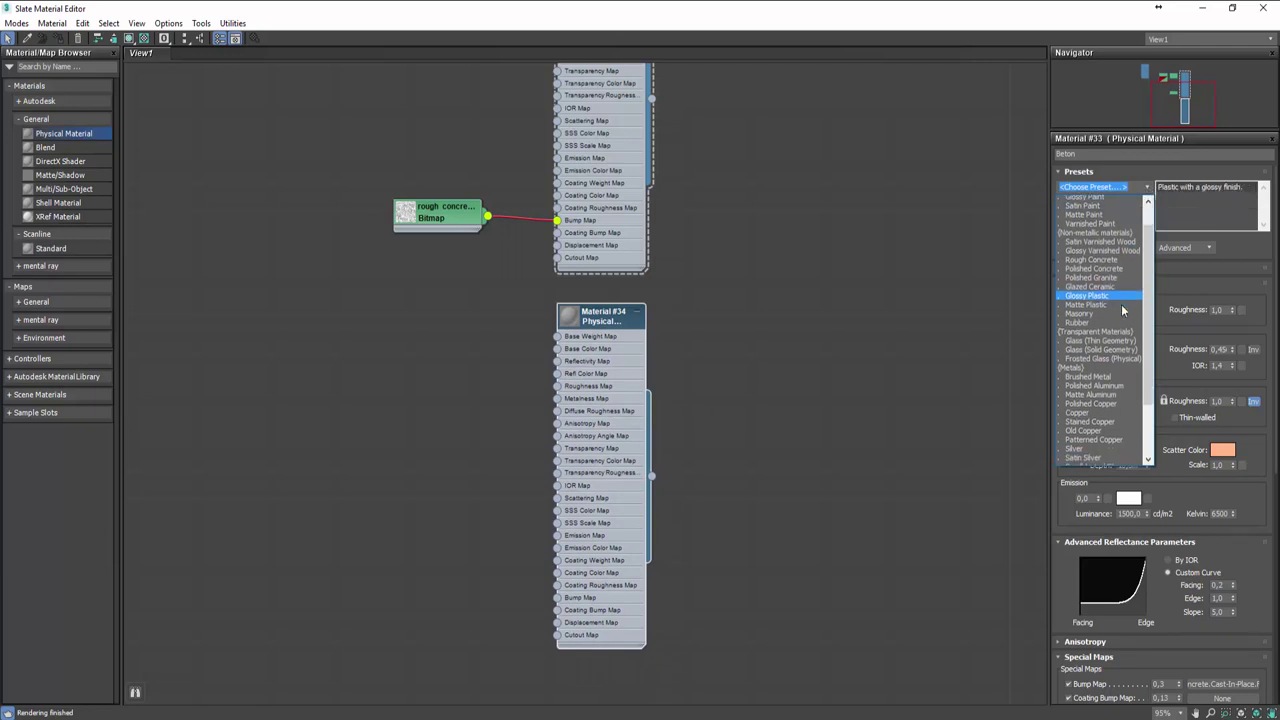
{"action": "scroll", "coordinate": [1130, 320], "scroll_direction": "down", "scroll_amount": 1}
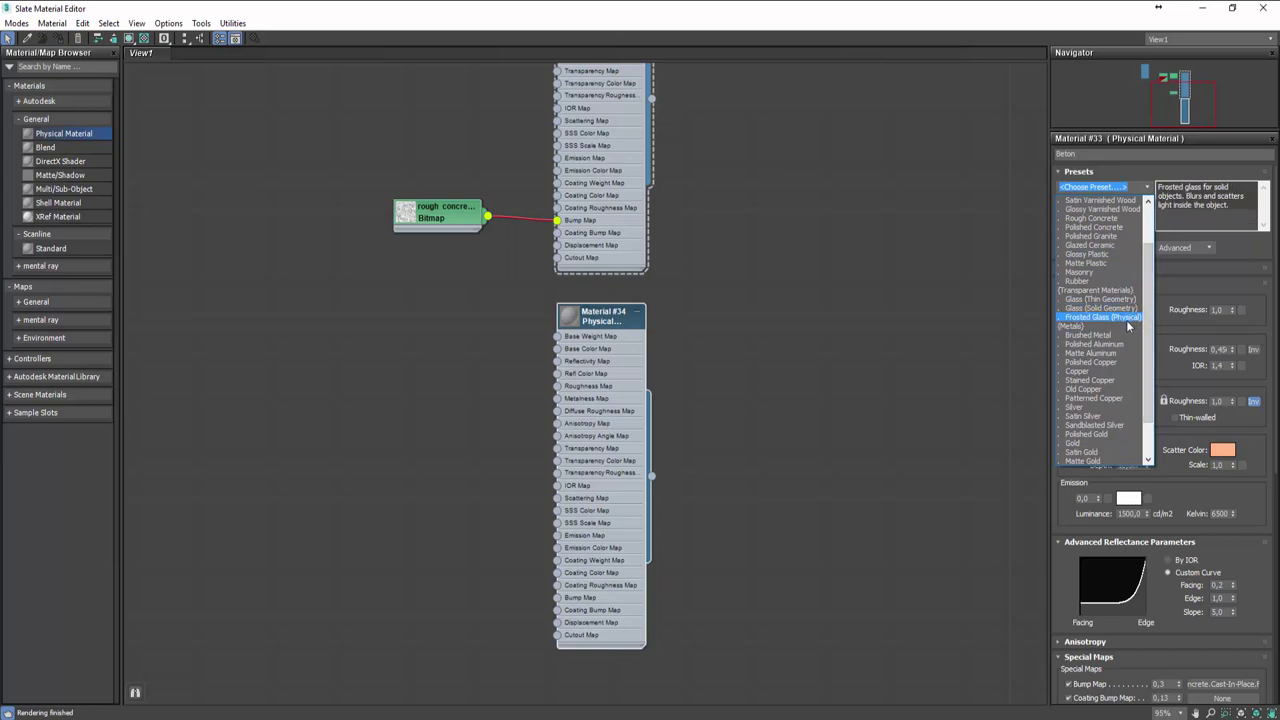
{"action": "left_click", "coordinate": [1126, 318]}
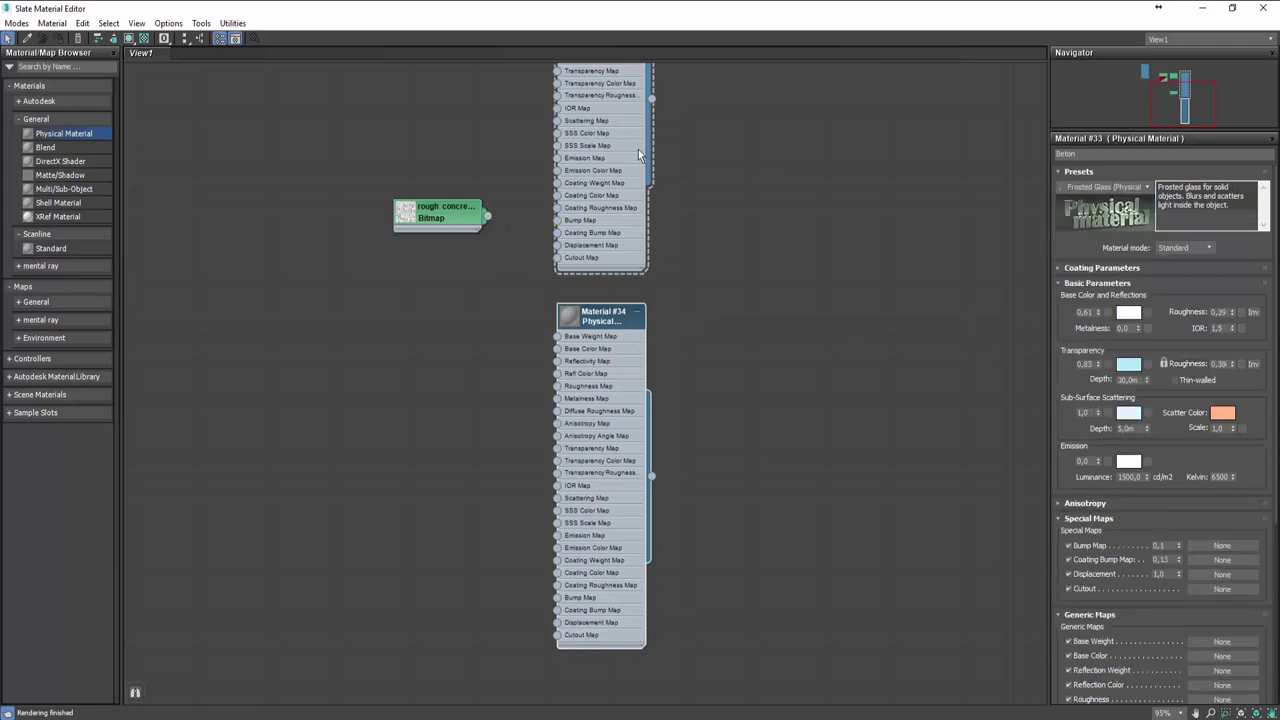
{"action": "left_click", "coordinate": [1147, 189]}
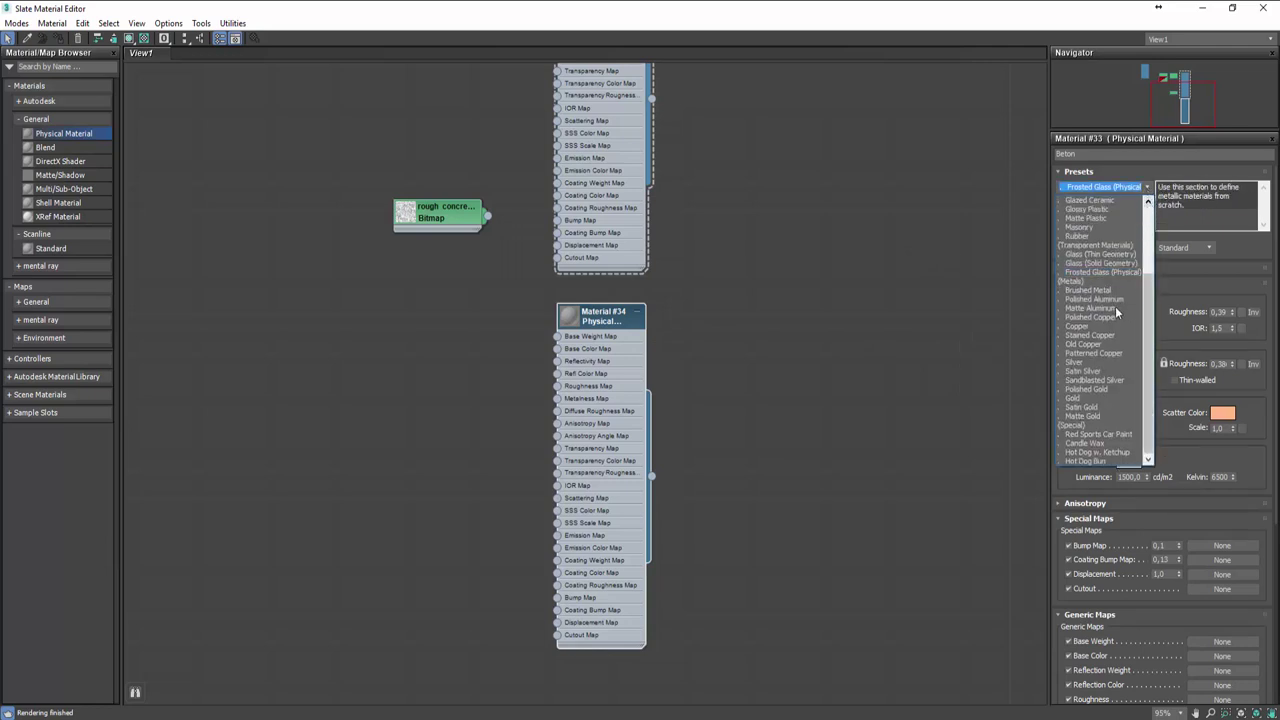
{"action": "scroll", "coordinate": [1108, 306], "scroll_direction": "up", "scroll_amount": 2}
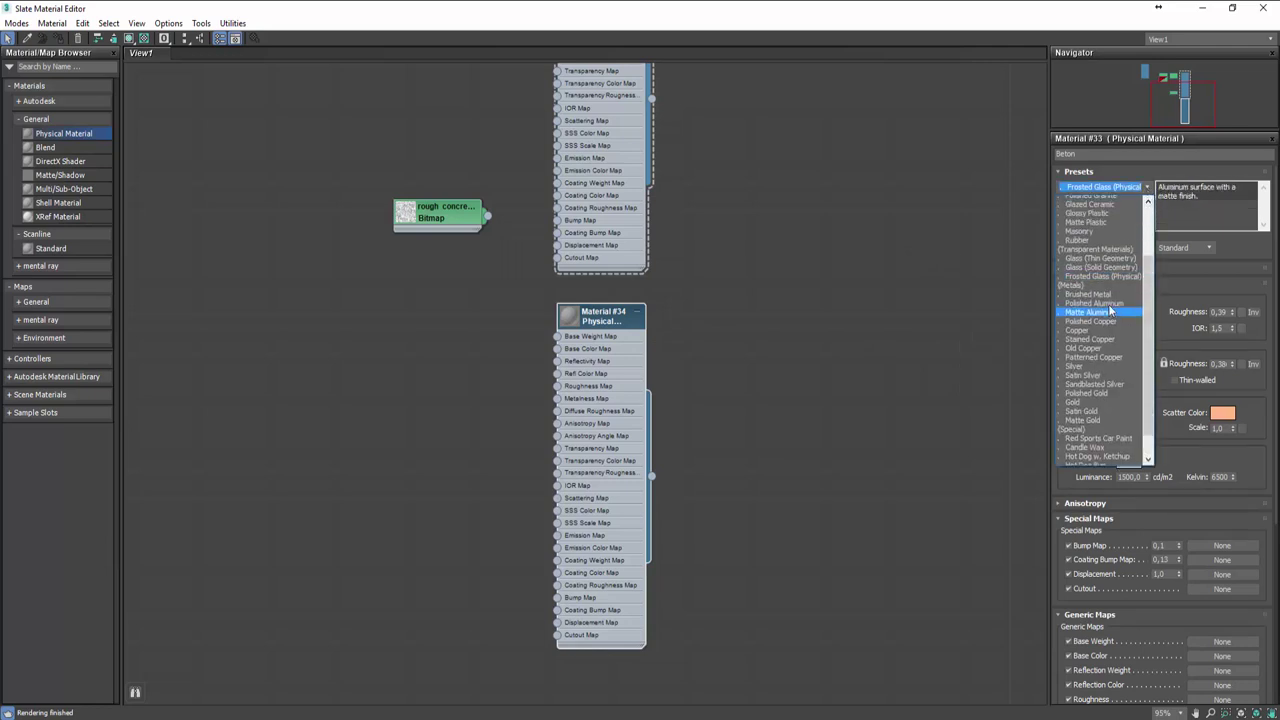
{"action": "scroll", "coordinate": [1108, 304], "scroll_direction": "up", "scroll_amount": 2}
{"action": "scroll", "coordinate": [1100, 285], "scroll_direction": "up", "scroll_amount": 2}
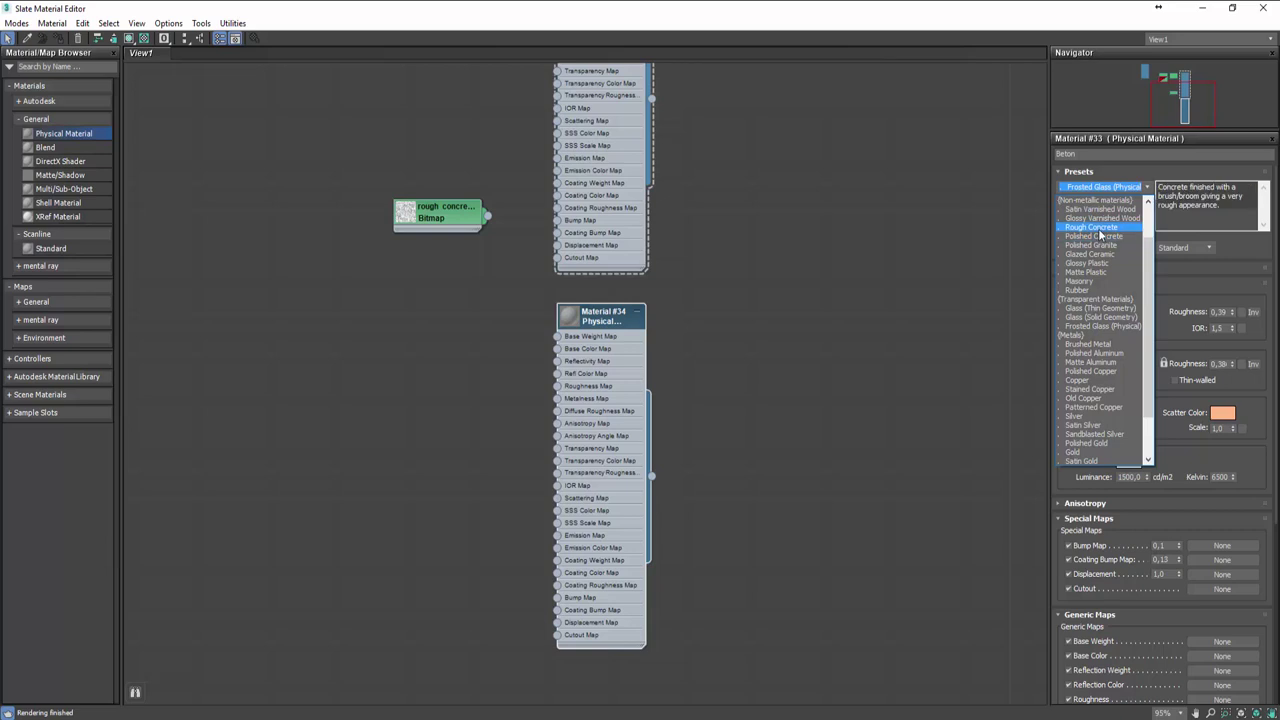
{"action": "left_click", "coordinate": [1098, 228]}
Step: Give Material #34 the Frosted Glass (Physical) preset
{"action": "double_click", "coordinate": [606, 317]}
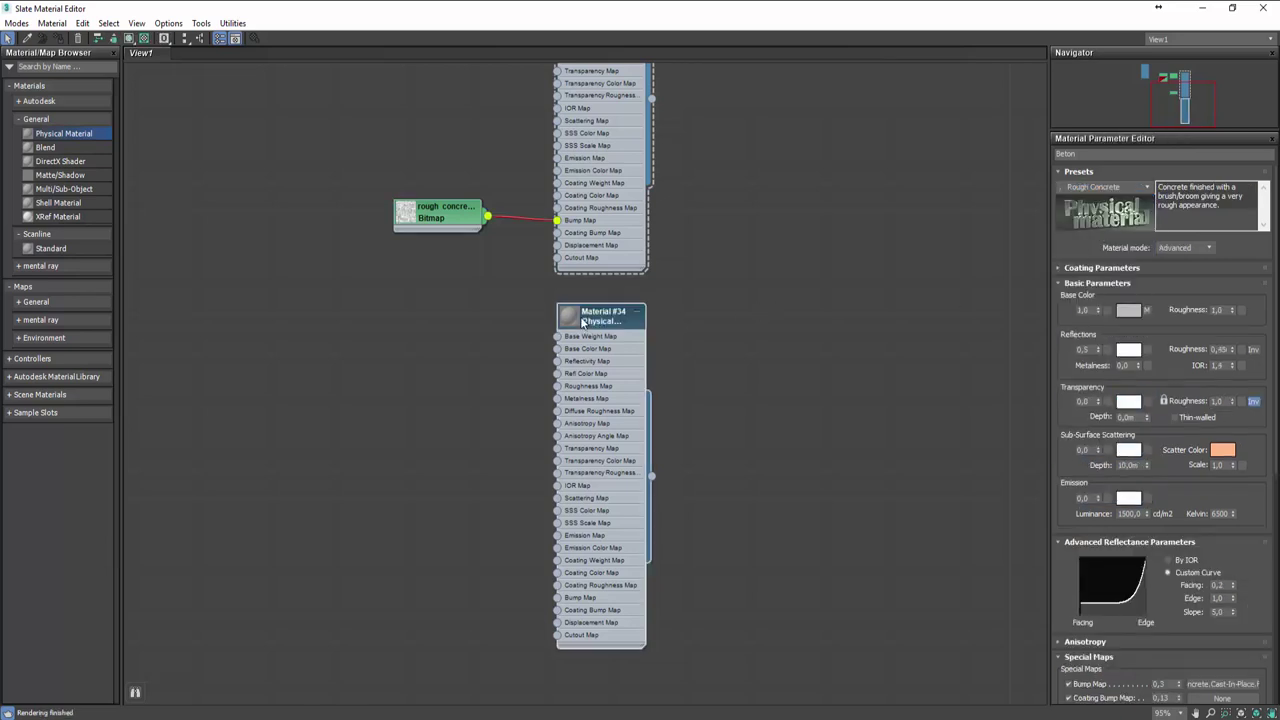
{"action": "left_click", "coordinate": [1147, 189]}
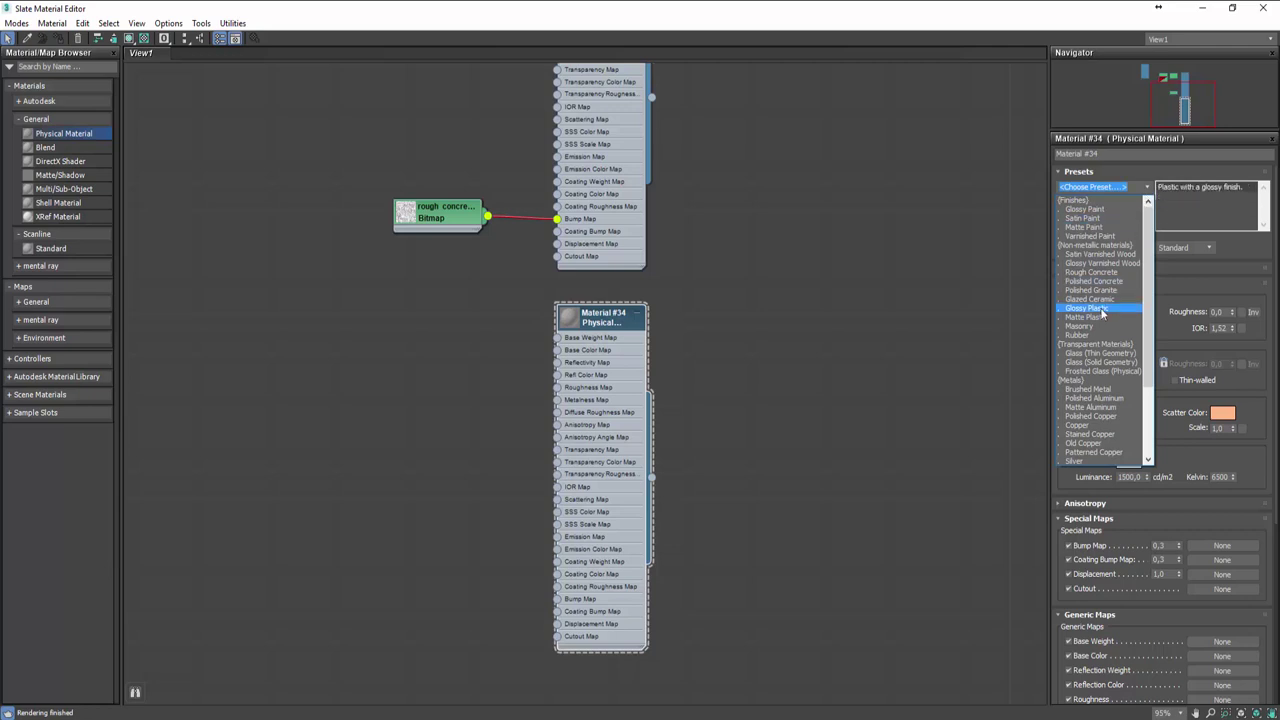
{"action": "left_click", "coordinate": [1100, 371]}
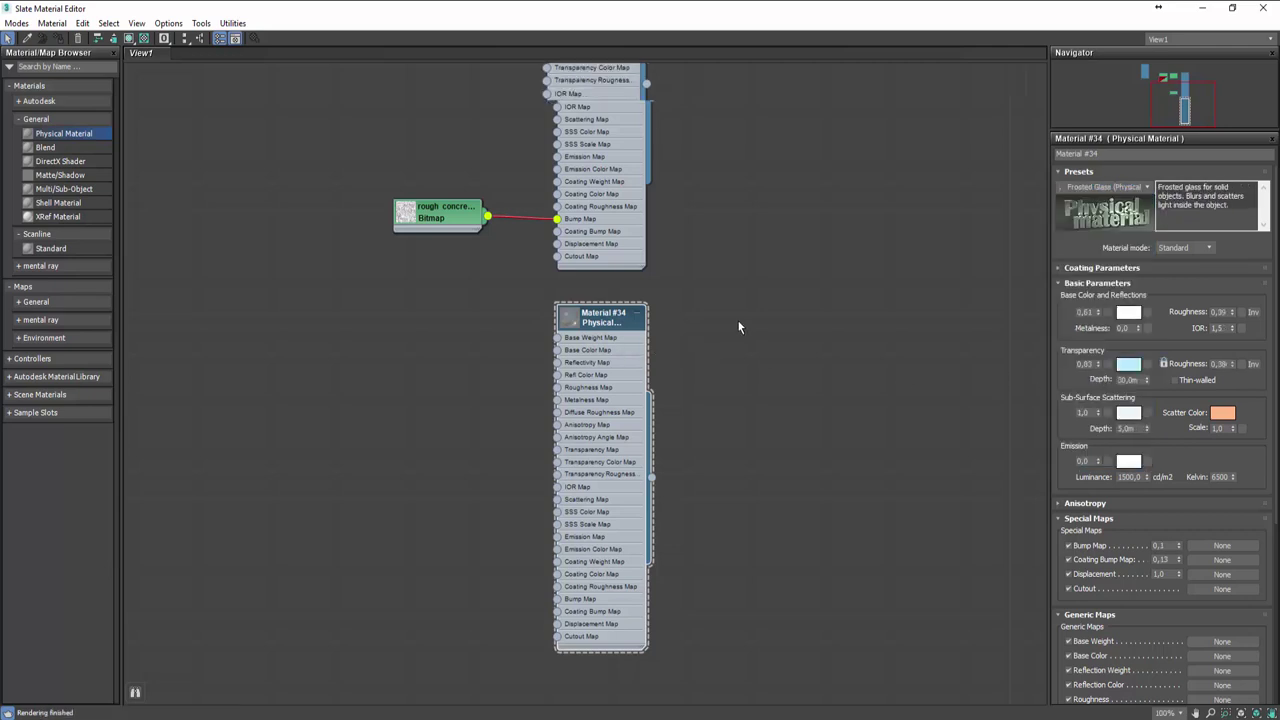
{"action": "scroll", "coordinate": [738, 321], "scroll_direction": "down", "scroll_amount": 3}
Step: Add Physical Material #35 and apply the Satin Varnished Wood preset with its wood texture maps
{"action": "middle_click_drag", "start_coordinate": [771, 222], "coordinate": [766, 383]}
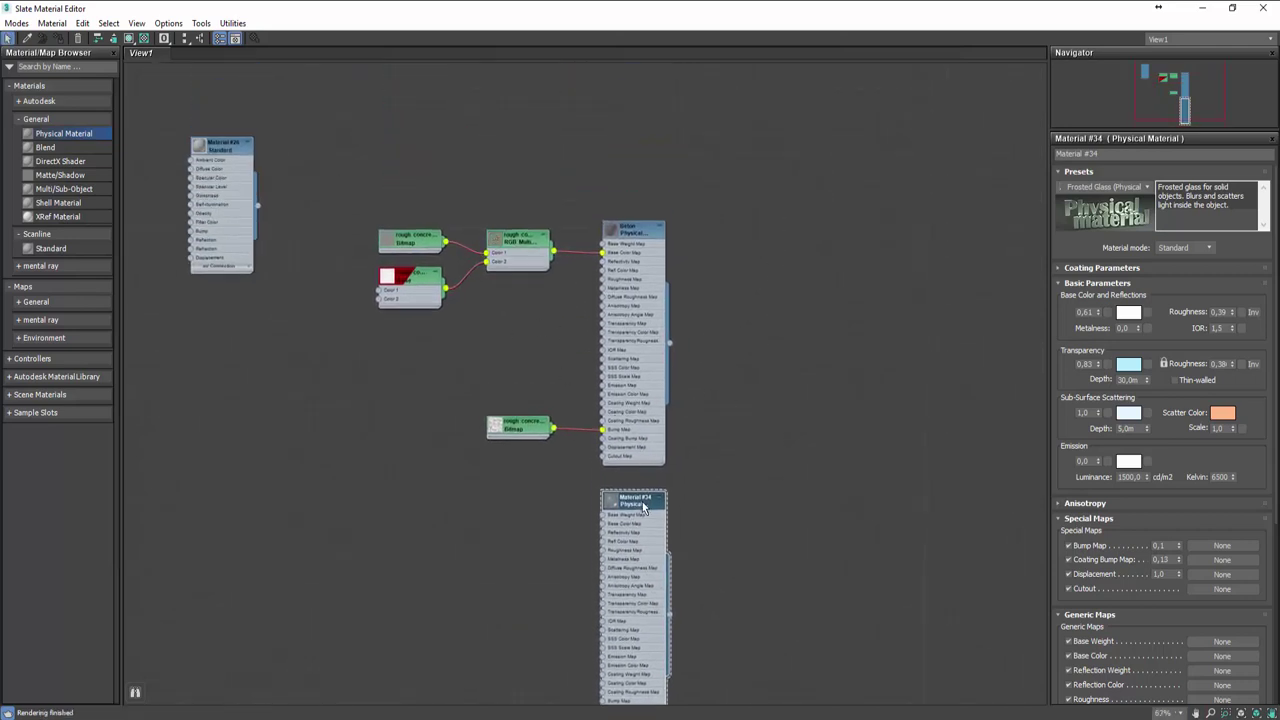
{"action": "mouse_move", "coordinate": [785, 420]}
{"action": "middle_mouse_down"}
{"action": "mouse_move", "coordinate": [649, 357]}
{"action": "mouse_move", "coordinate": [554, 345]}
{"action": "middle_mouse_up"}
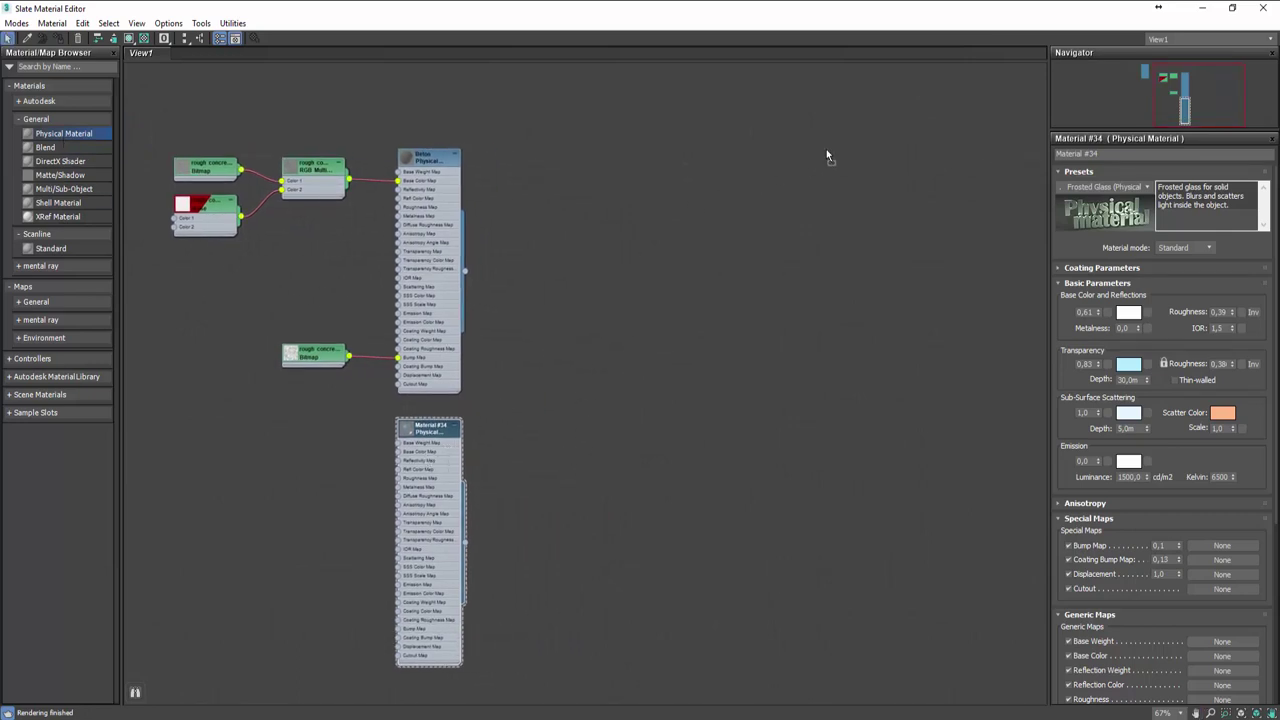
{"action": "key", "text": "ctrl+v"}
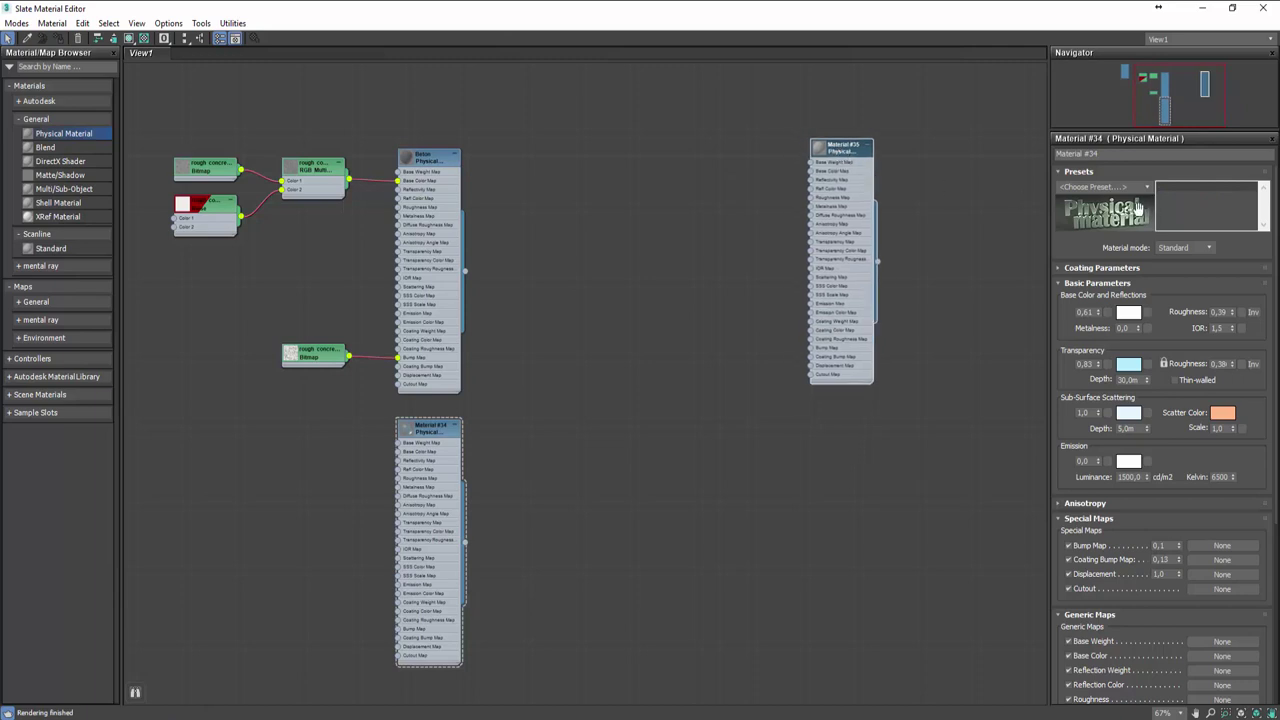
{"action": "left_click", "coordinate": [1148, 194]}
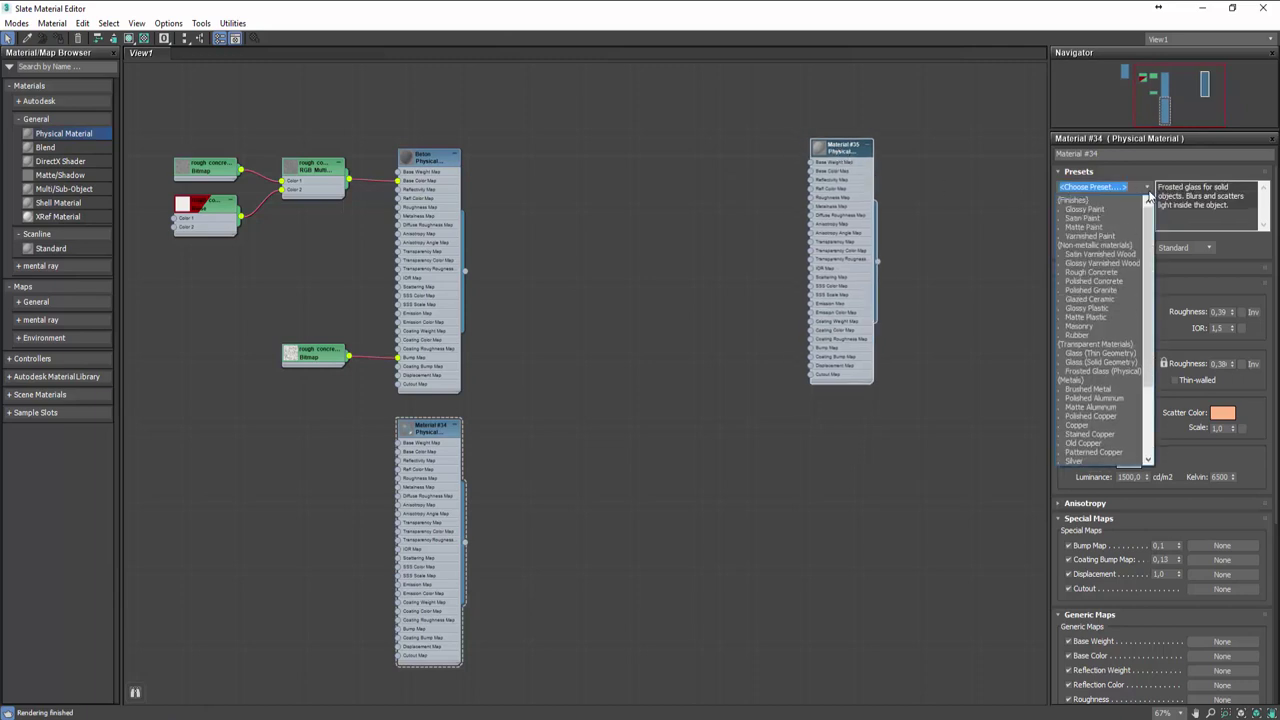
{"action": "left_click", "coordinate": [1150, 196]}
{"action": "double_click", "coordinate": [842, 150]}
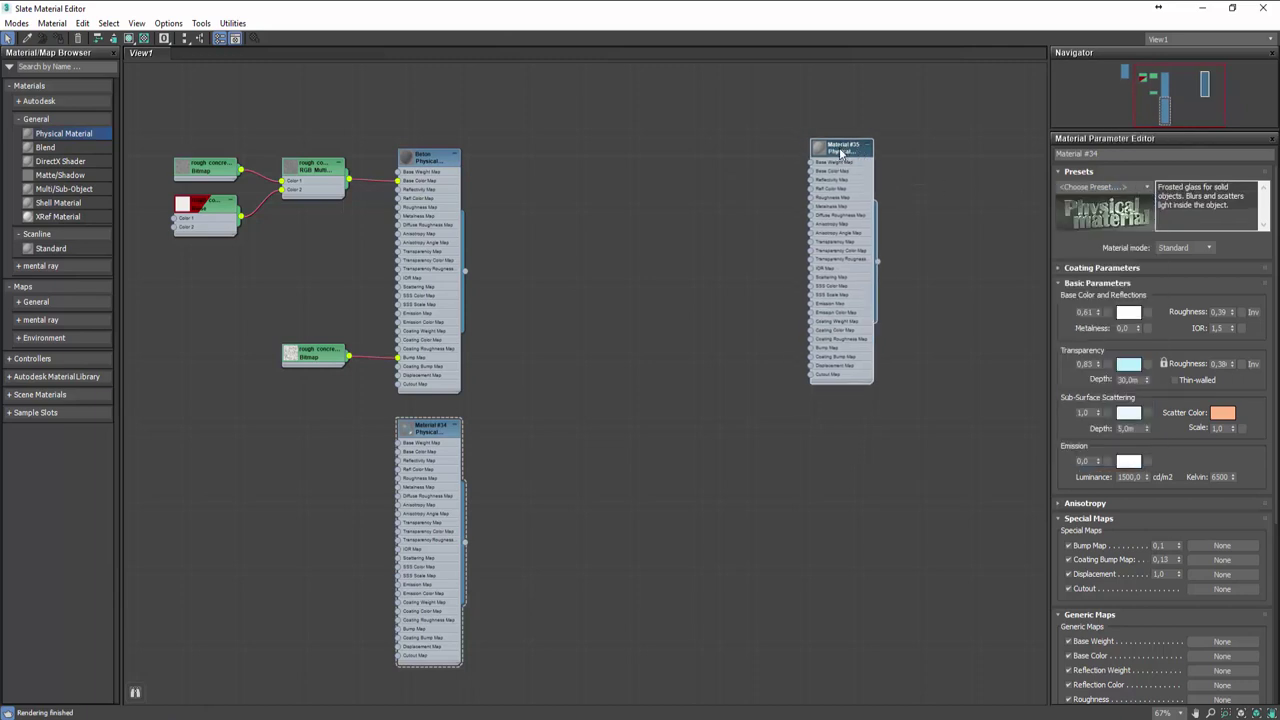
{"action": "left_click", "coordinate": [1148, 188]}
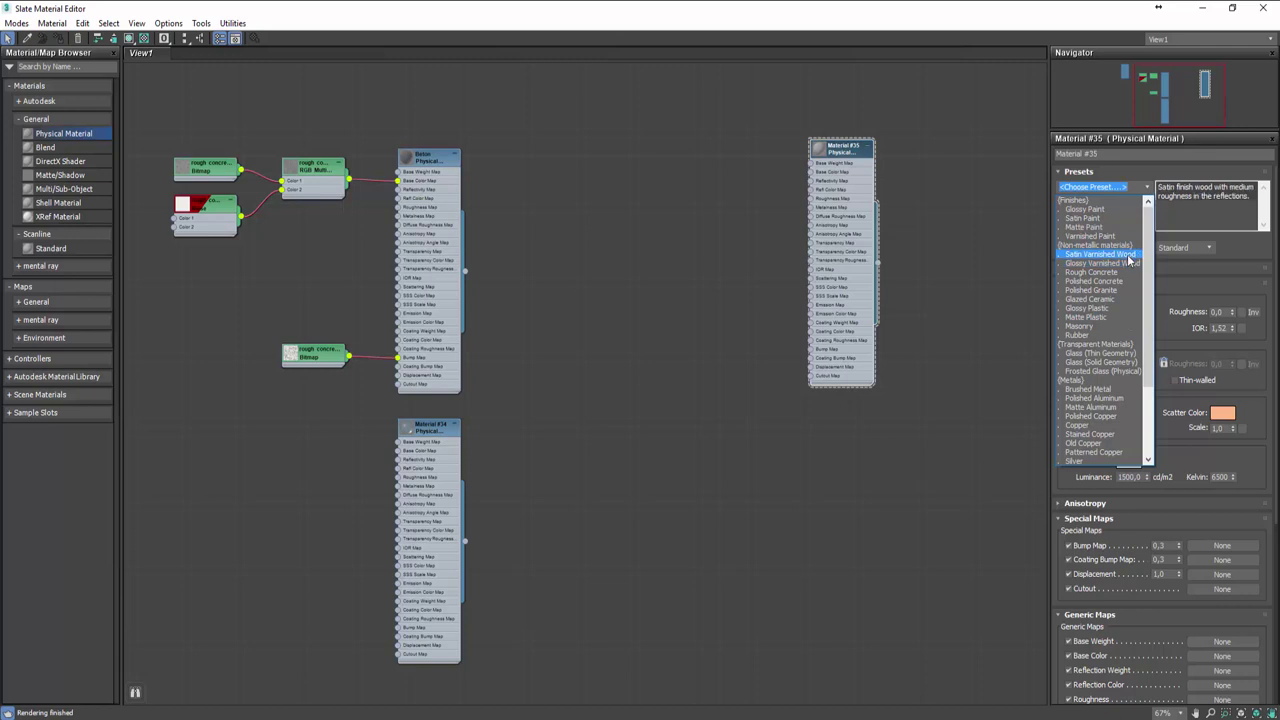
{"action": "left_click", "coordinate": [1130, 259]}
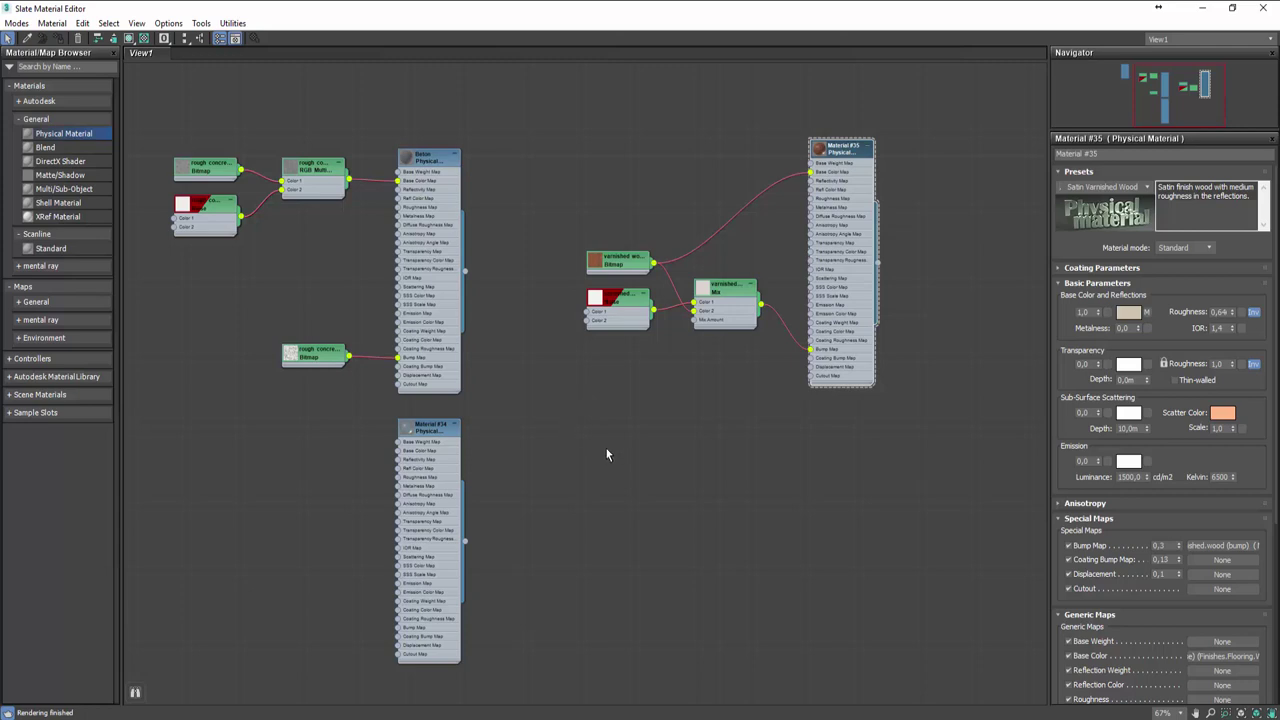
Step: Place a new Physical Material #36 in empty graph space
{"action": "middle_click_drag", "start_coordinate": [872, 352], "coordinate": [793, 203]}
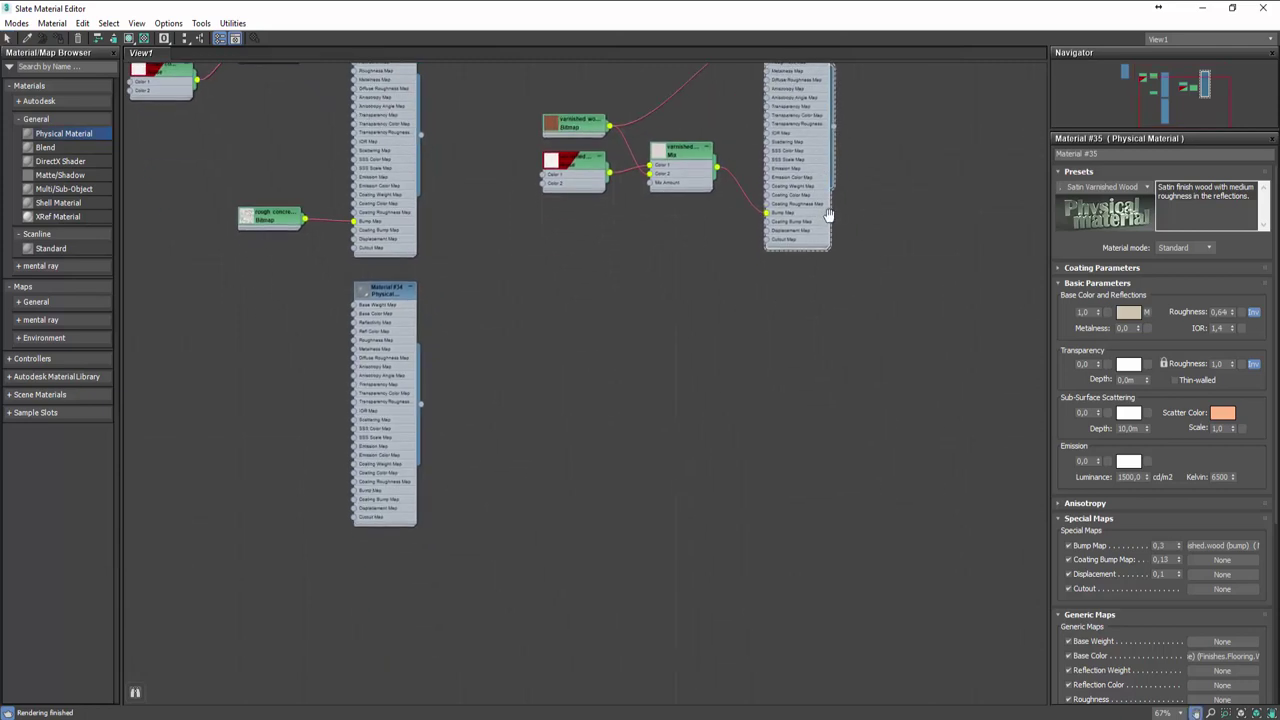
{"action": "mouse_move", "coordinate": [541, 210]}
{"action": "middle_mouse_down"}
{"action": "mouse_move", "coordinate": [597, 326]}
{"action": "mouse_move", "coordinate": [309, 185]}
{"action": "middle_mouse_up"}
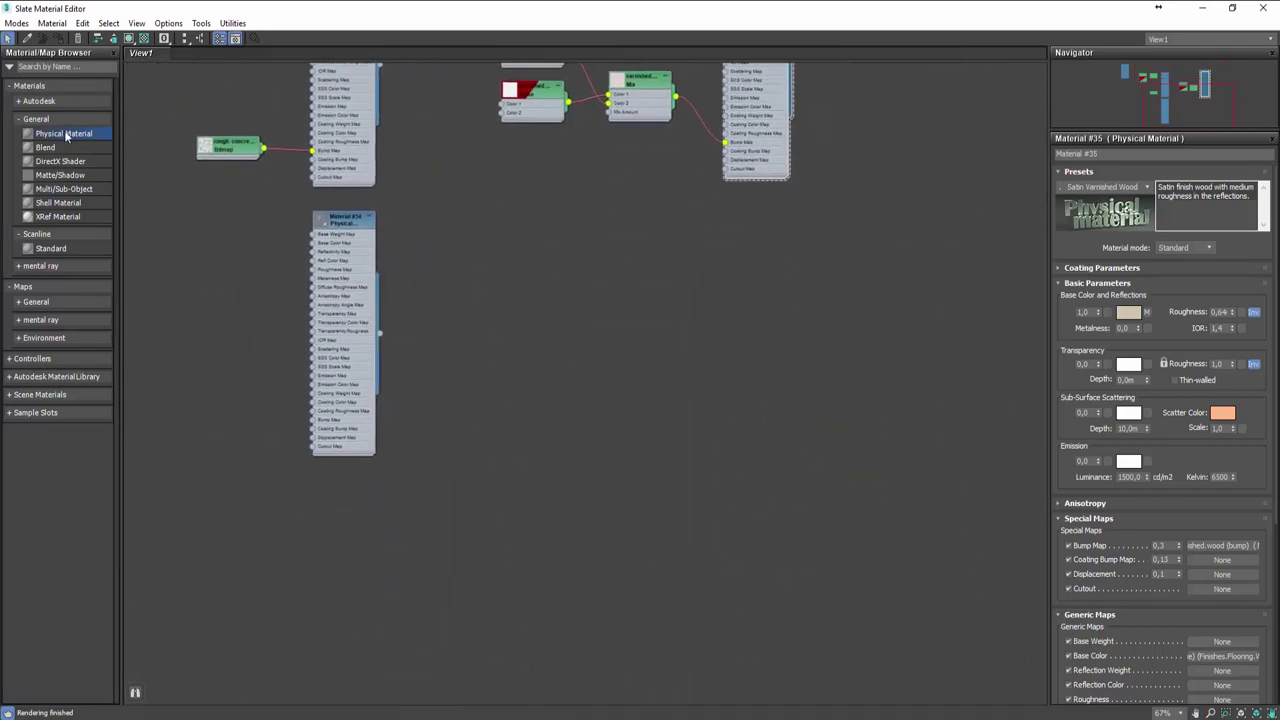
{"action": "left_click_drag", "start_coordinate": [66, 138], "coordinate": [464, 283]}
{"action": "left_click_drag", "start_coordinate": [738, 330], "coordinate": [738, 330]}
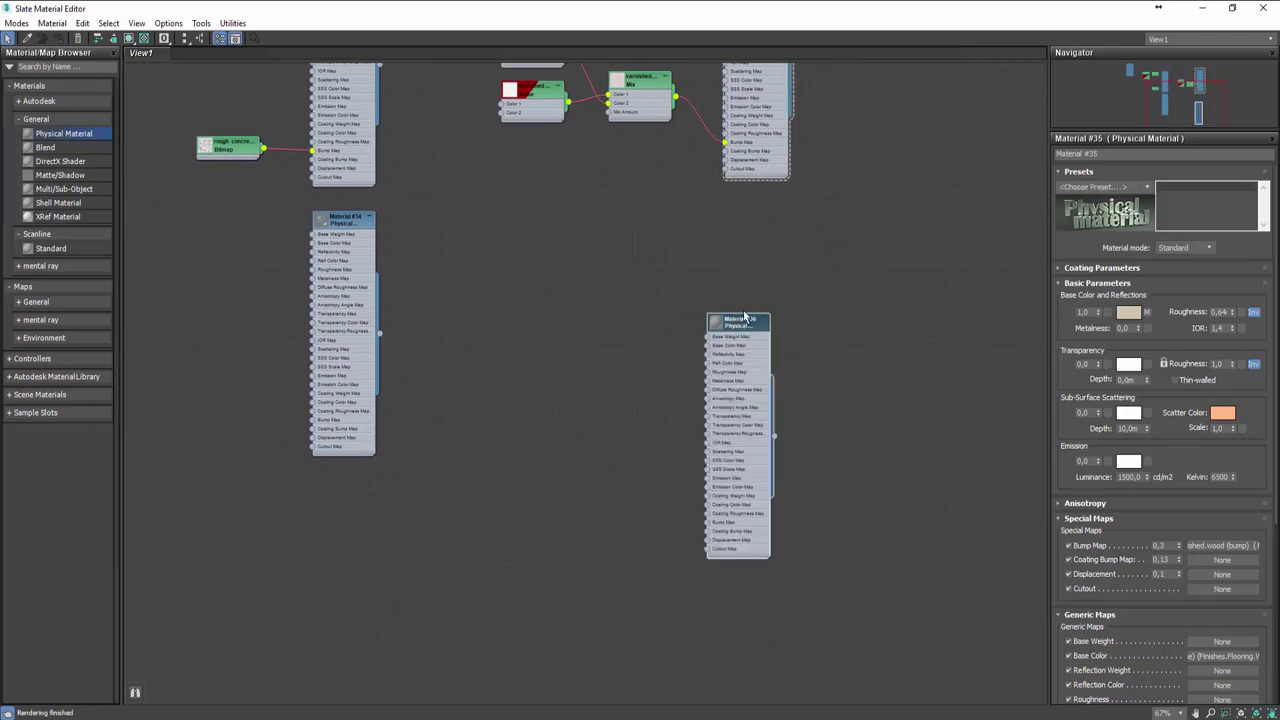
{"action": "left_click_drag", "start_coordinate": [755, 394], "coordinate": [785, 297]}
{"action": "scroll", "coordinate": [766, 270], "scroll_direction": "up", "scroll_amount": 2}
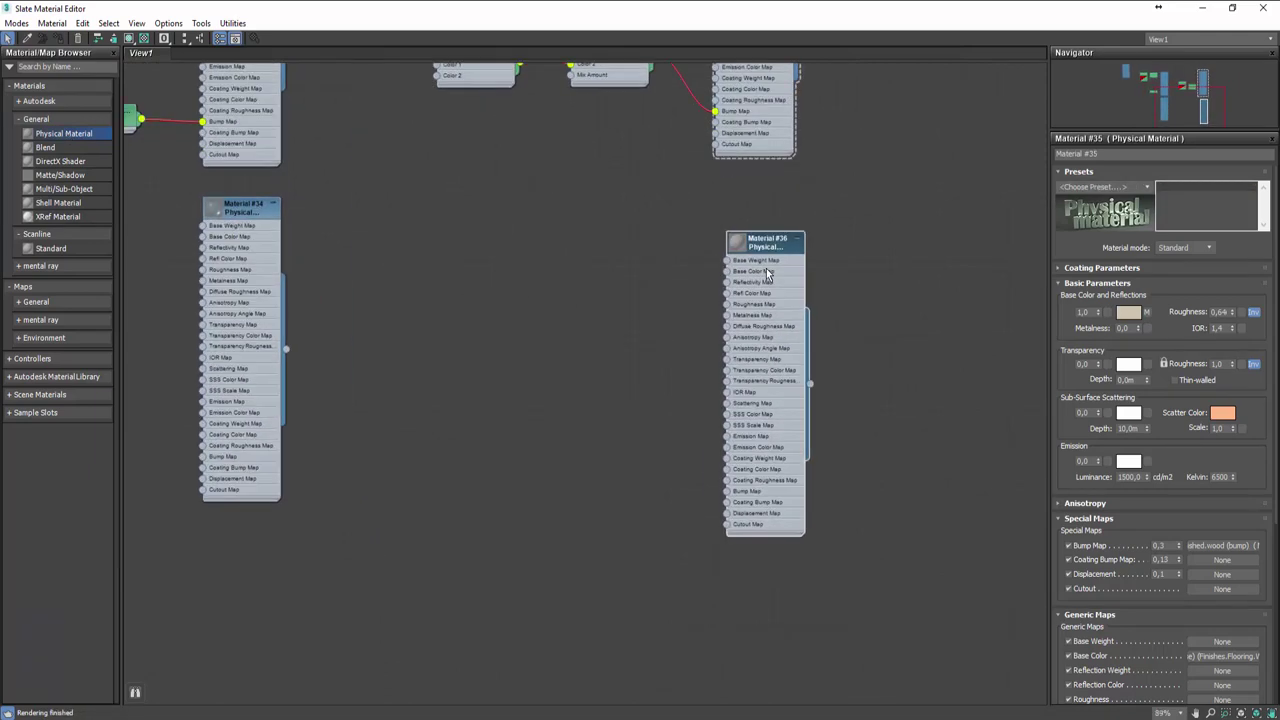
{"action": "scroll", "coordinate": [766, 270], "scroll_direction": "up", "scroll_amount": 2}
{"action": "double_click", "coordinate": [746, 237]}
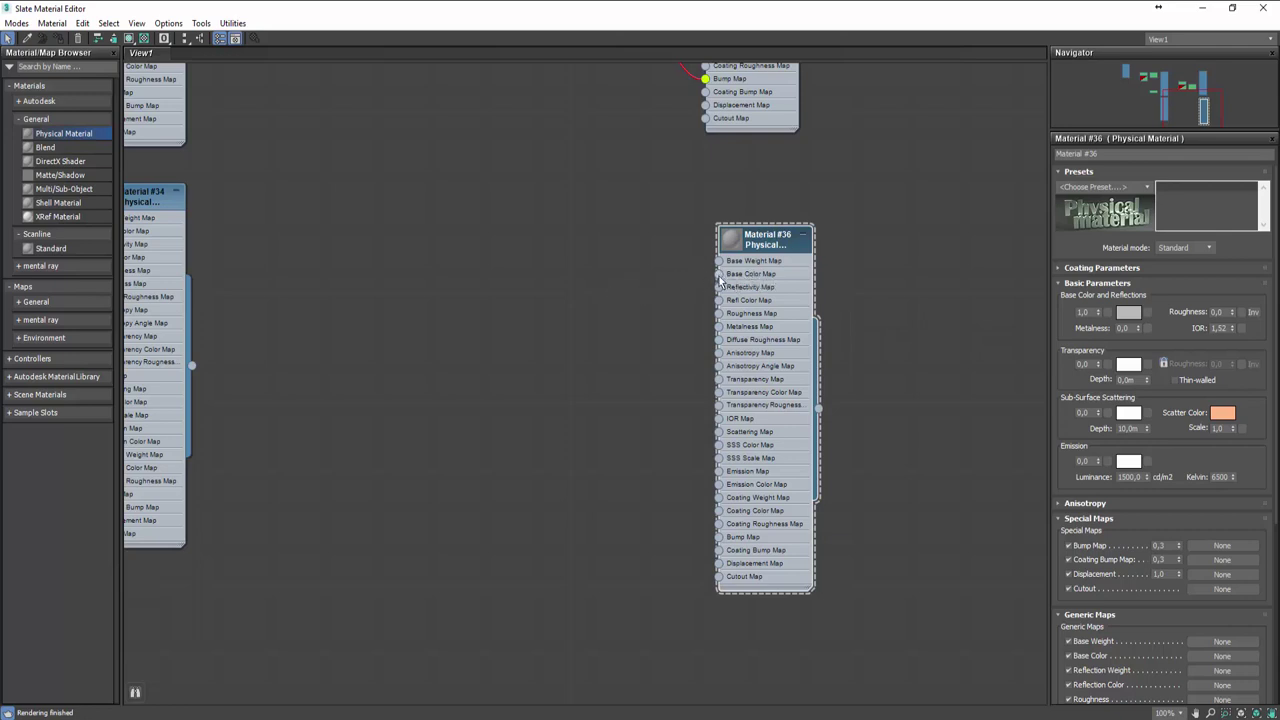
Step: Give Material #36 an AsphaltVarious0061_1_5_S bitmap base colour and rename it 'kaldırım taşı'
{"action": "left_click_drag", "start_coordinate": [718, 274], "coordinate": [626, 289]}
{"action": "mouse_move", "coordinate": [626, 290]}
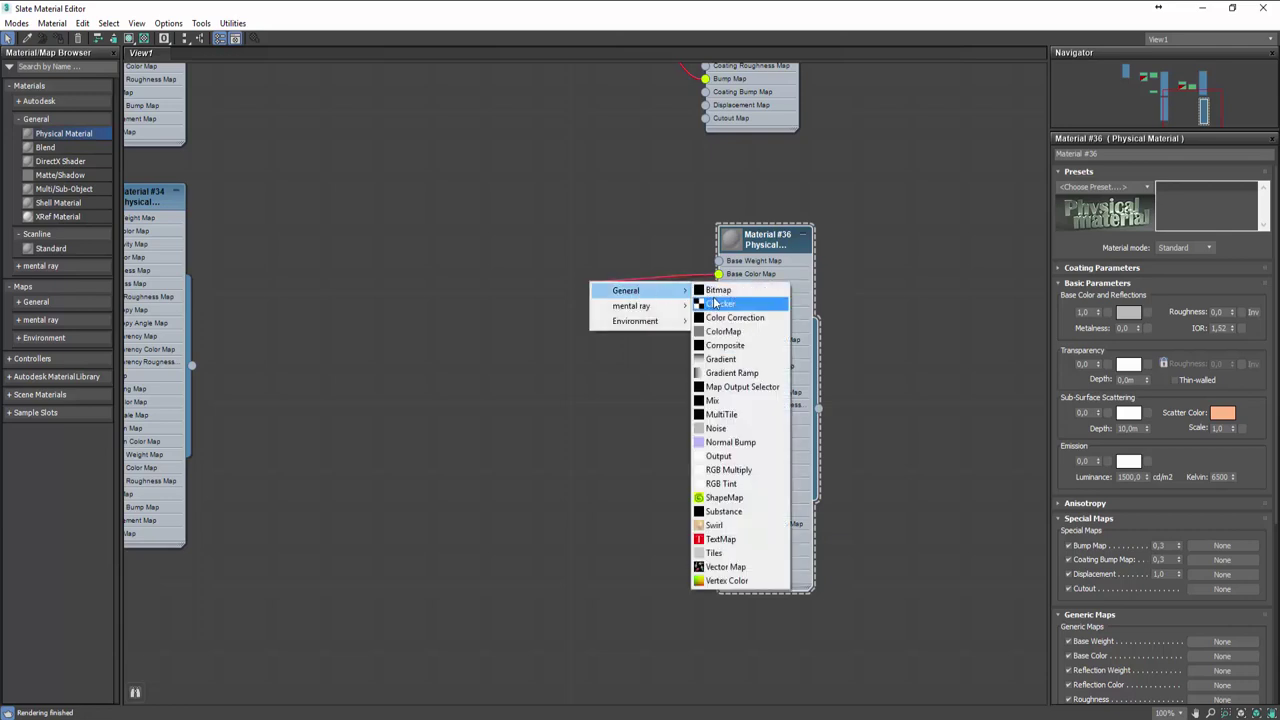
{"action": "left_click", "coordinate": [740, 289]}
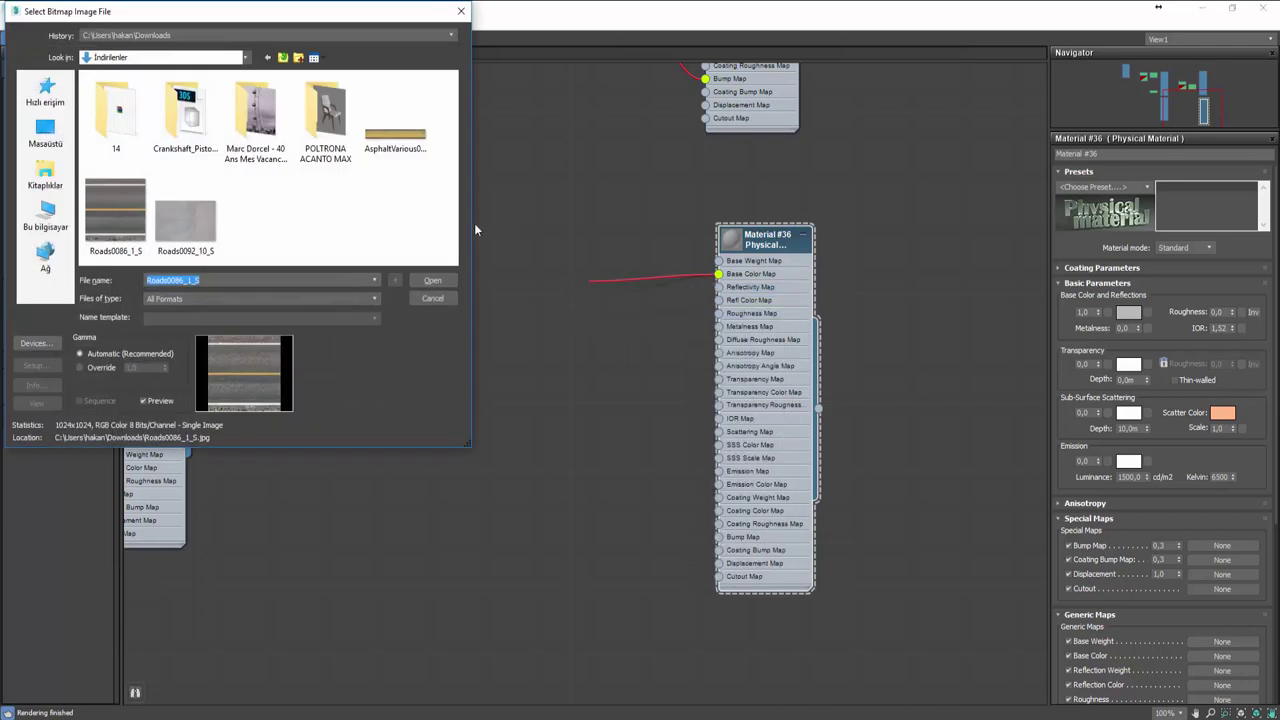
{"action": "left_click", "coordinate": [389, 147]}
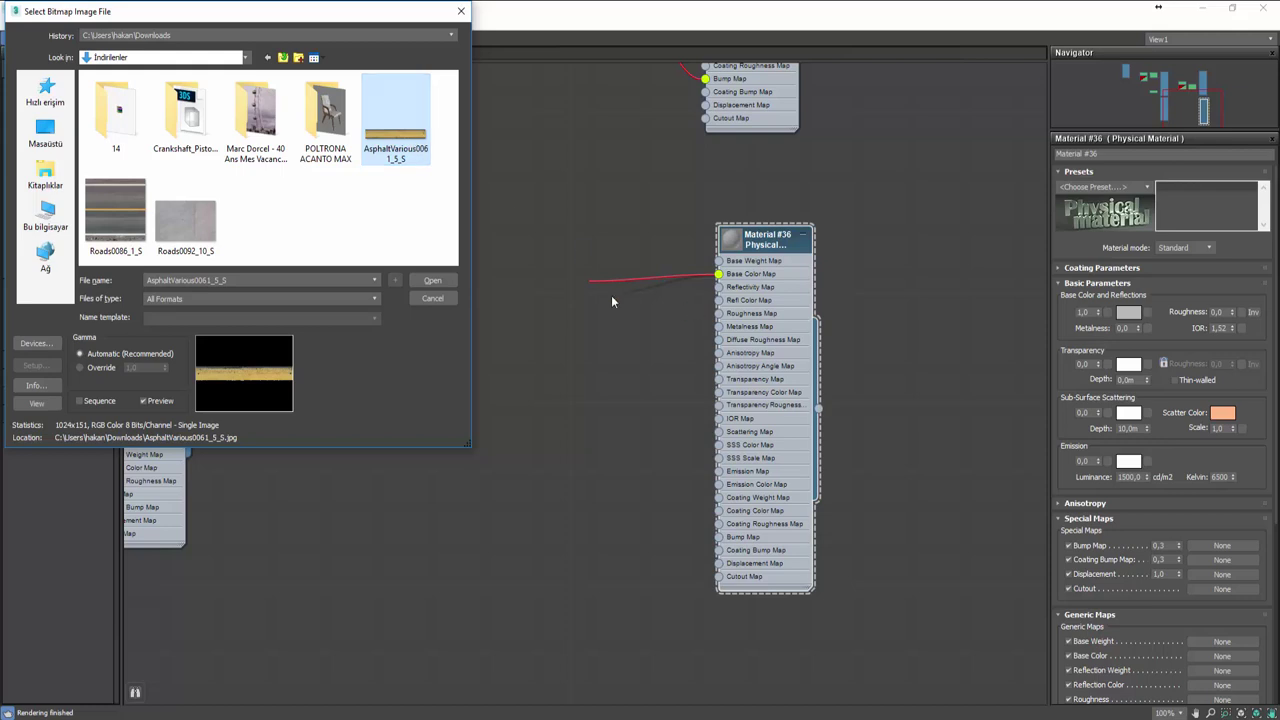
{"action": "left_click", "coordinate": [425, 282]}
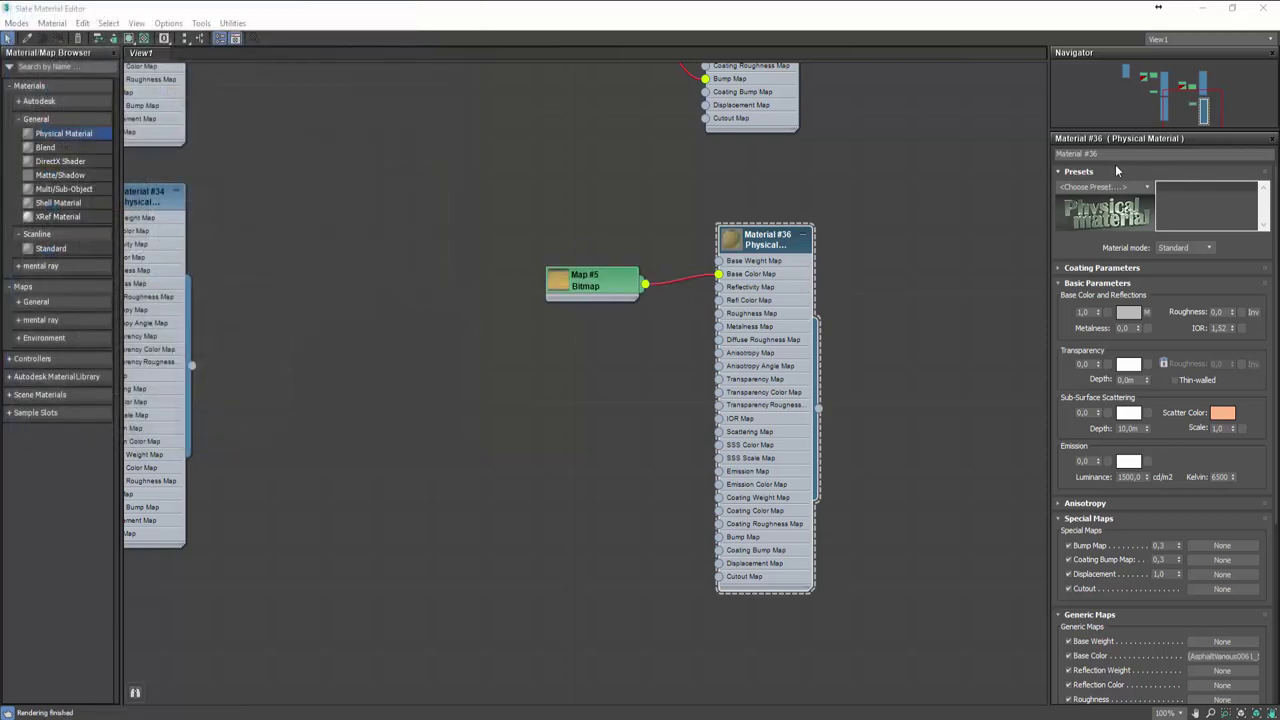
{"action": "left_click", "coordinate": [1115, 155]}
{"action": "type", "text": "k"}
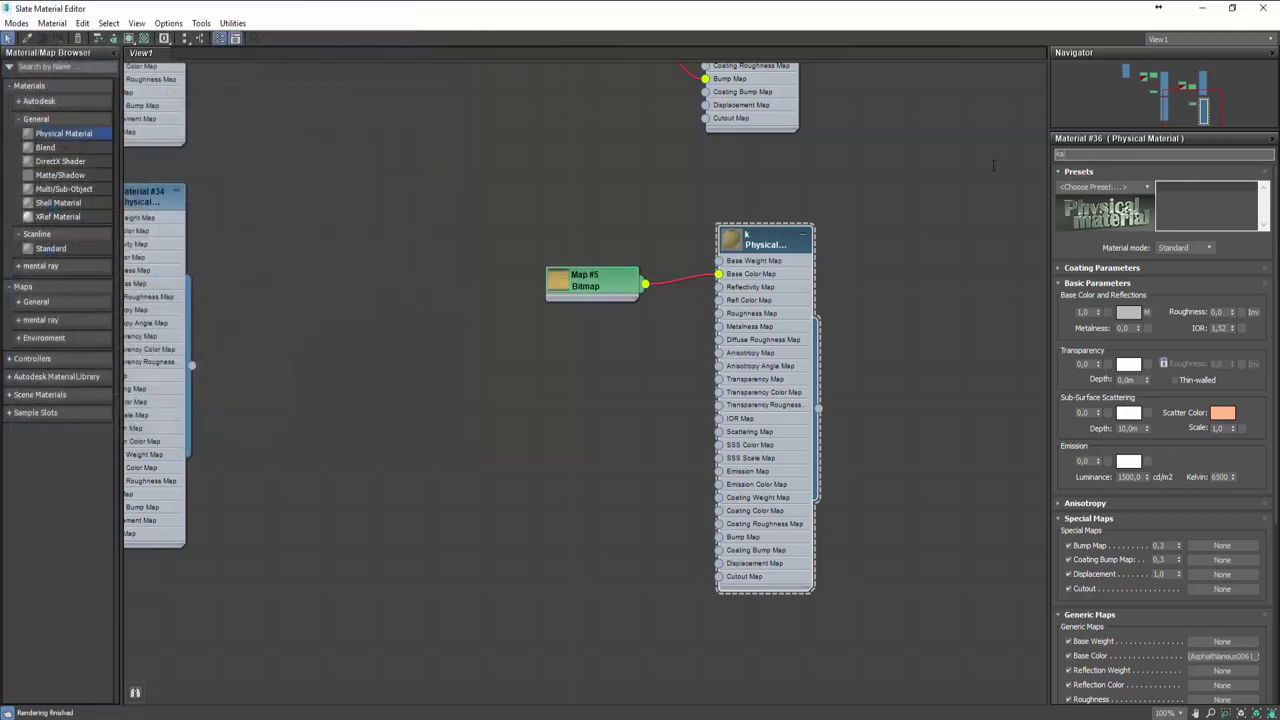
{"action": "type", "text": "aldırım taş"}
{"action": "type", "text": "ı"}
{"action": "key", "text": "Return"}
Step: Tidy the node graph and add another Physical Material, #37
{"action": "left_click_drag", "start_coordinate": [590, 284], "coordinate": [603, 231]}
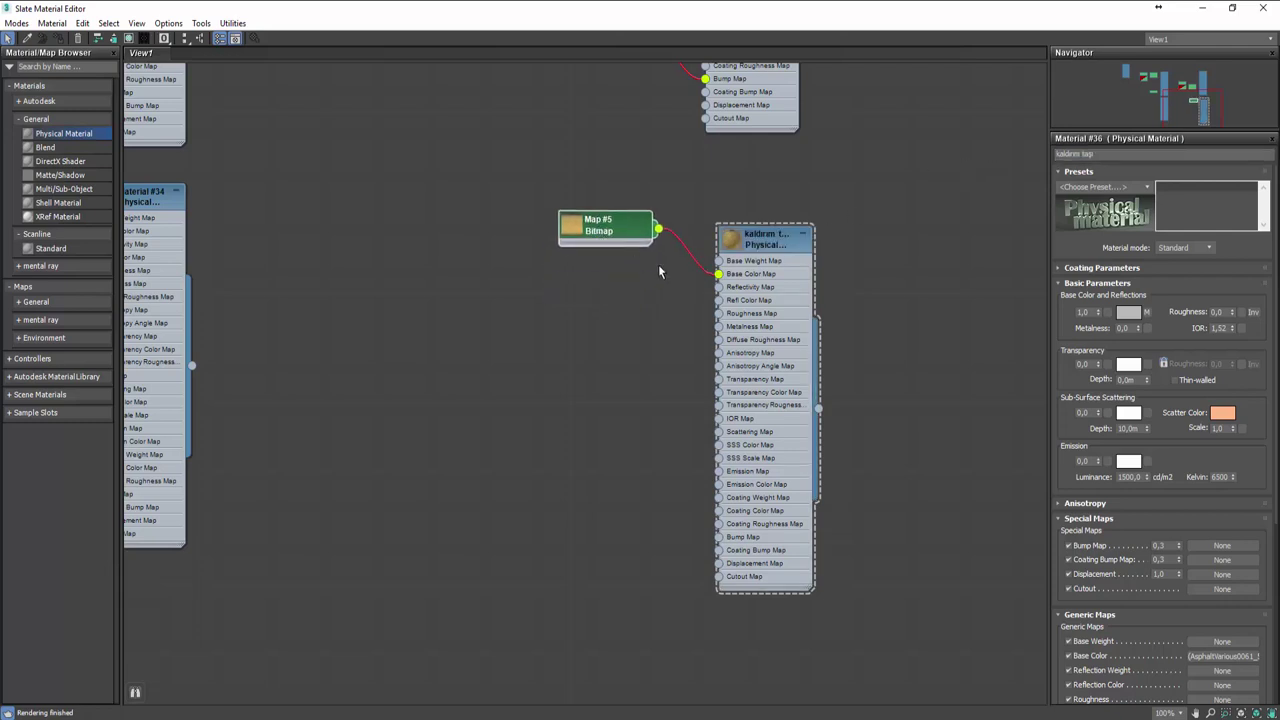
{"action": "middle_click_drag", "start_coordinate": [861, 294], "coordinate": [503, 288]}
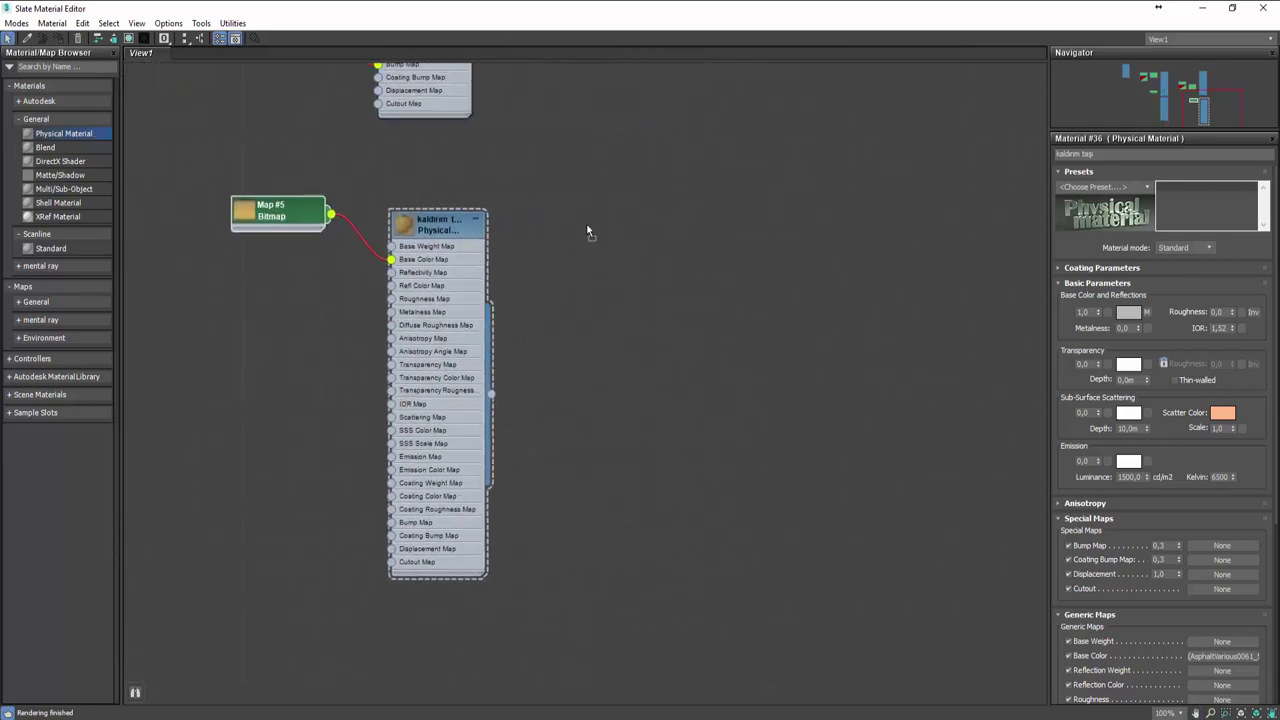
{"action": "left_click_drag", "start_coordinate": [645, 241], "coordinate": [730, 252]}
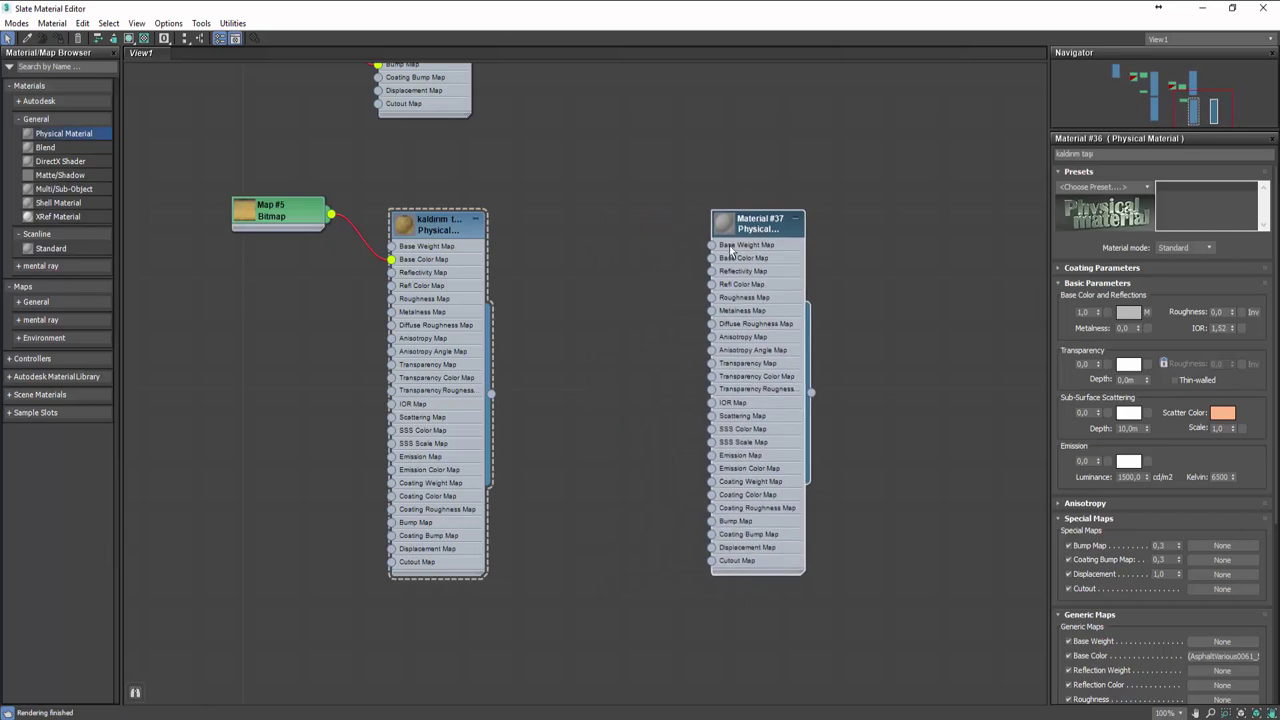
Step: Rename Material #37 to 'kaldırım'
{"action": "left_click", "coordinate": [731, 252]}
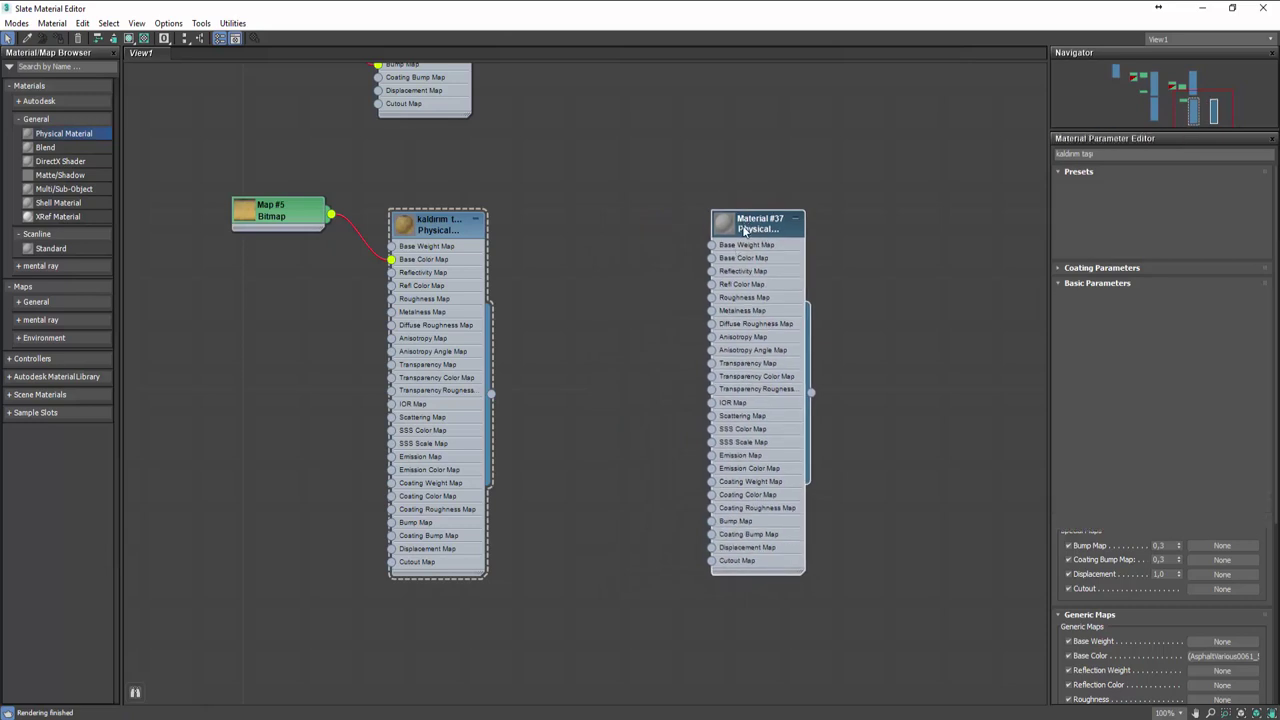
{"action": "left_click", "coordinate": [1117, 154]}
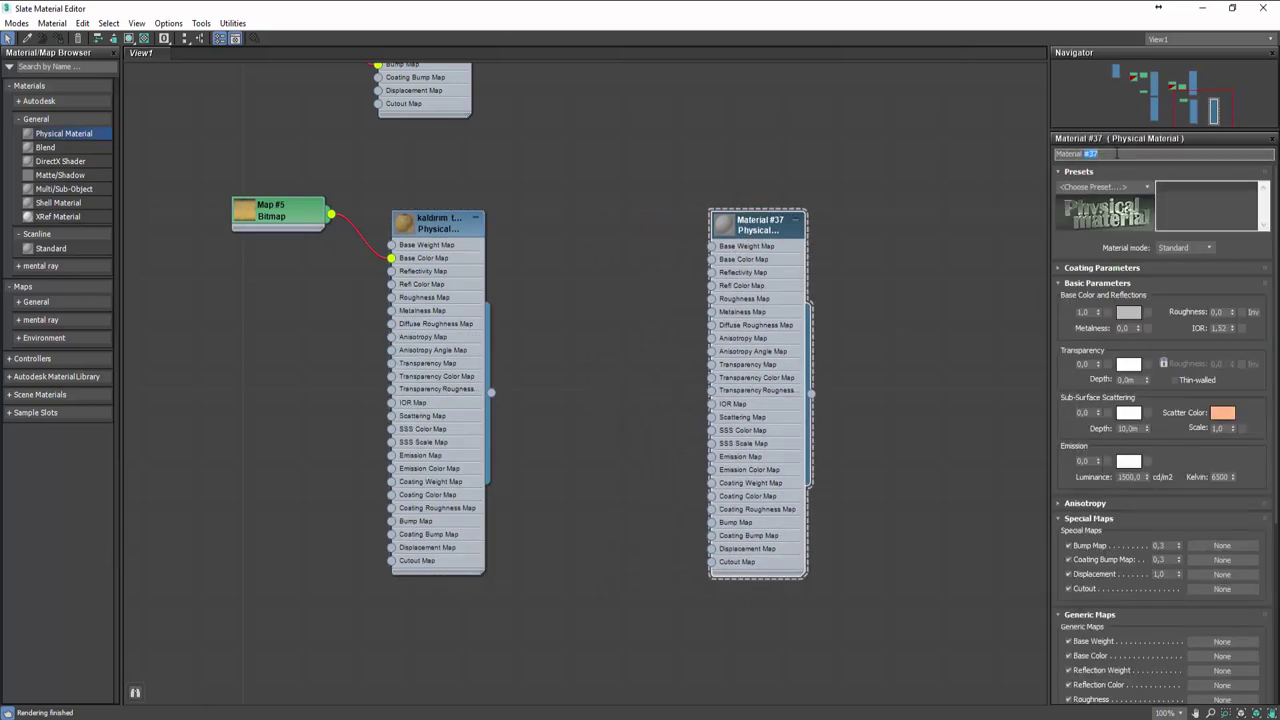
{"action": "left_click_drag", "start_coordinate": [1117, 154], "coordinate": [1012, 157]}
{"action": "type", "text": "kaldırım"}
{"action": "key", "text": "Return"}
Step: Wire a Roads0092_10_S bitmap (Map #6) into kaldırım's base colour
{"action": "left_click_drag", "start_coordinate": [711, 259], "coordinate": [657, 276]}
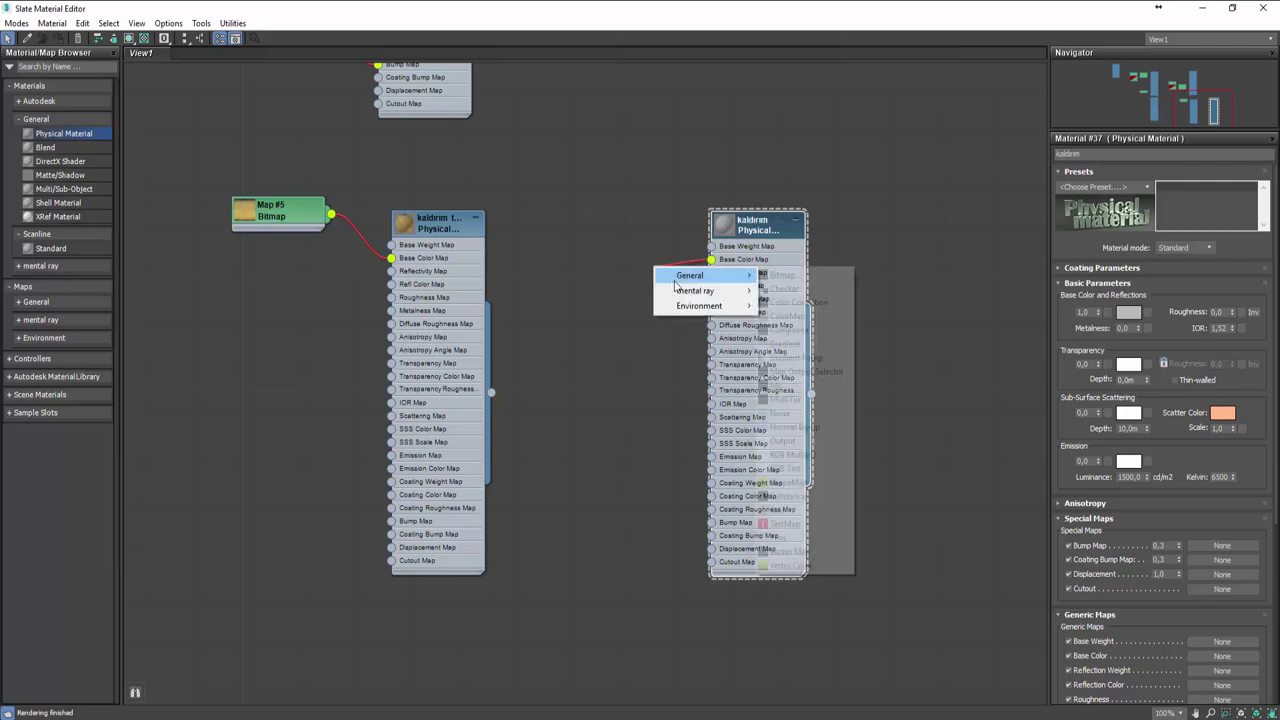
{"action": "left_click", "coordinate": [800, 289]}
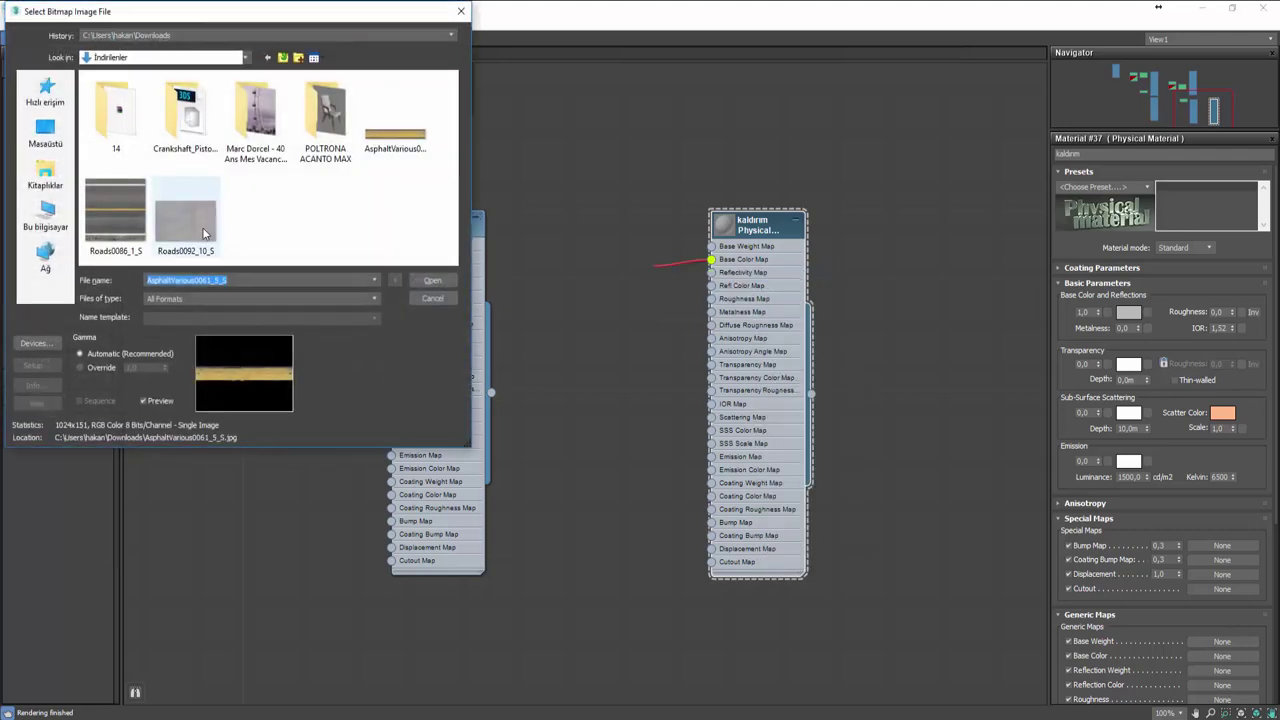
{"action": "left_click", "coordinate": [186, 215]}
{"action": "left_click", "coordinate": [429, 281]}
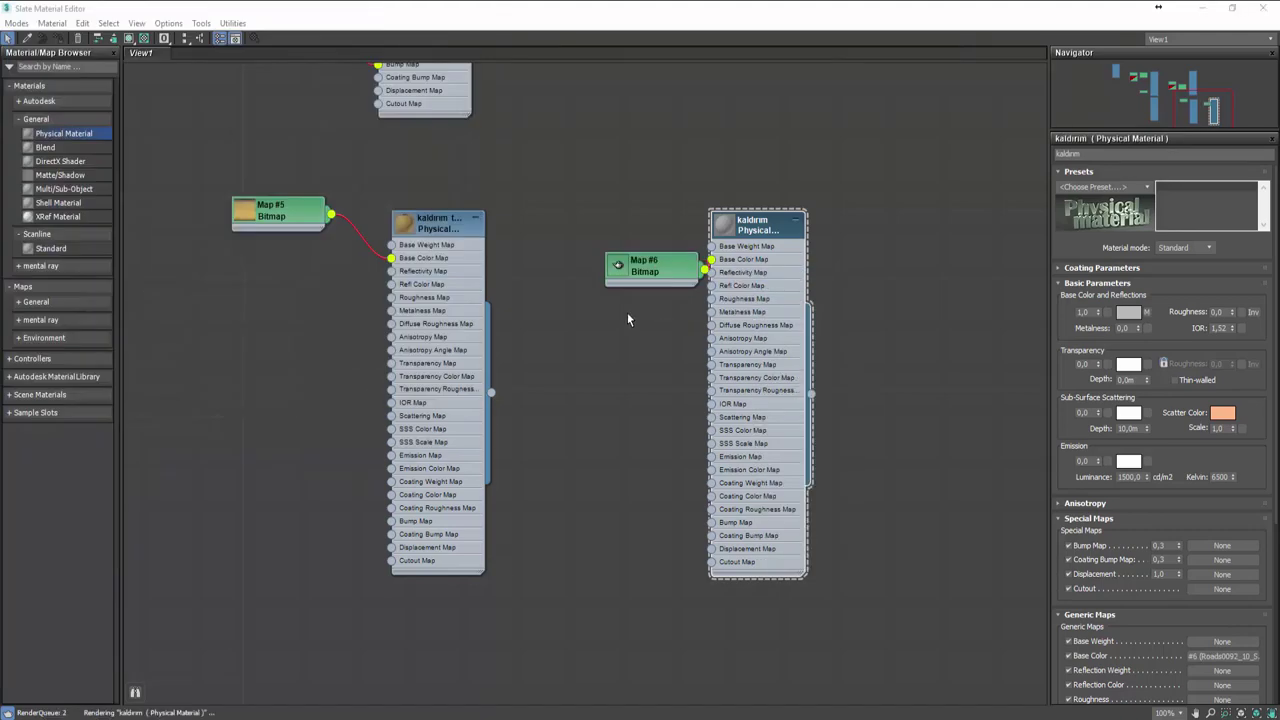
Step: Rearrange the graph and add a new Physical Material #38
{"action": "left_click_drag", "start_coordinate": [761, 230], "coordinate": [787, 238]}
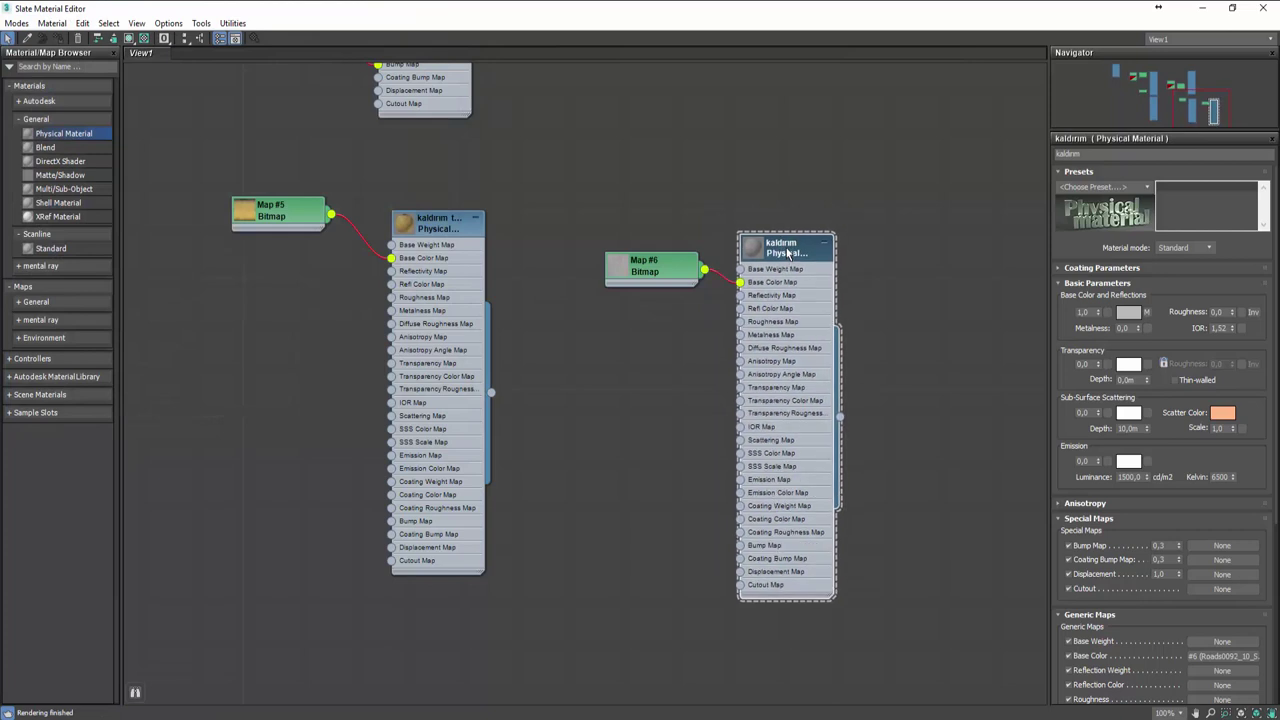
{"action": "mouse_move", "coordinate": [787, 238]}
{"action": "middle_mouse_down"}
{"action": "mouse_move", "coordinate": [781, 308]}
{"action": "mouse_move", "coordinate": [749, 342]}
{"action": "middle_mouse_up"}
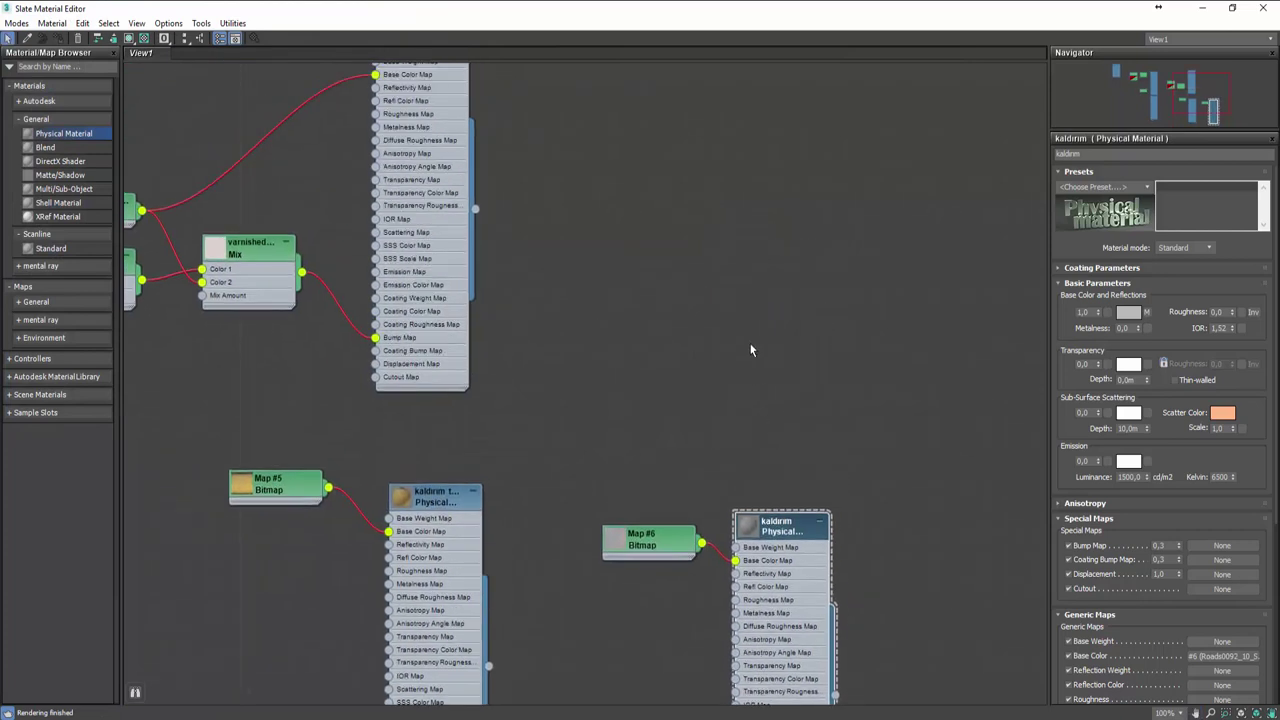
{"action": "middle_click_drag", "start_coordinate": [760, 266], "coordinate": [754, 400]}
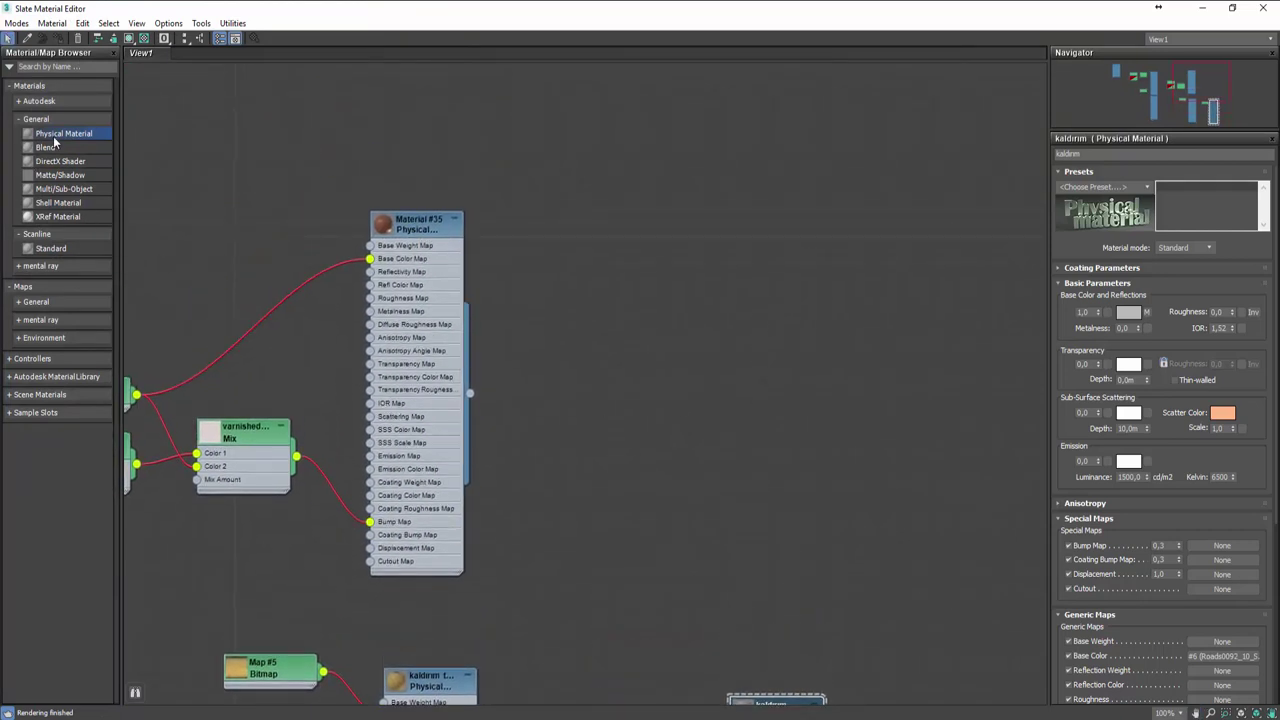
{"action": "mouse_move", "coordinate": [621, 254]}
{"action": "left_mouse_down"}
{"action": "mouse_move", "coordinate": [757, 254]}
{"action": "mouse_move", "coordinate": [797, 226]}
{"action": "left_mouse_up"}
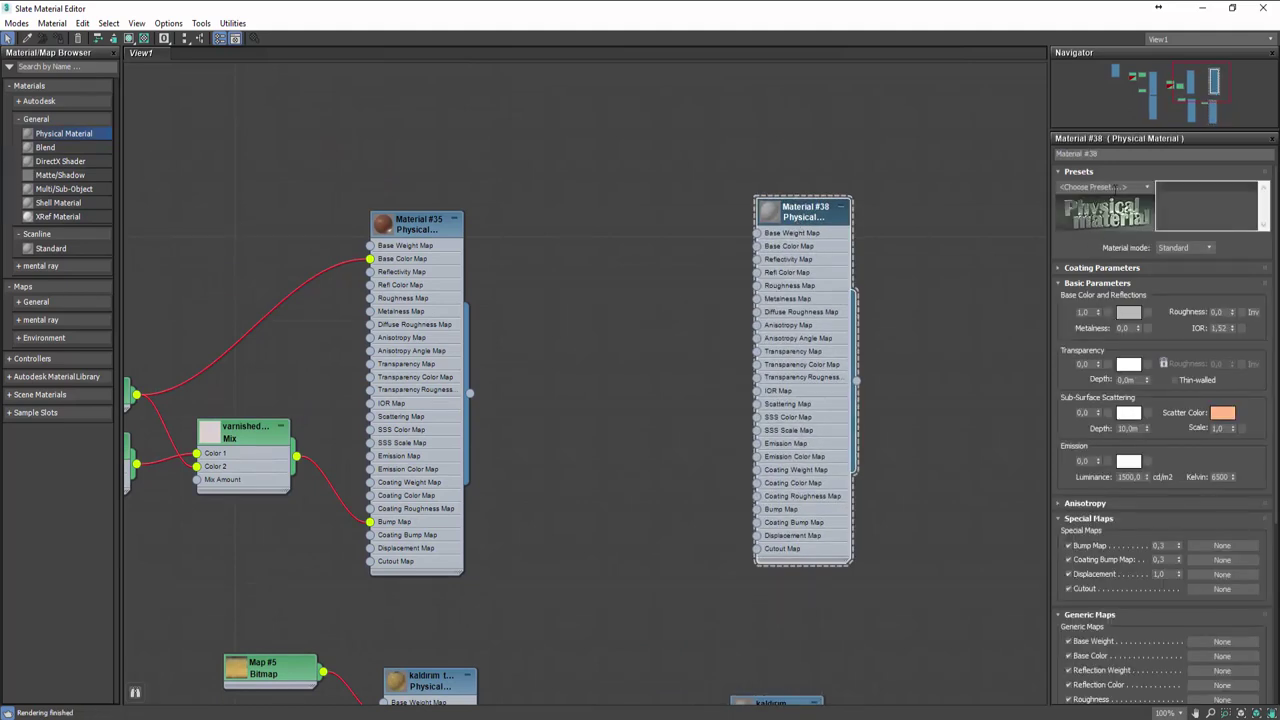
Step: Connect a Roads0086_1_S bitmap (Map #7) to Material #38's base colour
{"action": "left_click_drag", "start_coordinate": [756, 246], "coordinate": [698, 258]}
{"action": "left_click", "coordinate": [835, 270]}
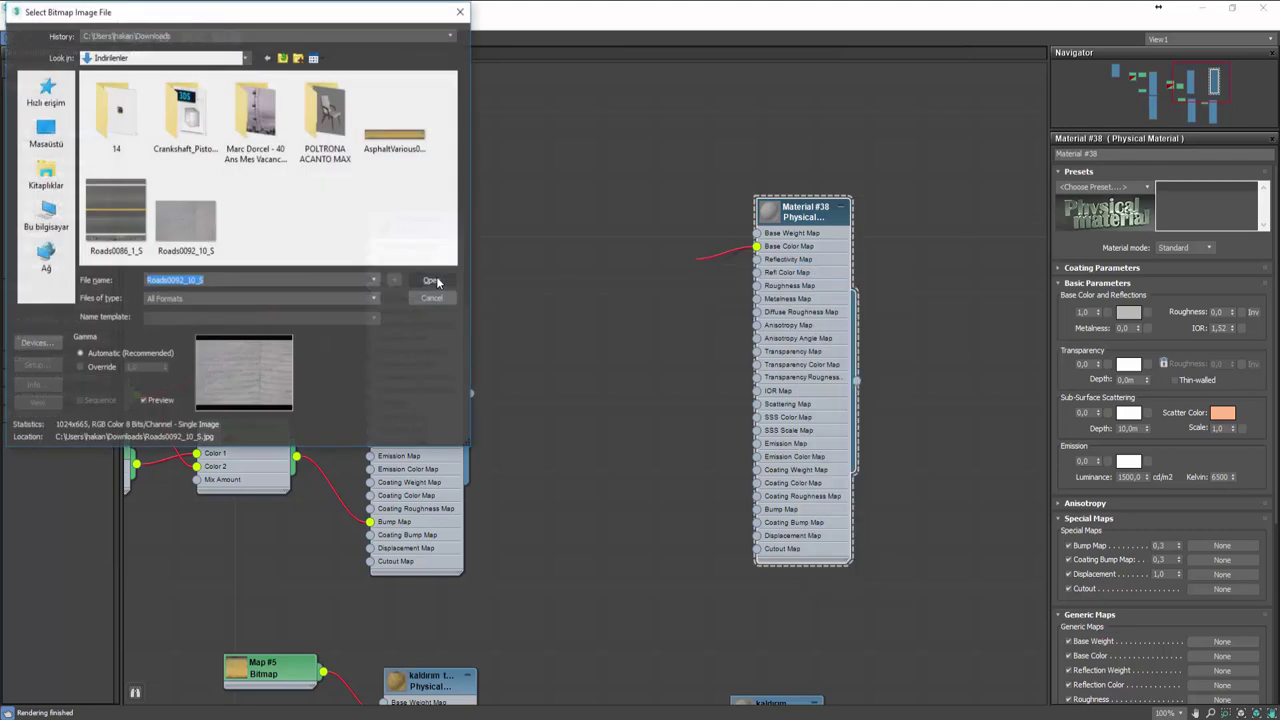
{"action": "left_click", "coordinate": [112, 232]}
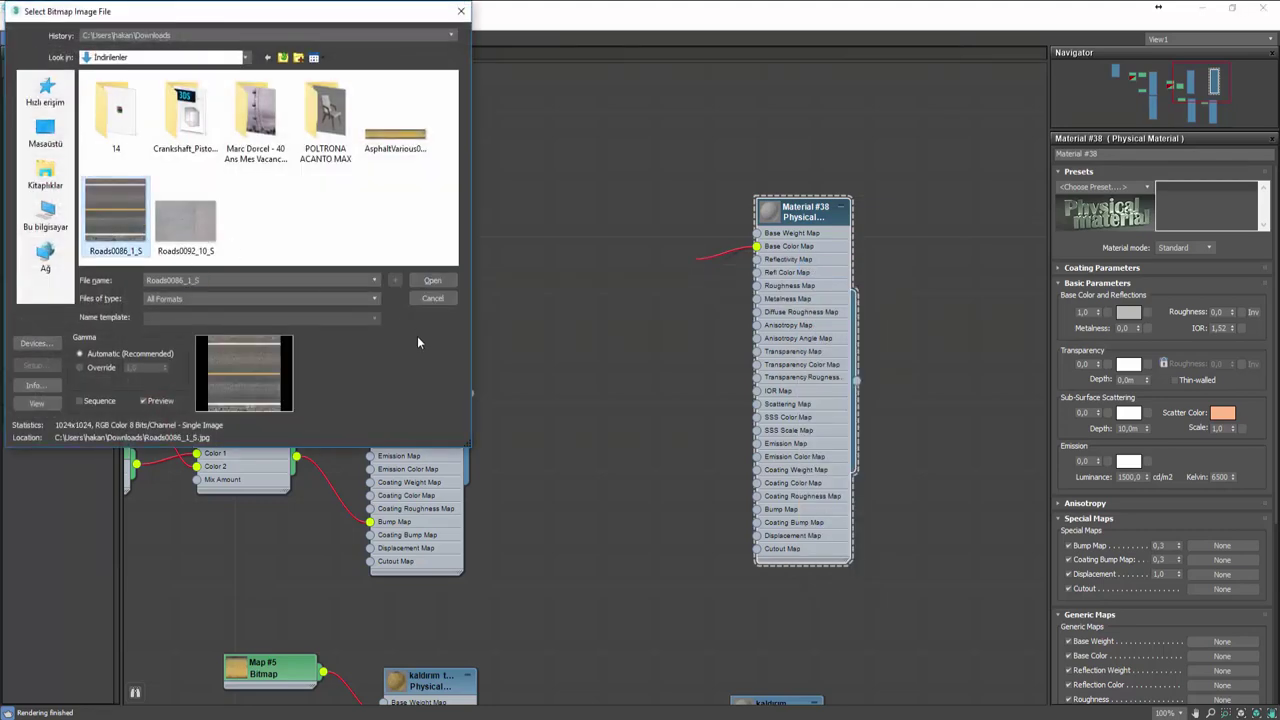
{"action": "left_click", "coordinate": [437, 281]}
{"action": "left_click_drag", "start_coordinate": [702, 258], "coordinate": [676, 218]}
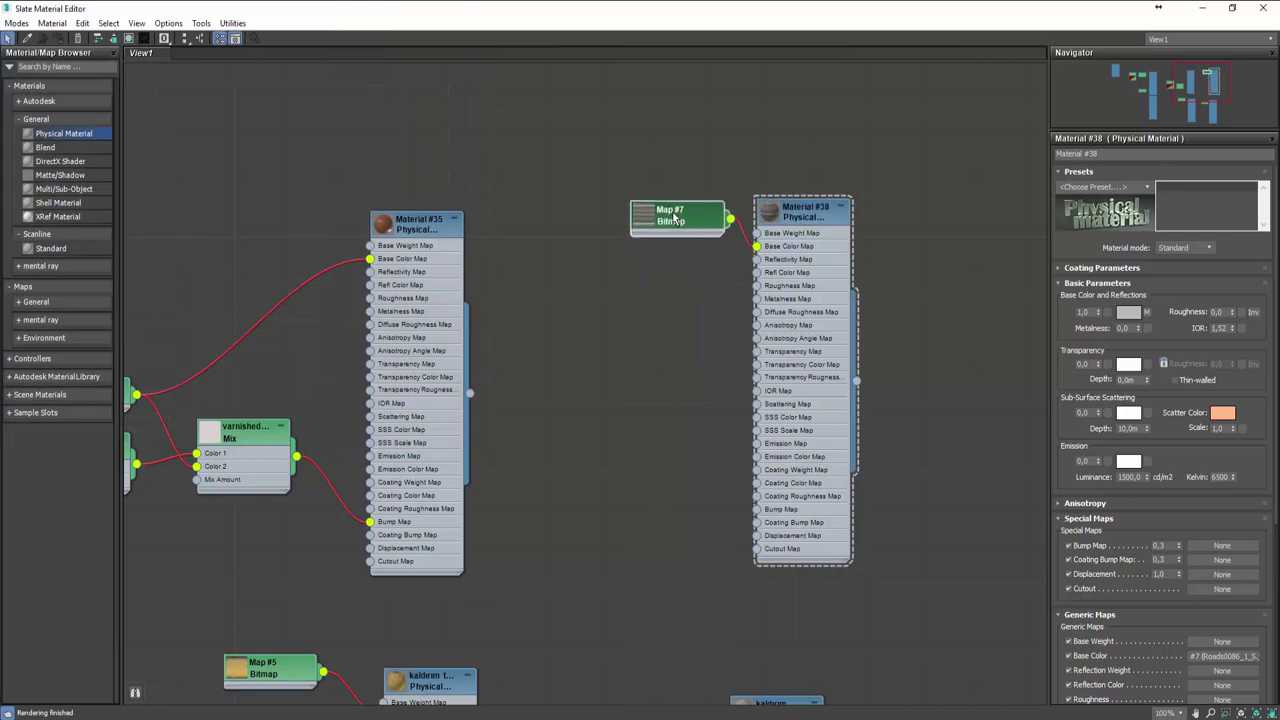
{"action": "scroll", "coordinate": [631, 267], "scroll_direction": "down", "scroll_amount": 5}
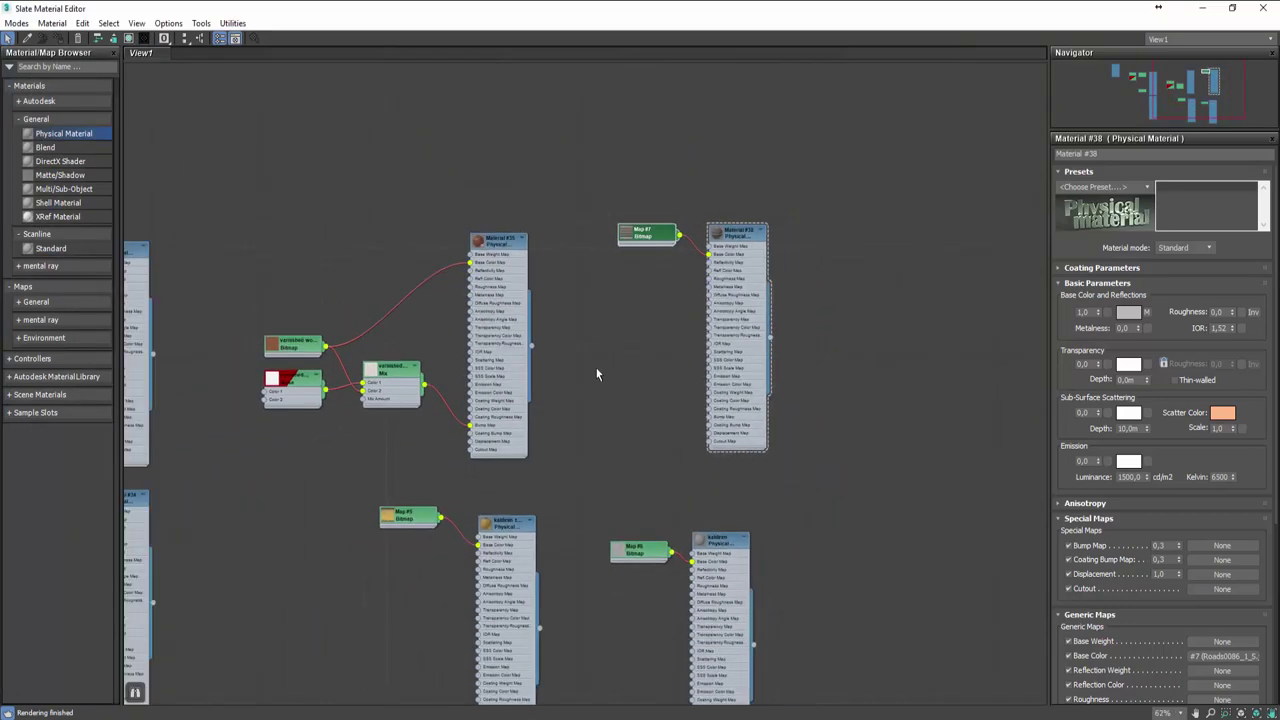
{"action": "scroll", "coordinate": [700, 271], "scroll_direction": "down", "scroll_amount": 2}
{"action": "mouse_move", "coordinate": [597, 375]}
{"action": "middle_mouse_down"}
{"action": "mouse_move", "coordinate": [700, 271]}
{"action": "mouse_move", "coordinate": [700, 343]}
{"action": "mouse_move", "coordinate": [766, 329]}
{"action": "middle_mouse_up"}
{"action": "scroll", "coordinate": [694, 286], "scroll_direction": "up", "scroll_amount": 2}
{"action": "scroll", "coordinate": [690, 280], "scroll_direction": "down", "scroll_amount": 2}
{"action": "scroll", "coordinate": [705, 330], "scroll_direction": "up", "scroll_amount": 1}
{"action": "scroll", "coordinate": [723, 309], "scroll_direction": "down", "scroll_amount": 2}
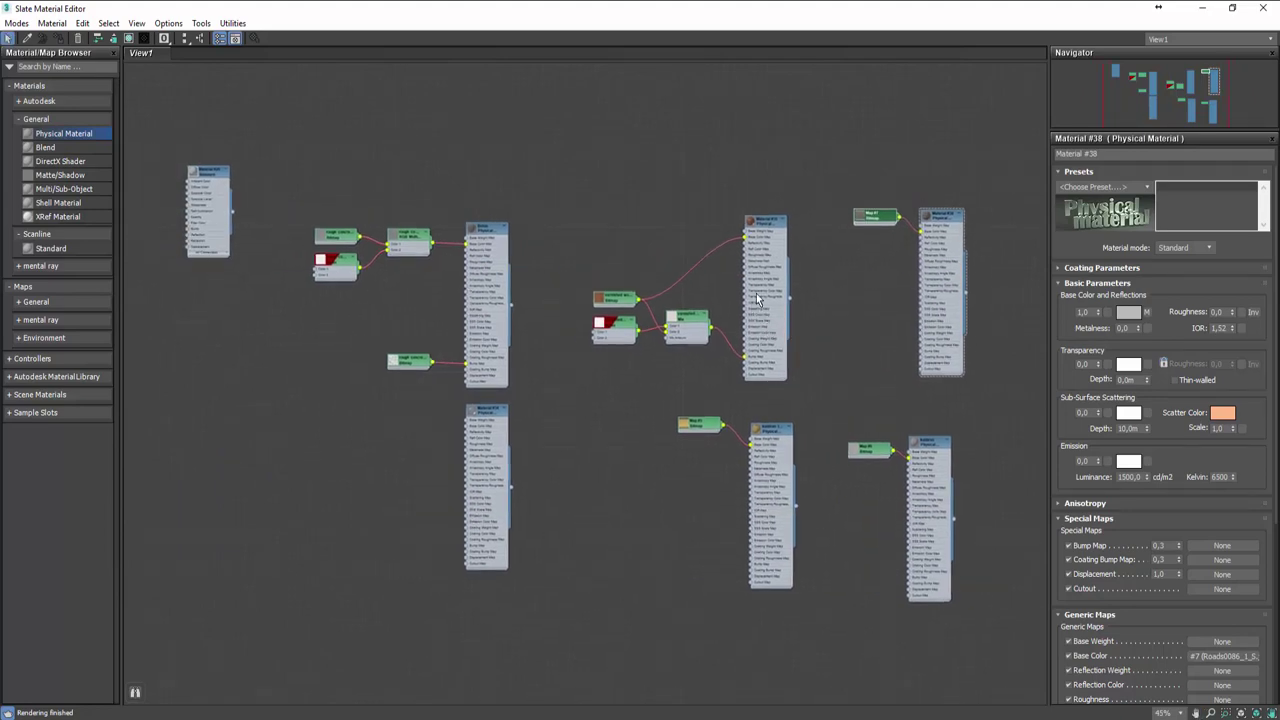
Step: Restore the Slate Material Editor to a window and move it aside to reveal the scene
{"action": "double_click", "coordinate": [710, 7]}
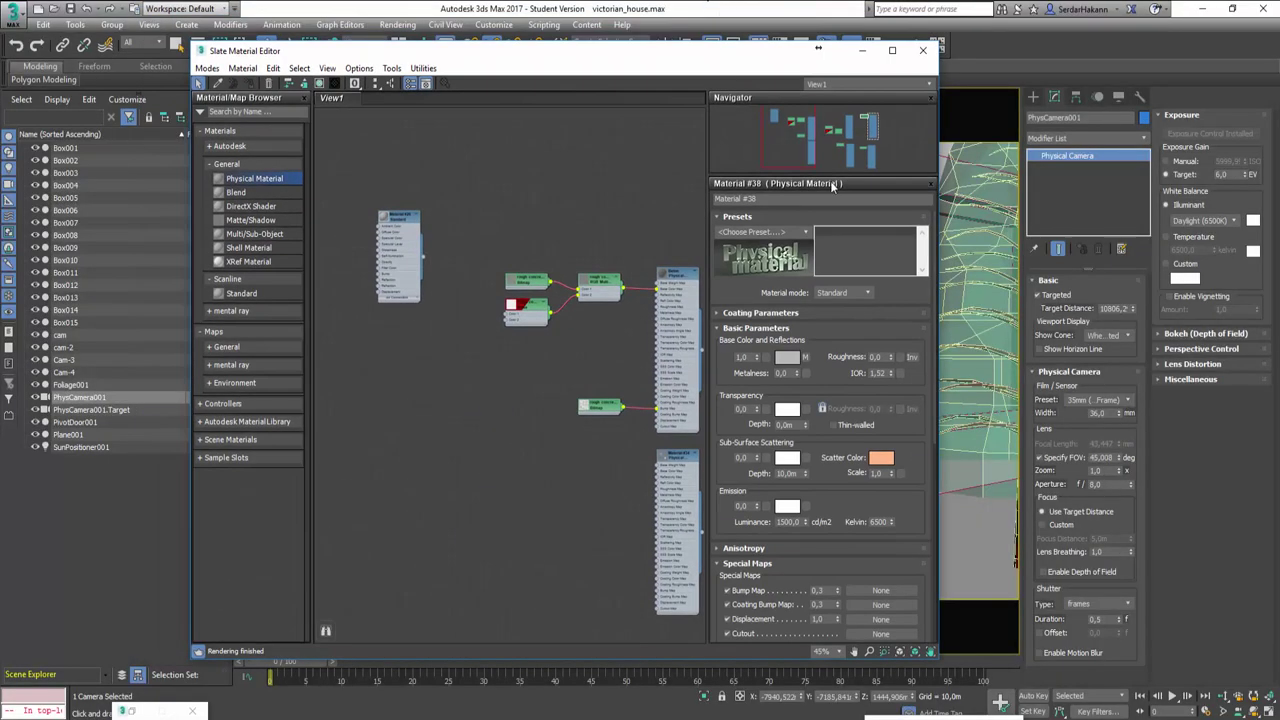
{"action": "scroll", "coordinate": [560, 315], "scroll_direction": "up", "scroll_amount": 2}
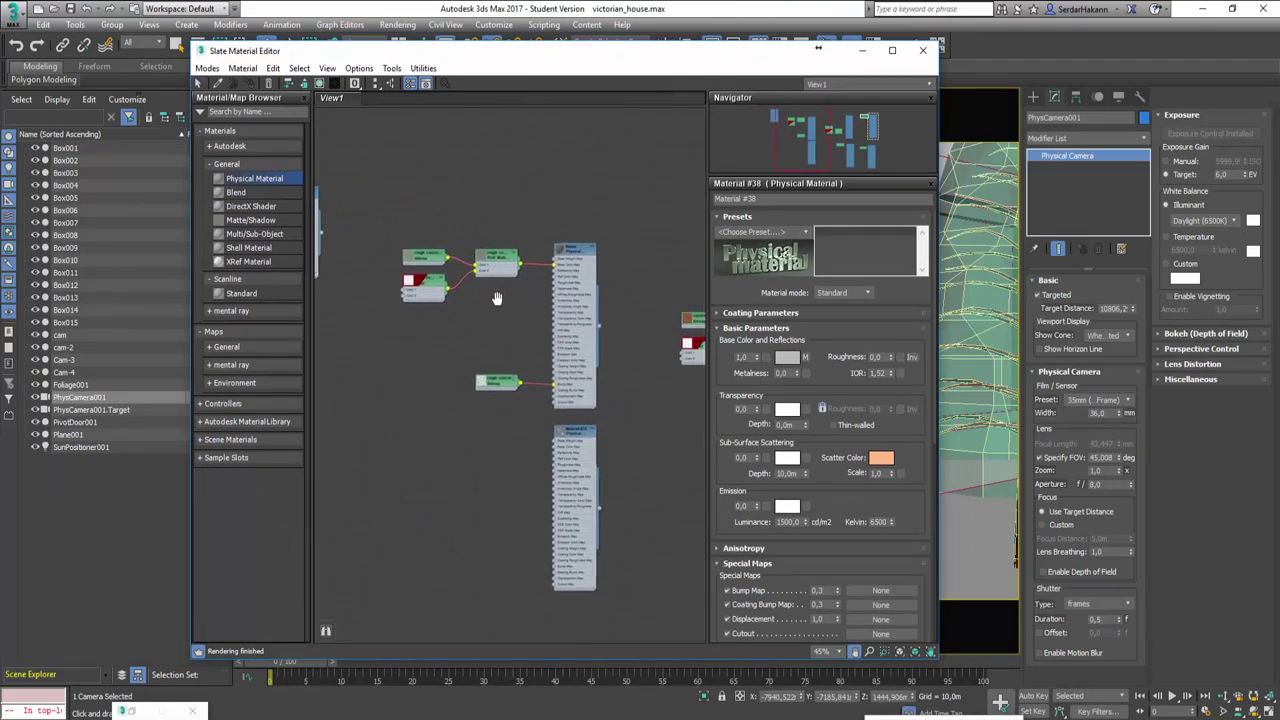
{"action": "scroll", "coordinate": [495, 290], "scroll_direction": "up", "scroll_amount": 1}
{"action": "scroll", "coordinate": [520, 270], "scroll_direction": "up", "scroll_amount": 1}
{"action": "scroll", "coordinate": [551, 243], "scroll_direction": "up", "scroll_amount": 1}
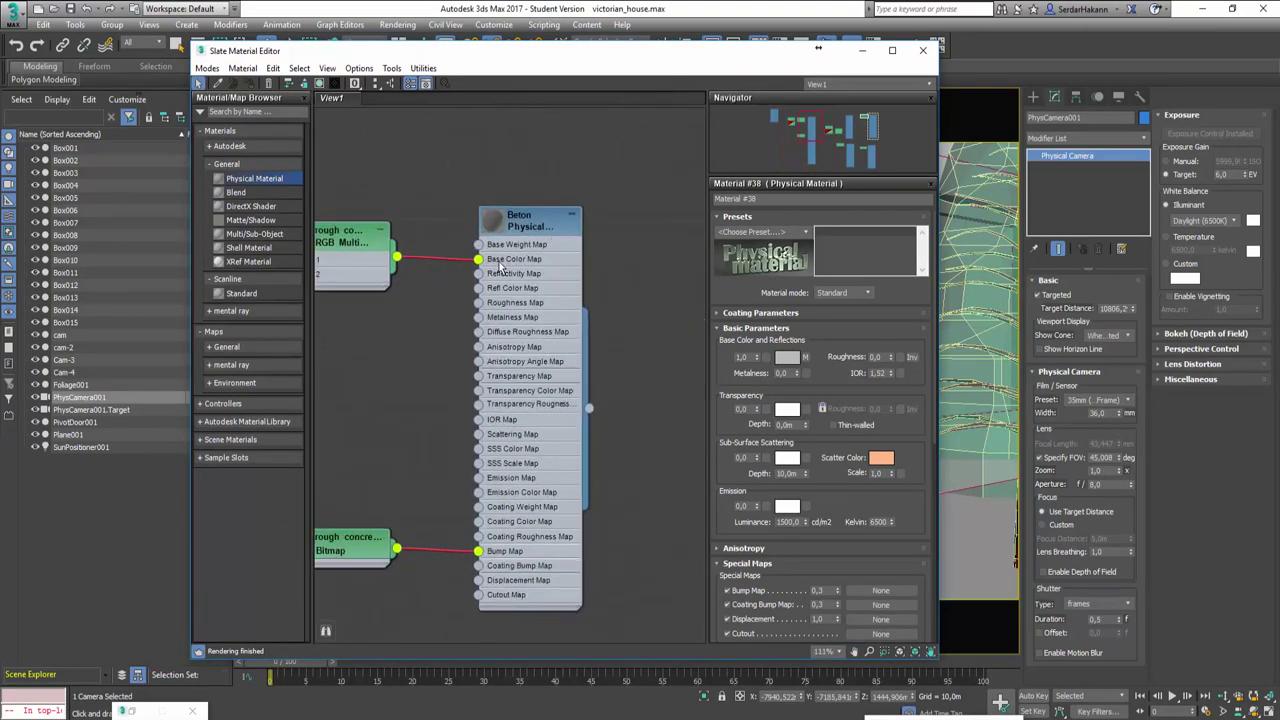
{"action": "scroll", "coordinate": [500, 265], "scroll_direction": "down", "scroll_amount": 1}
{"action": "scroll", "coordinate": [500, 264], "scroll_direction": "down", "scroll_amount": 1}
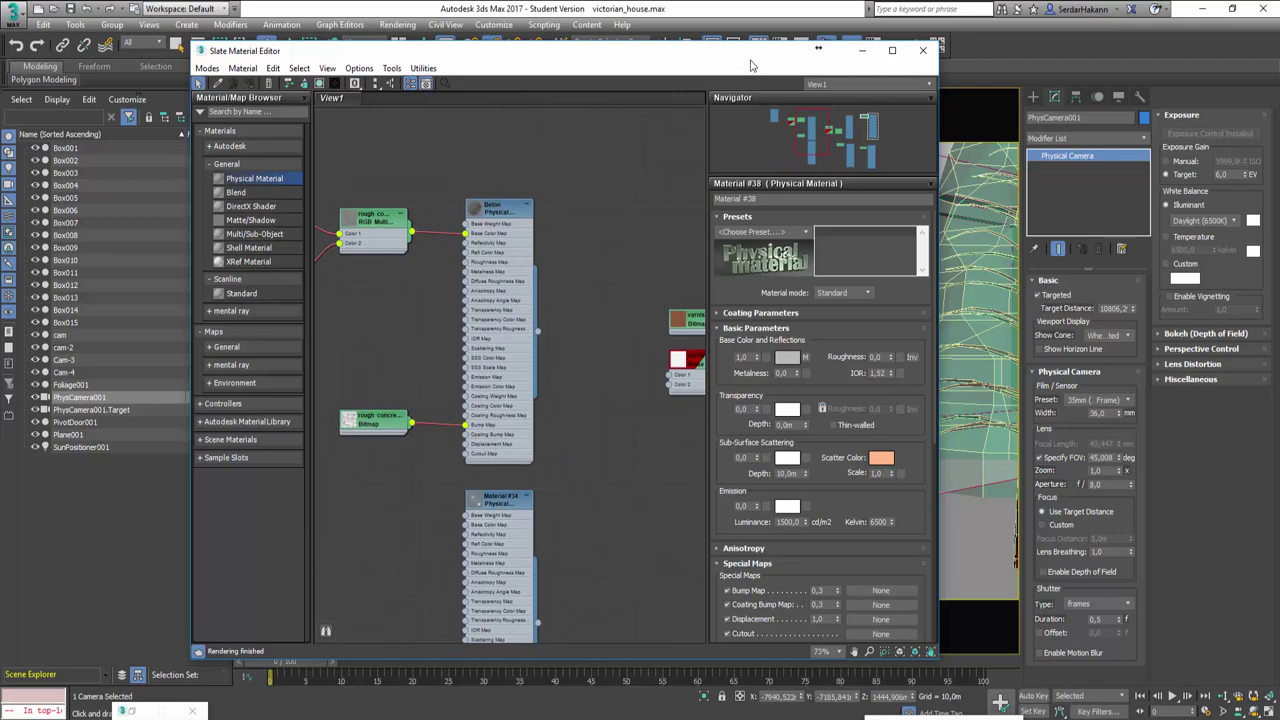
{"action": "left_click_drag", "start_coordinate": [752, 65], "coordinate": [415, 65]}
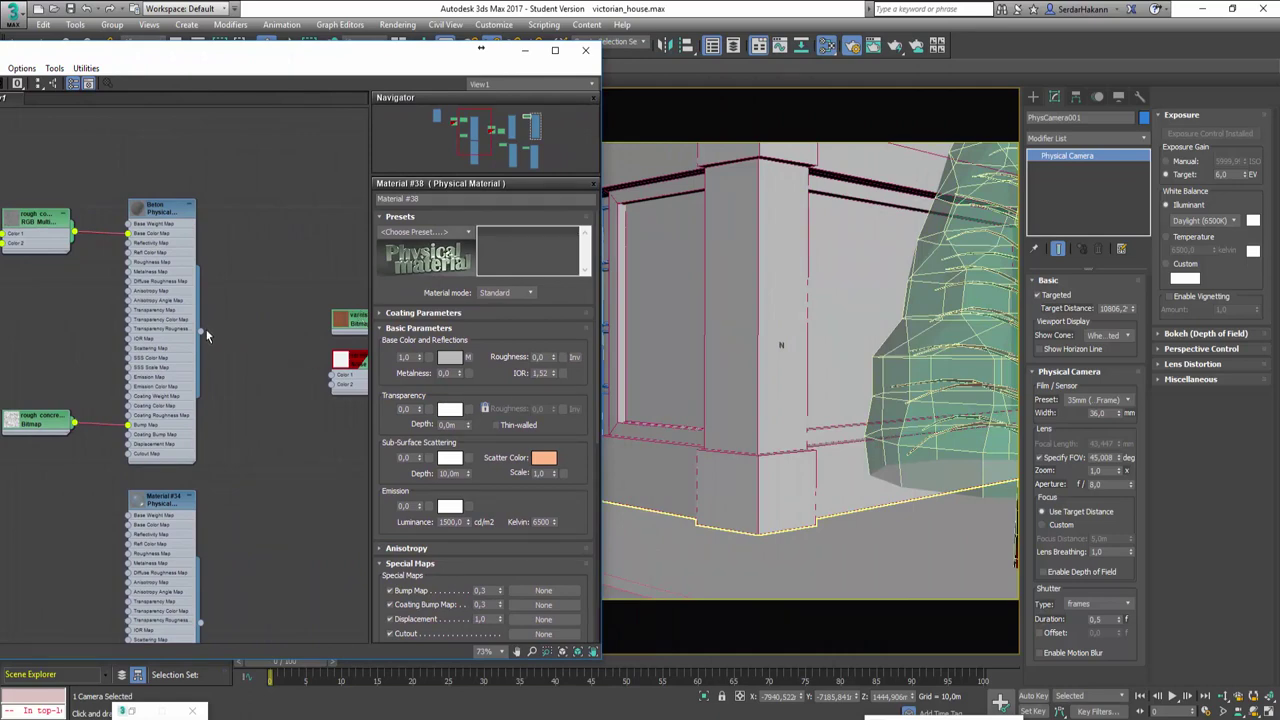
Step: Assign the Beton material to column Box001 and show its texture in the viewport
{"action": "left_click_drag", "start_coordinate": [201, 334], "coordinate": [736, 498]}
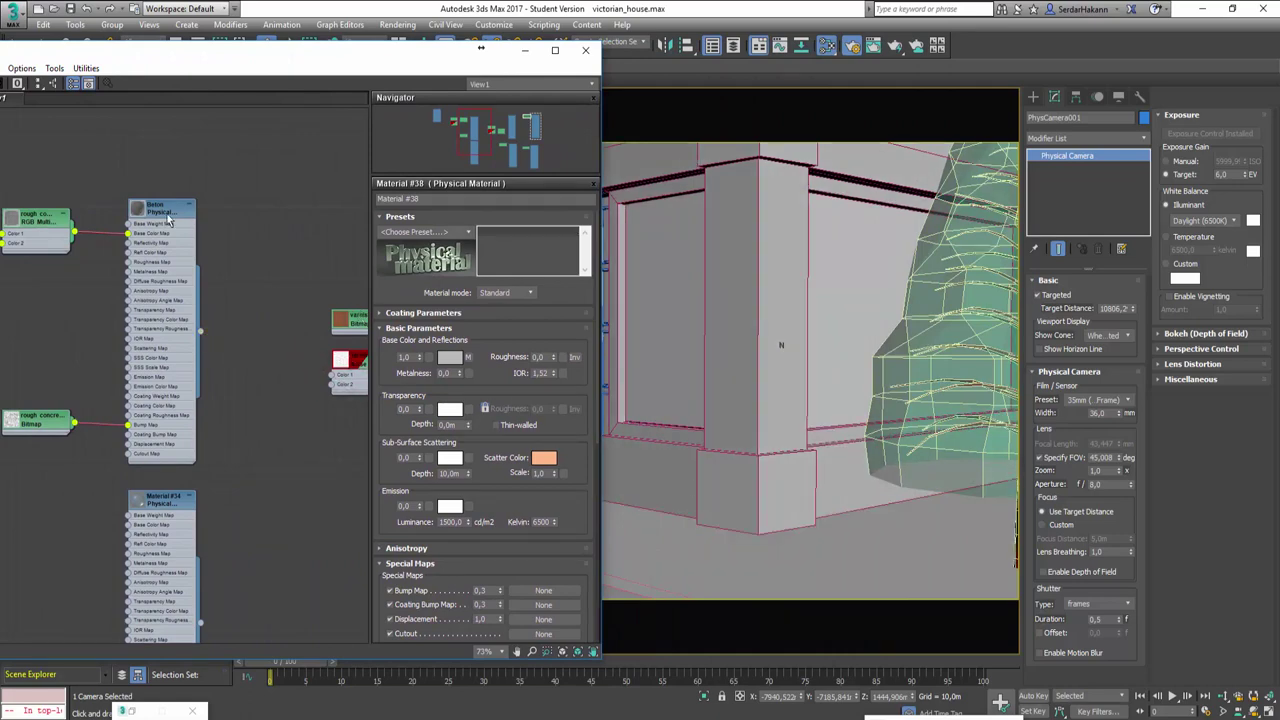
{"action": "left_click", "coordinate": [744, 430]}
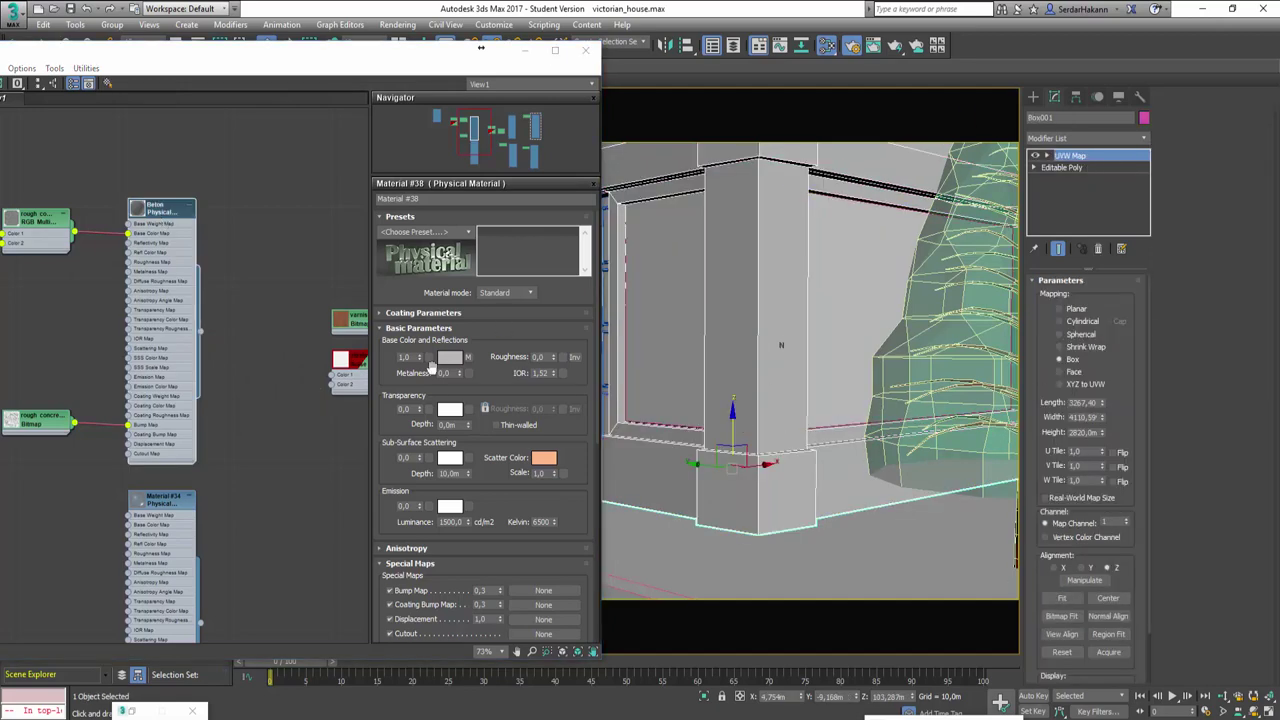
{"action": "right_click", "coordinate": [167, 213]}
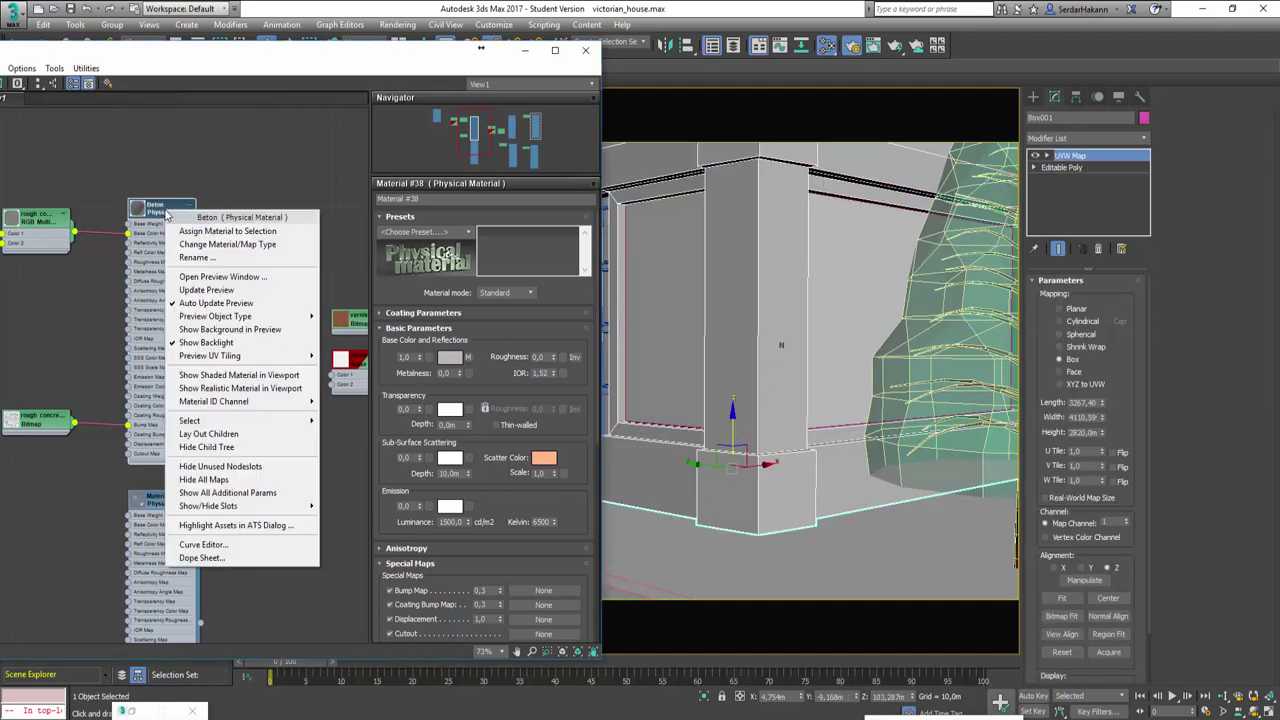
{"action": "left_click", "coordinate": [288, 379]}
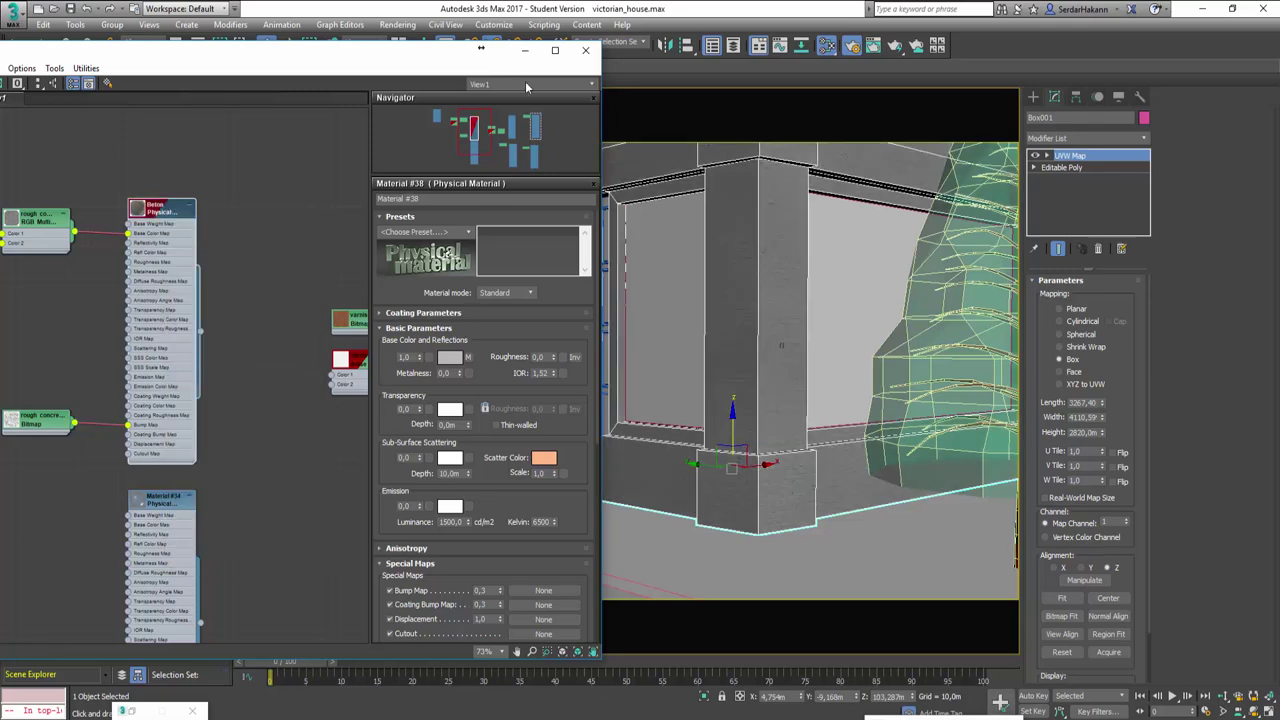
Step: Minimize the Slate Material Editor to reveal the full camera viewport
{"action": "left_click", "coordinate": [524, 55]}
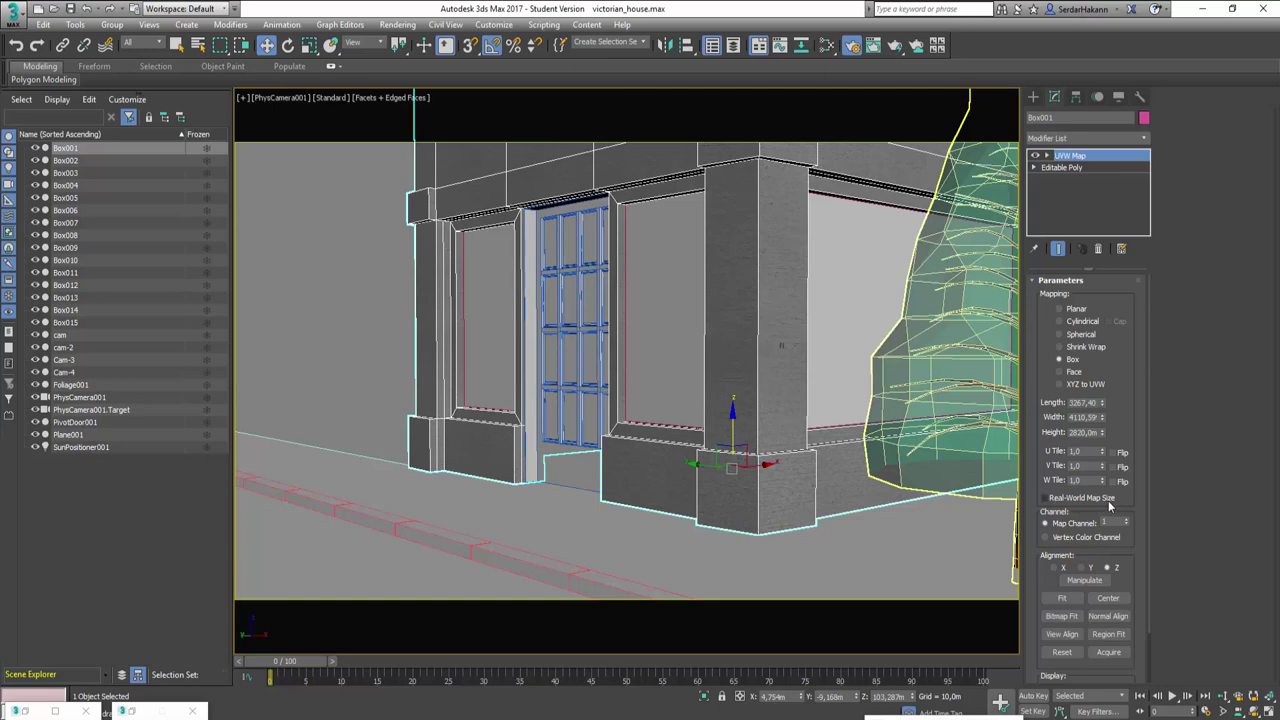
Step: Set Box001's UVW box mapping to 5270 × 5270 × 6000 with Real-World Map Size off
{"action": "left_click", "coordinate": [1057, 498]}
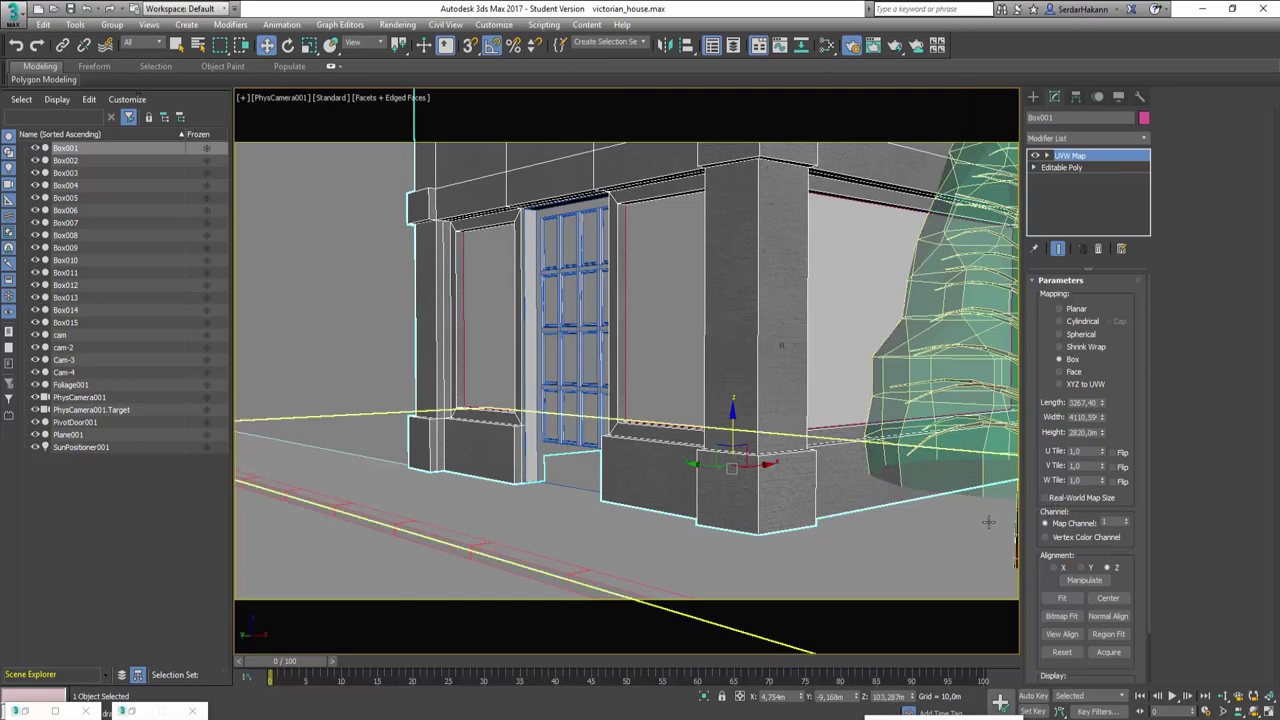
{"action": "left_click", "coordinate": [1063, 501]}
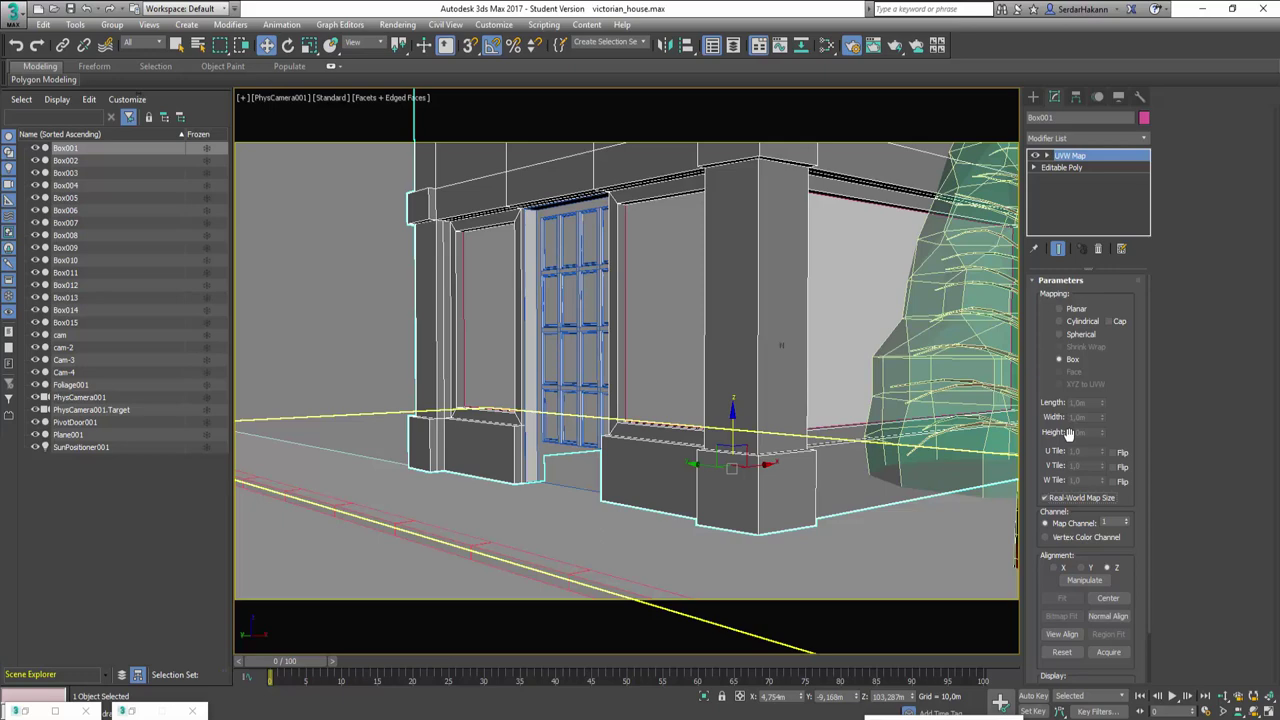
{"action": "left_click", "coordinate": [1063, 504]}
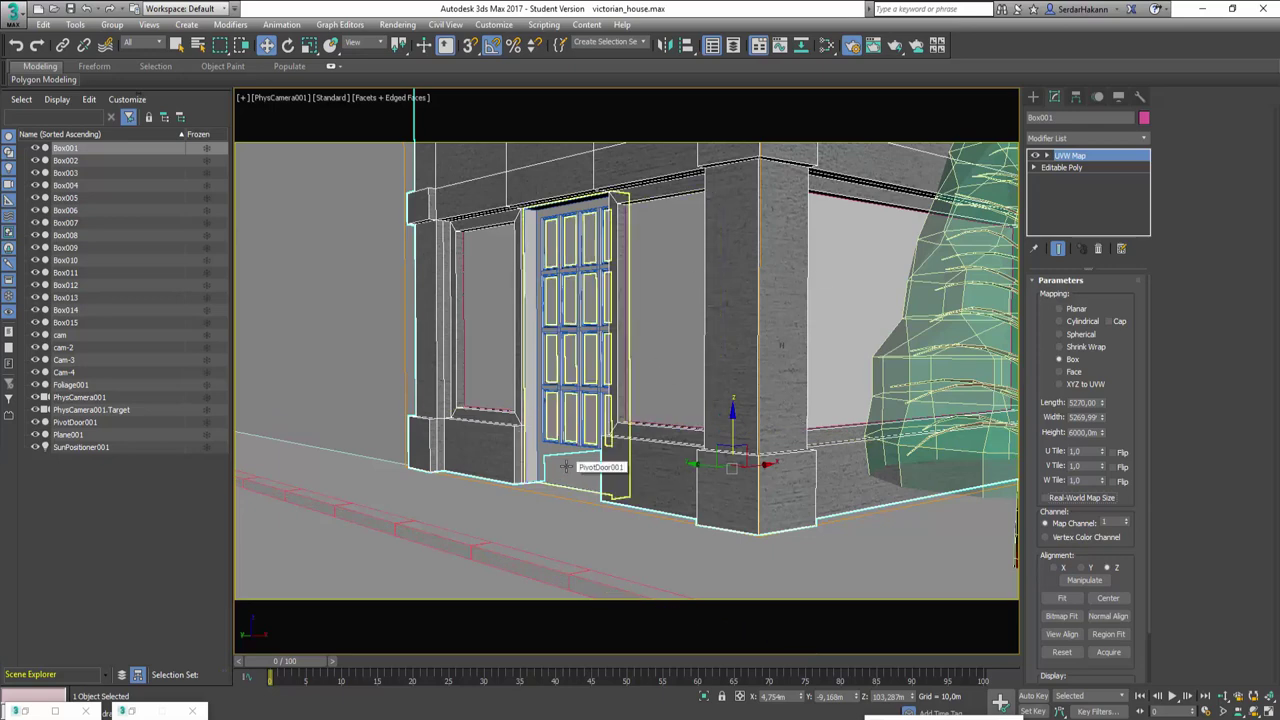
Step: Apply Material #35 to the door PivotDoor001
{"action": "key", "text": "m"}
{"action": "middle_click_drag", "start_coordinate": [285, 358], "coordinate": [38, 366]}
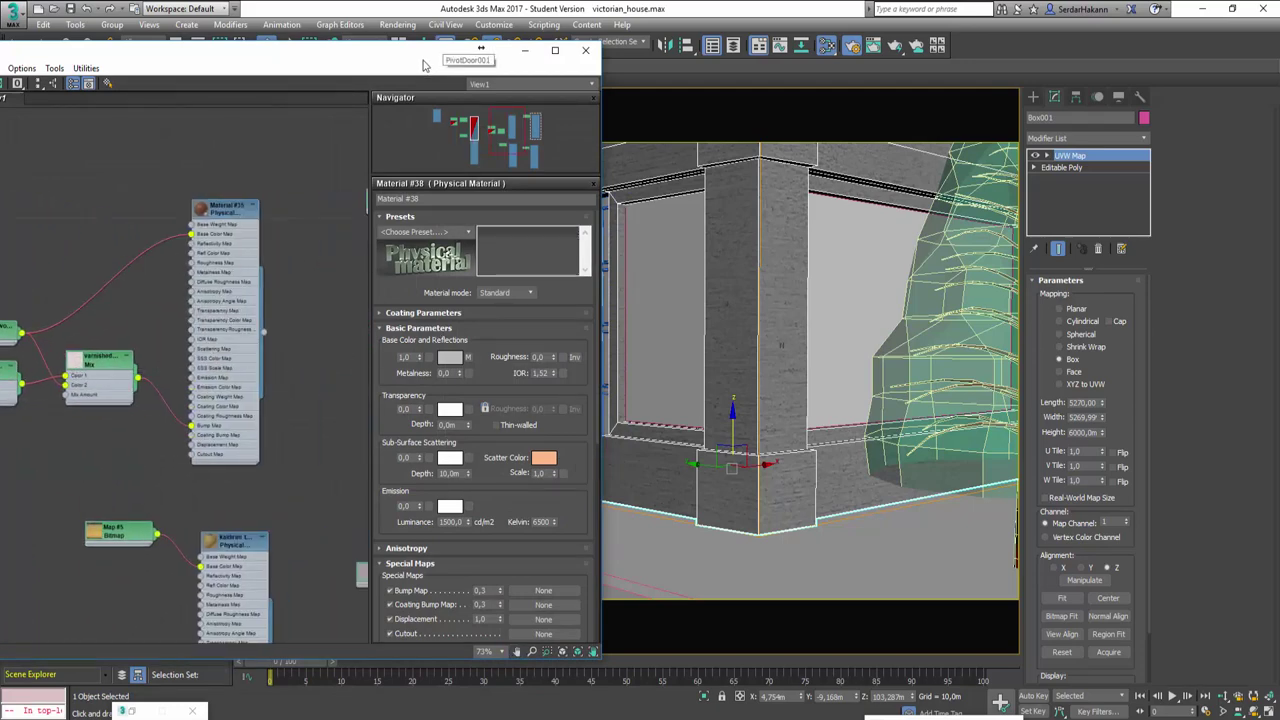
{"action": "left_click_drag", "start_coordinate": [425, 65], "coordinate": [305, 53]}
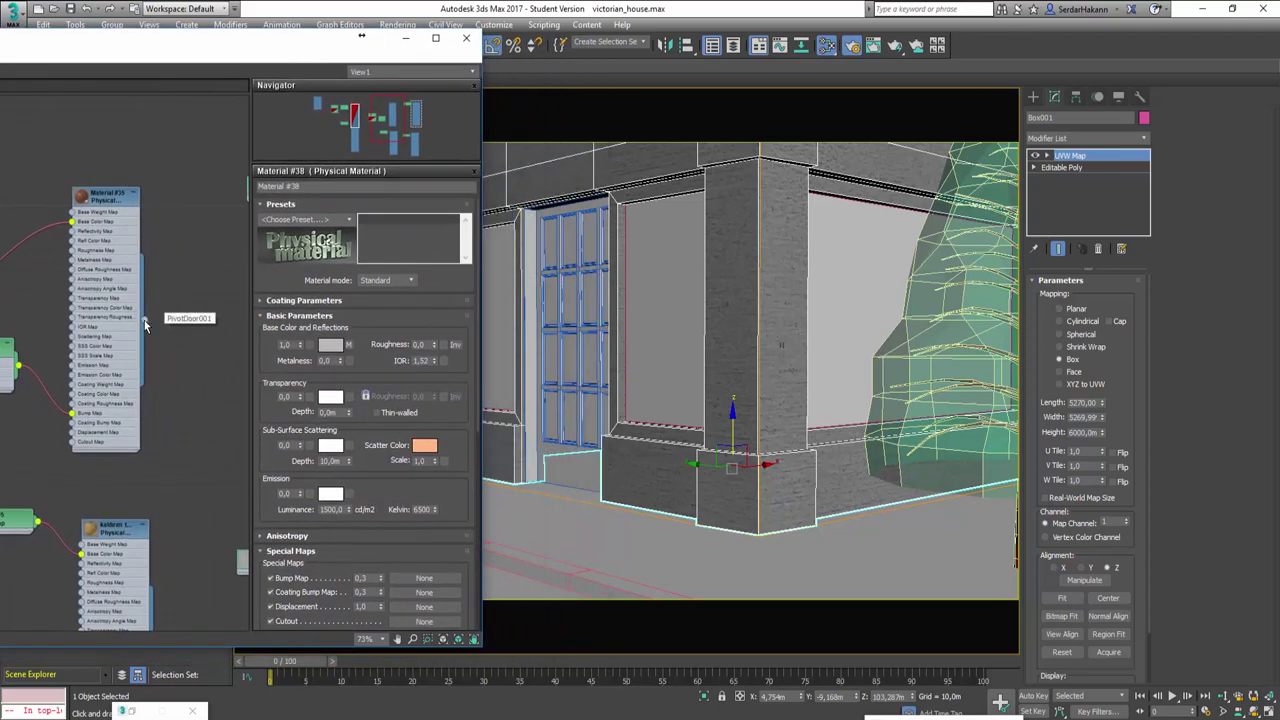
{"action": "left_click_drag", "start_coordinate": [144, 320], "coordinate": [563, 493]}
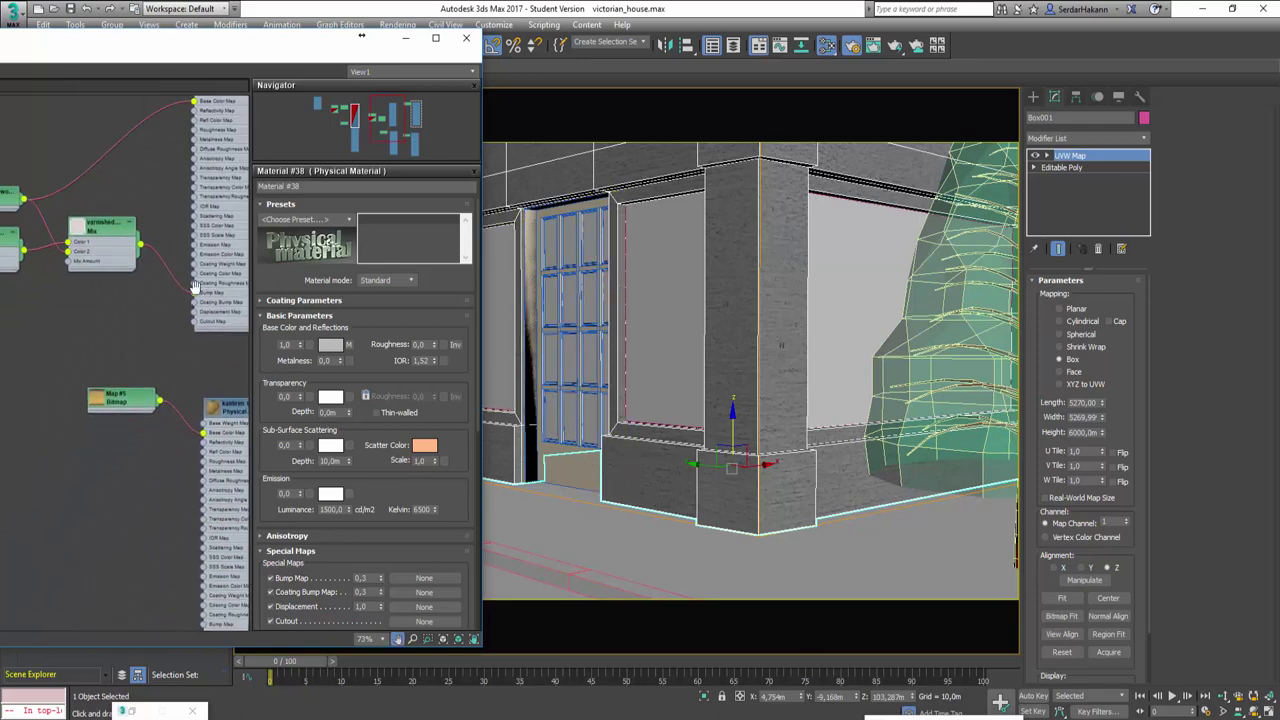
Step: Assign Material #34 to the door panel and the wall panels beside the door
{"action": "middle_click_drag", "start_coordinate": [35, 446], "coordinate": [77, 389]}
{"action": "middle_click_drag", "start_coordinate": [312, 376], "coordinate": [405, 393]}
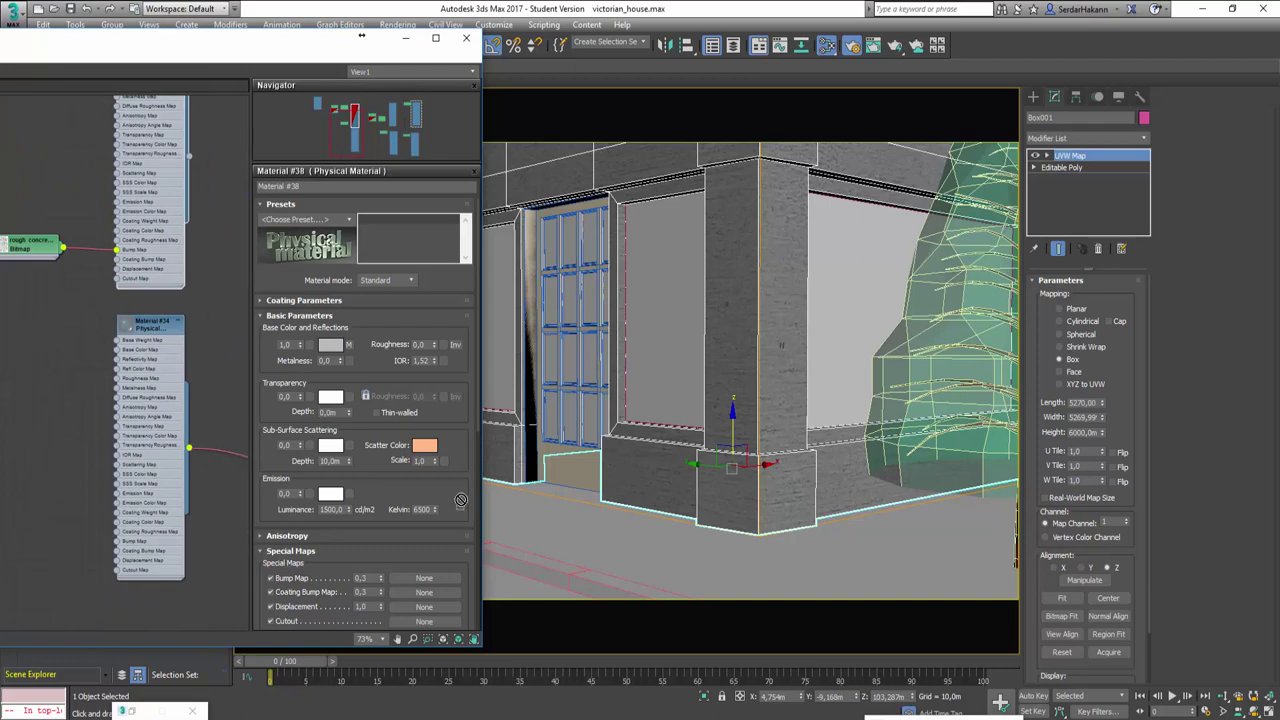
{"action": "left_click_drag", "start_coordinate": [188, 446], "coordinate": [673, 396]}
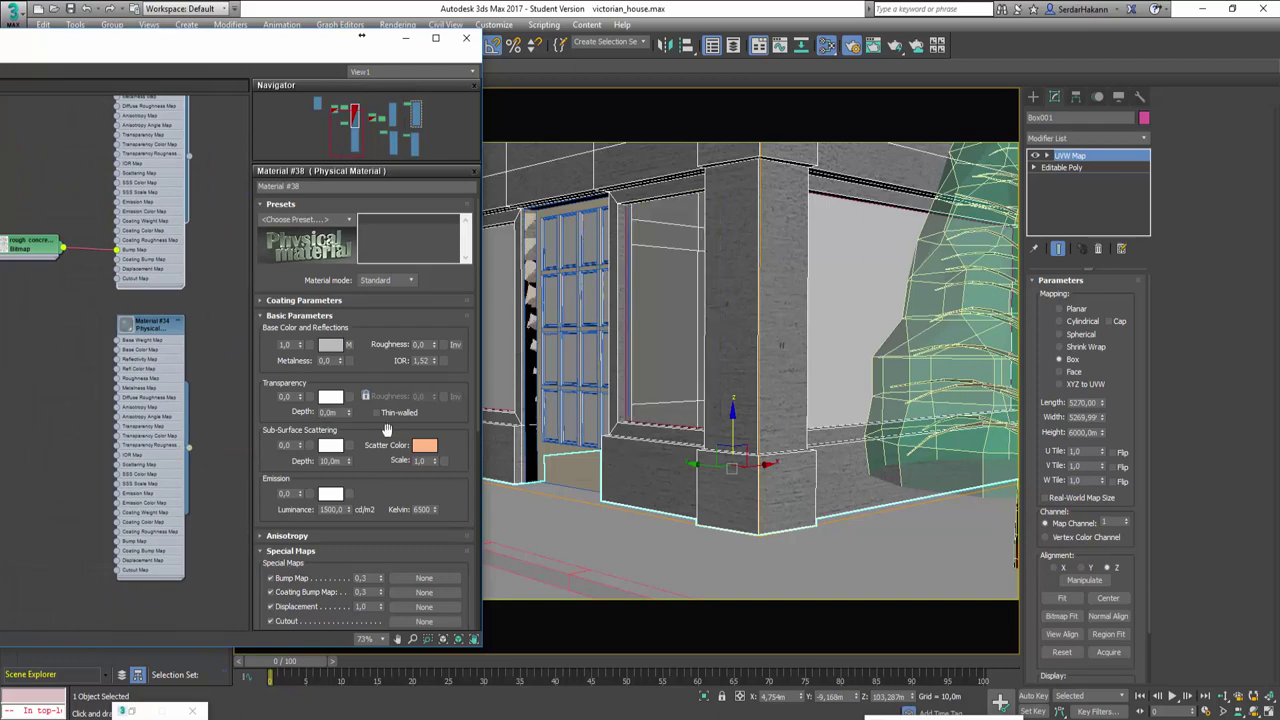
{"action": "left_click_drag", "start_coordinate": [189, 448], "coordinate": [504, 391]}
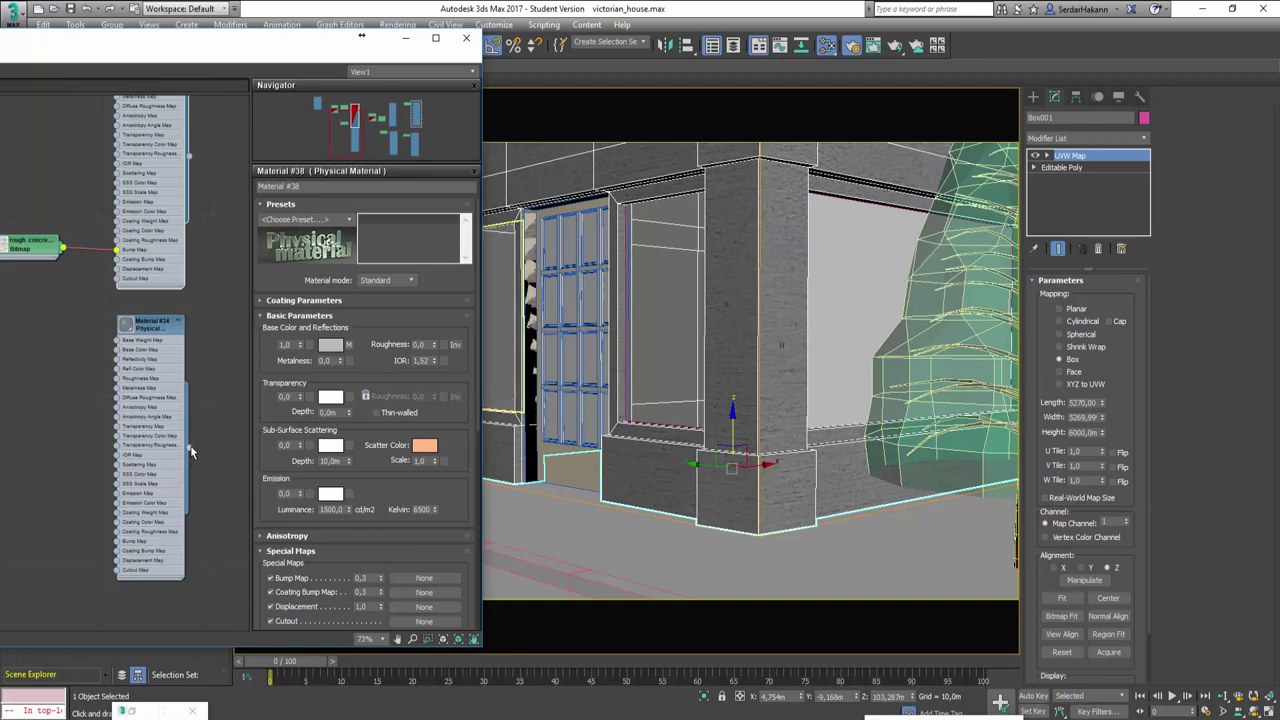
{"action": "left_click_drag", "start_coordinate": [190, 445], "coordinate": [868, 382]}
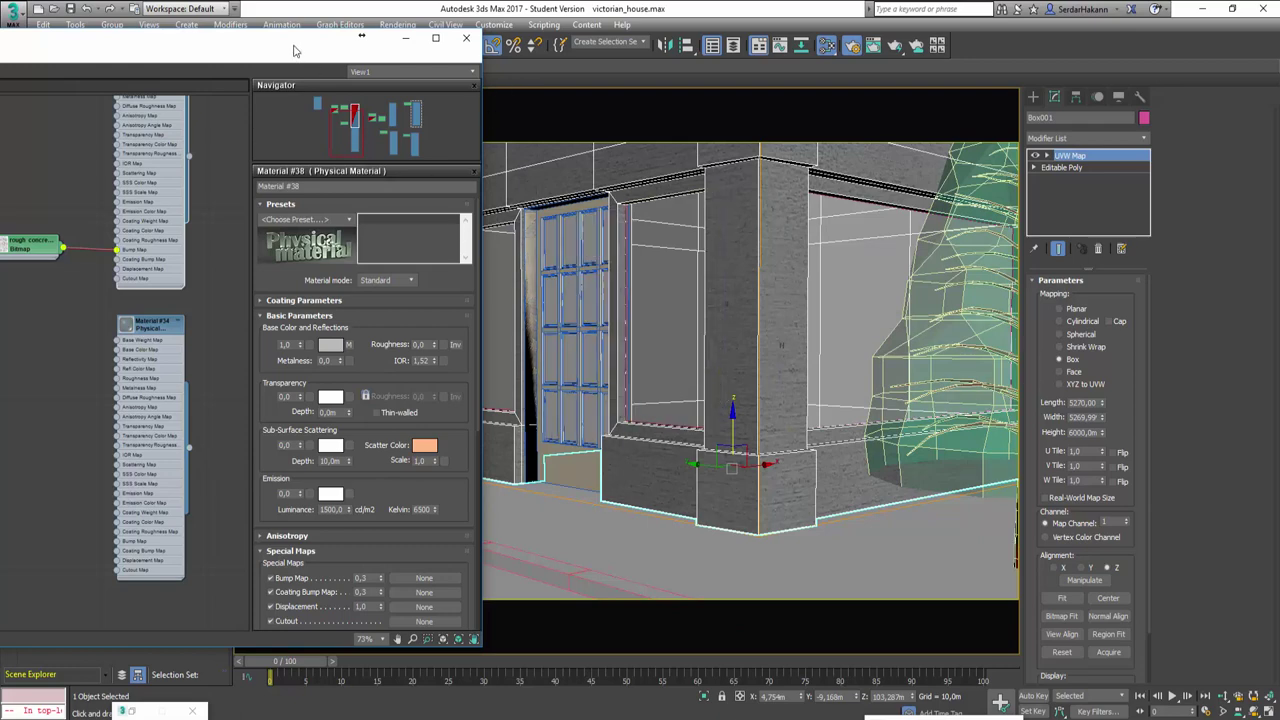
Step: Assign the darker pavement material to the floor
{"action": "mouse_move", "coordinate": [296, 48]}
{"action": "left_mouse_down"}
{"action": "mouse_move", "coordinate": [250, 76]}
{"action": "mouse_move", "coordinate": [339, 104]}
{"action": "mouse_move", "coordinate": [712, 159]}
{"action": "mouse_move", "coordinate": [781, 129]}
{"action": "left_mouse_up"}
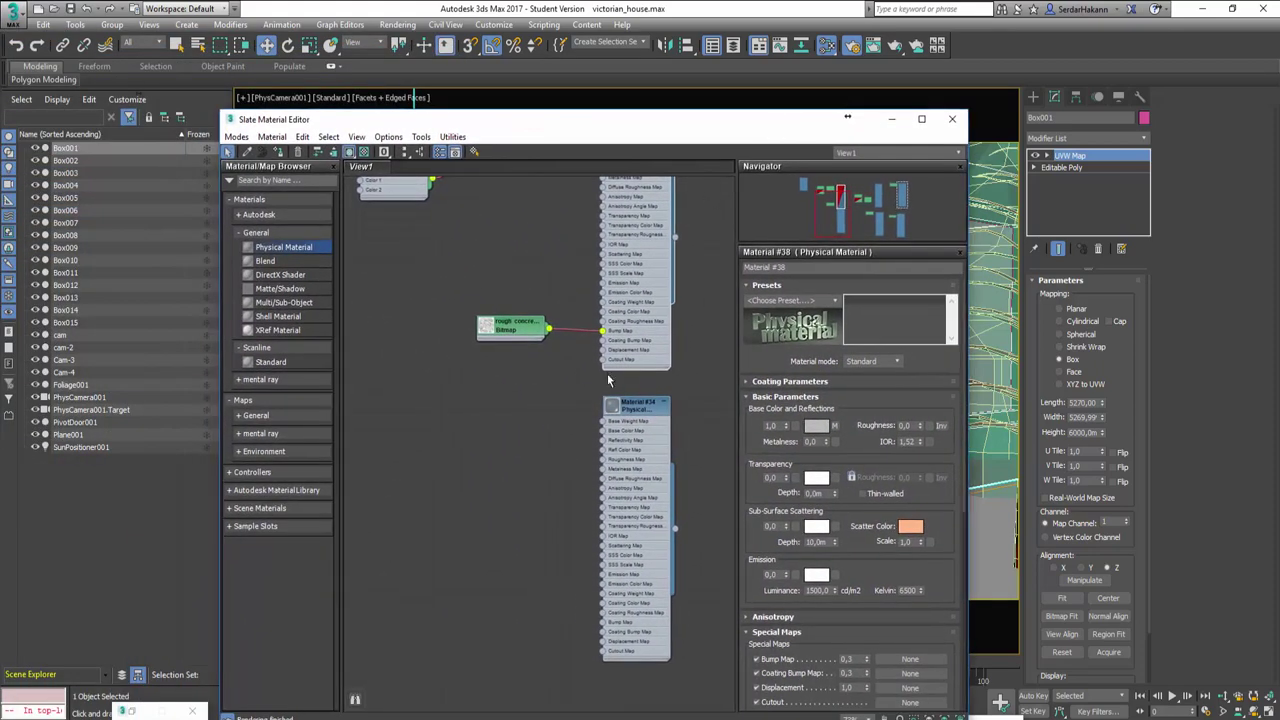
{"action": "mouse_move", "coordinate": [588, 522]}
{"action": "middle_mouse_down"}
{"action": "mouse_move", "coordinate": [557, 448]}
{"action": "mouse_move", "coordinate": [590, 472]}
{"action": "mouse_move", "coordinate": [465, 442]}
{"action": "middle_mouse_up"}
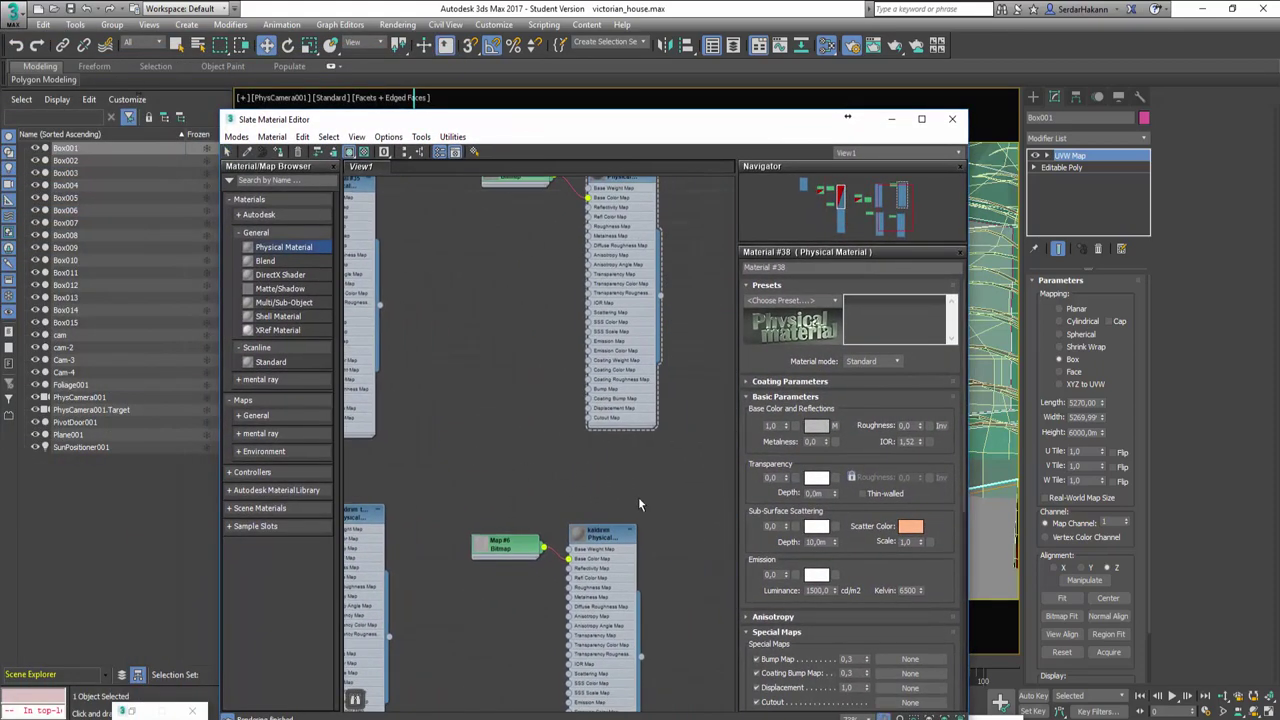
{"action": "middle_click_drag", "start_coordinate": [634, 498], "coordinate": [538, 383]}
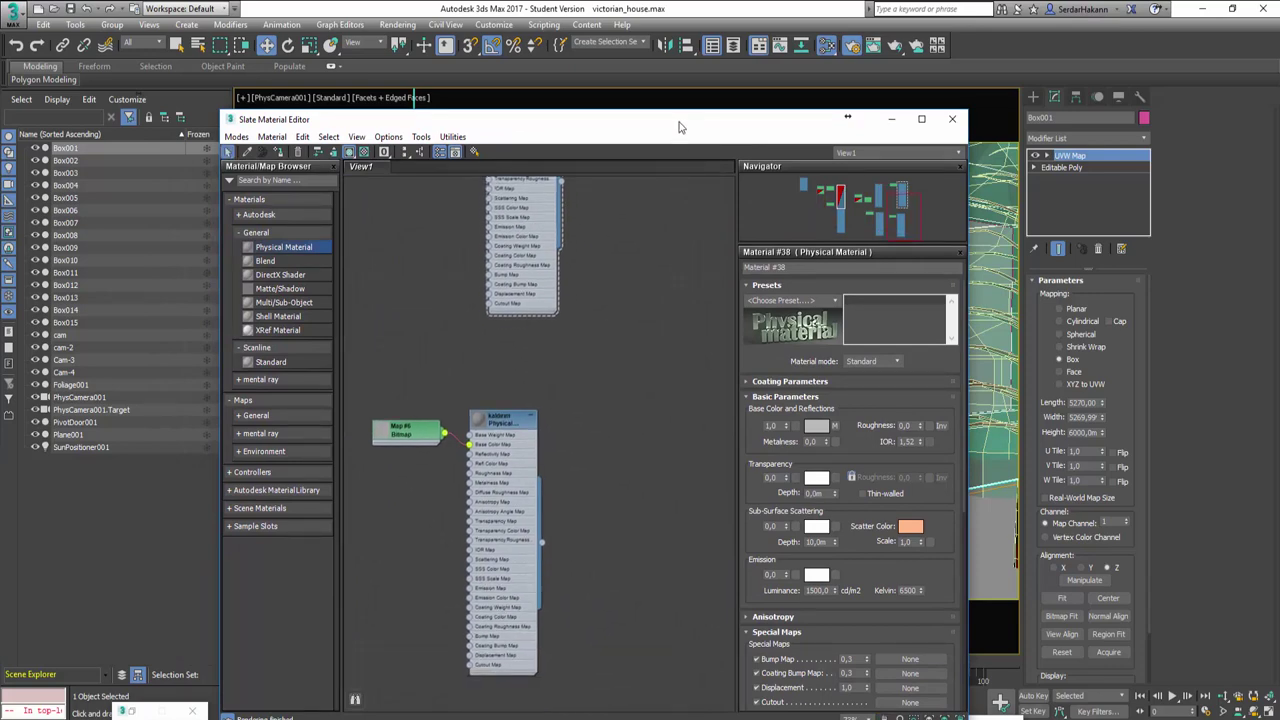
{"action": "left_click_drag", "start_coordinate": [665, 124], "coordinate": [323, 69]}
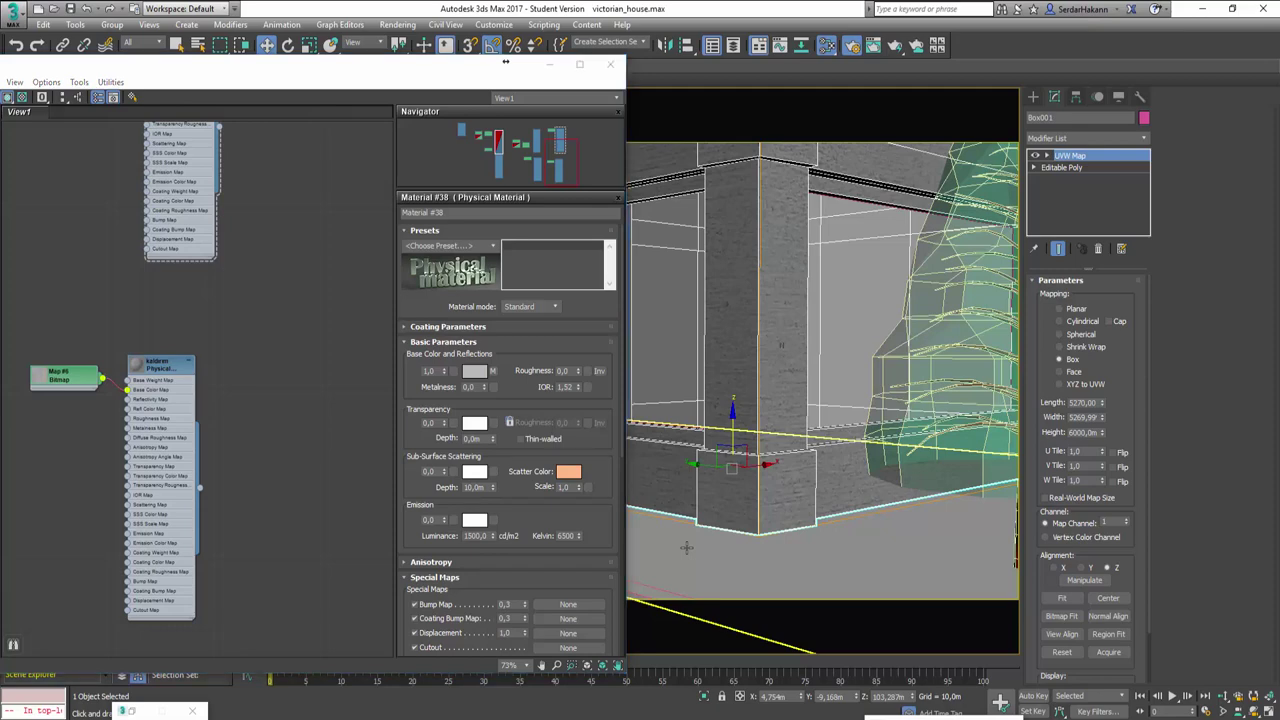
{"action": "left_click_drag", "start_coordinate": [192, 487], "coordinate": [721, 582]}
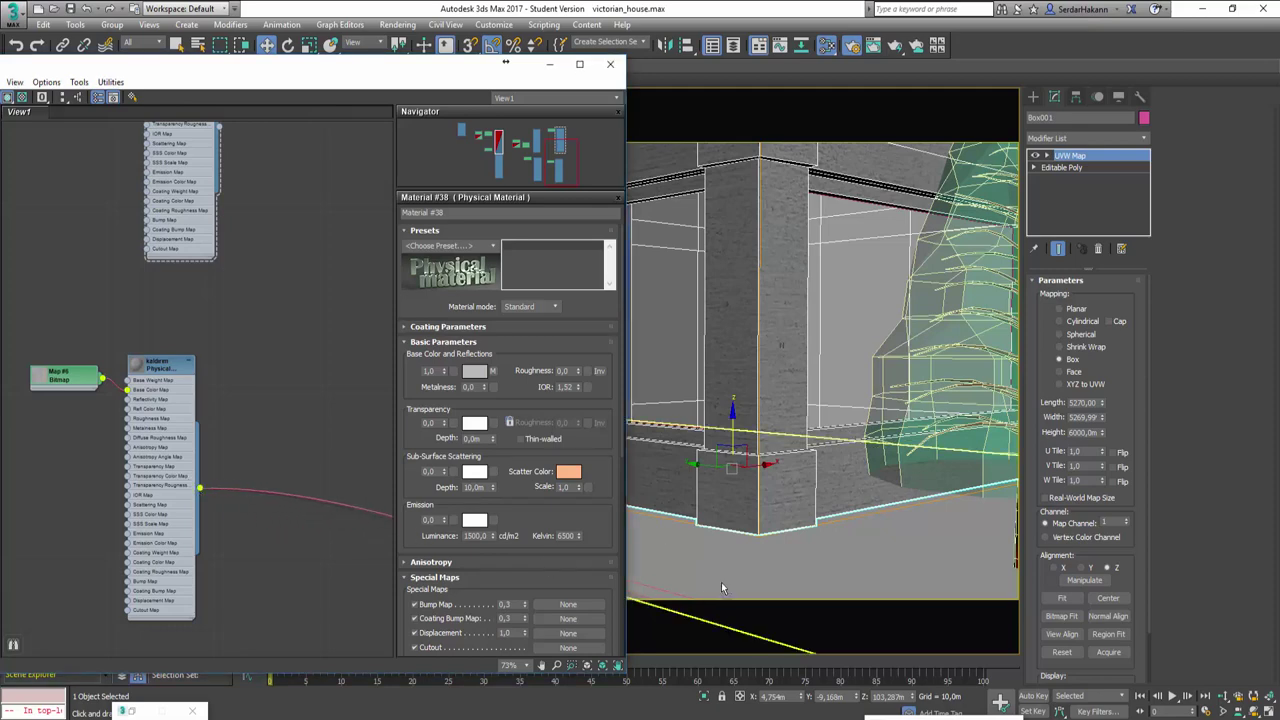
{"action": "left_click_drag", "start_coordinate": [721, 582], "coordinate": [735, 562]}
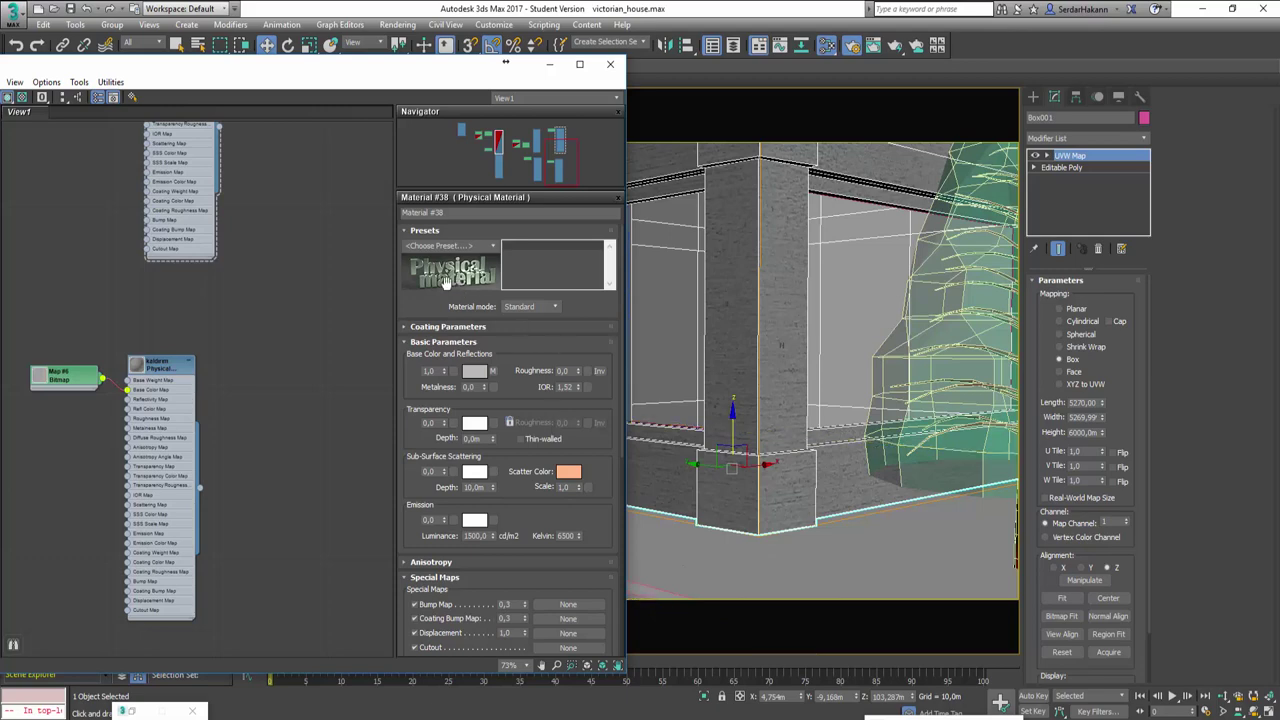
Step: Assign the pavement Physical material to the curb and show its texture in the viewport
{"action": "middle_click_drag", "start_coordinate": [264, 208], "coordinate": [255, 418]}
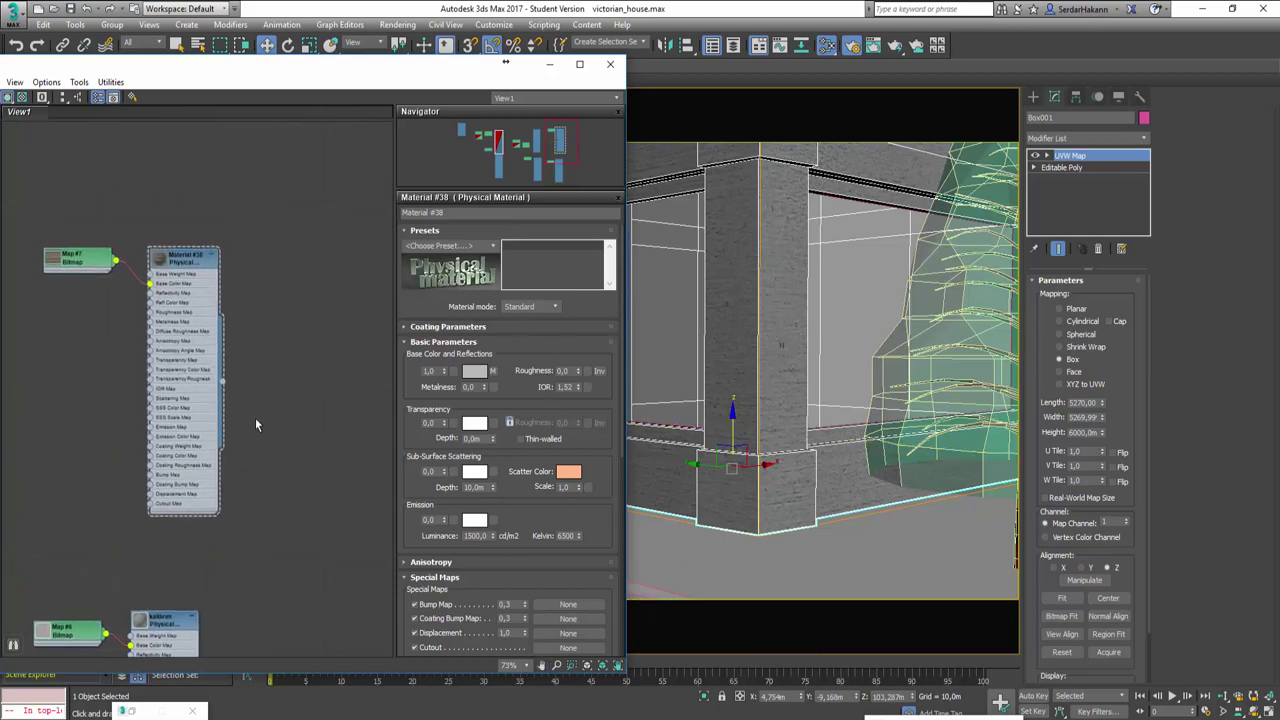
{"action": "mouse_move", "coordinate": [283, 363]}
{"action": "middle_mouse_down"}
{"action": "mouse_move", "coordinate": [163, 345]}
{"action": "mouse_move", "coordinate": [297, 317]}
{"action": "middle_mouse_up"}
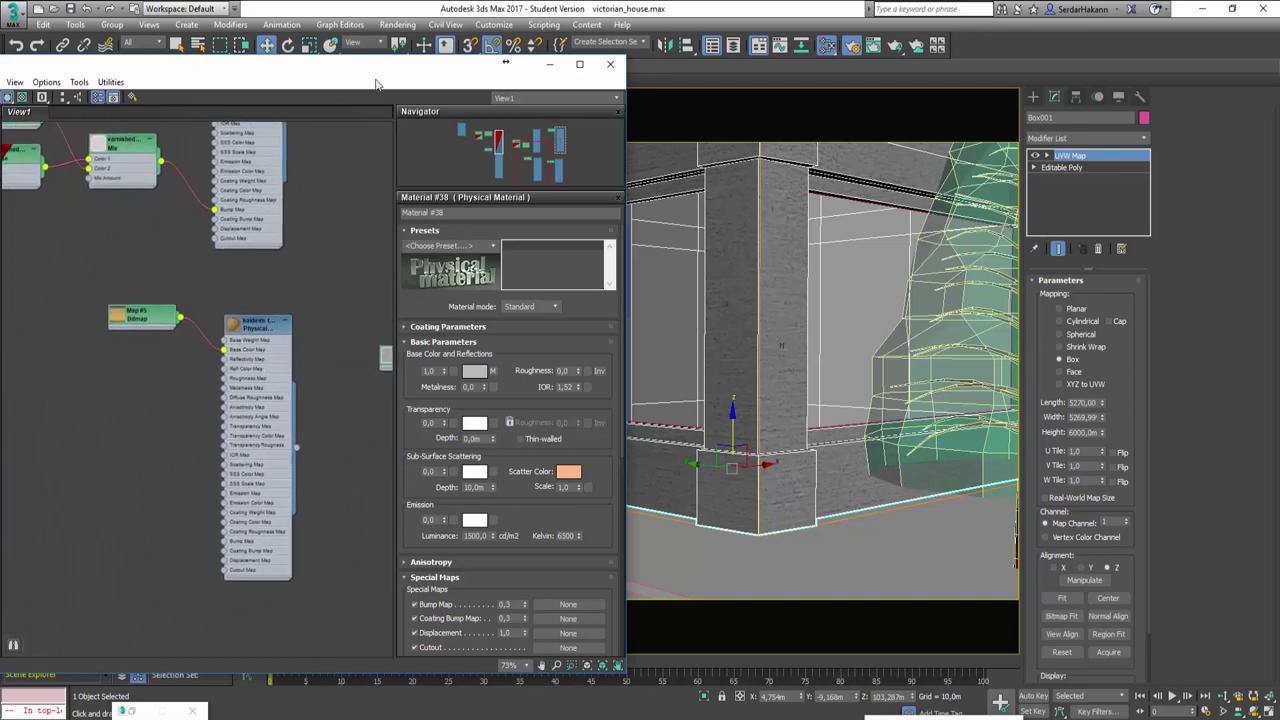
{"action": "left_click_drag", "start_coordinate": [312, 66], "coordinate": [1135, 82]}
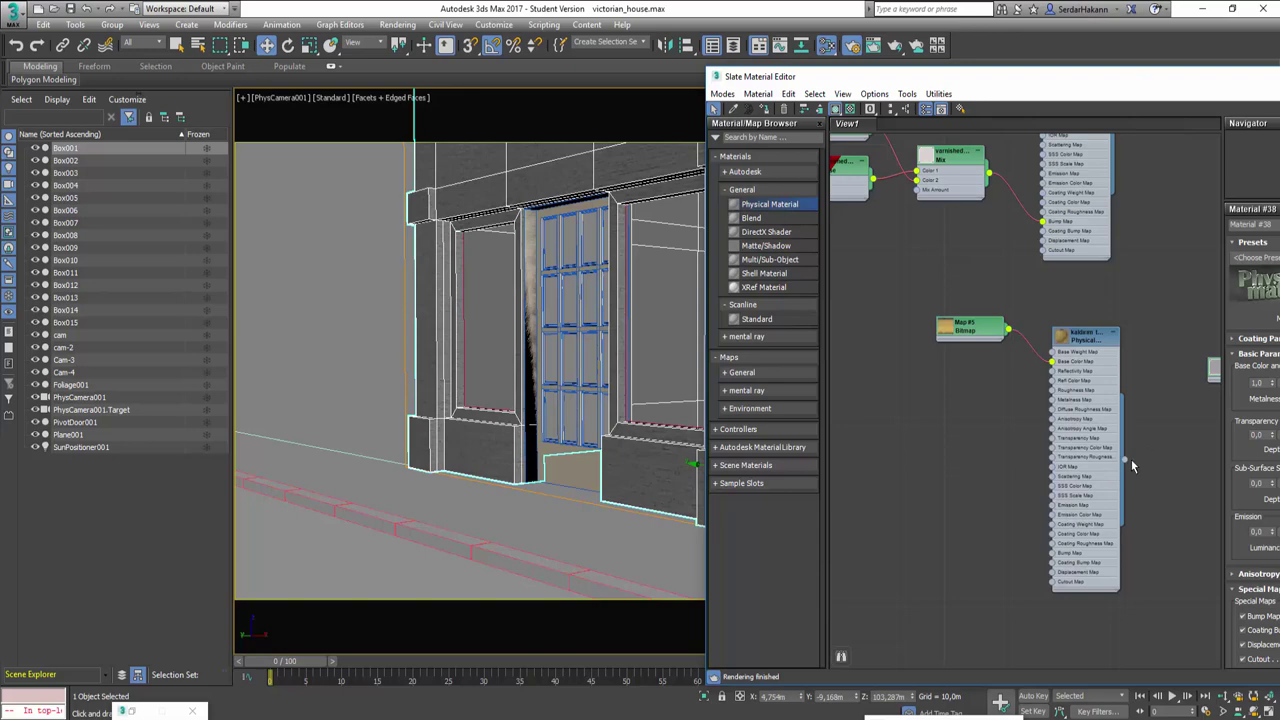
{"action": "left_click_drag", "start_coordinate": [1126, 464], "coordinate": [548, 580]}
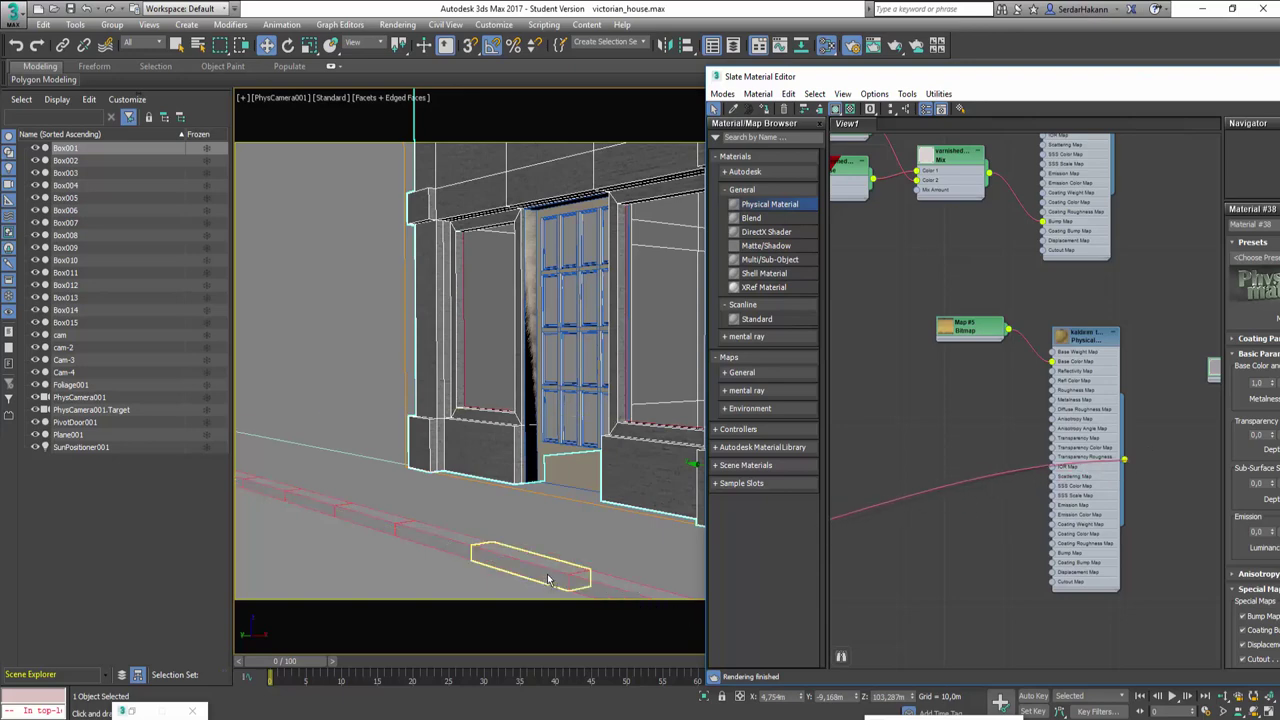
{"action": "right_click", "coordinate": [1090, 347]}
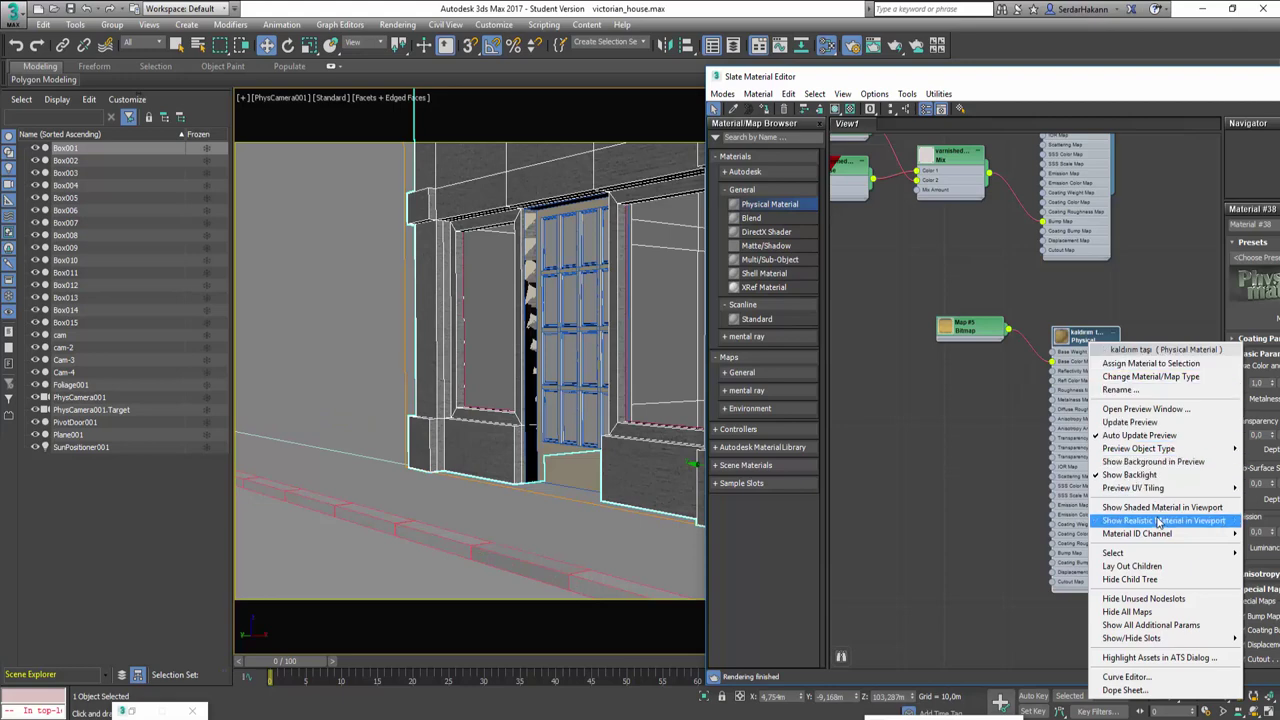
{"action": "left_click", "coordinate": [1156, 511]}
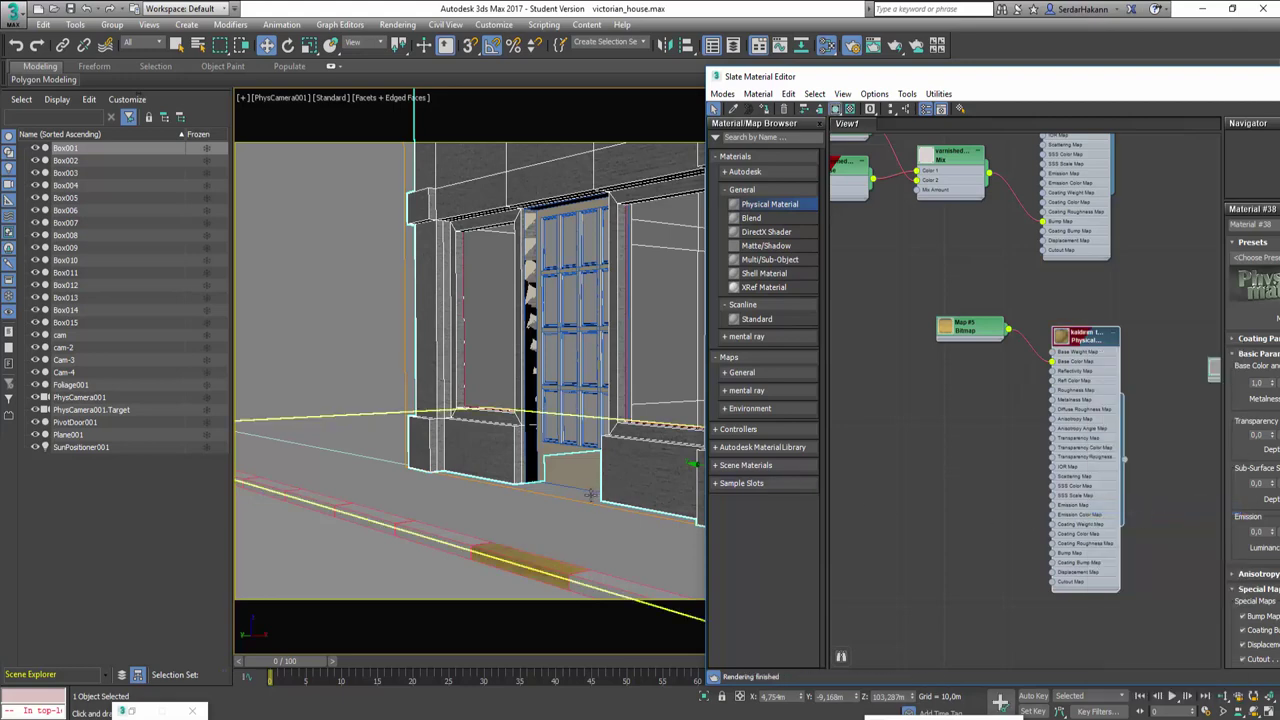
Step: Show the kaldırım material shaded in the viewport
{"action": "left_click", "coordinate": [563, 471]}
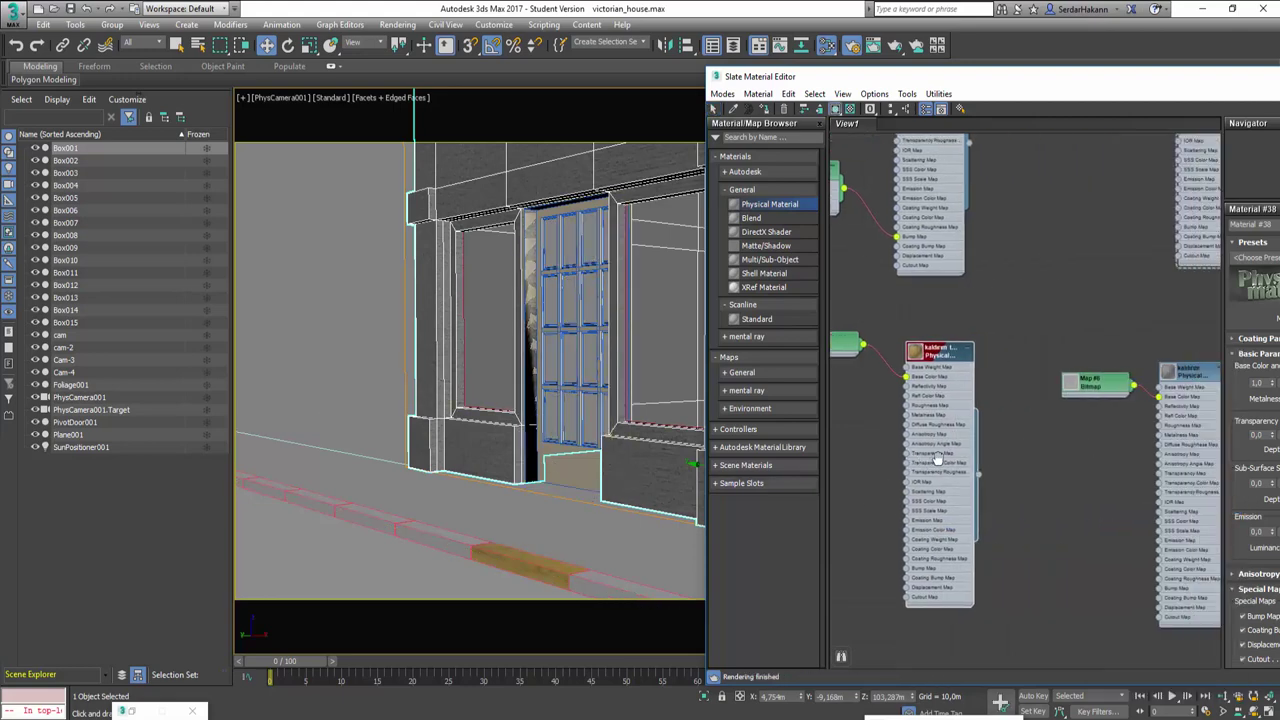
{"action": "middle_click_drag", "start_coordinate": [1141, 441], "coordinate": [1062, 440]}
{"action": "right_click", "coordinate": [1082, 370]}
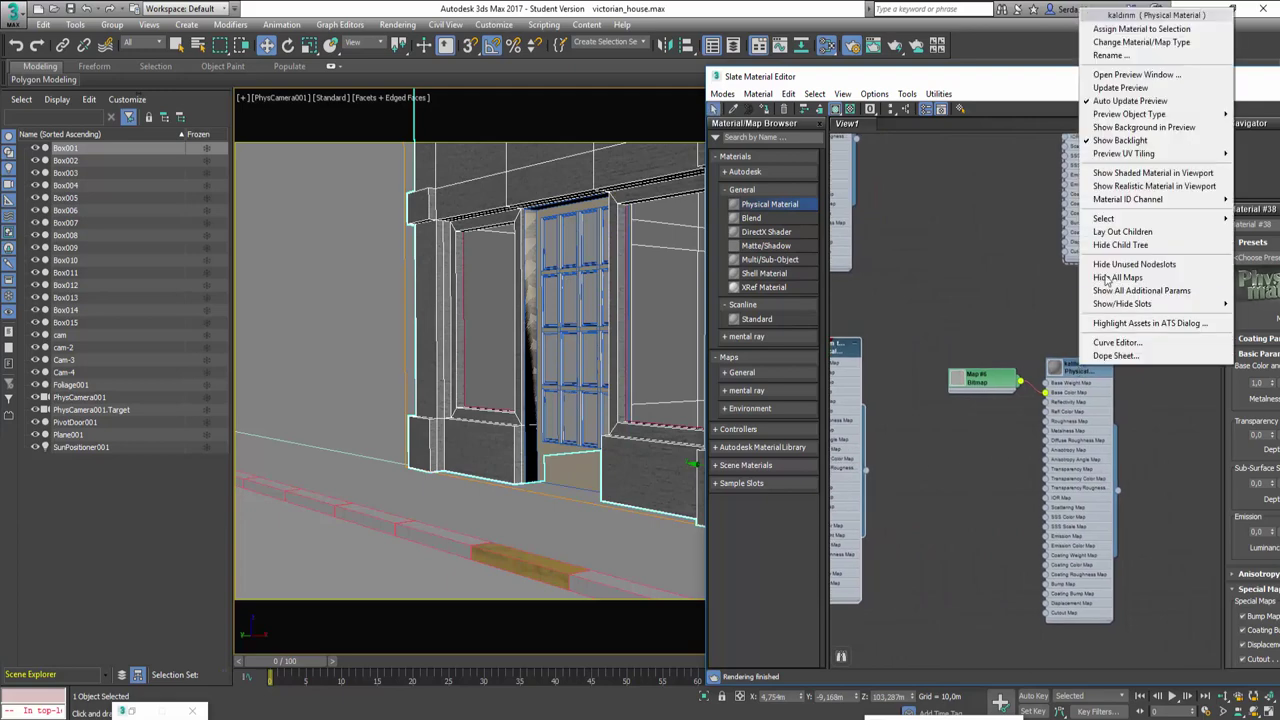
{"action": "left_click", "coordinate": [1207, 173]}
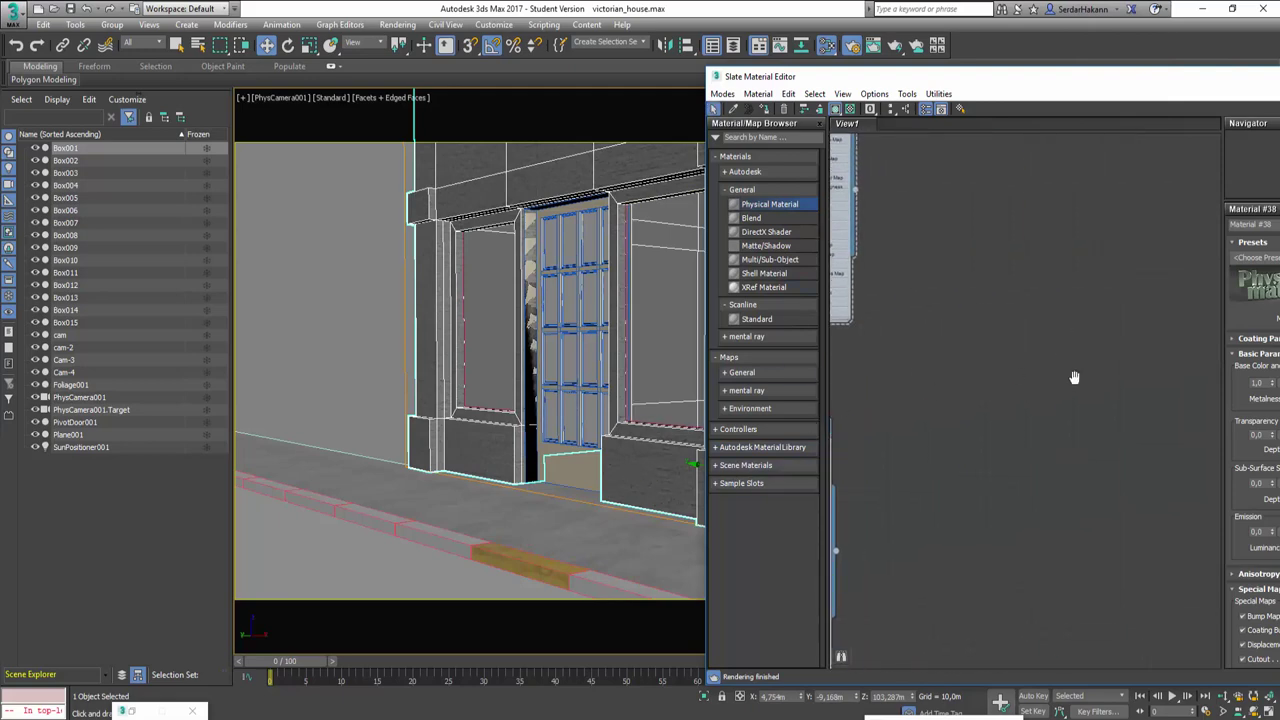
Step: Assign Material #38 to the road and show its road texture in the viewport
{"action": "middle_click_drag", "start_coordinate": [1071, 374], "coordinate": [1211, 556]}
{"action": "middle_click_drag", "start_coordinate": [1032, 400], "coordinate": [1127, 399]}
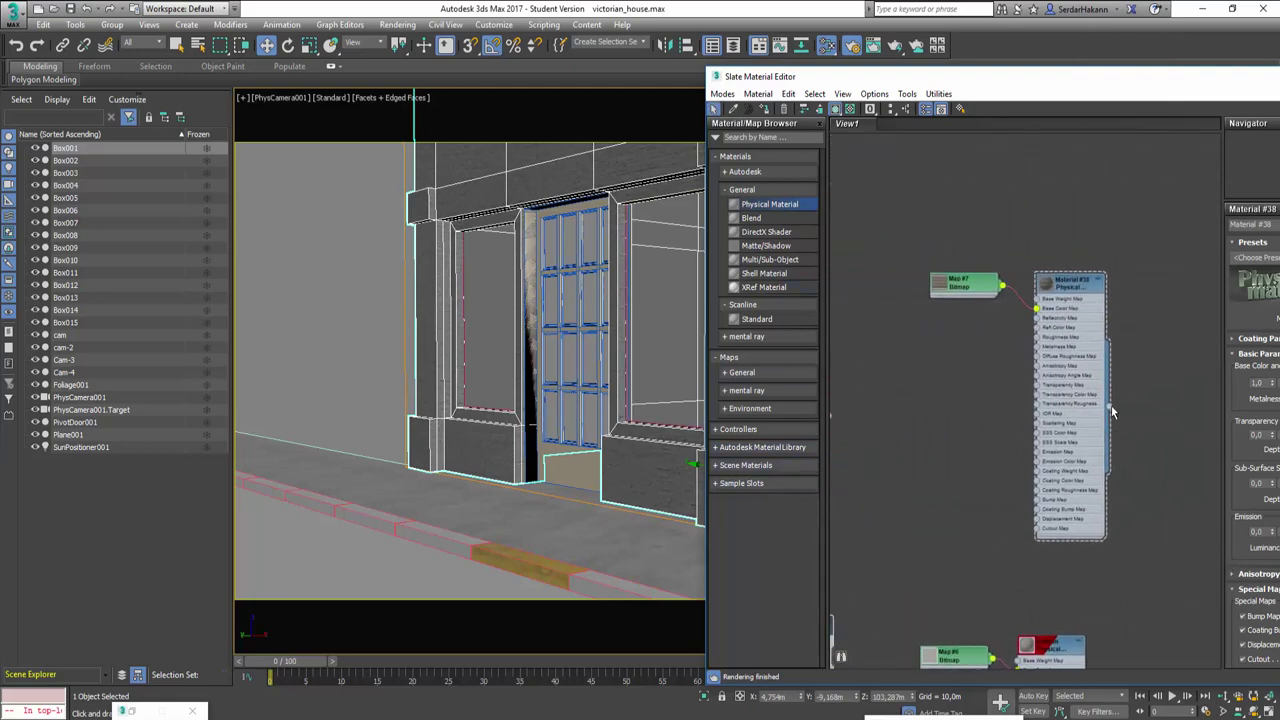
{"action": "left_click_drag", "start_coordinate": [1111, 405], "coordinate": [392, 560]}
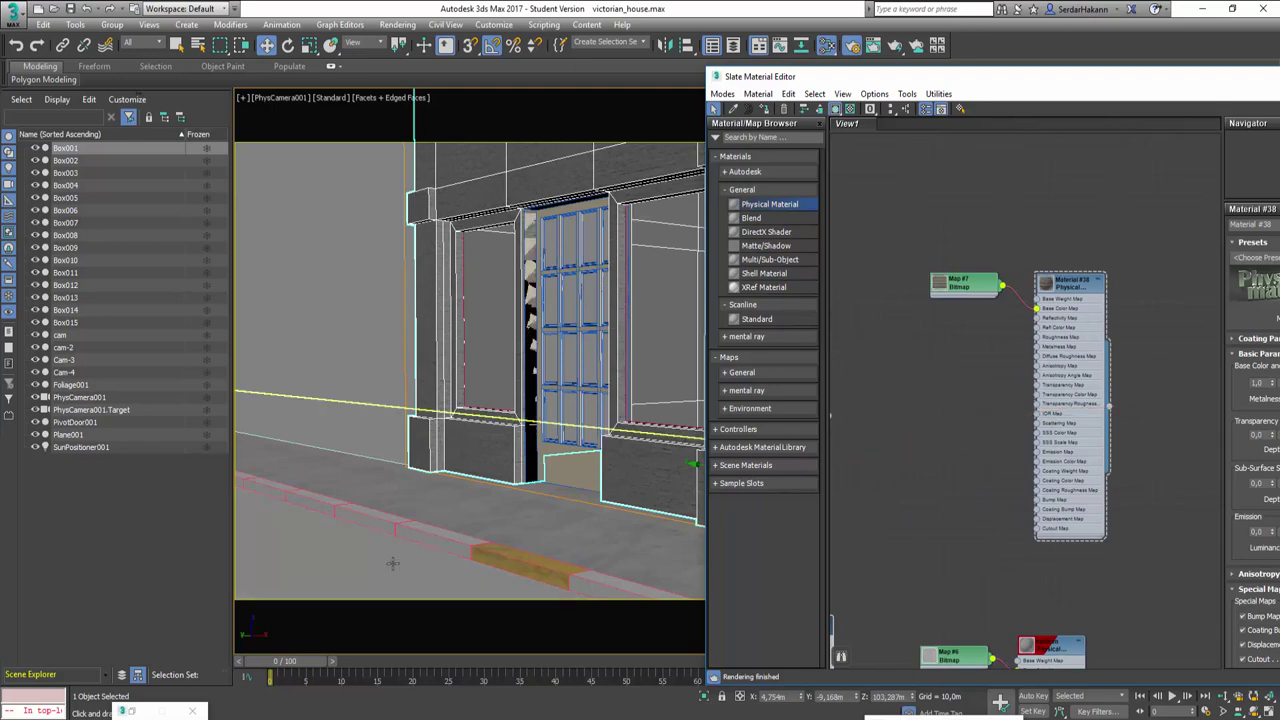
{"action": "right_click", "coordinate": [1055, 285]}
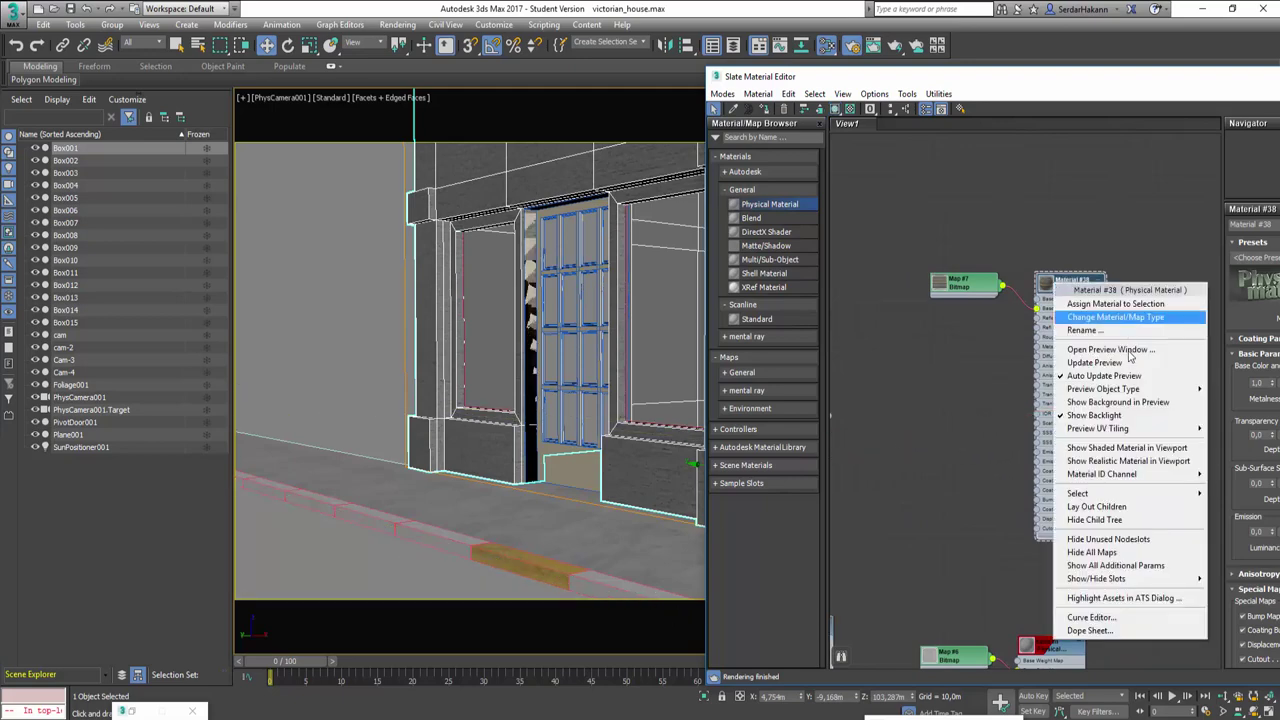
{"action": "left_click", "coordinate": [1140, 449]}
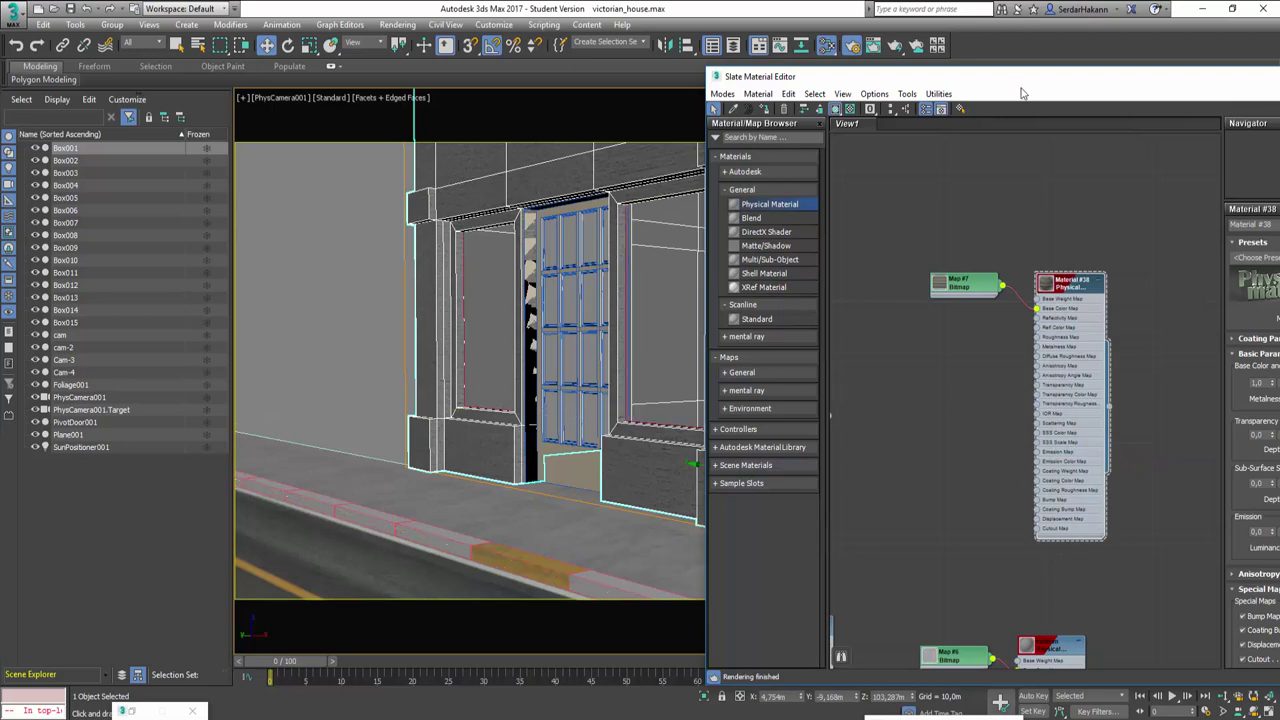
{"action": "left_click_drag", "start_coordinate": [1021, 80], "coordinate": [461, 106]}
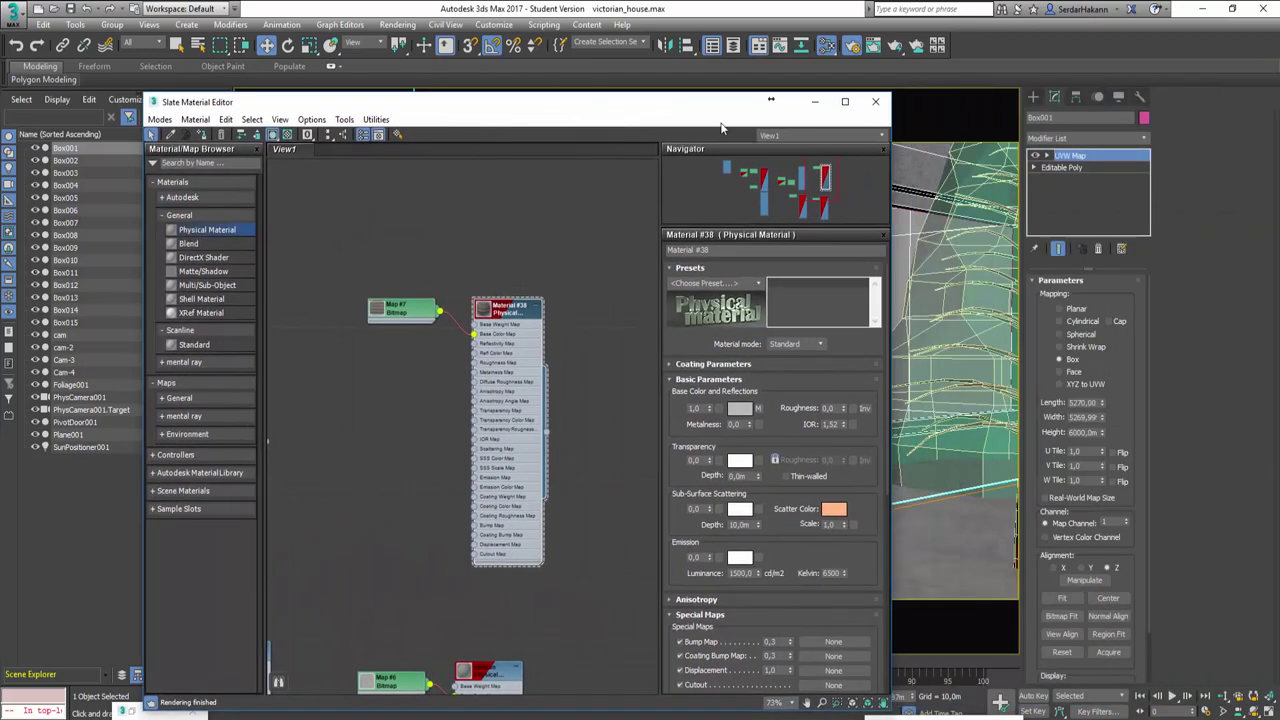
{"action": "left_click", "coordinate": [818, 104]}
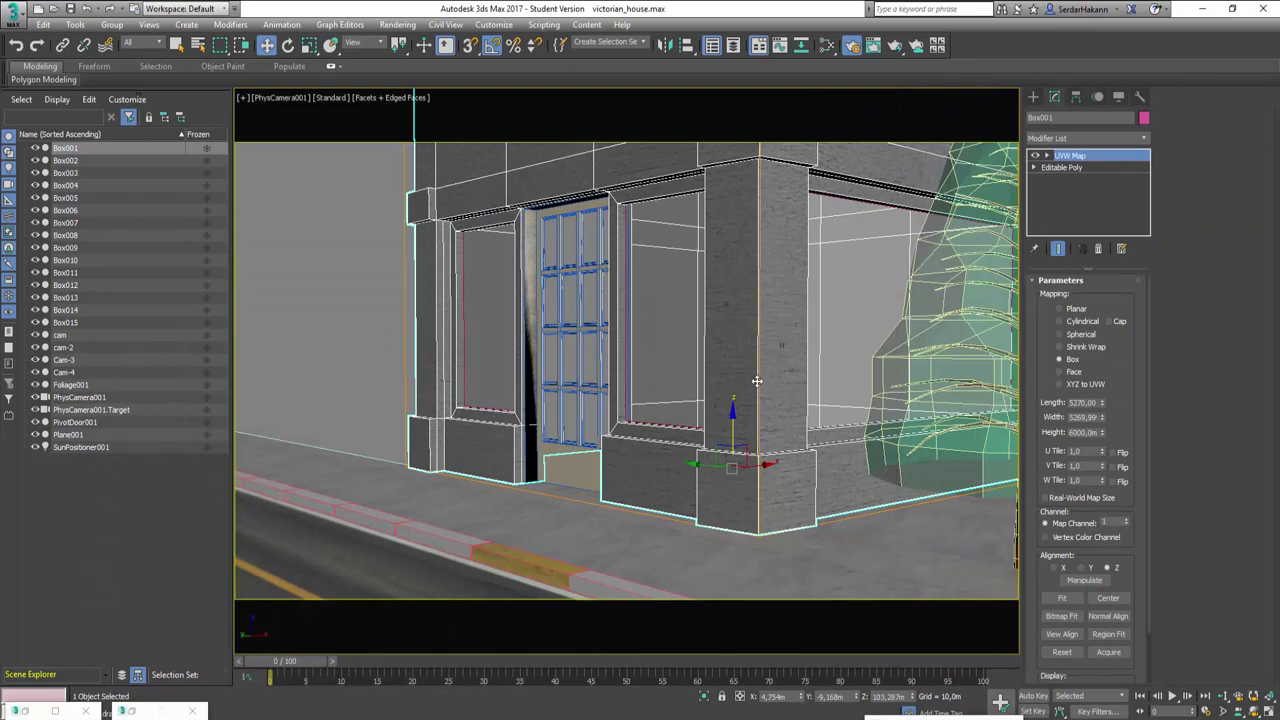
Step: Render the PhysCamera001 view with Shift+Q
{"action": "key", "text": "shift+q"}
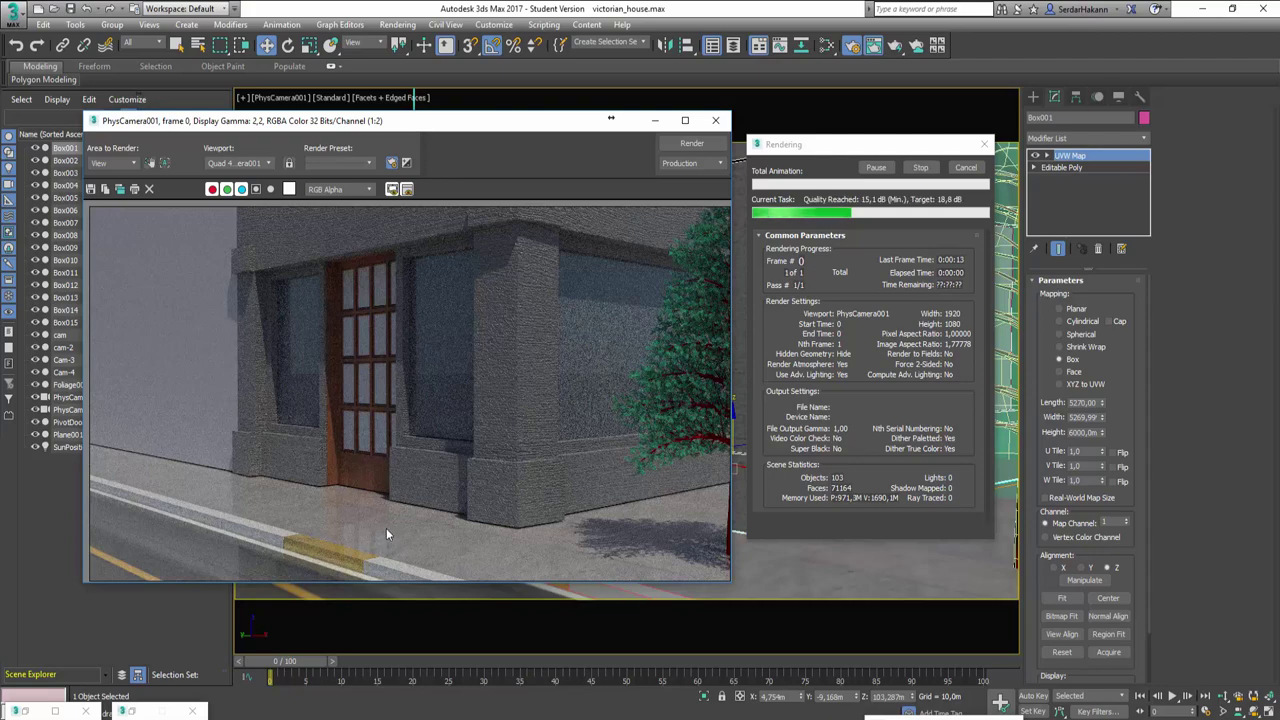
Step: Close the finished render windows and reopen the Slate Material Editor maximized
{"action": "left_click", "coordinate": [966, 169]}
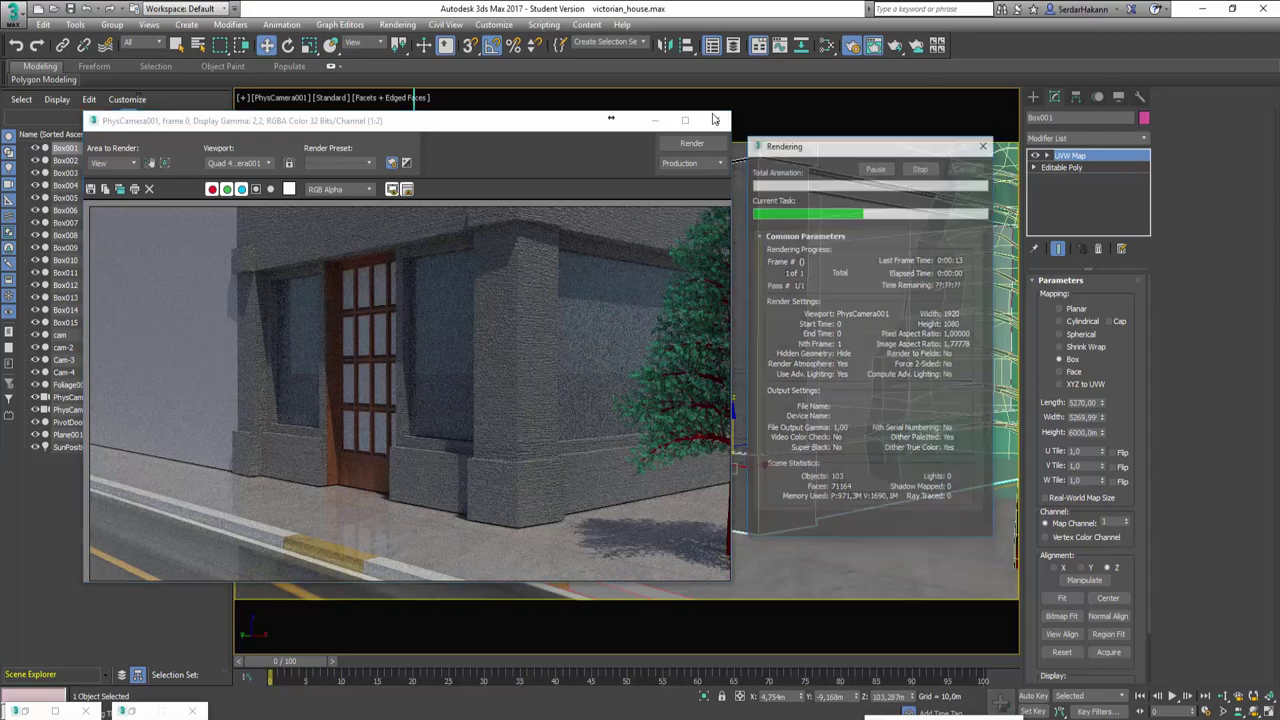
{"action": "left_click", "coordinate": [715, 120]}
{"action": "key", "text": "m"}
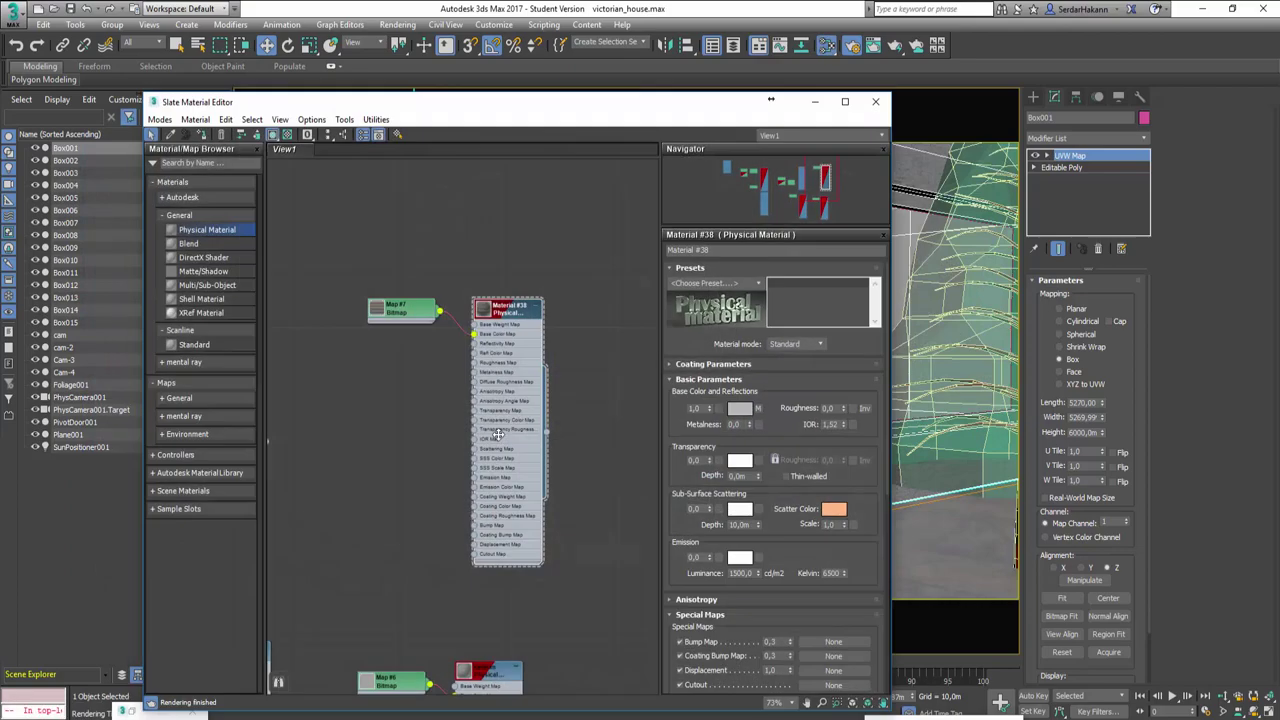
{"action": "left_click", "coordinate": [844, 101]}
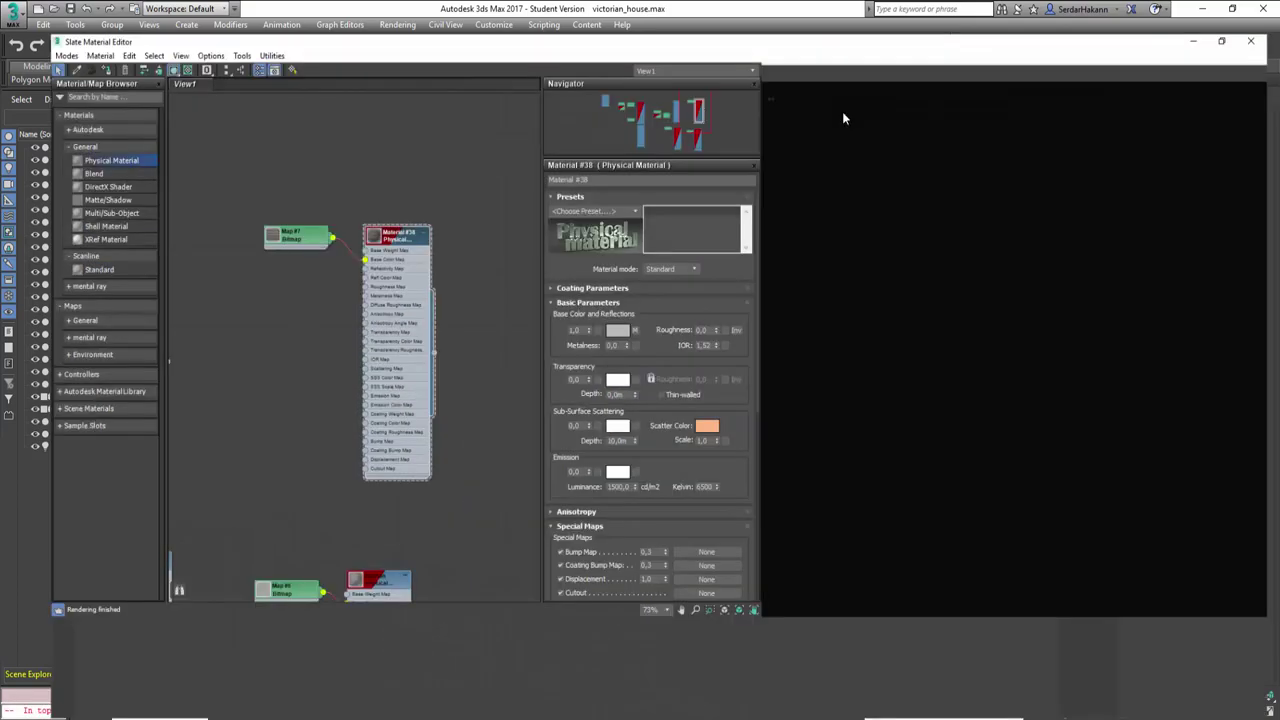
{"action": "scroll", "coordinate": [722, 275], "scroll_direction": "up", "scroll_amount": 5}
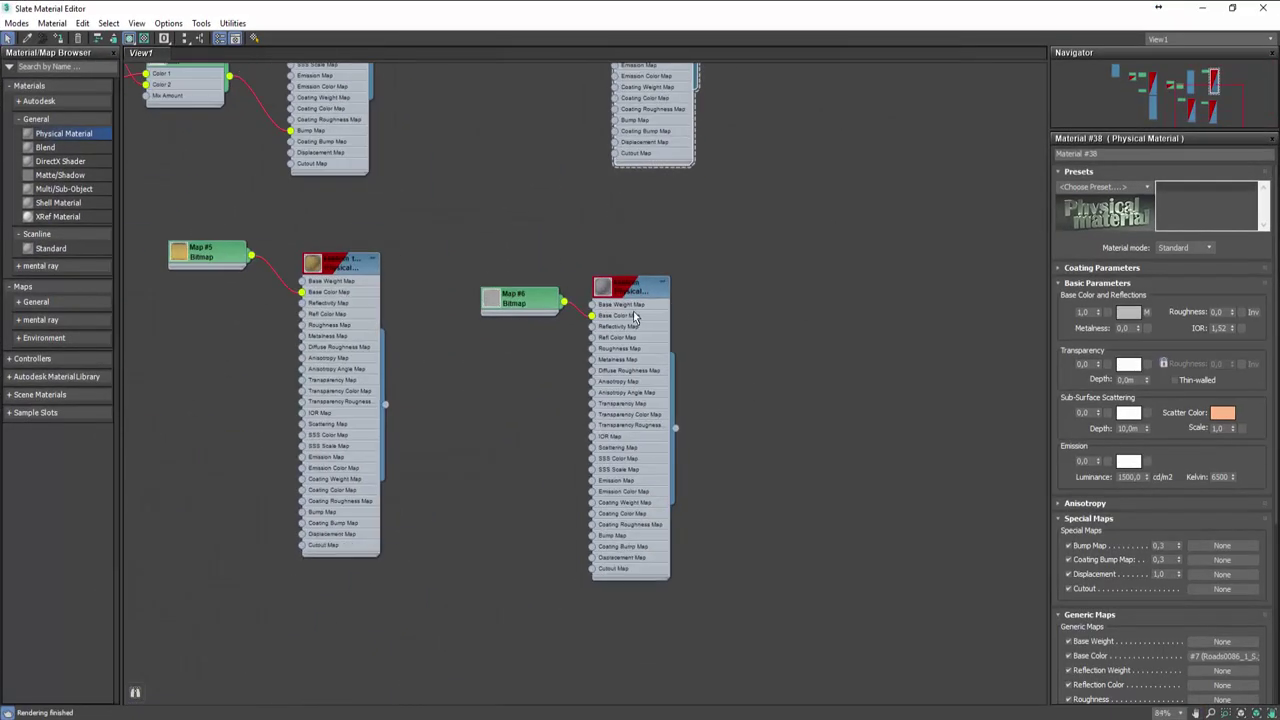
{"action": "scroll", "coordinate": [685, 359], "scroll_direction": "down", "scroll_amount": 2}
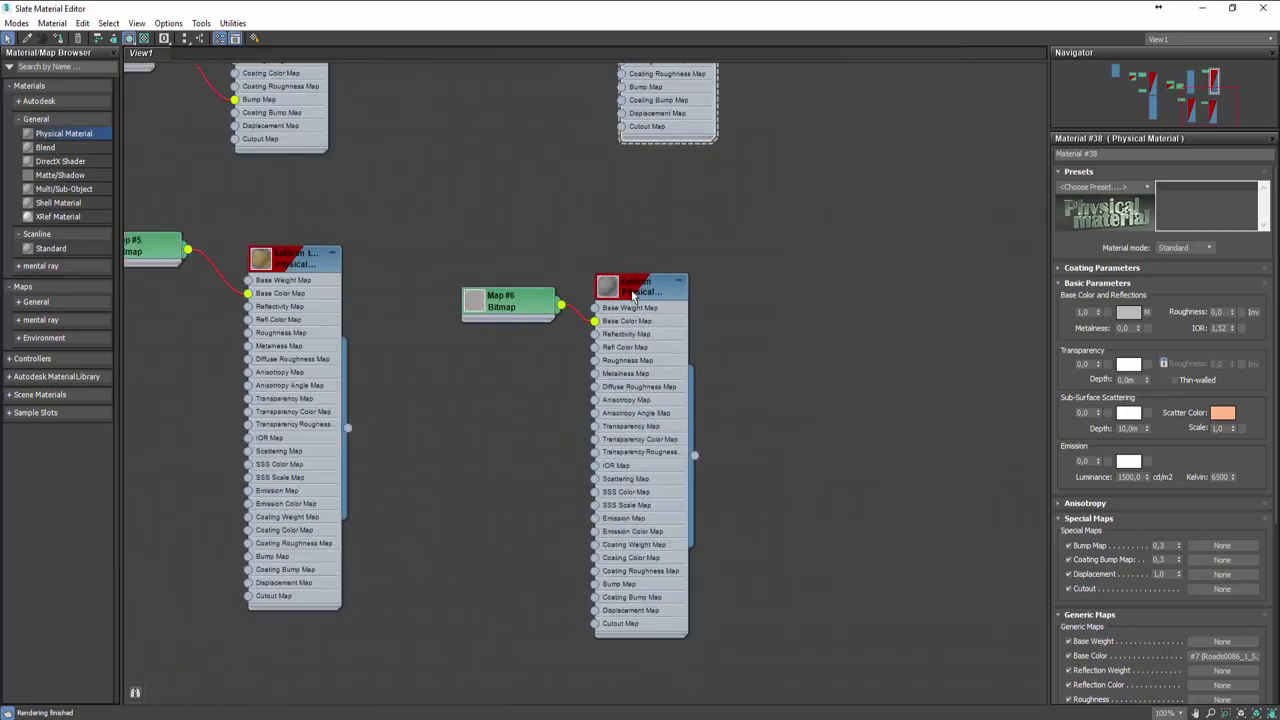
Step: Set the kaldirim material's roughness to 1.0
{"action": "left_click", "coordinate": [675, 360]}
{"action": "middle_click_drag", "start_coordinate": [904, 371], "coordinate": [854, 374]}
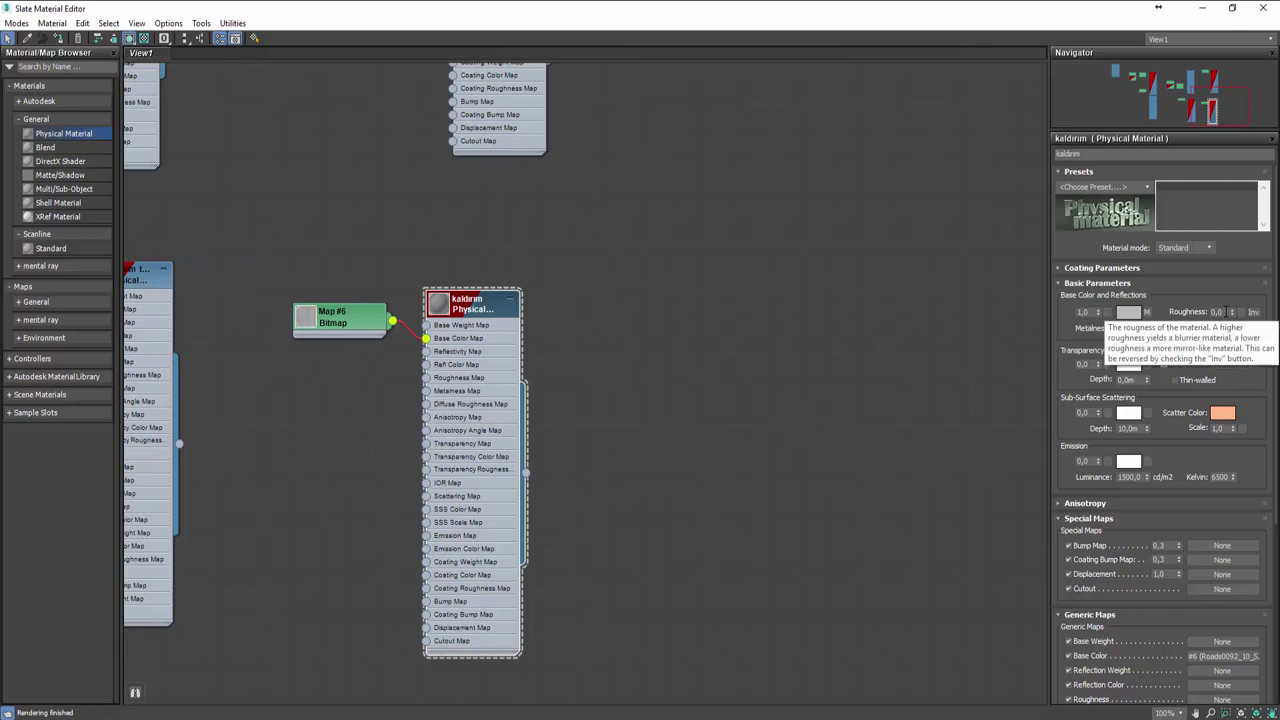
{"action": "left_click", "coordinate": [1216, 312]}
{"action": "type", "text": "0"}
{"action": "key", "text": "Return"}
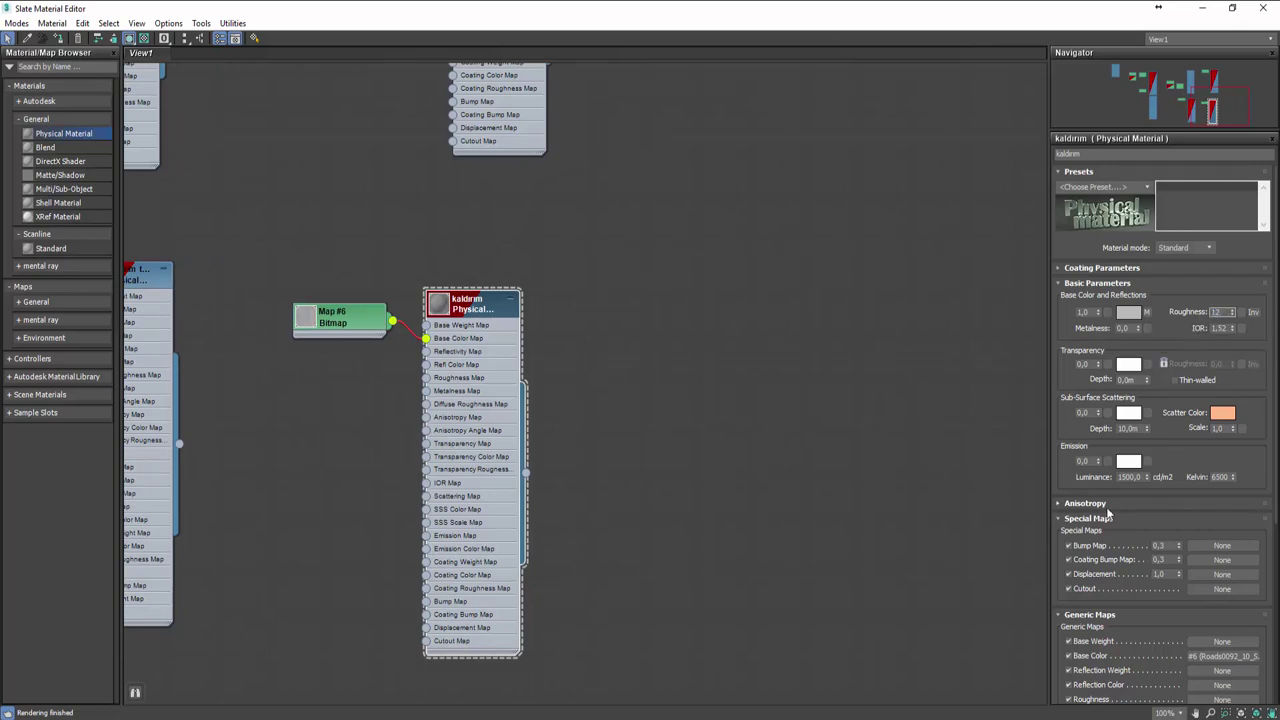
{"action": "key", "text": "Return"}
Step: Set Material #38's roughness to 1.0
{"action": "mouse_move", "coordinate": [573, 178]}
{"action": "middle_mouse_down"}
{"action": "mouse_move", "coordinate": [661, 387]}
{"action": "mouse_move", "coordinate": [658, 572]}
{"action": "middle_mouse_up"}
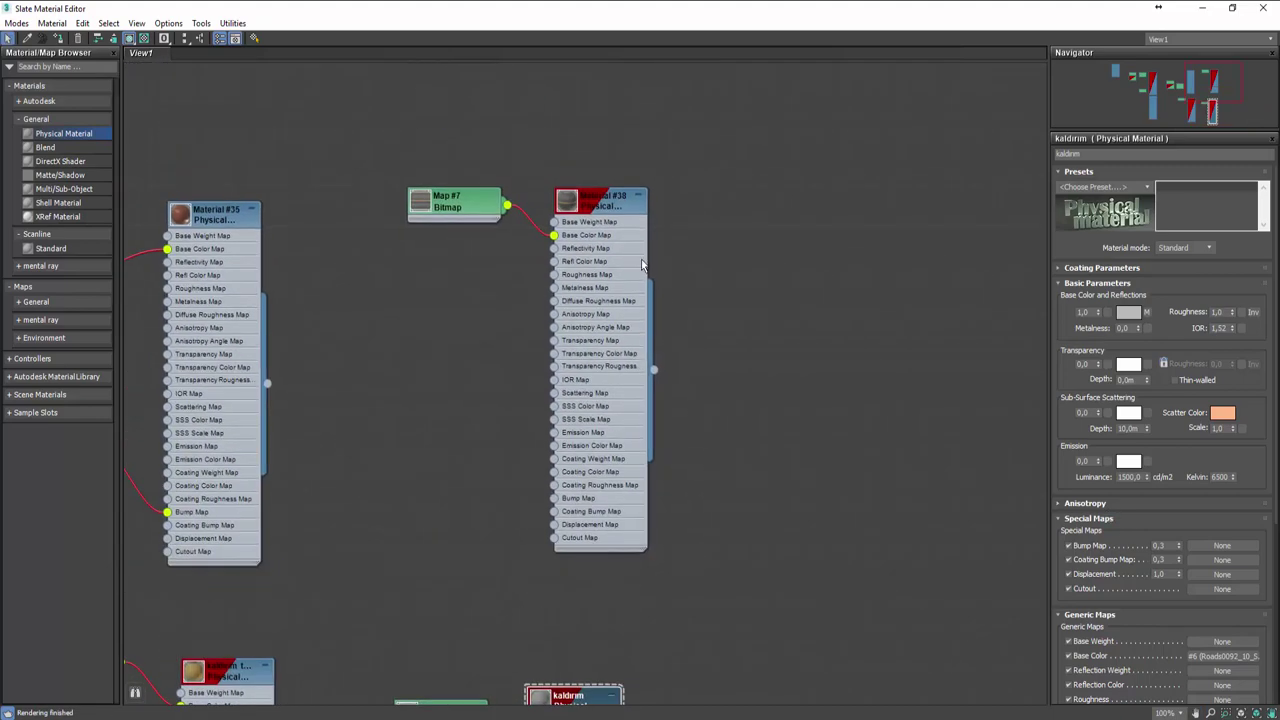
{"action": "double_click", "coordinate": [611, 199]}
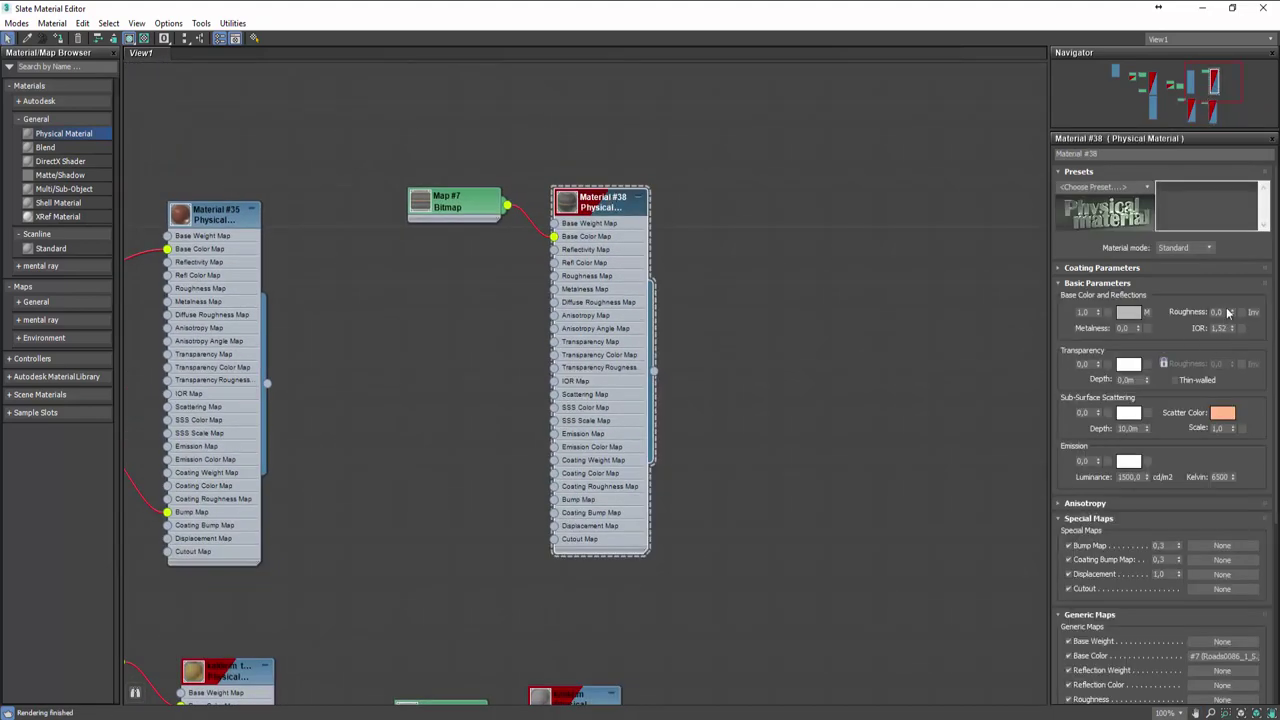
{"action": "double_click", "coordinate": [1217, 312]}
{"action": "type", "text": "1"}
{"action": "key", "text": "Return"}
Step: Set the kaldırım taşı material's roughness to 1.0
{"action": "mouse_move", "coordinate": [293, 370]}
{"action": "middle_mouse_down"}
{"action": "mouse_move", "coordinate": [503, 266]}
{"action": "mouse_move", "coordinate": [558, 178]}
{"action": "middle_mouse_up"}
{"action": "middle_click_drag", "start_coordinate": [614, 466], "coordinate": [646, 298]}
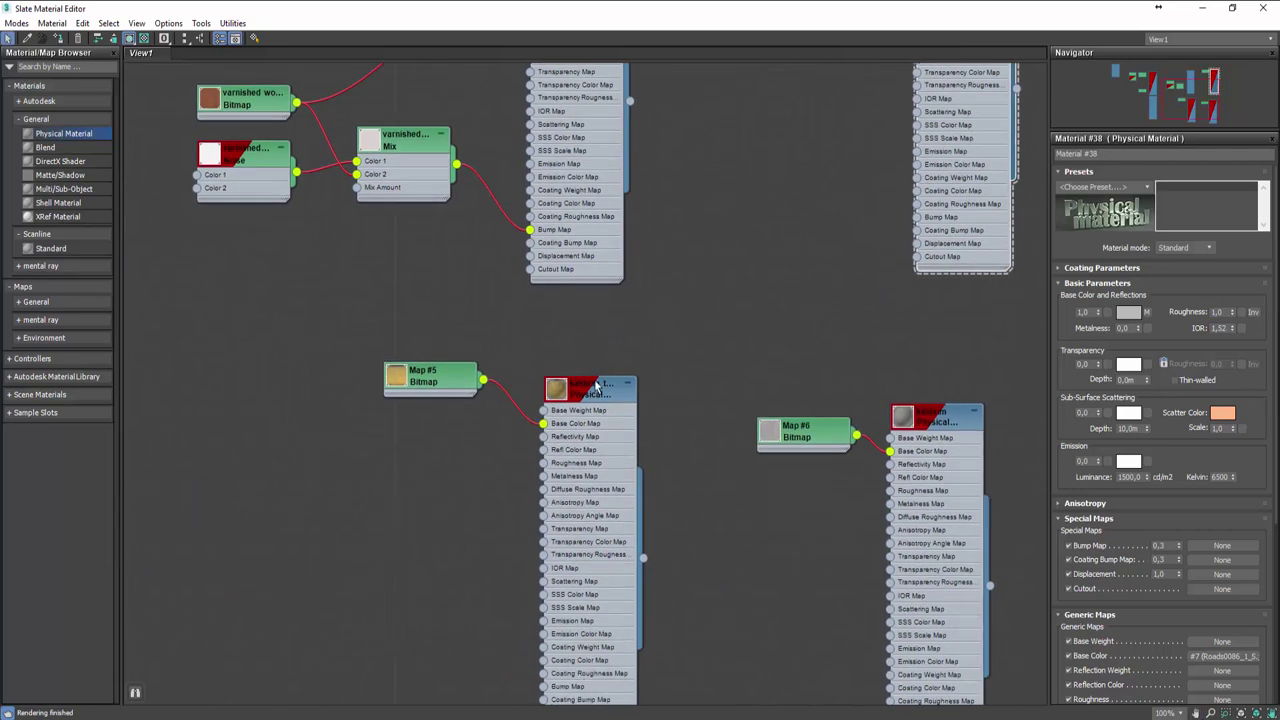
{"action": "left_click", "coordinate": [590, 388]}
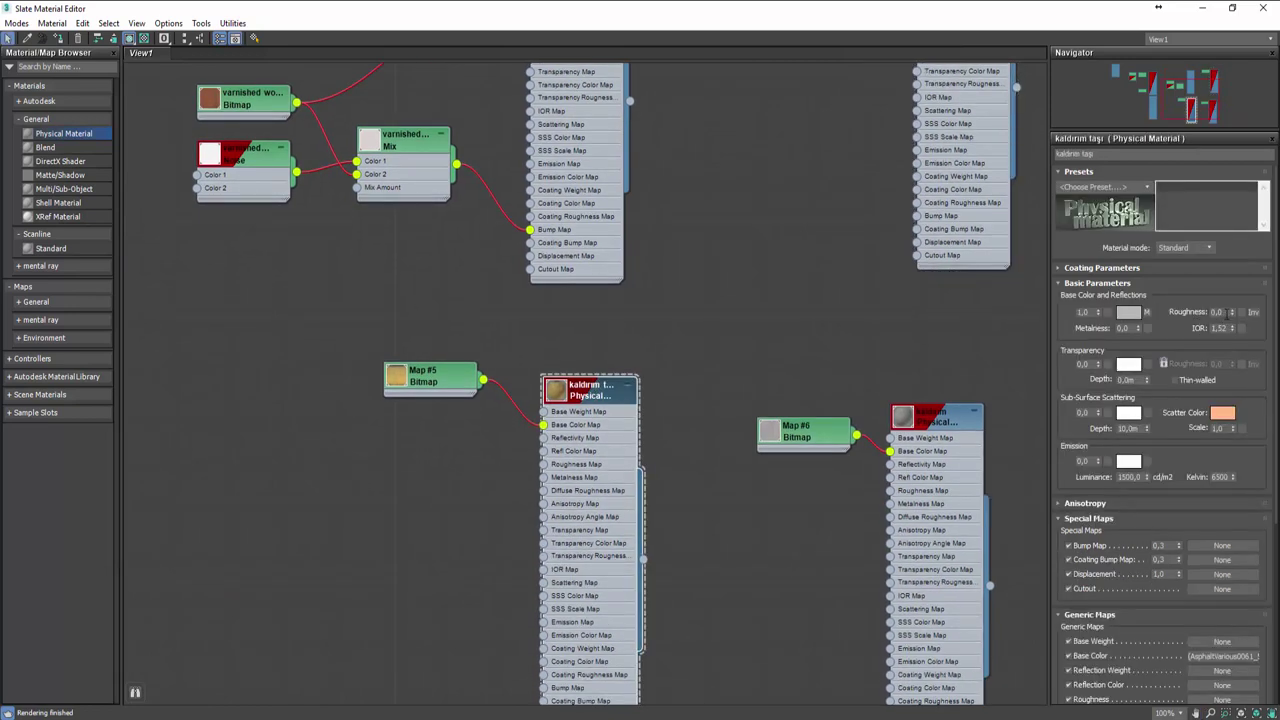
{"action": "double_click", "coordinate": [1218, 312]}
{"action": "type", "text": "1"}
{"action": "key", "text": "Return"}
Step: Inspect the Beton and Material #35 settings in the node view
{"action": "middle_click_drag", "start_coordinate": [743, 127], "coordinate": [725, 449]}
{"action": "middle_click_drag", "start_coordinate": [240, 465], "coordinate": [760, 408]}
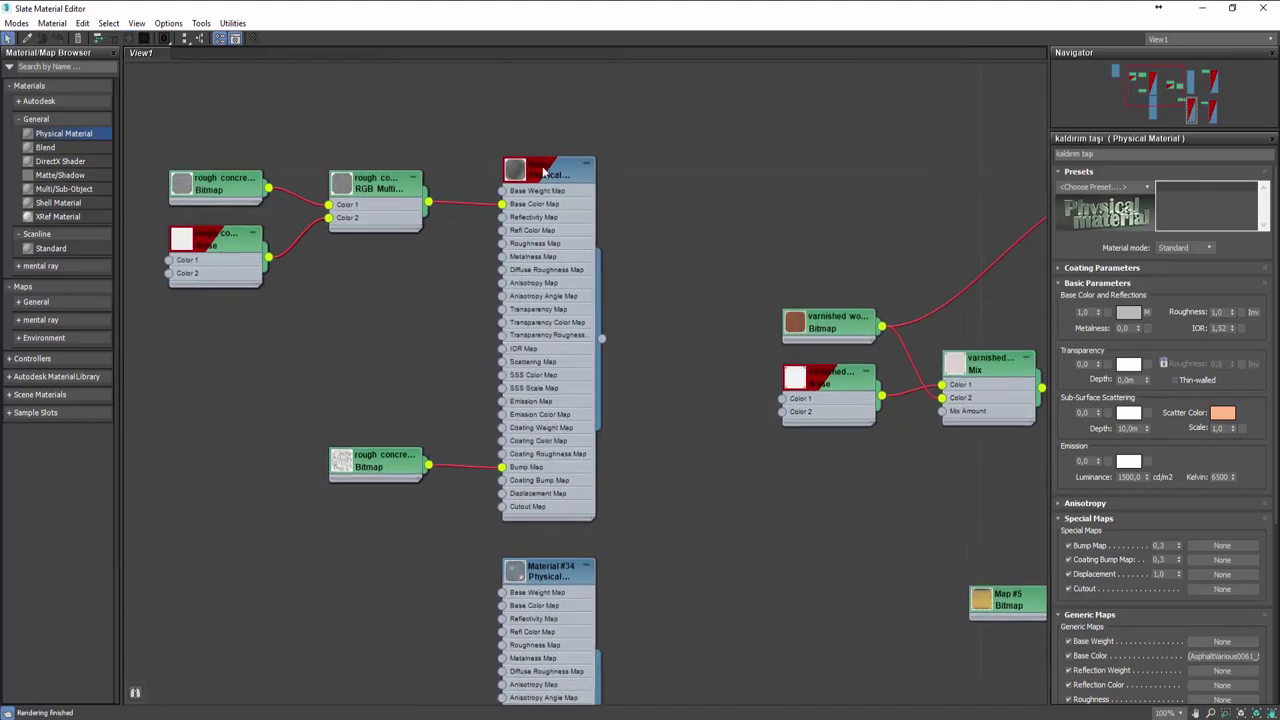
{"action": "left_click", "coordinate": [540, 178]}
{"action": "double_click", "coordinate": [540, 178]}
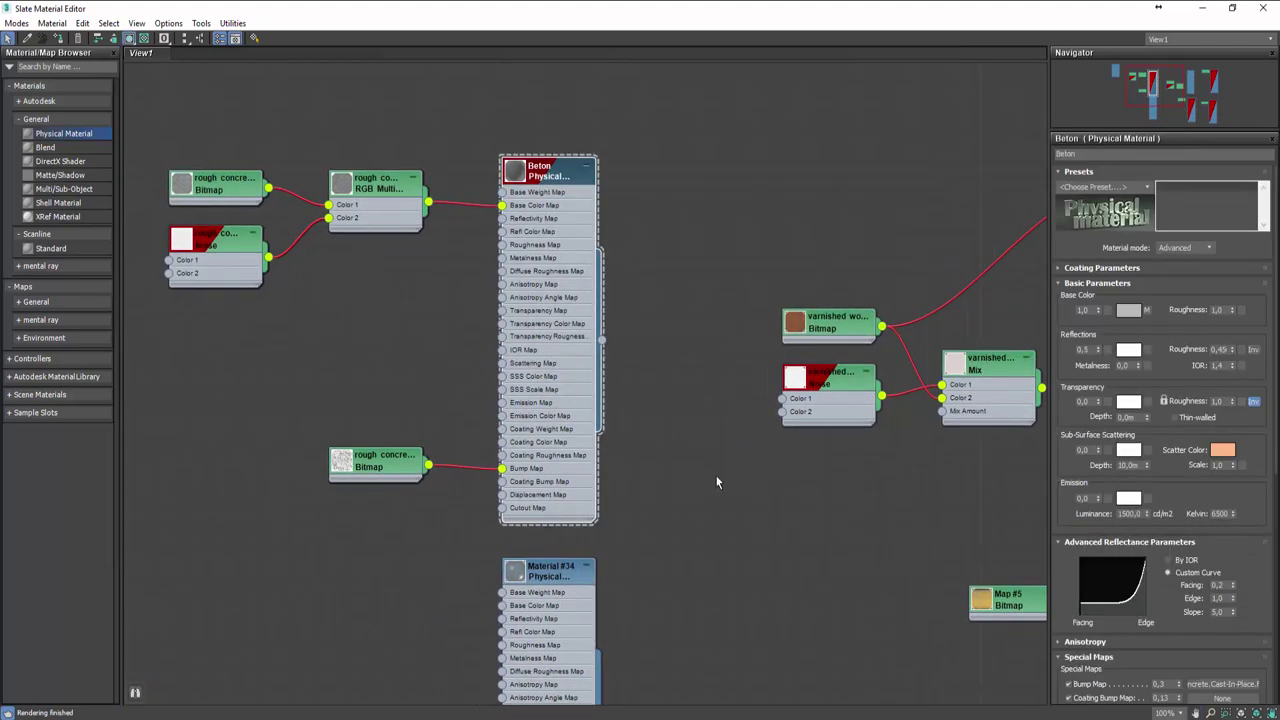
{"action": "middle_click_drag", "start_coordinate": [720, 543], "coordinate": [634, 334]}
{"action": "middle_click_drag", "start_coordinate": [883, 487], "coordinate": [451, 443]}
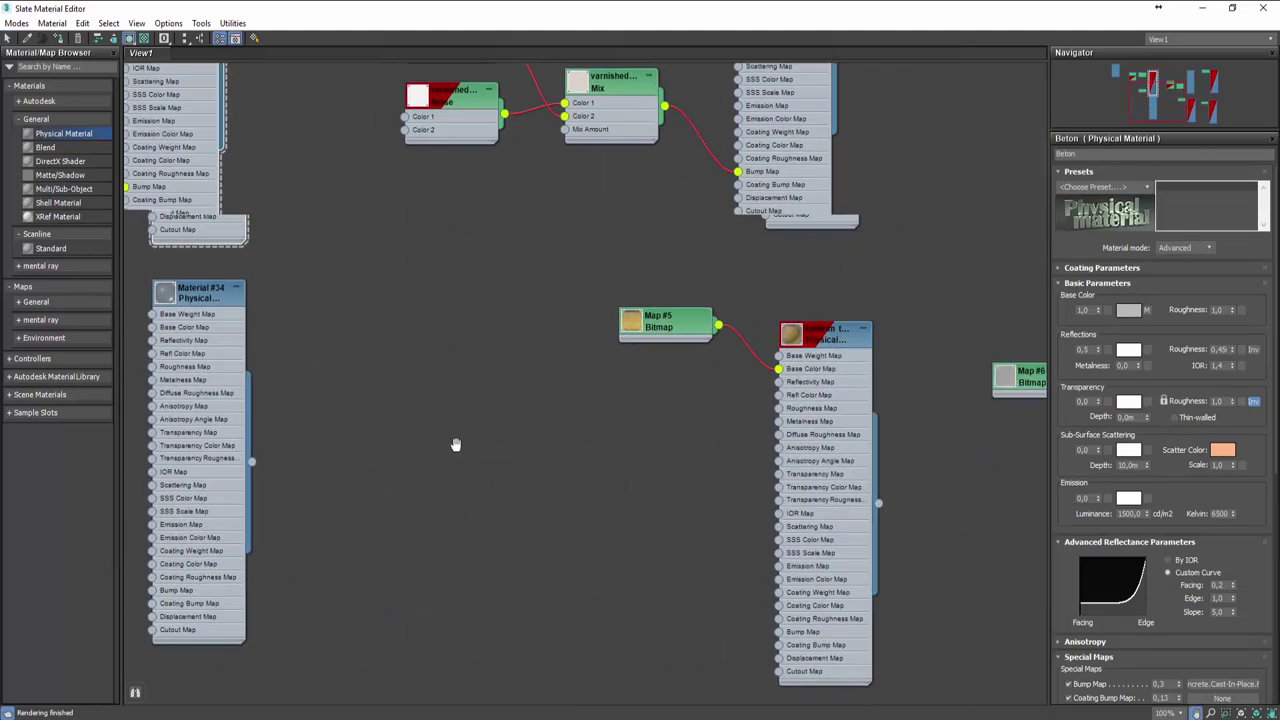
{"action": "middle_click_drag", "start_coordinate": [838, 435], "coordinate": [769, 577]}
{"action": "middle_click_drag", "start_coordinate": [777, 354], "coordinate": [743, 548]}
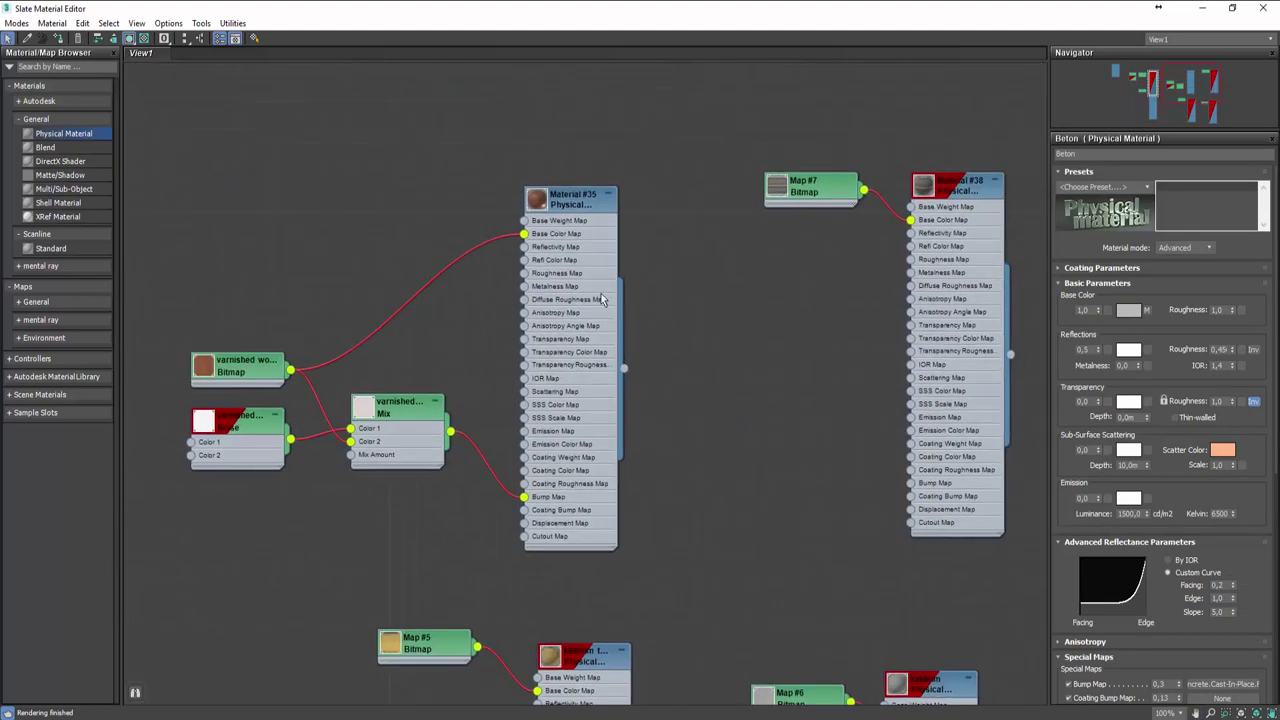
{"action": "double_click", "coordinate": [577, 205]}
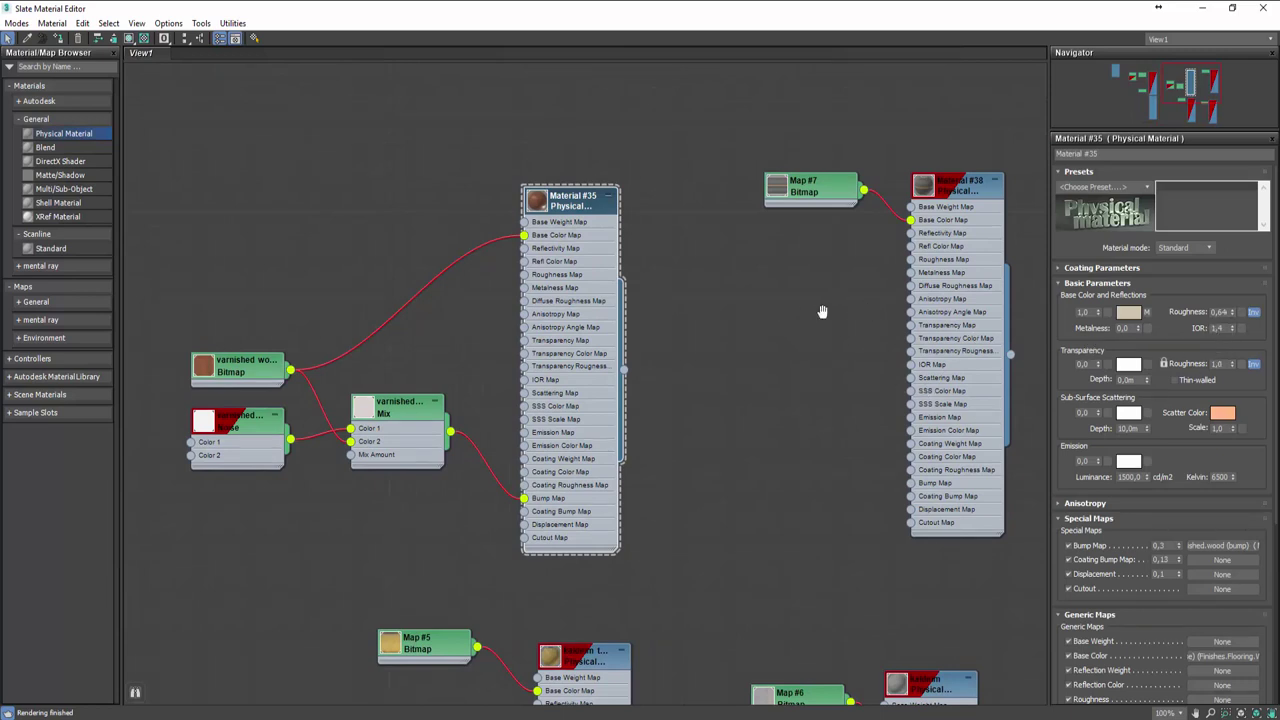
{"action": "middle_click_drag", "start_coordinate": [822, 311], "coordinate": [612, 311]}
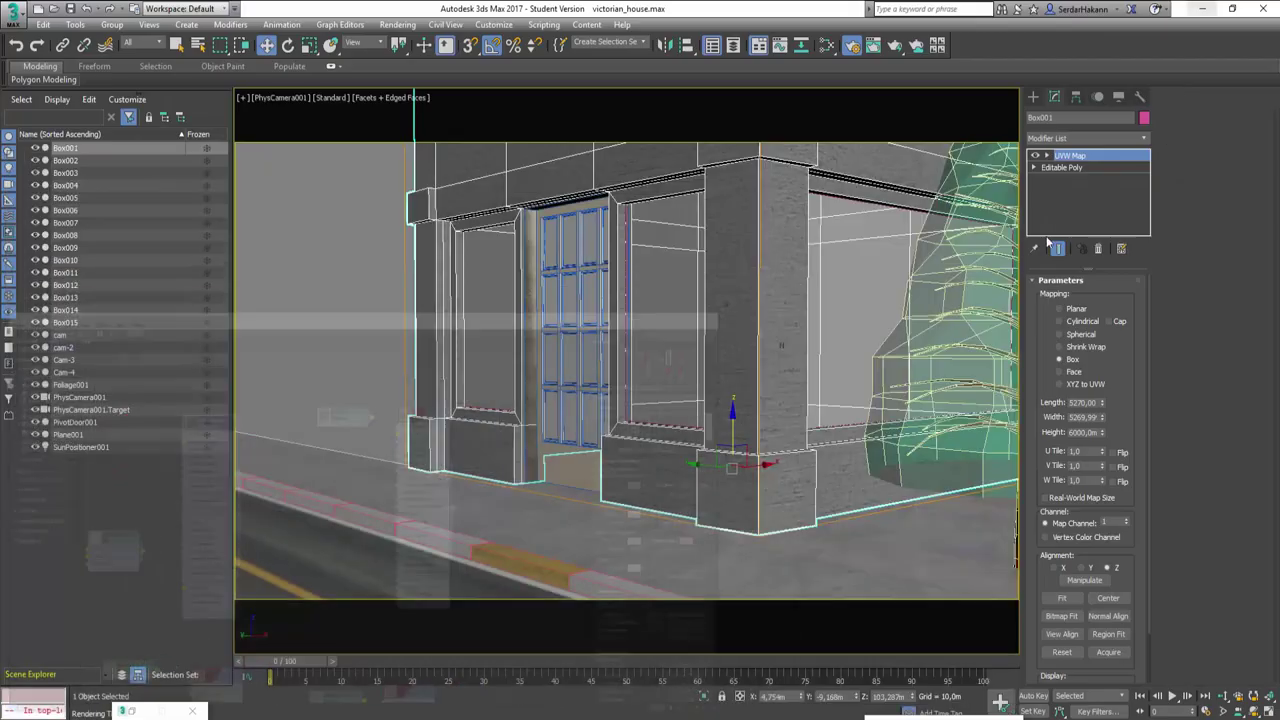
Step: Close the material editor, render the PhysCamera001 view, then close the rendered image
{"action": "left_click", "coordinate": [1202, 8]}
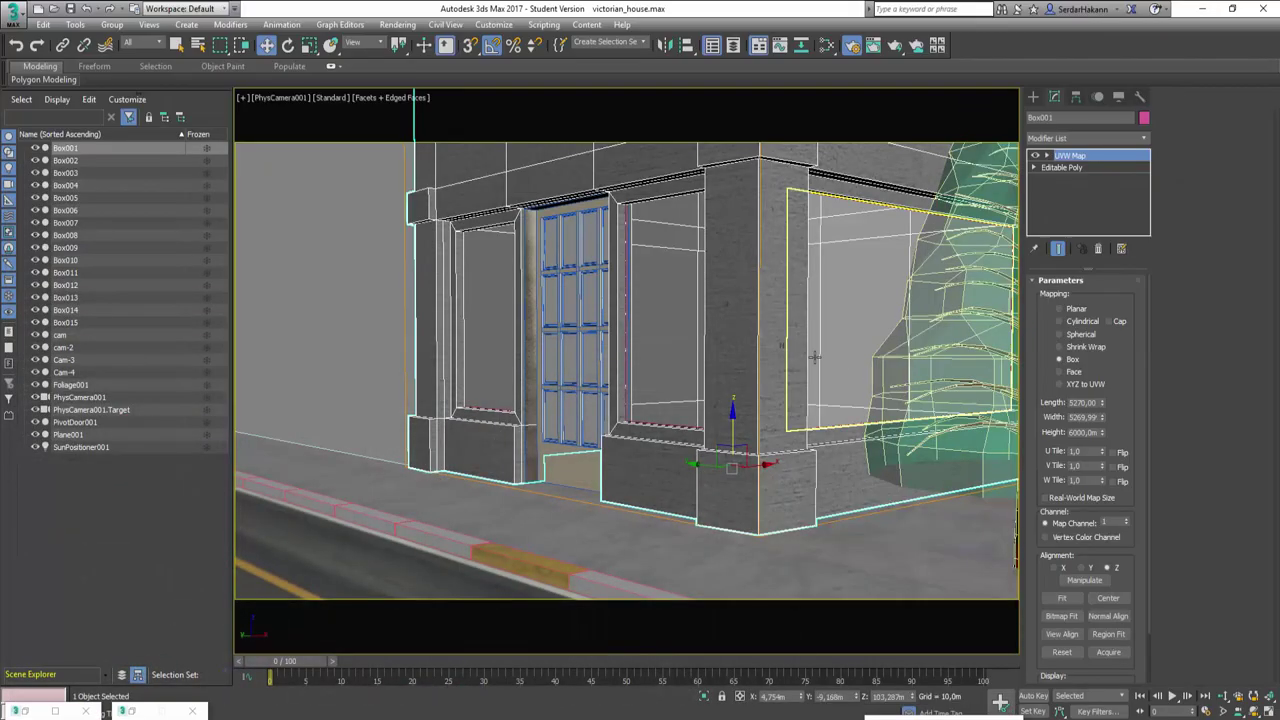
{"action": "key", "text": "shift+q"}
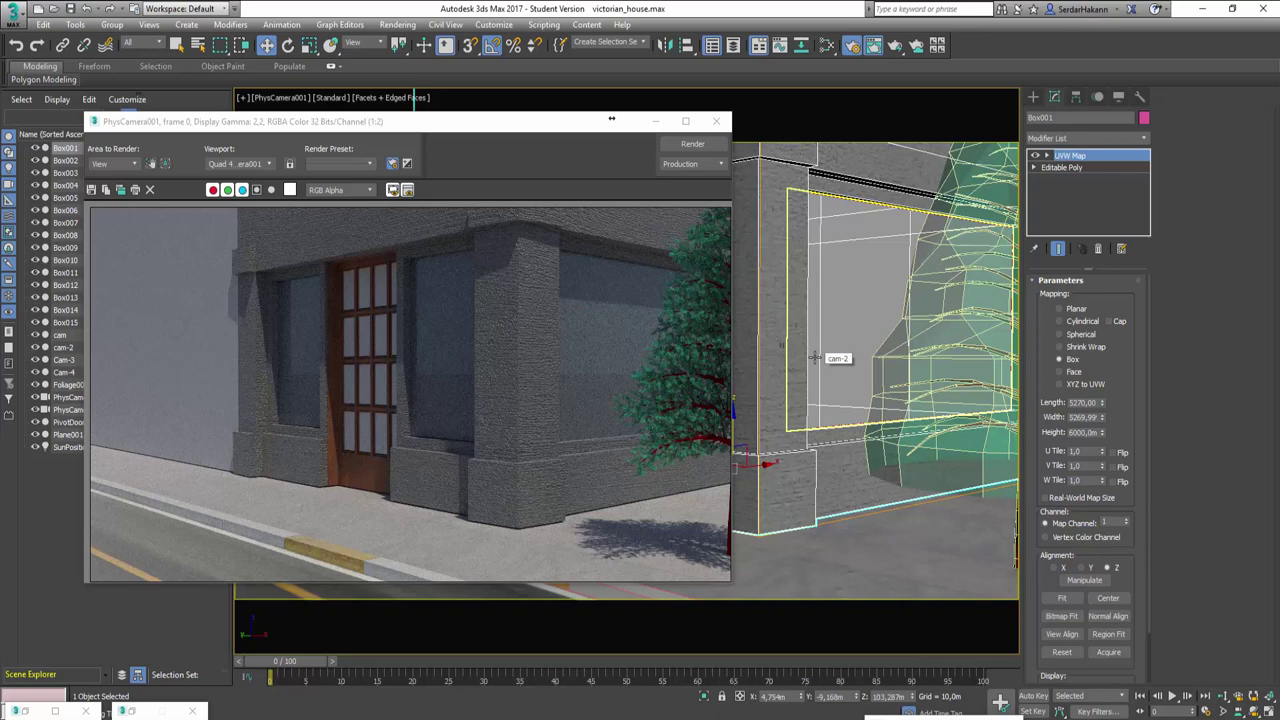
{"action": "left_click", "coordinate": [716, 121]}
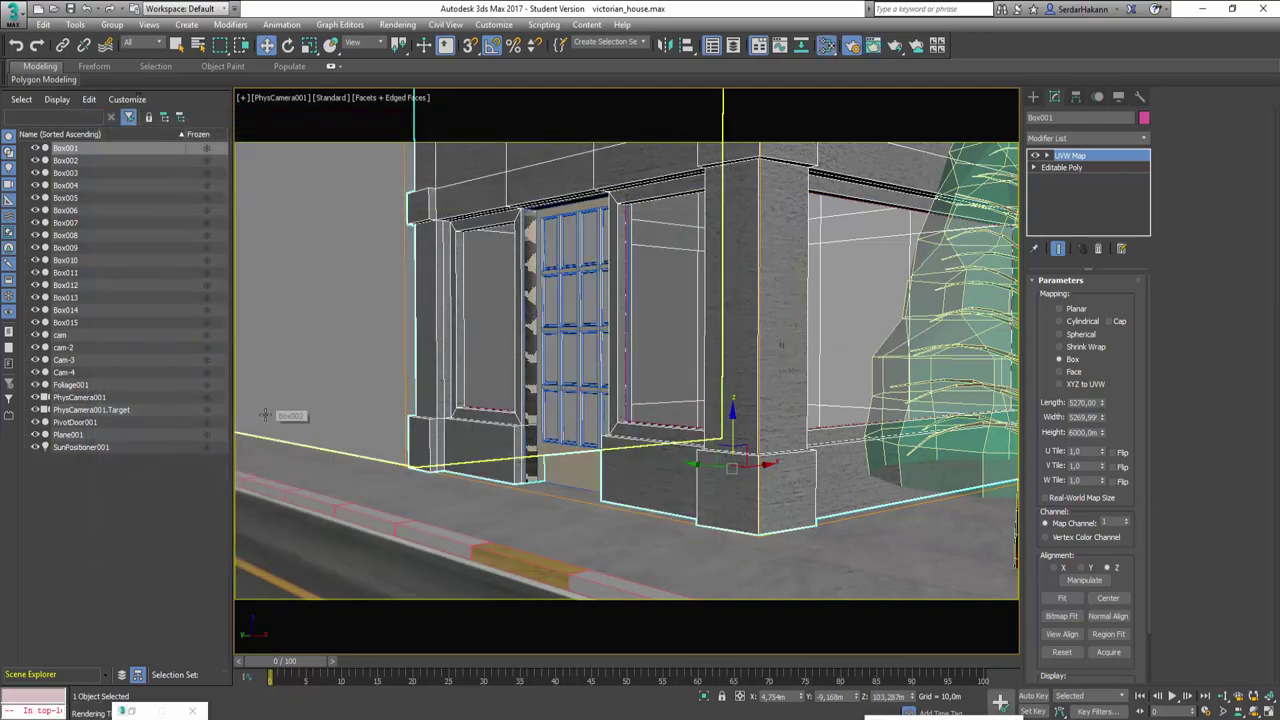
Step: Reopen the material editor as a smaller window on the right side
{"action": "key", "text": "m"}
{"action": "middle_click_drag", "start_coordinate": [444, 397], "coordinate": [541, 54]}
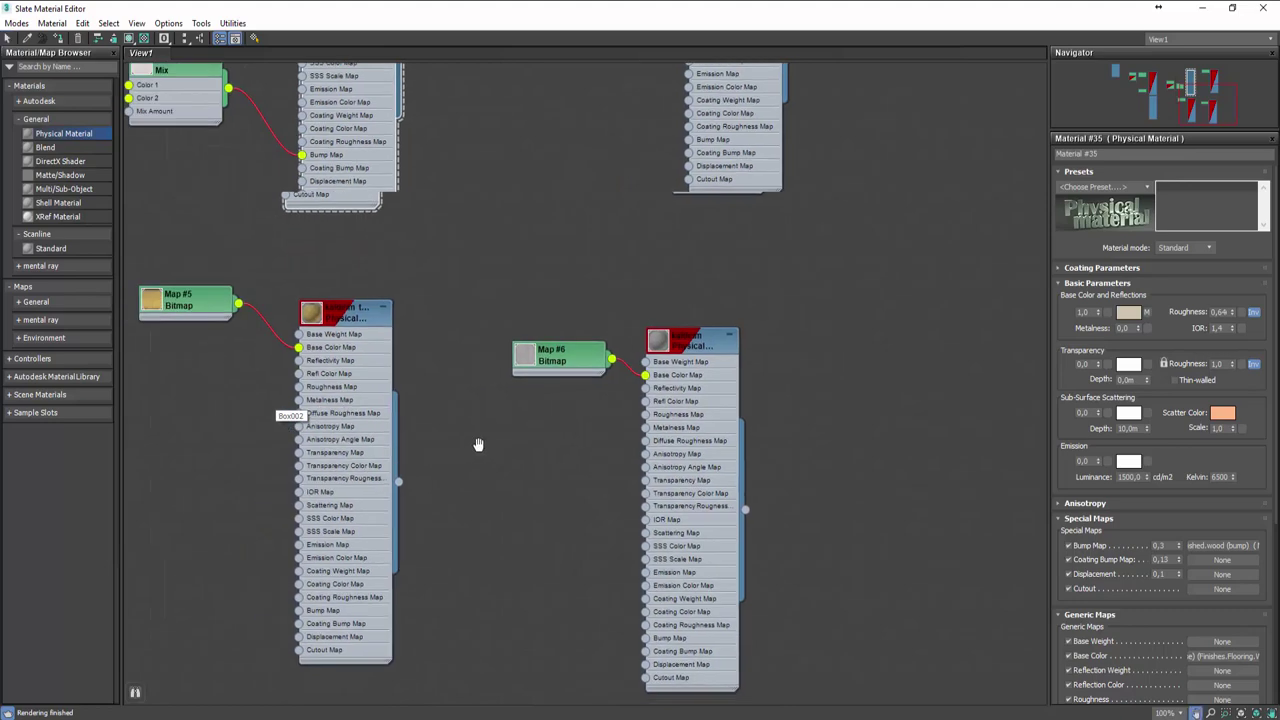
{"action": "double_click", "coordinate": [616, 9]}
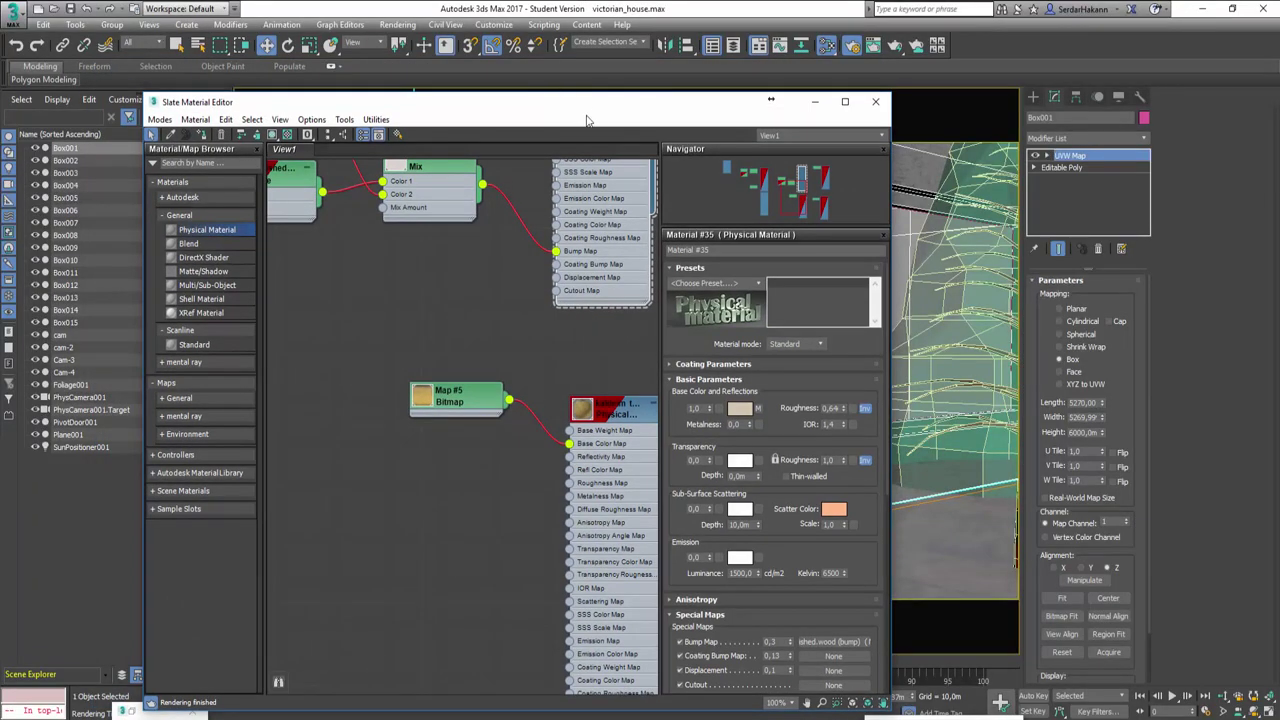
{"action": "mouse_move", "coordinate": [588, 110]}
{"action": "left_mouse_down"}
{"action": "mouse_move", "coordinate": [378, 50]}
{"action": "mouse_move", "coordinate": [354, 30]}
{"action": "left_mouse_up"}
{"action": "left_click_drag", "start_coordinate": [259, 28], "coordinate": [965, 23]}
{"action": "middle_click_drag", "start_coordinate": [1066, 382], "coordinate": [824, 223]}
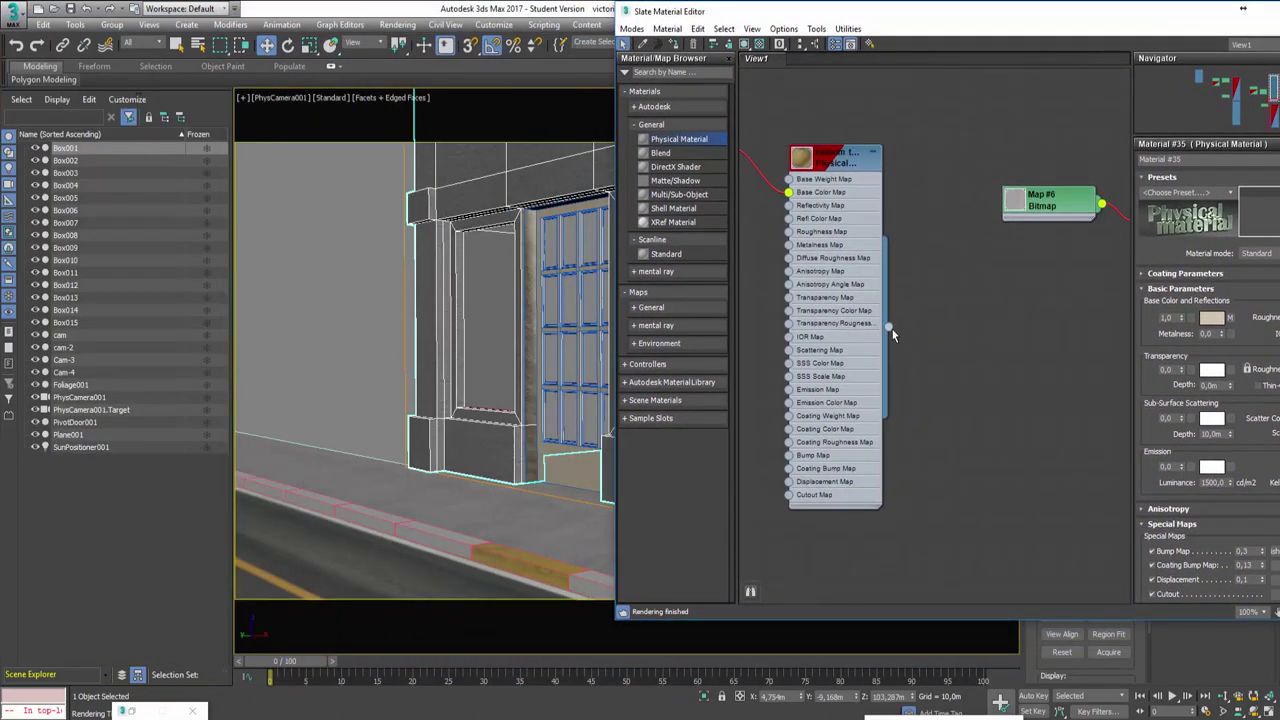
Step: Drag the curb-stone material onto the curb object
{"action": "mouse_move", "coordinate": [889, 327]}
{"action": "left_mouse_down"}
{"action": "mouse_move", "coordinate": [366, 557]}
{"action": "mouse_move", "coordinate": [370, 531]}
{"action": "left_mouse_up"}
{"action": "left_click_drag", "start_coordinate": [888, 331], "coordinate": [266, 497]}
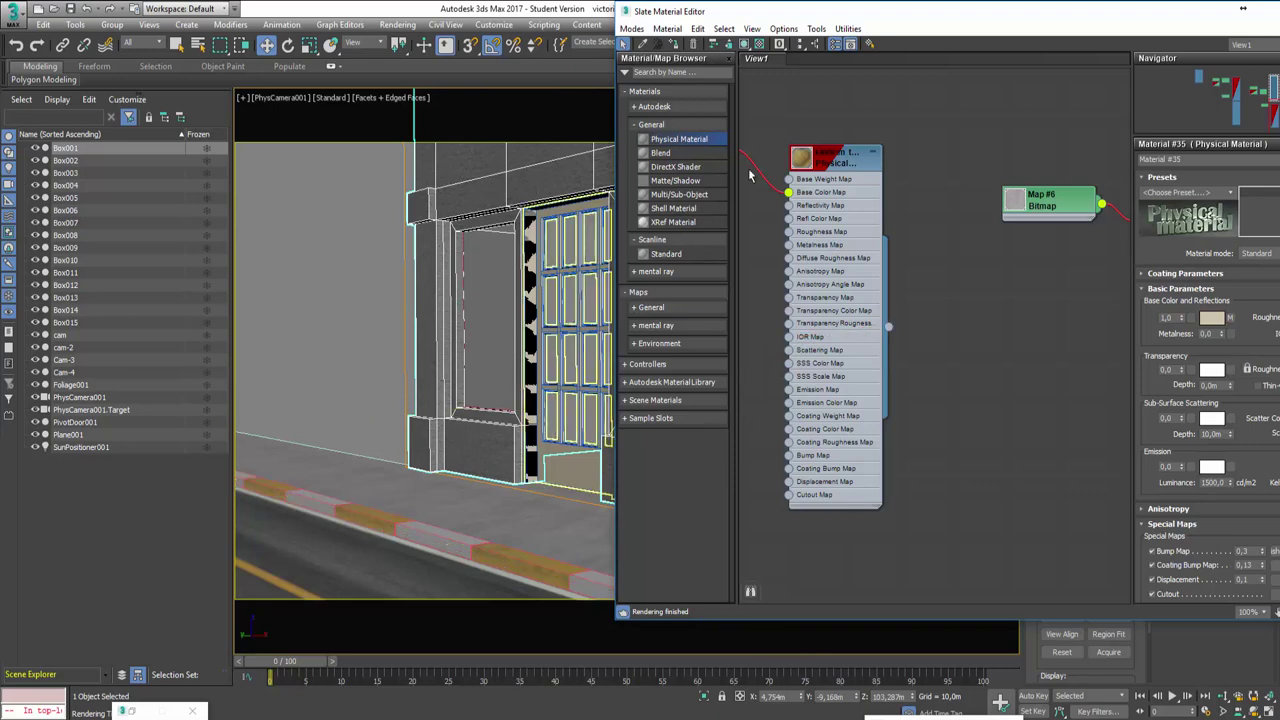
{"action": "mouse_move", "coordinate": [698, 21]}
{"action": "left_mouse_down"}
{"action": "mouse_move", "coordinate": [979, 86]}
{"action": "mouse_move", "coordinate": [111, 142]}
{"action": "left_mouse_up"}
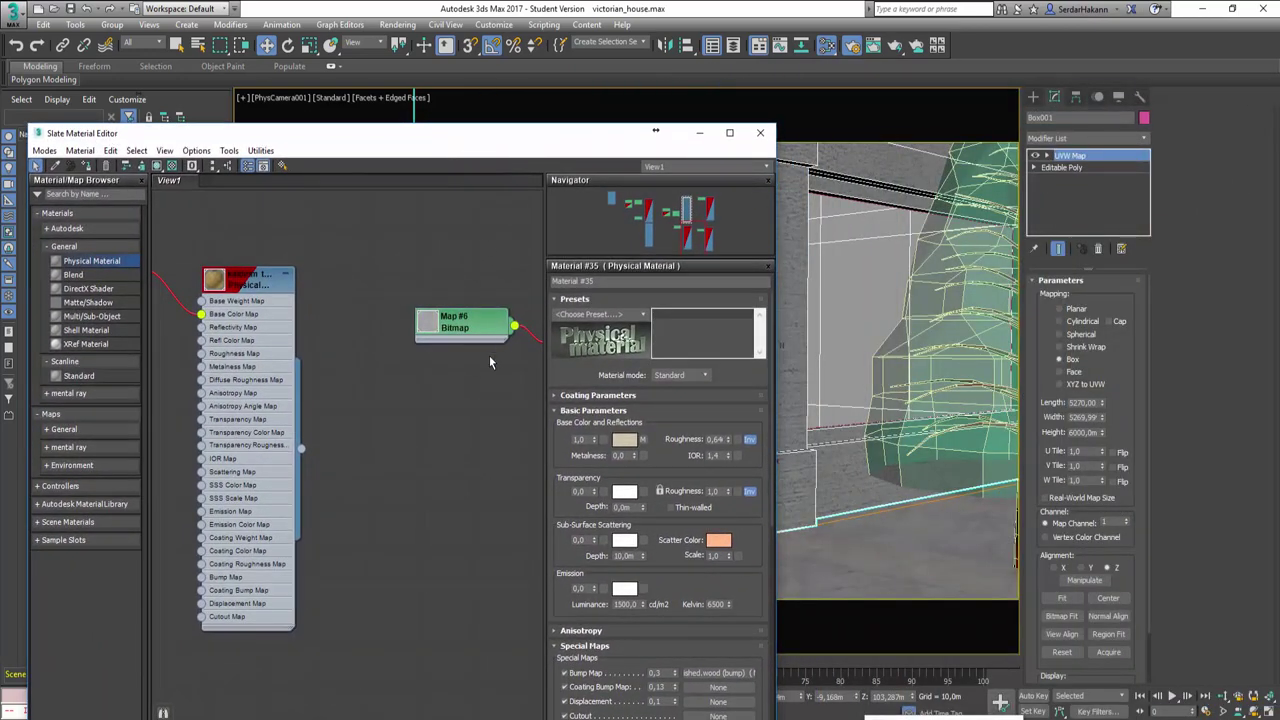
Step: Tidy the node layout and put Box001's Editable Poly into Polygon mode
{"action": "key", "text": "l"}
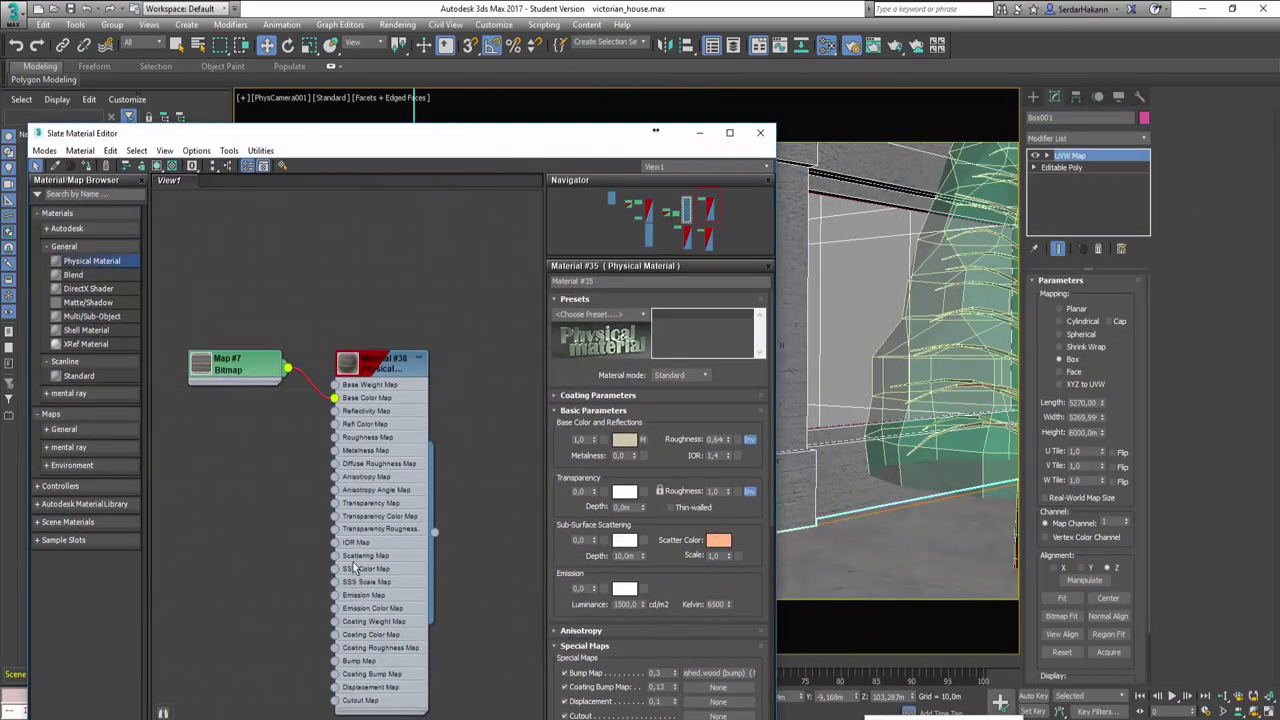
{"action": "mouse_move", "coordinate": [257, 465]}
{"action": "middle_mouse_down"}
{"action": "mouse_move", "coordinate": [437, 347]}
{"action": "mouse_move", "coordinate": [441, 280]}
{"action": "middle_mouse_up"}
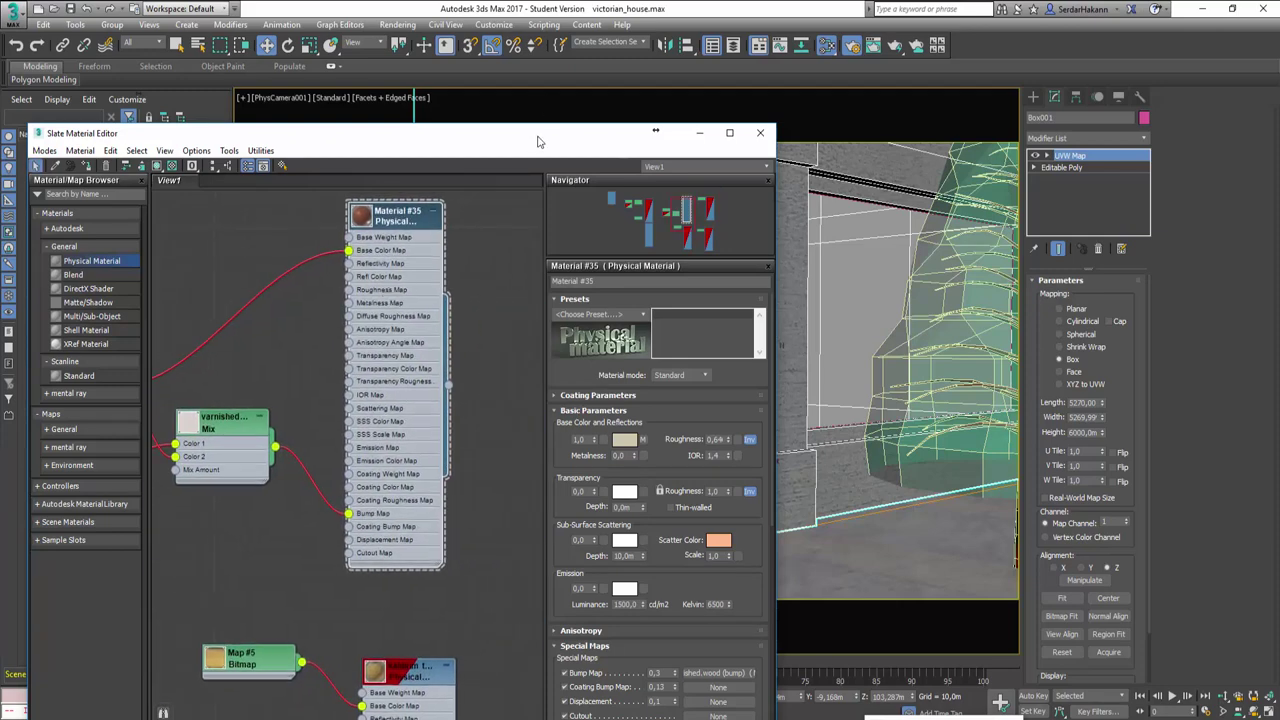
{"action": "left_click_drag", "start_coordinate": [537, 141], "coordinate": [693, 492]}
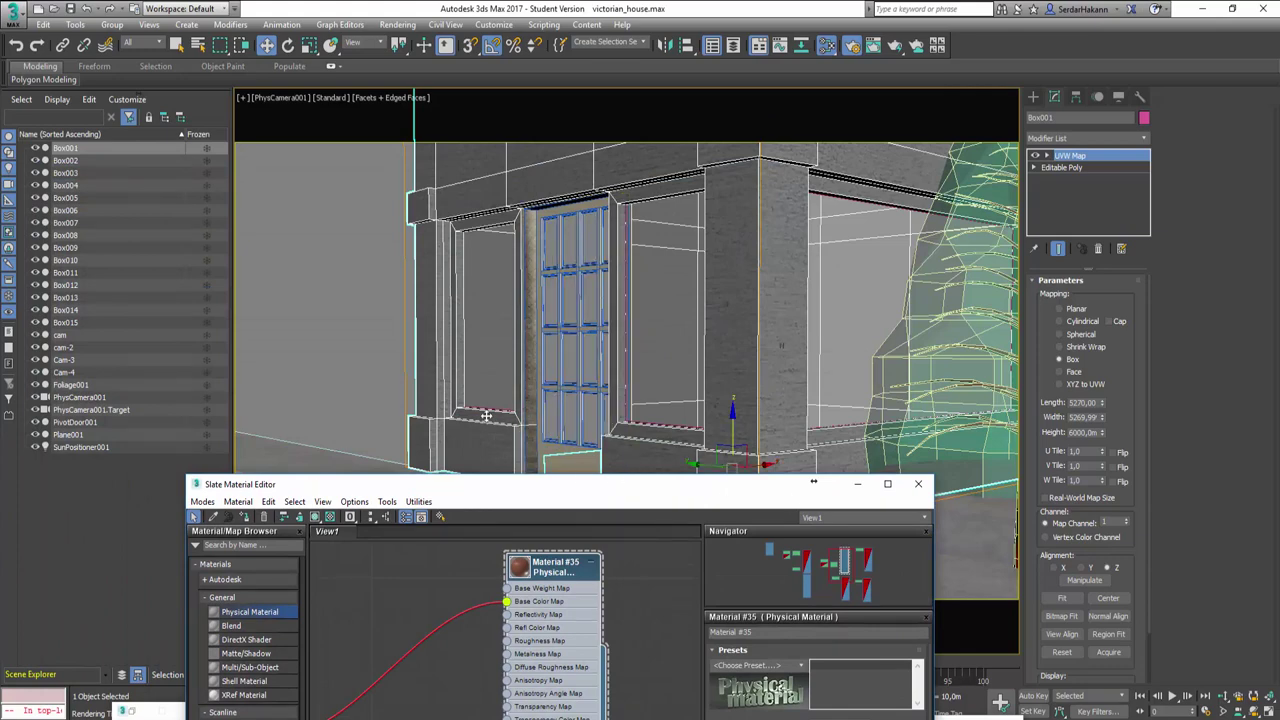
{"action": "left_click", "coordinate": [1079, 166]}
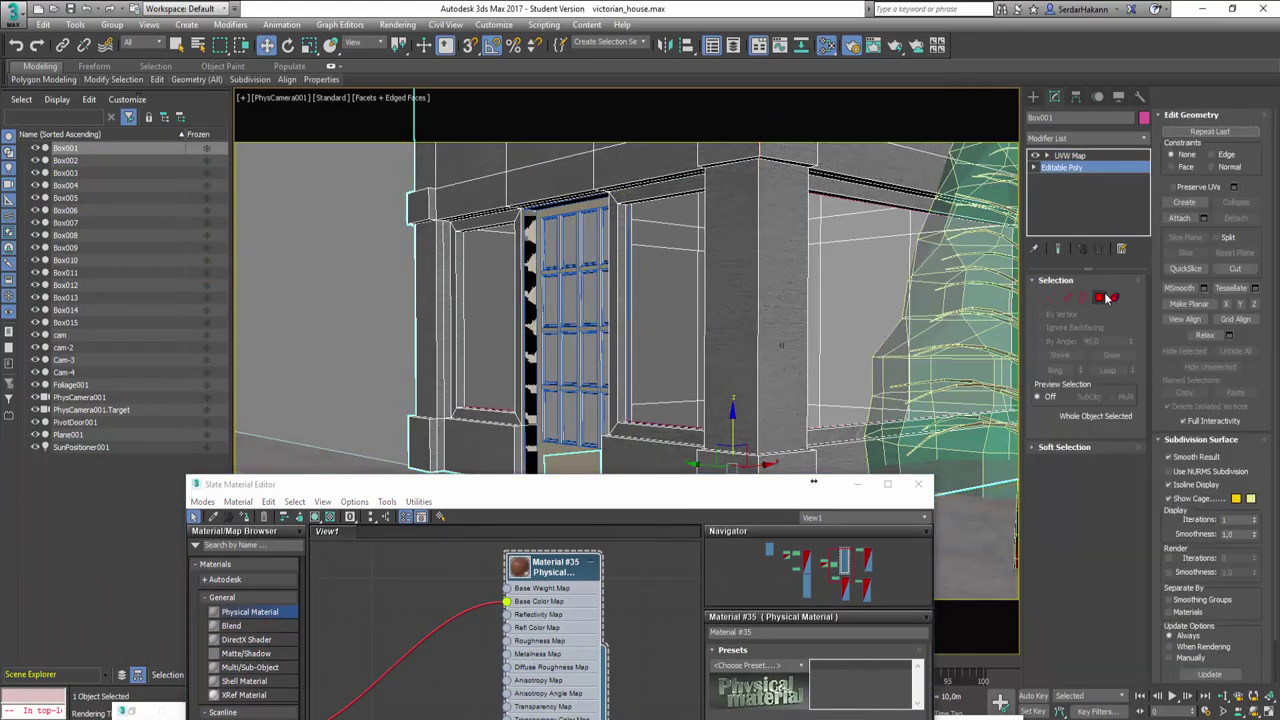
{"action": "left_click", "coordinate": [1101, 297]}
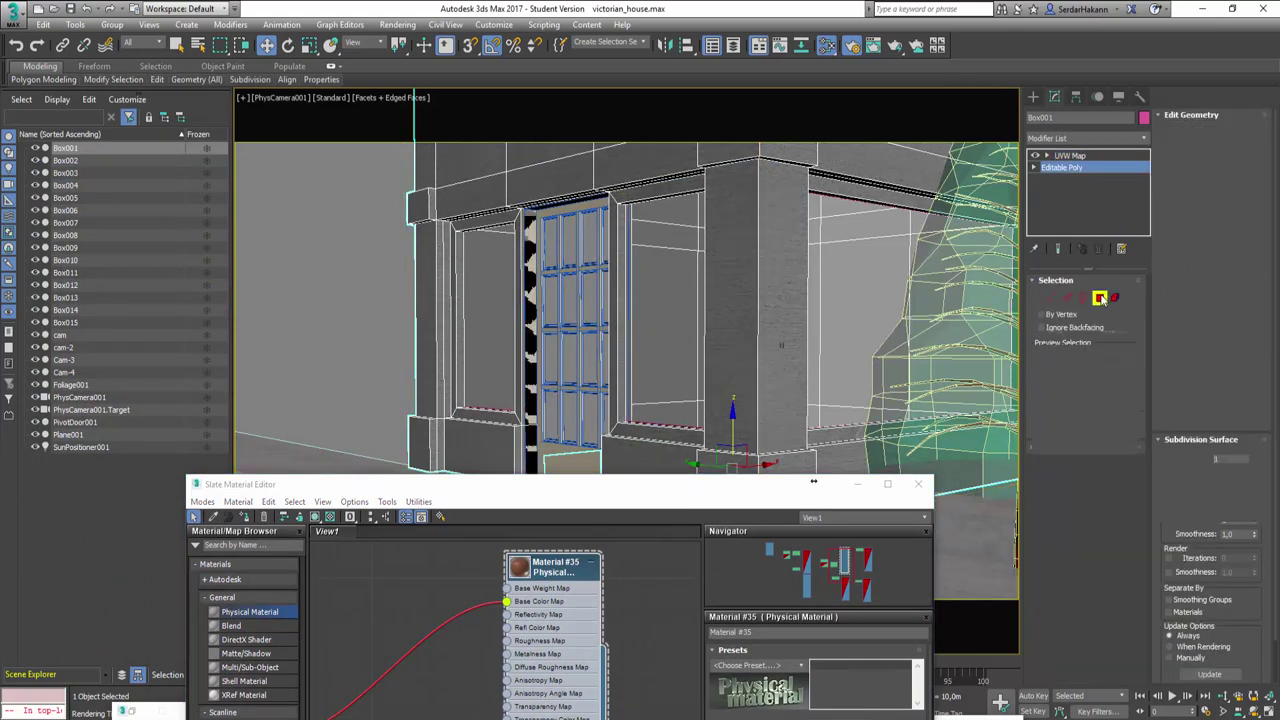
Step: Select the door frame's sill, jamb and lintel faces
{"action": "left_click", "coordinate": [472, 416]}
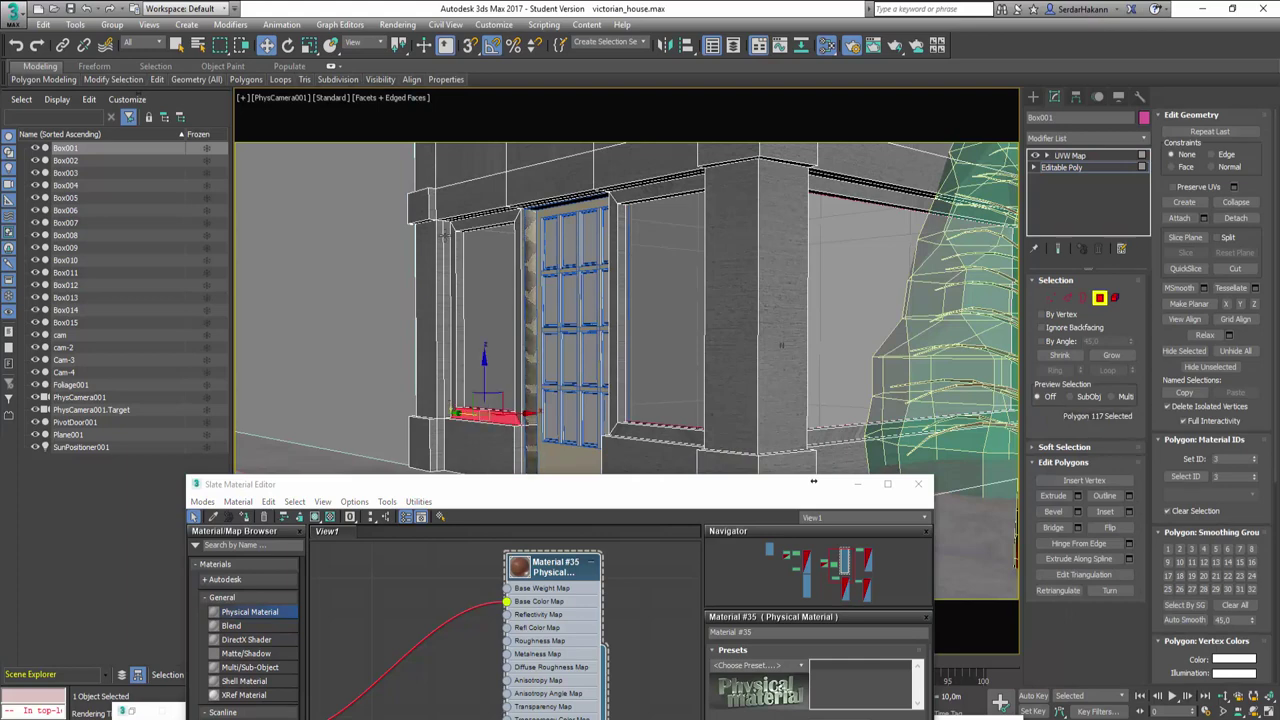
{"action": "left_click", "coordinate": [455, 244], "text": "ctrl"}
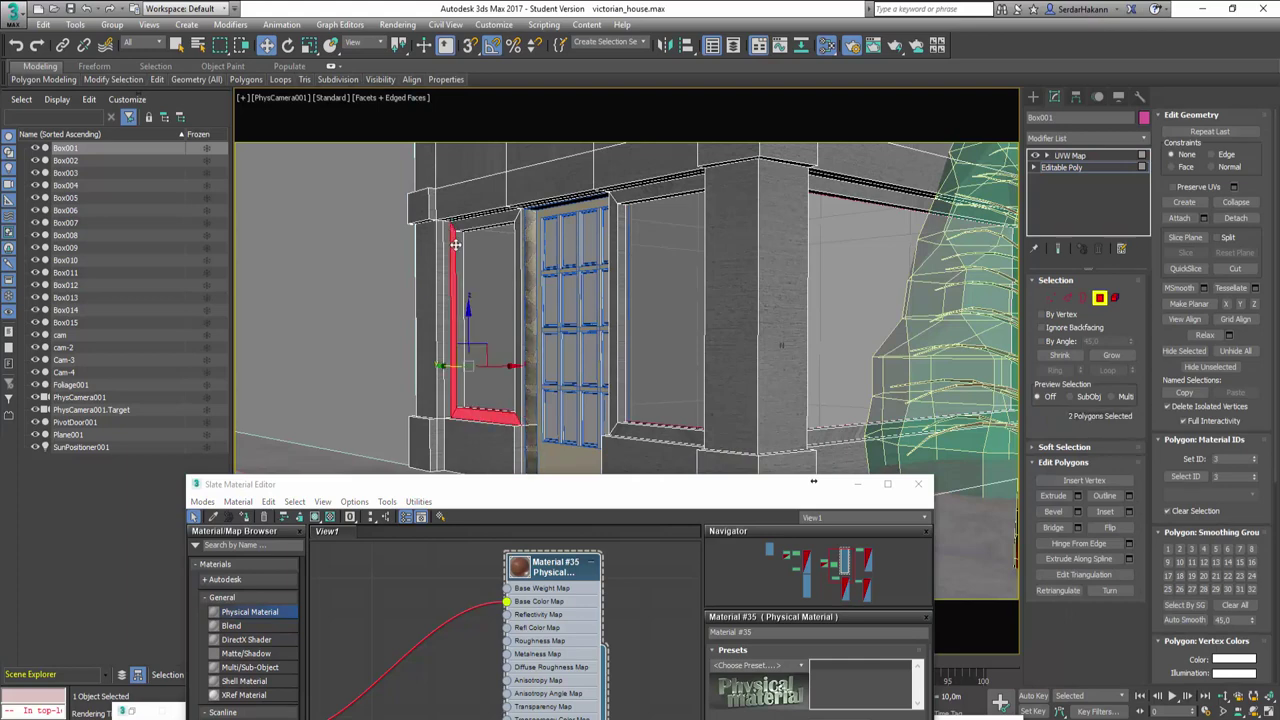
{"action": "left_click", "coordinate": [458, 244], "text": "ctrl"}
{"action": "left_click", "coordinate": [462, 227], "text": "ctrl"}
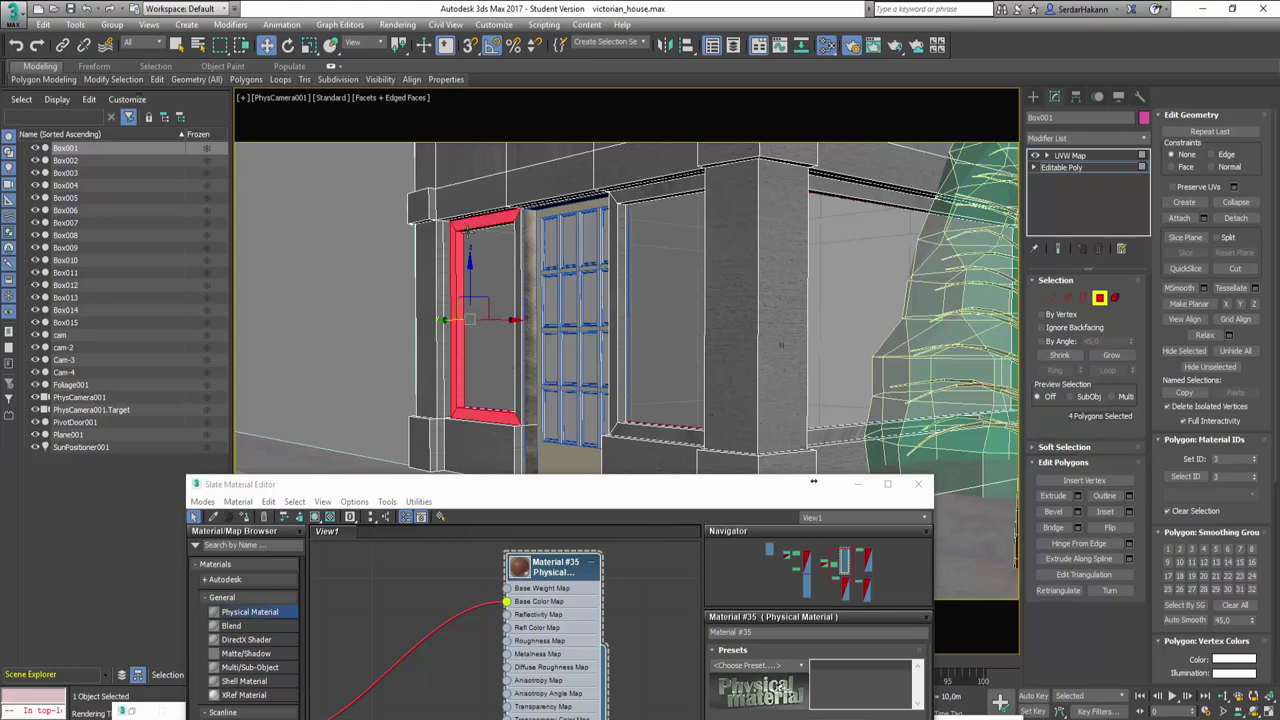
{"action": "left_click", "coordinate": [468, 232], "text": "ctrl"}
{"action": "left_click", "coordinate": [518, 233], "text": "ctrl"}
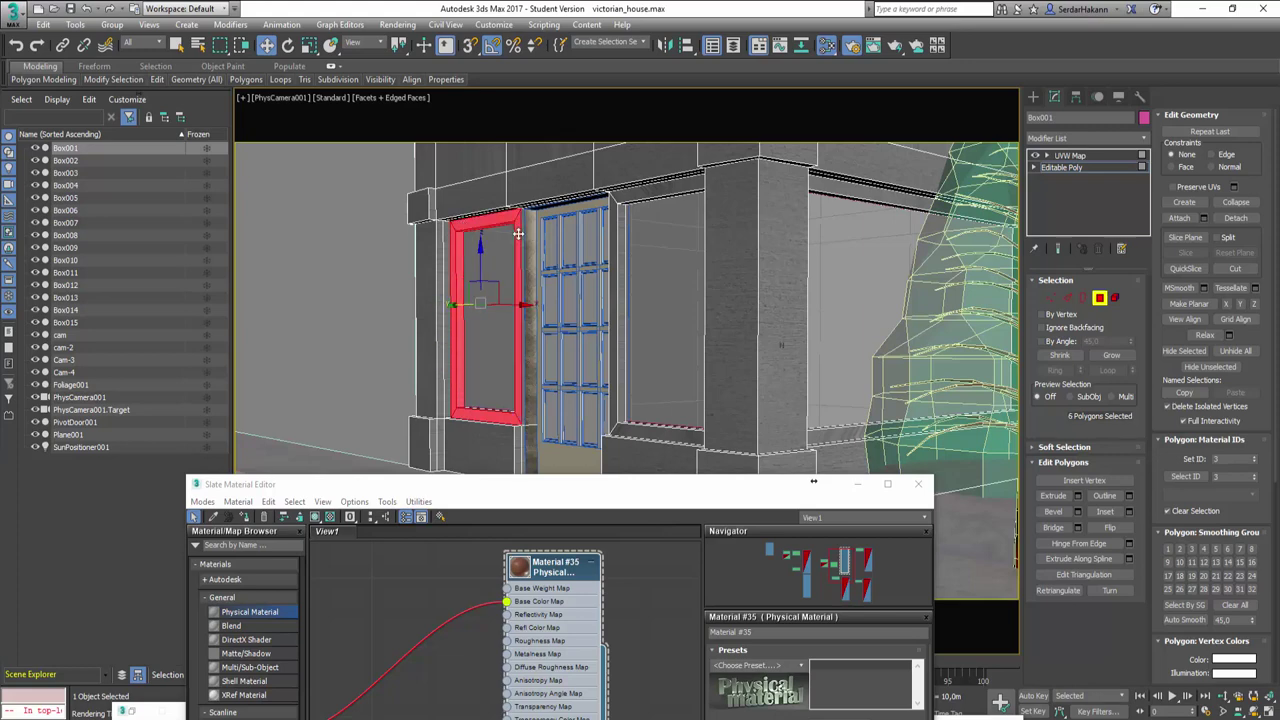
{"action": "left_click", "coordinate": [524, 420], "text": "ctrl"}
Step: Add the right window's frame faces and assign Material #35 to the selection
{"action": "left_click", "coordinate": [651, 190], "text": "ctrl"}
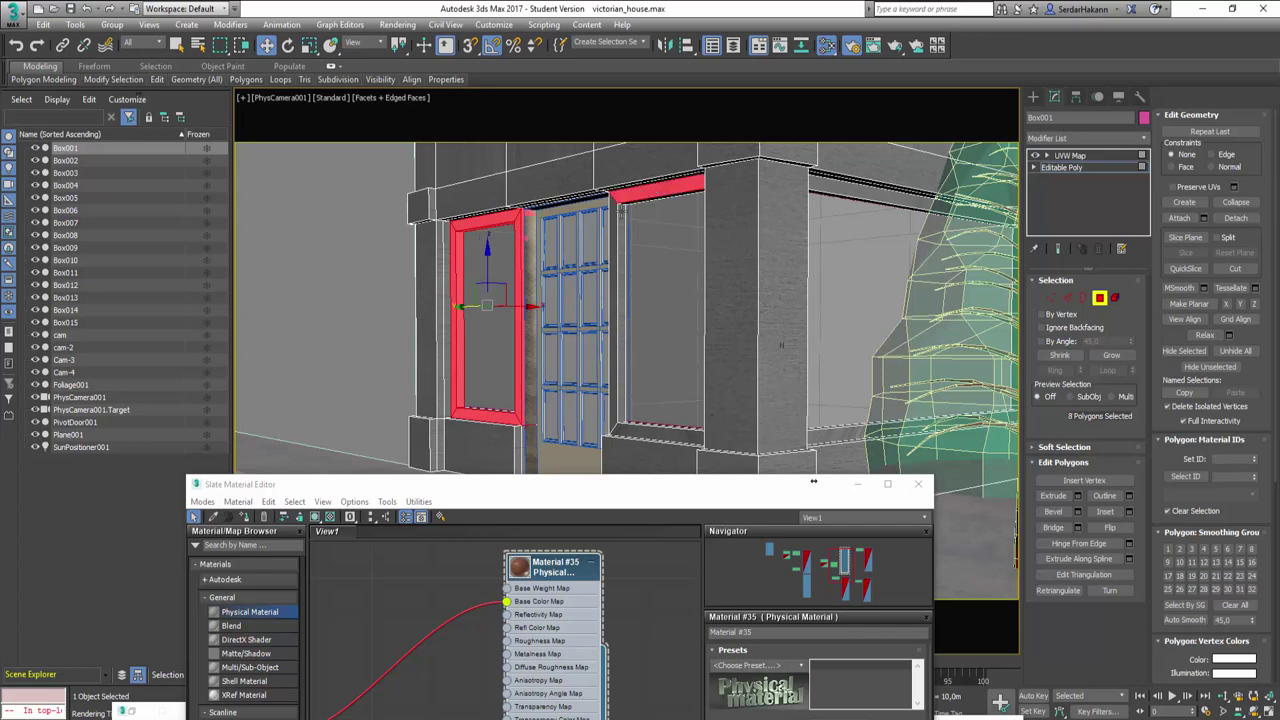
{"action": "left_click", "coordinate": [613, 218], "text": "ctrl"}
{"action": "left_click", "coordinate": [621, 217], "text": "ctrl"}
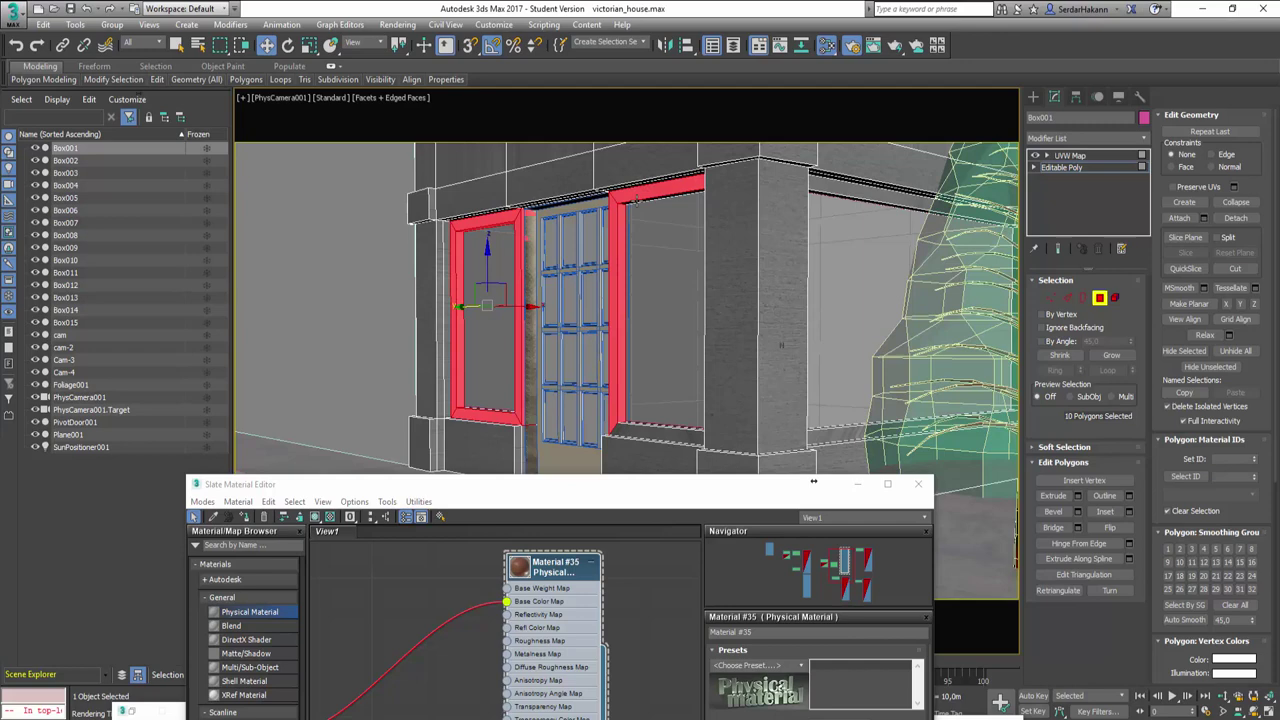
{"action": "left_click", "coordinate": [636, 202], "text": "ctrl"}
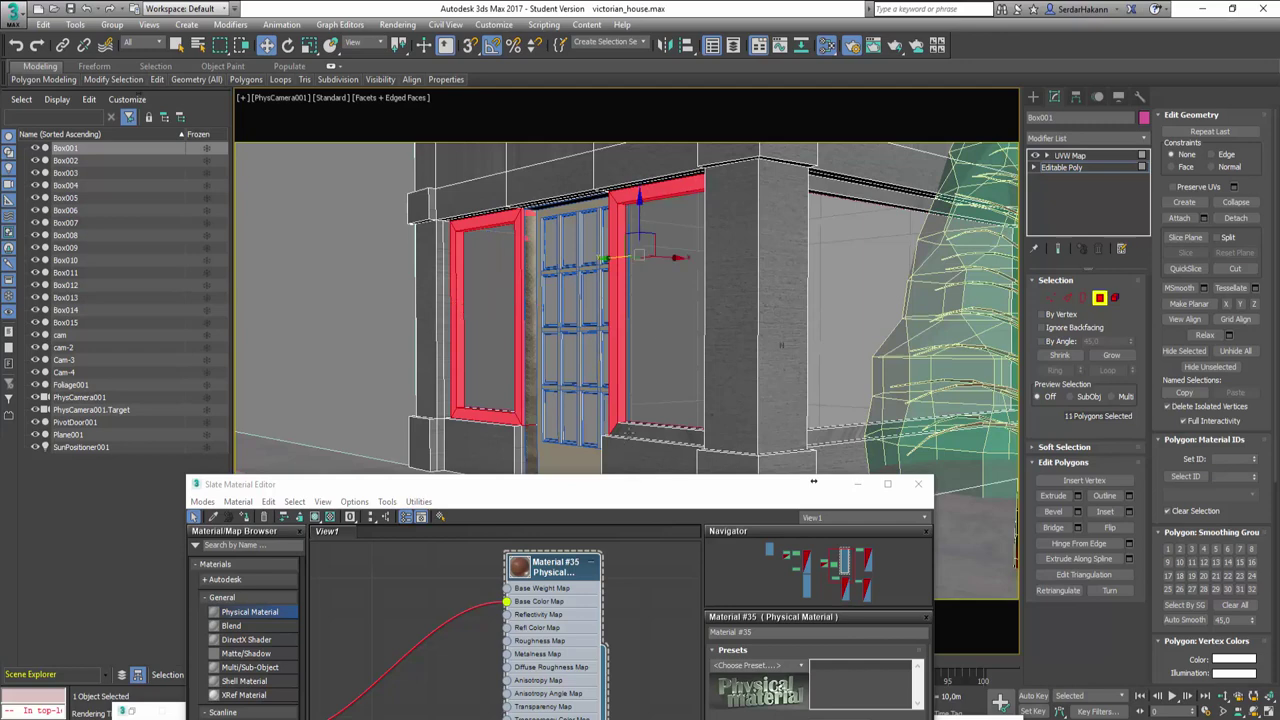
{"action": "left_click", "coordinate": [638, 428], "text": "ctrl"}
{"action": "left_click", "coordinate": [702, 324], "text": "ctrl"}
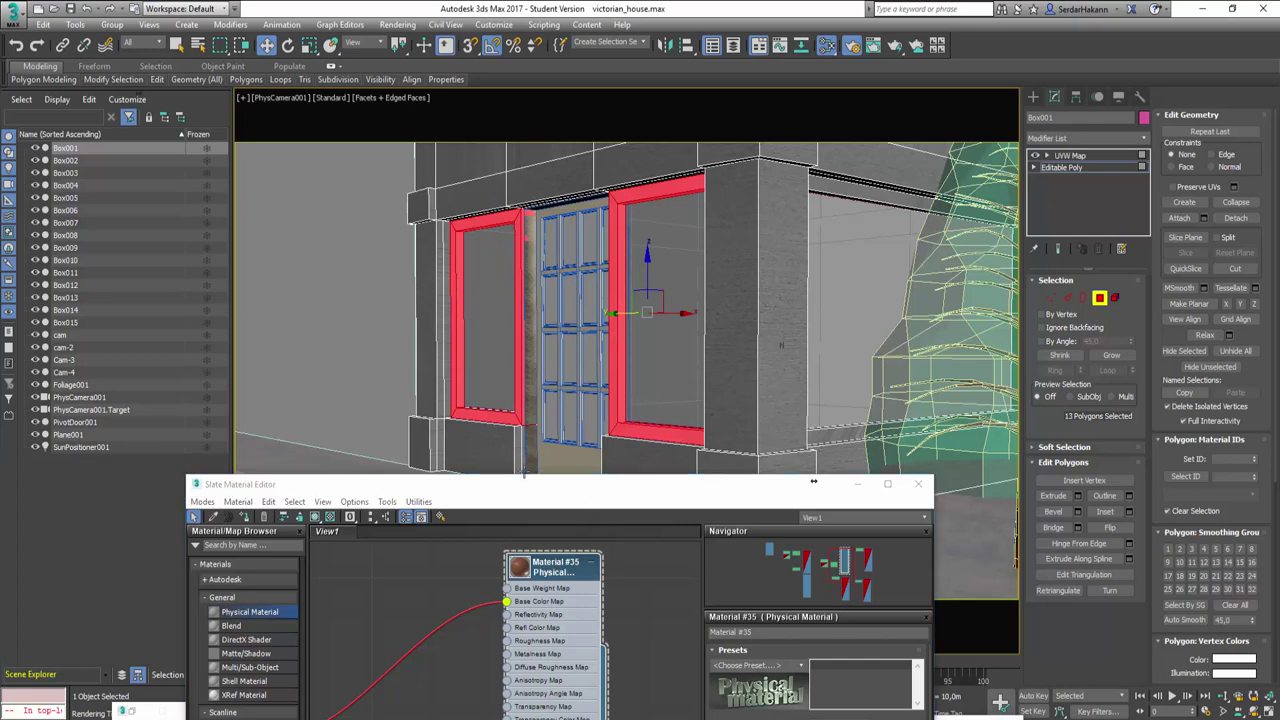
{"action": "left_click_drag", "start_coordinate": [531, 489], "coordinate": [429, 405]}
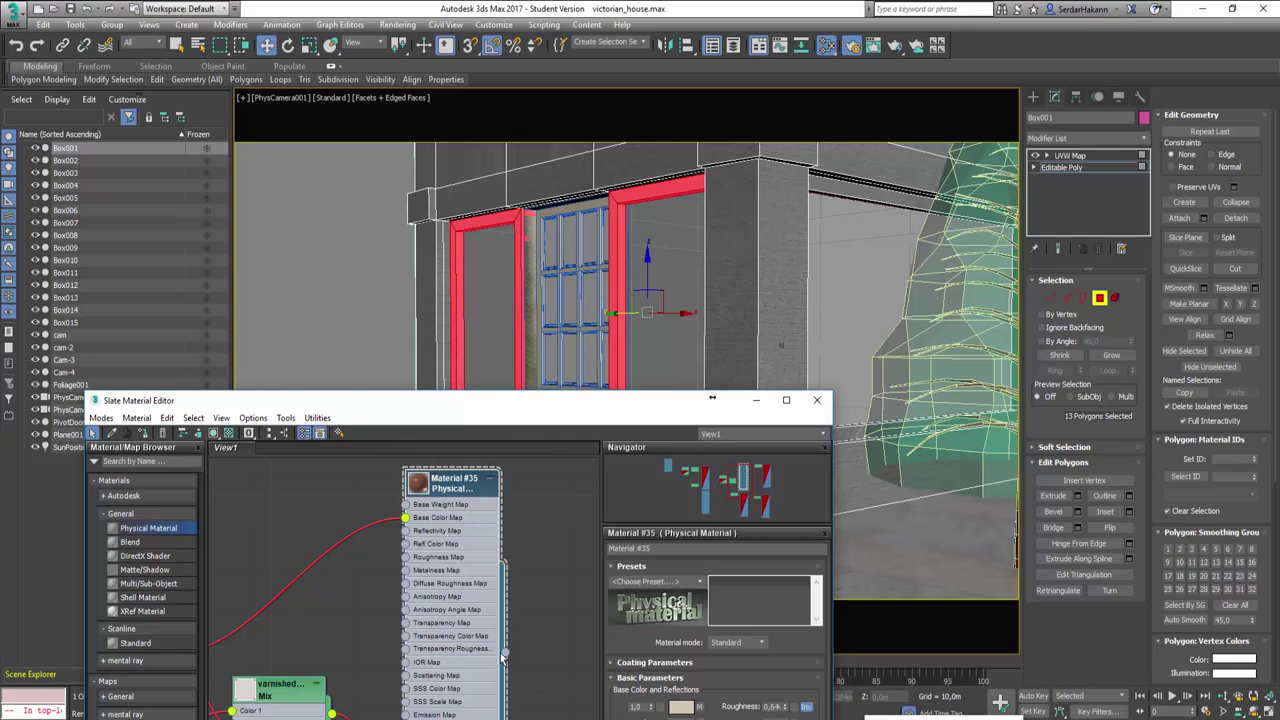
{"action": "left_click_drag", "start_coordinate": [505, 655], "coordinate": [519, 359]}
Step: Exit polygon editing, close the editor, then start and cancel a test render
{"action": "left_click", "coordinate": [1100, 298]}
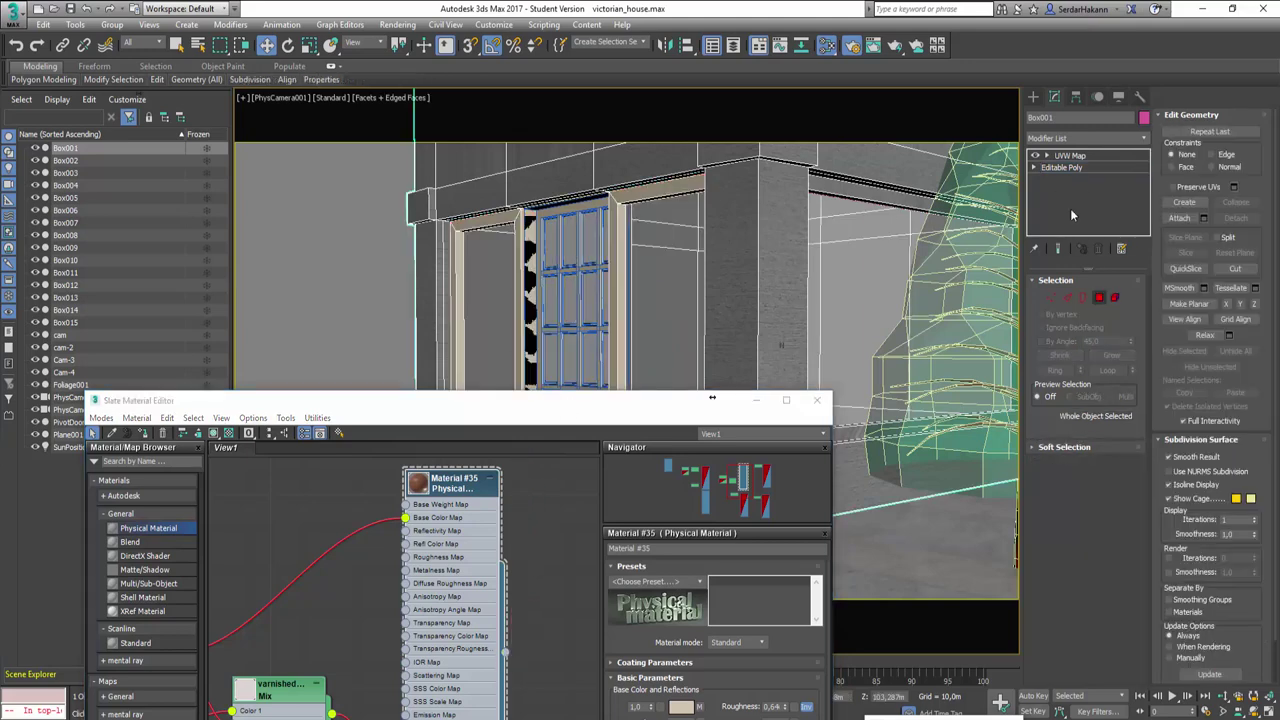
{"action": "left_click", "coordinate": [1069, 156]}
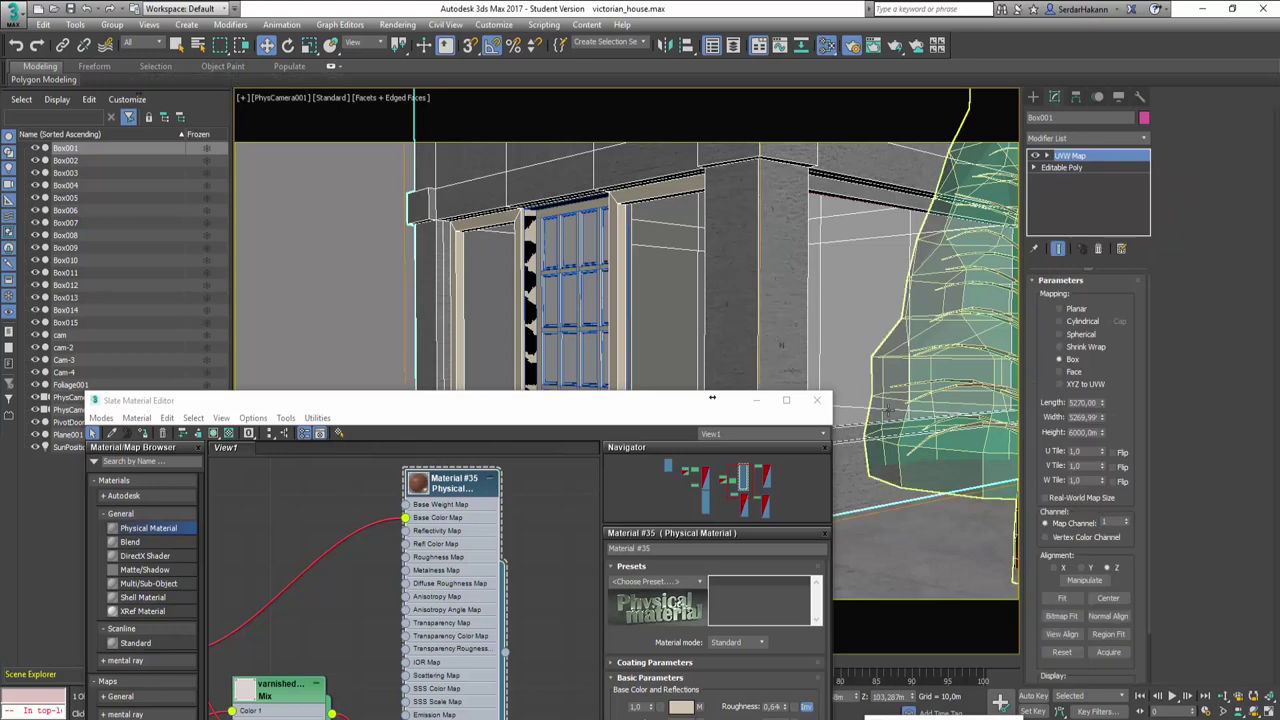
{"action": "key", "text": "m"}
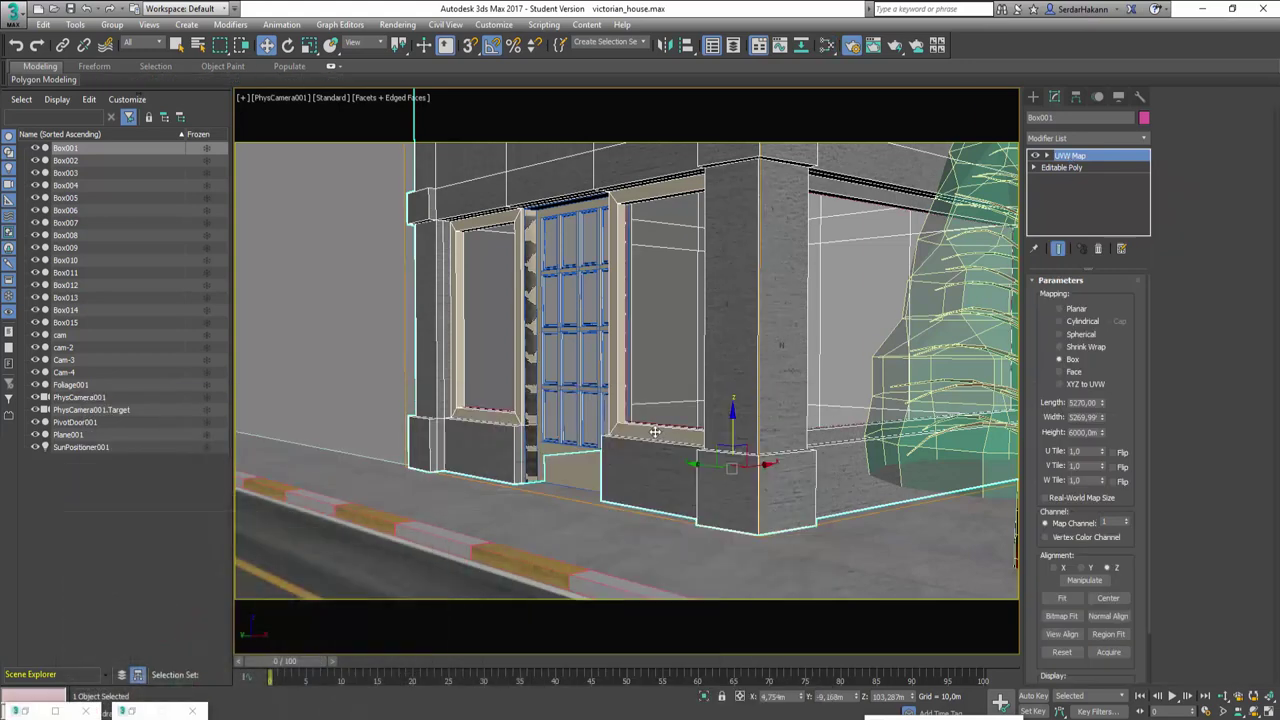
{"action": "key", "text": "shift+q"}
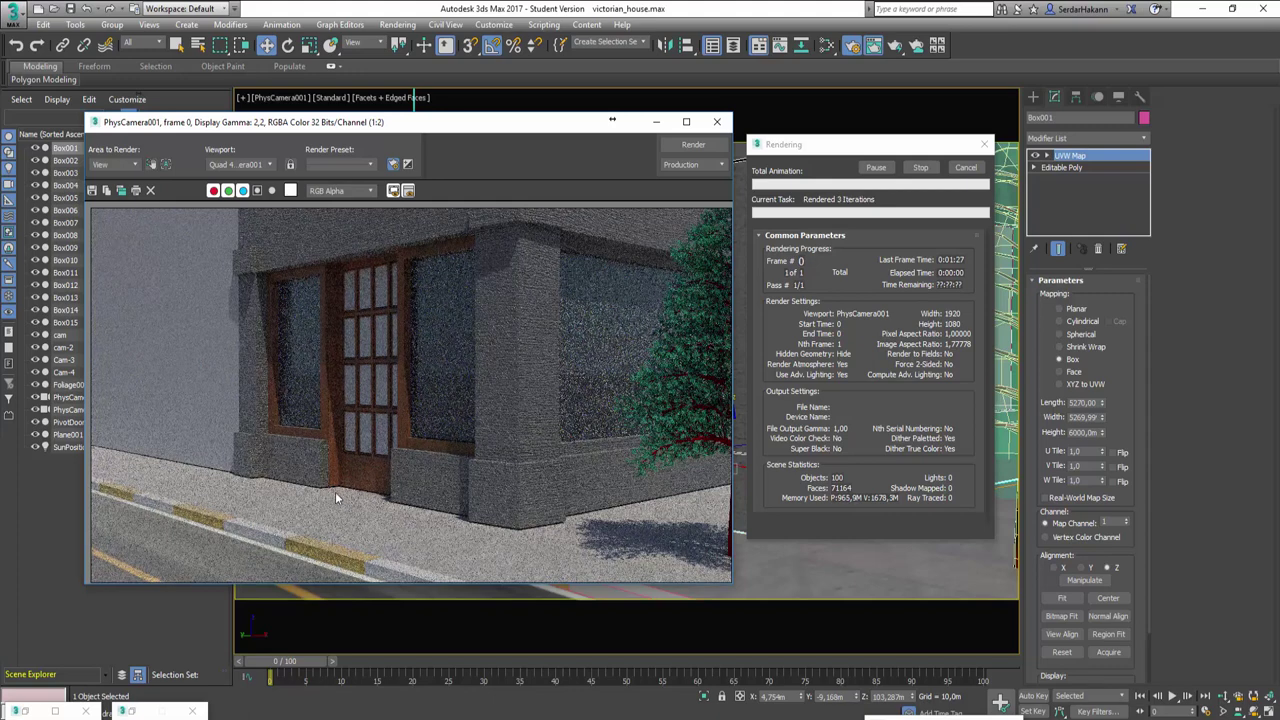
{"action": "left_click", "coordinate": [966, 170]}
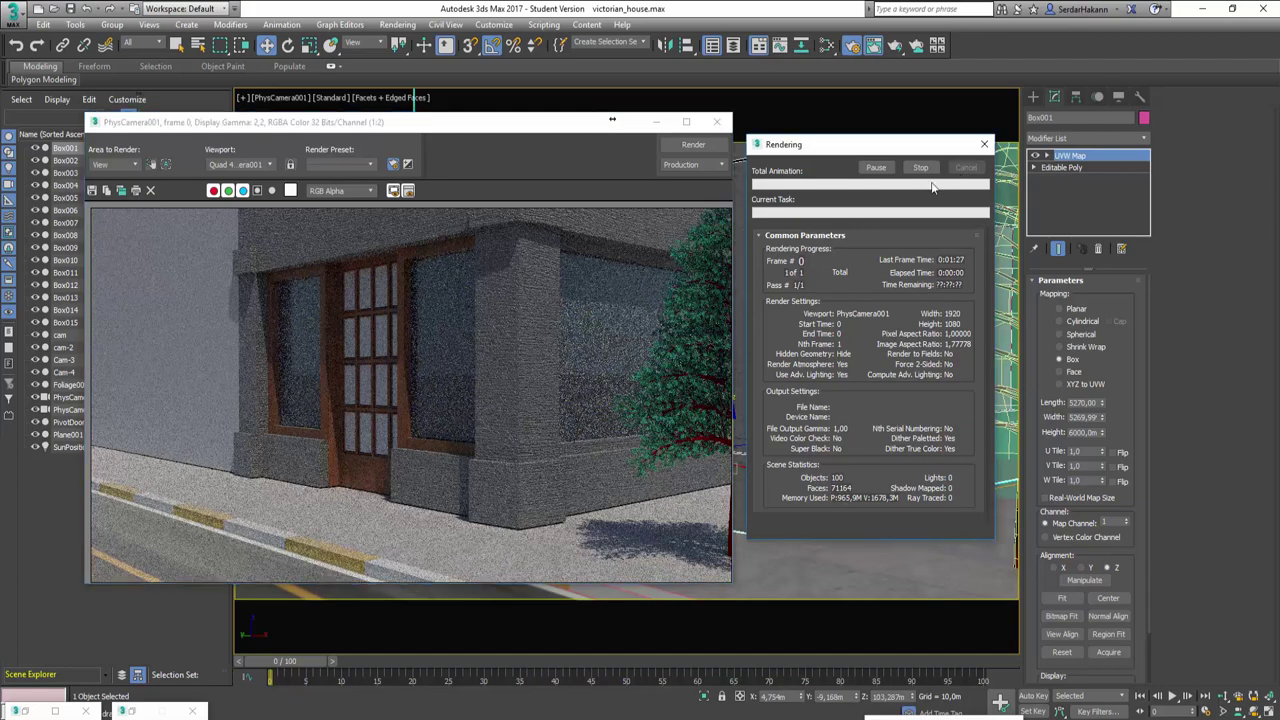
{"action": "left_click", "coordinate": [716, 122]}
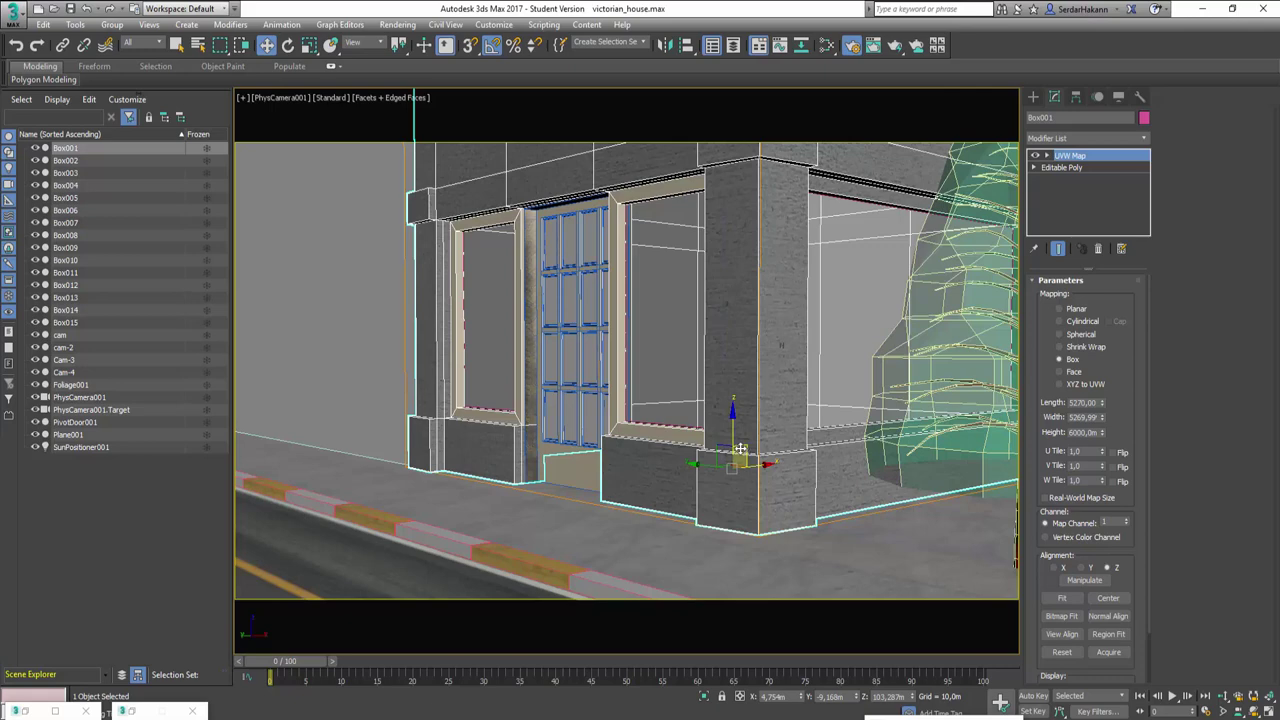
Step: Select the four beam faces above the right window and assign them Material #35
{"action": "key", "text": "m"}
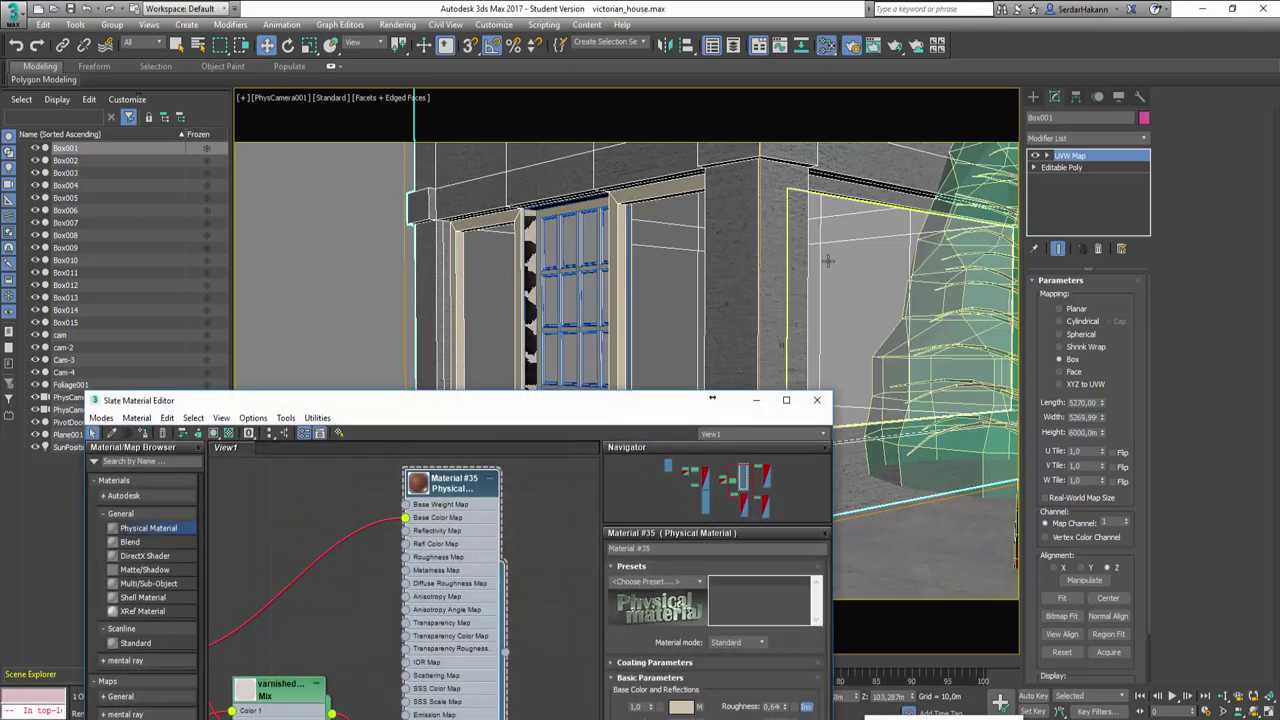
{"action": "left_click", "coordinate": [1084, 167]}
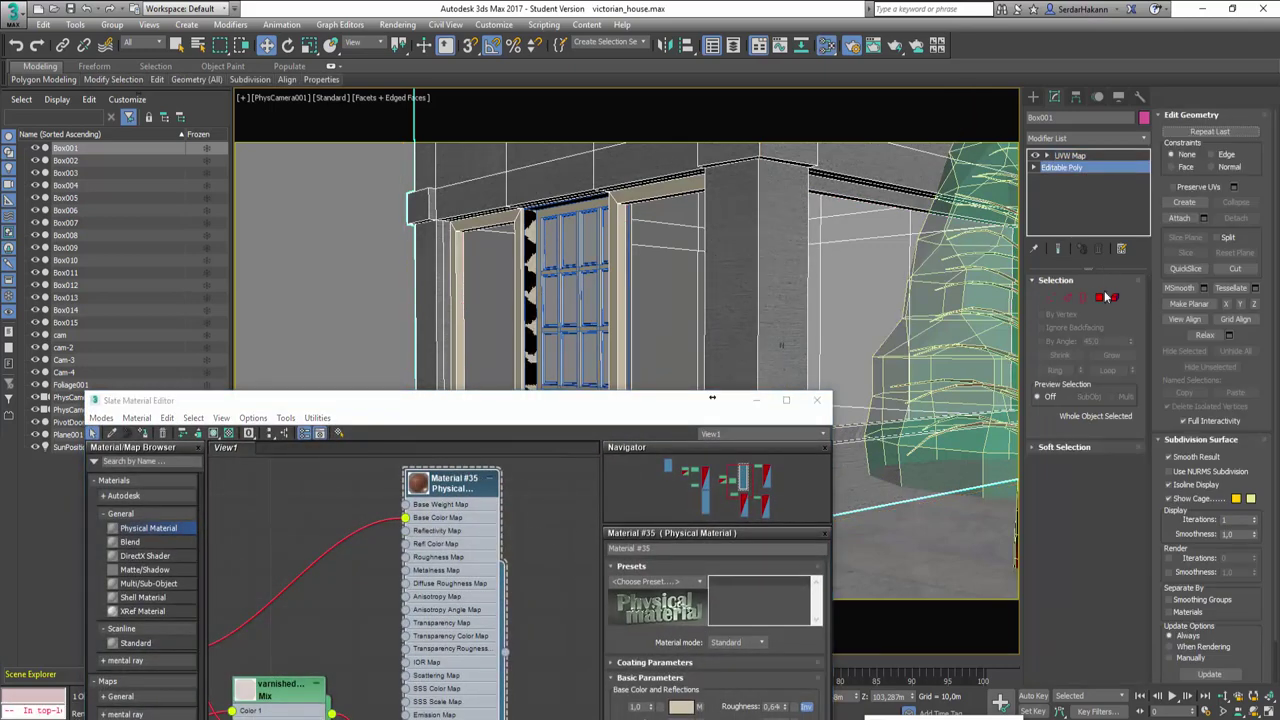
{"action": "key", "text": "4"}
{"action": "left_click", "coordinate": [862, 195]}
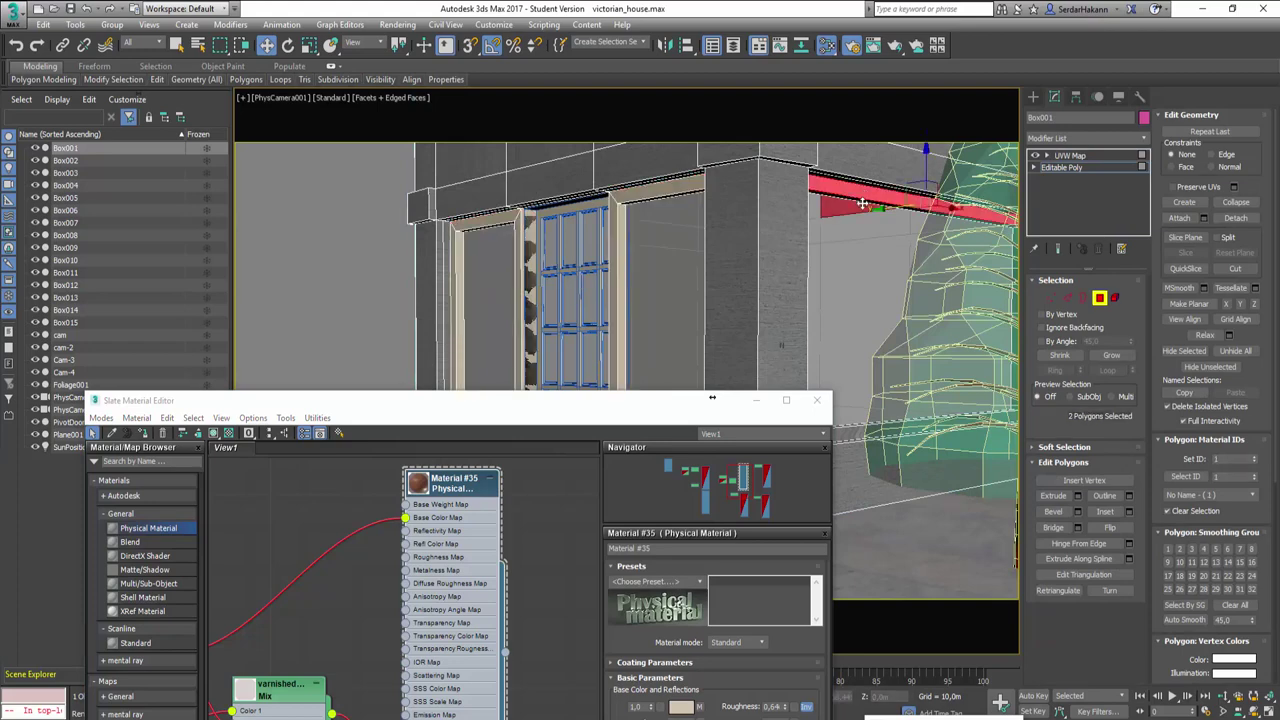
{"action": "left_click", "coordinate": [861, 201]}
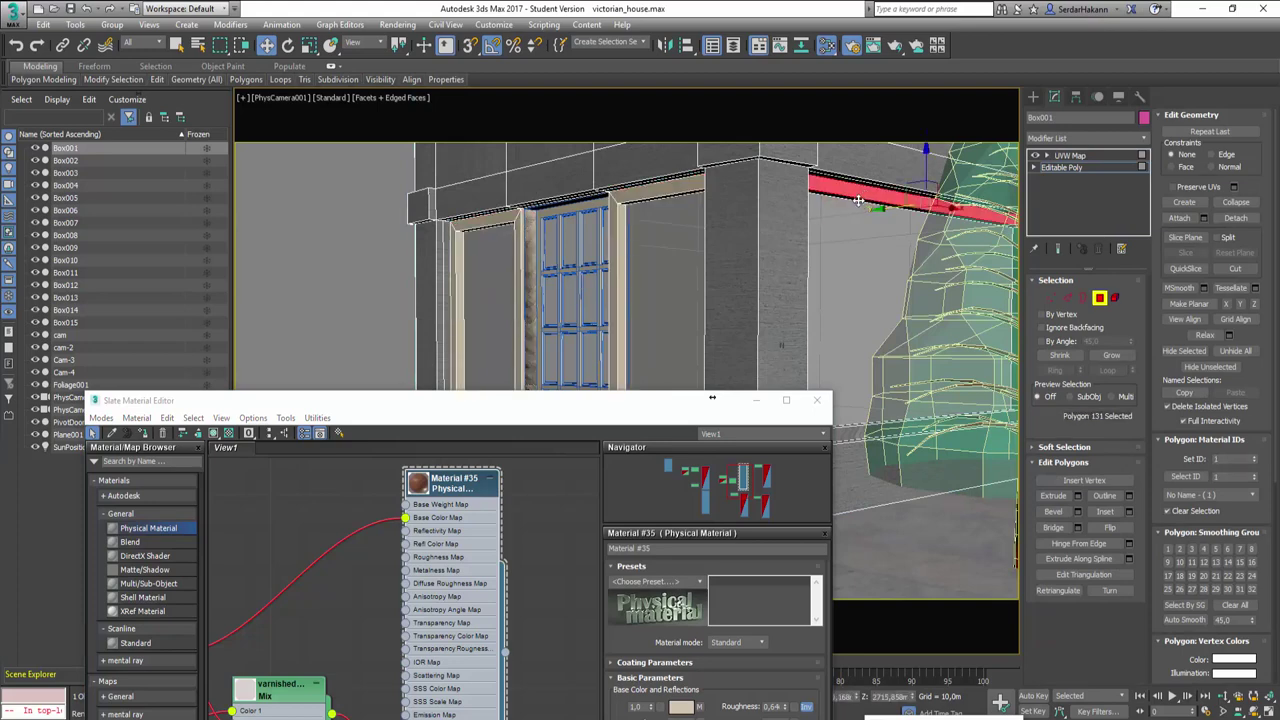
{"action": "left_click", "coordinate": [860, 201], "text": "ctrl"}
{"action": "left_click", "coordinate": [842, 428], "text": "ctrl"}
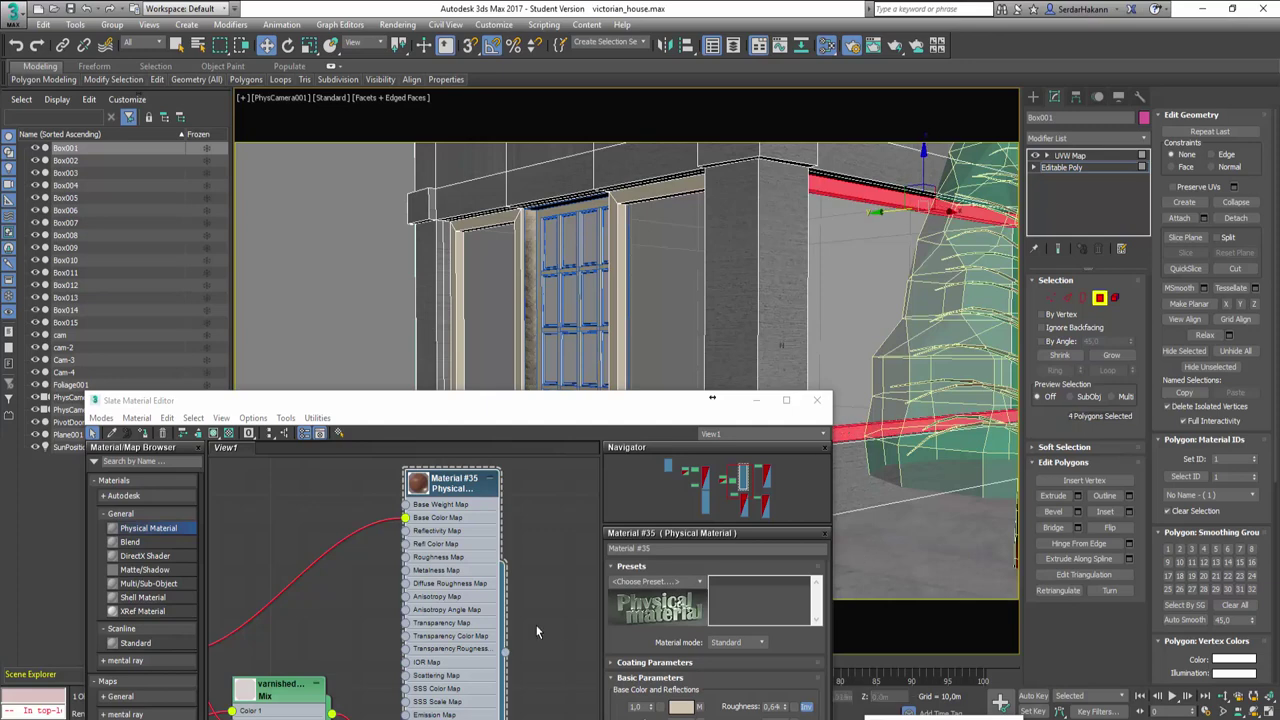
{"action": "left_click", "coordinate": [508, 657]}
{"action": "mouse_move", "coordinate": [505, 652]}
{"action": "left_mouse_down"}
{"action": "mouse_move", "coordinate": [745, 566]}
{"action": "mouse_move", "coordinate": [848, 436]}
{"action": "left_mouse_up"}
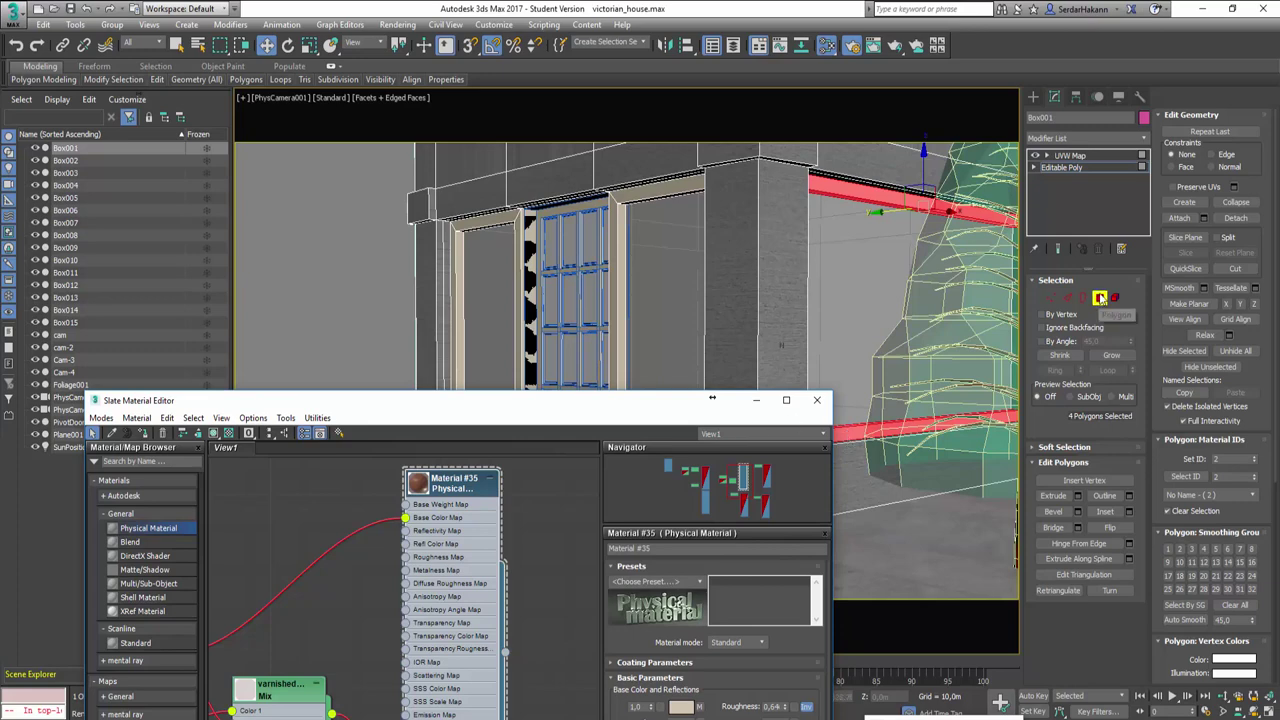
{"action": "left_click", "coordinate": [1099, 297]}
{"action": "left_click", "coordinate": [1093, 157]}
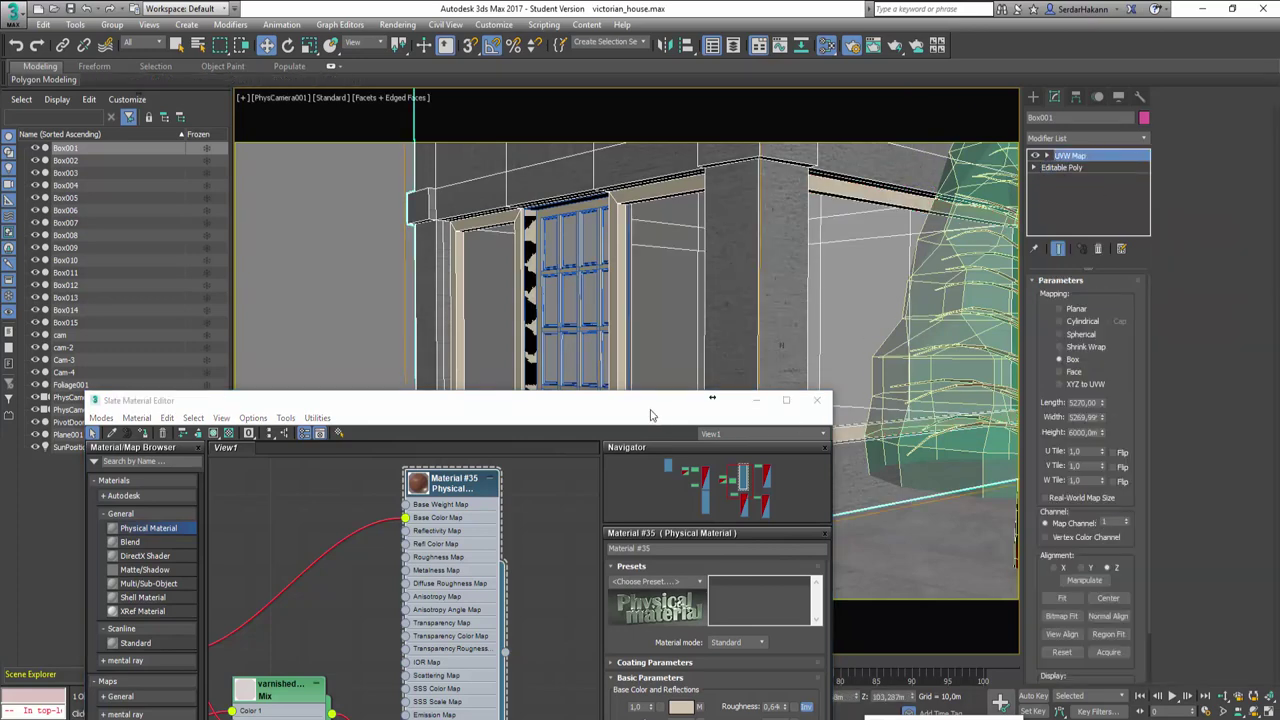
Step: Drag Material #34 onto the door's glass pane object and close the editor
{"action": "mouse_move", "coordinate": [630, 410]}
{"action": "left_mouse_down"}
{"action": "mouse_move", "coordinate": [466, 350]}
{"action": "mouse_move", "coordinate": [582, 170]}
{"action": "left_mouse_up"}
{"action": "scroll", "coordinate": [450, 408], "scroll_direction": "down", "scroll_amount": 3}
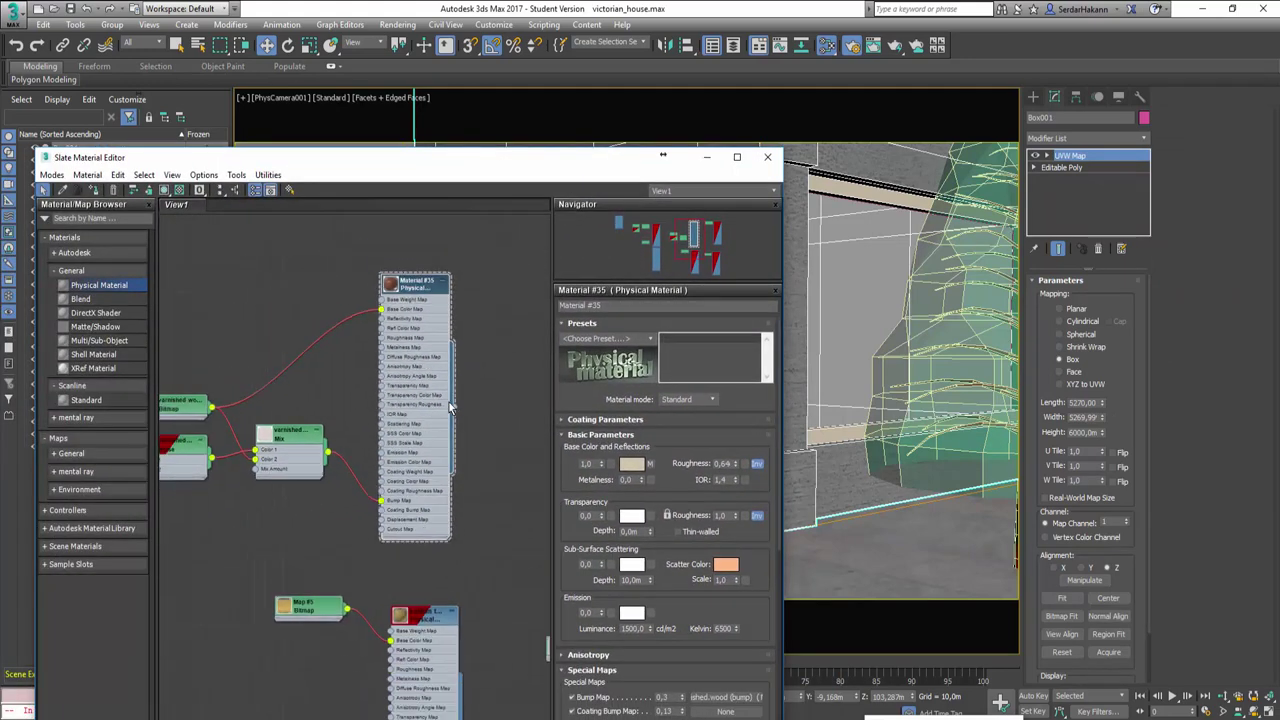
{"action": "scroll", "coordinate": [450, 408], "scroll_direction": "down", "scroll_amount": 3}
{"action": "middle_click_drag", "start_coordinate": [362, 455], "coordinate": [503, 340]}
{"action": "scroll", "coordinate": [322, 466], "scroll_direction": "up", "scroll_amount": 2}
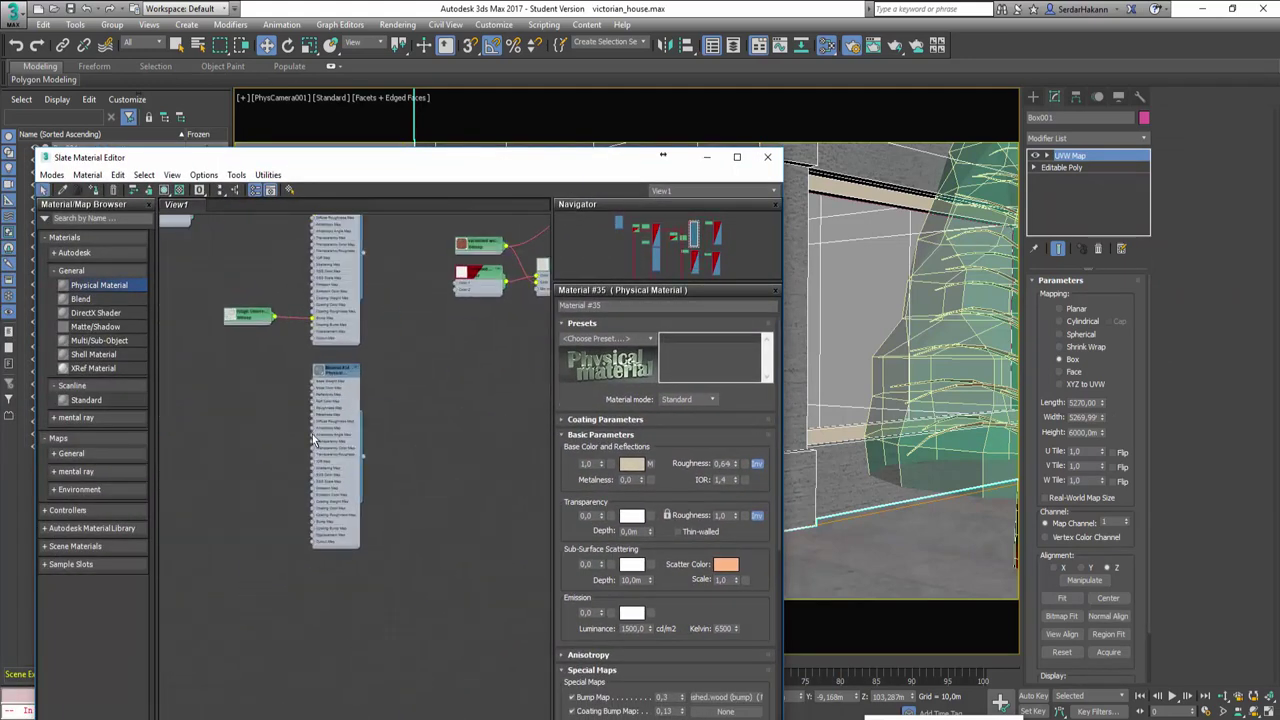
{"action": "scroll", "coordinate": [322, 466], "scroll_direction": "up", "scroll_amount": 2}
{"action": "scroll", "coordinate": [330, 440], "scroll_direction": "up", "scroll_amount": 1}
{"action": "left_click_drag", "start_coordinate": [560, 166], "coordinate": [263, 93]}
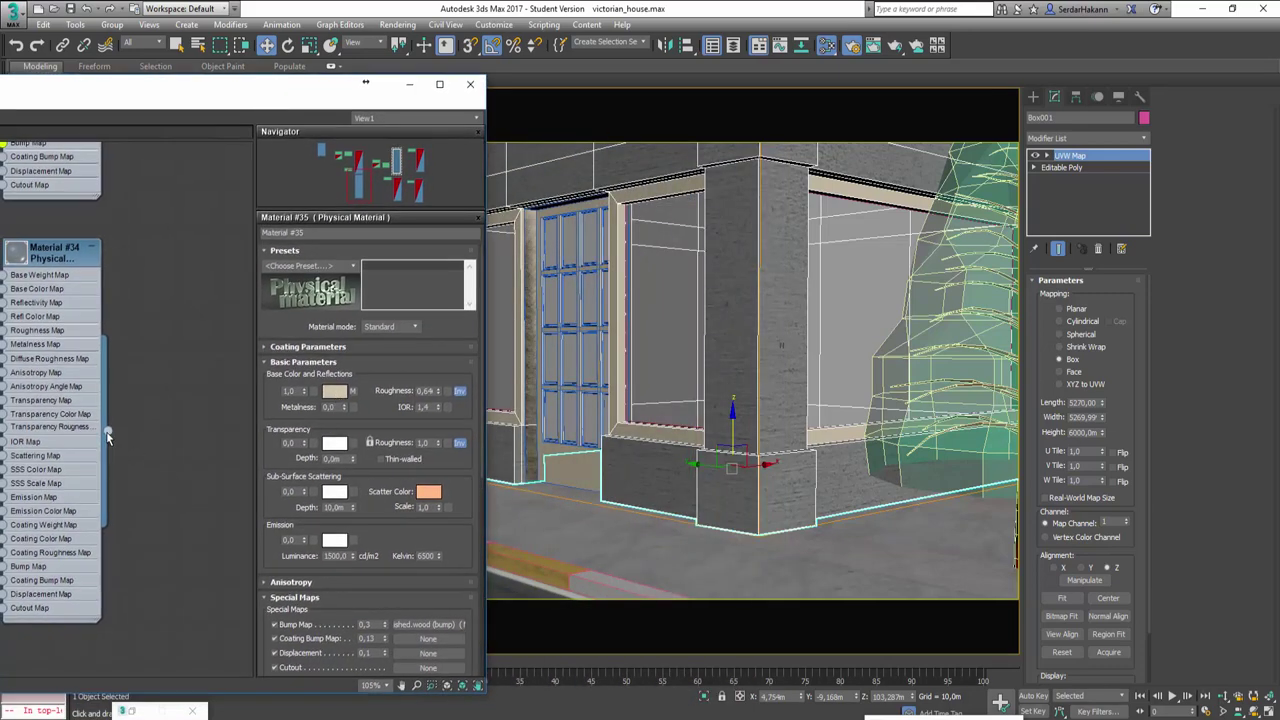
{"action": "left_click_drag", "start_coordinate": [106, 431], "coordinate": [571, 431]}
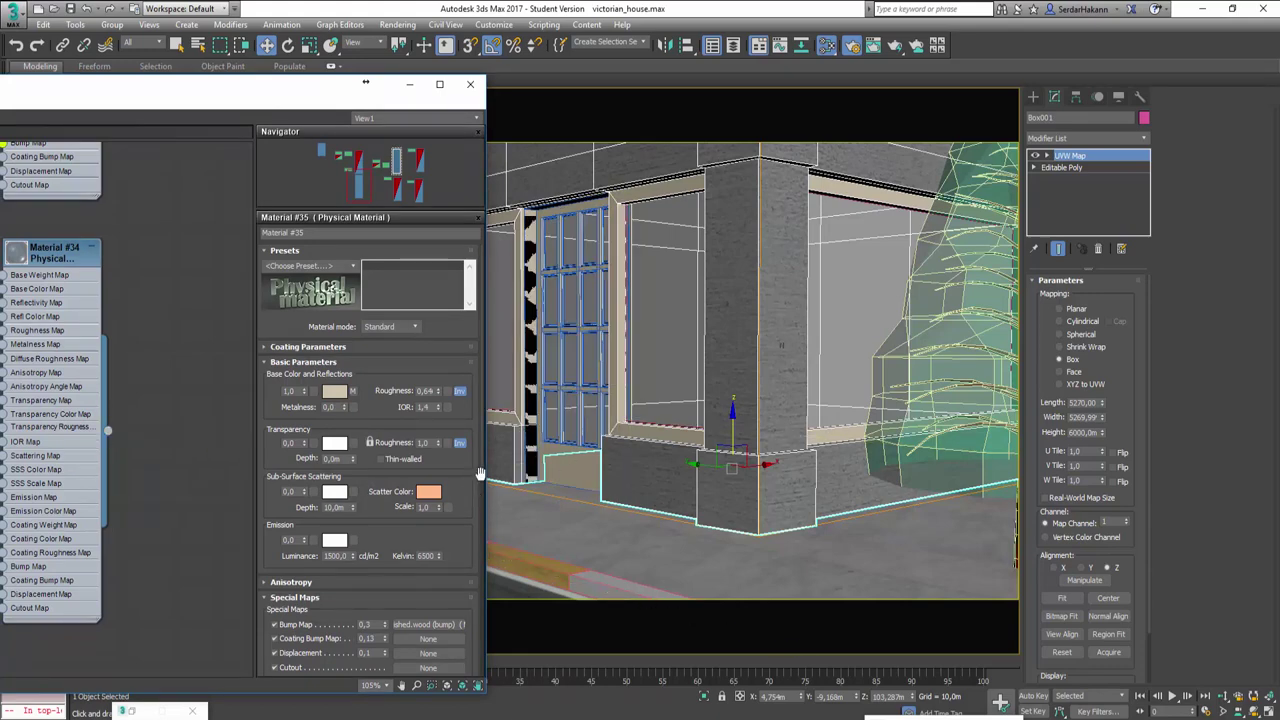
{"action": "left_click", "coordinate": [409, 84]}
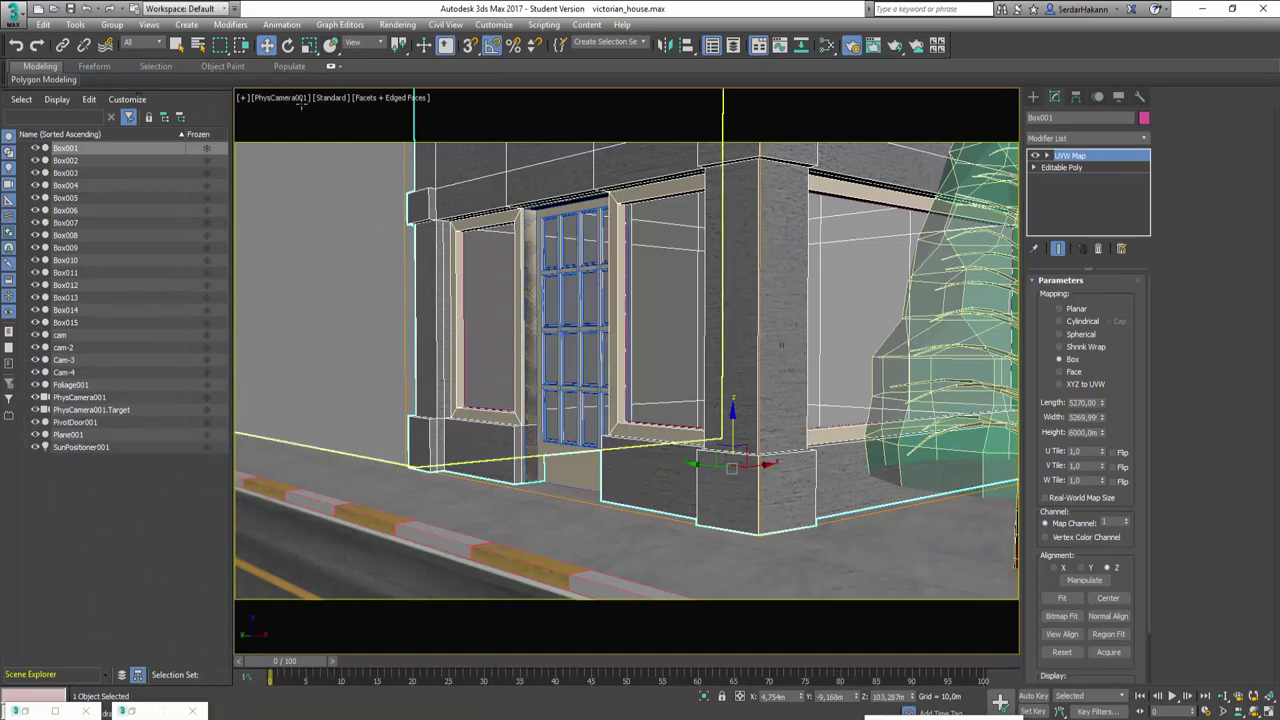
Step: Enable ART noise filtering at 50%, raise render quality to 33.2 dB, and render
{"action": "left_click", "coordinate": [397, 24]}
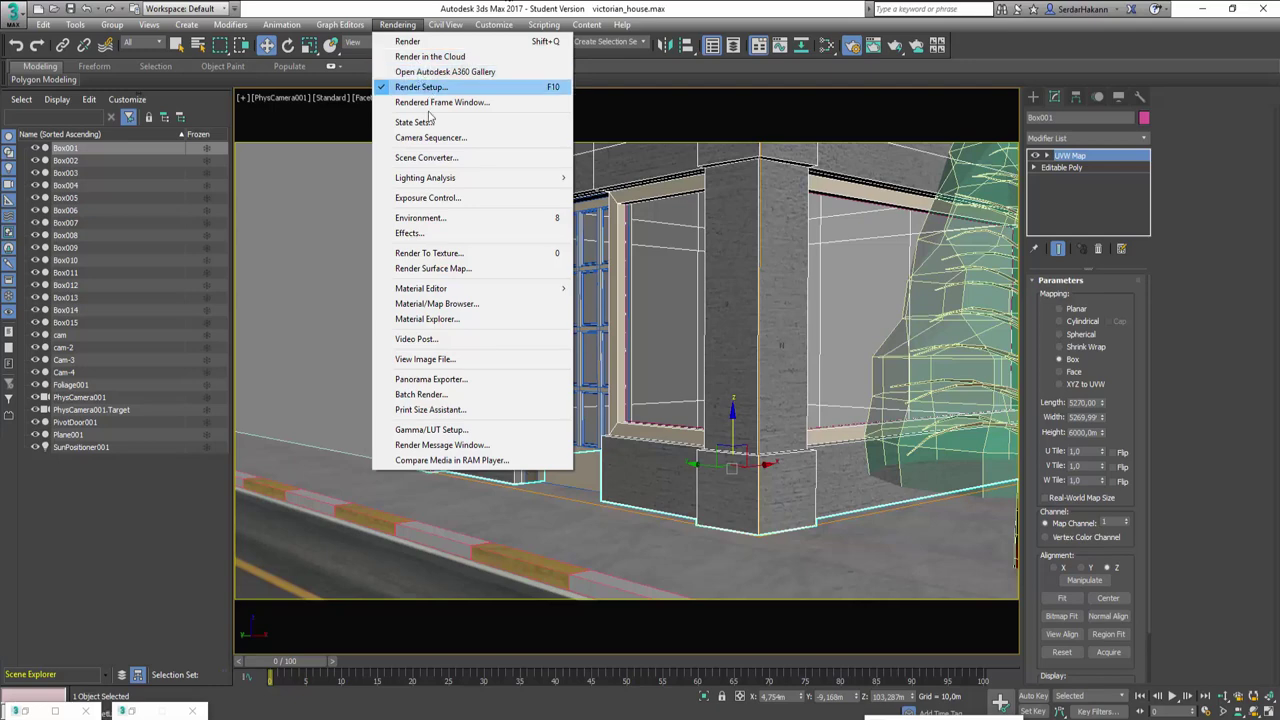
{"action": "left_click", "coordinate": [132, 711]}
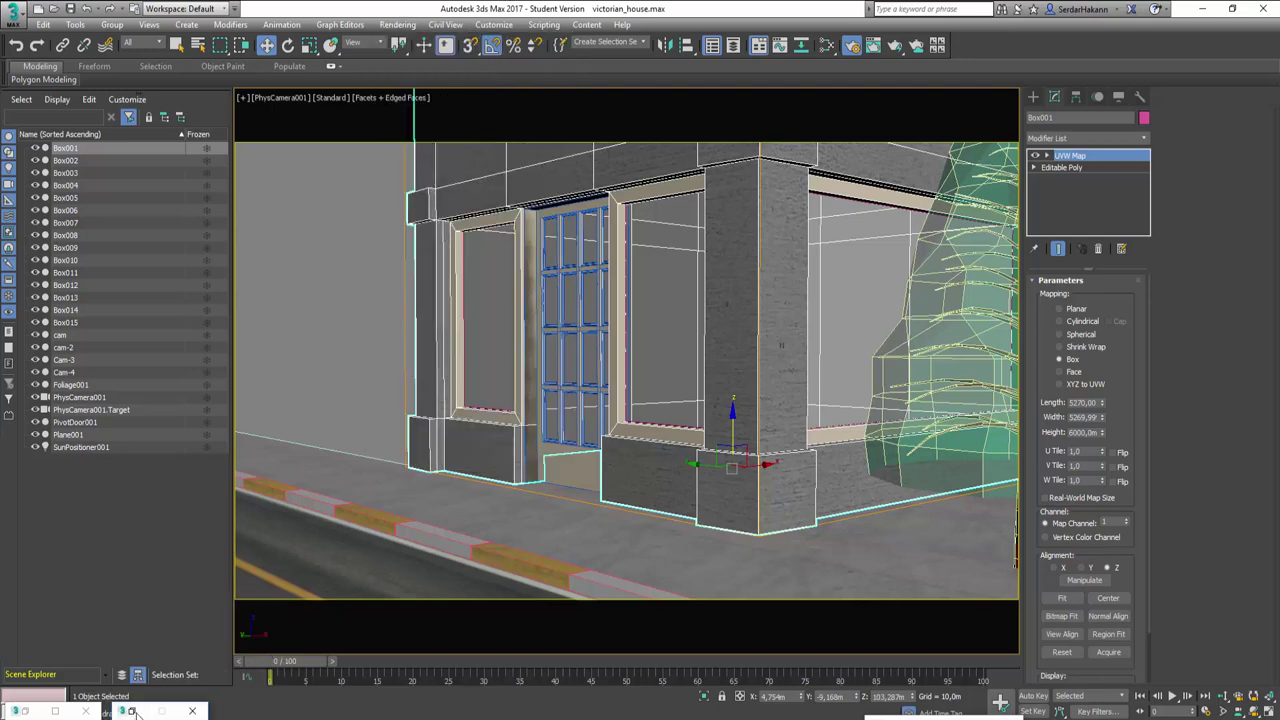
{"action": "left_click", "coordinate": [137, 712]}
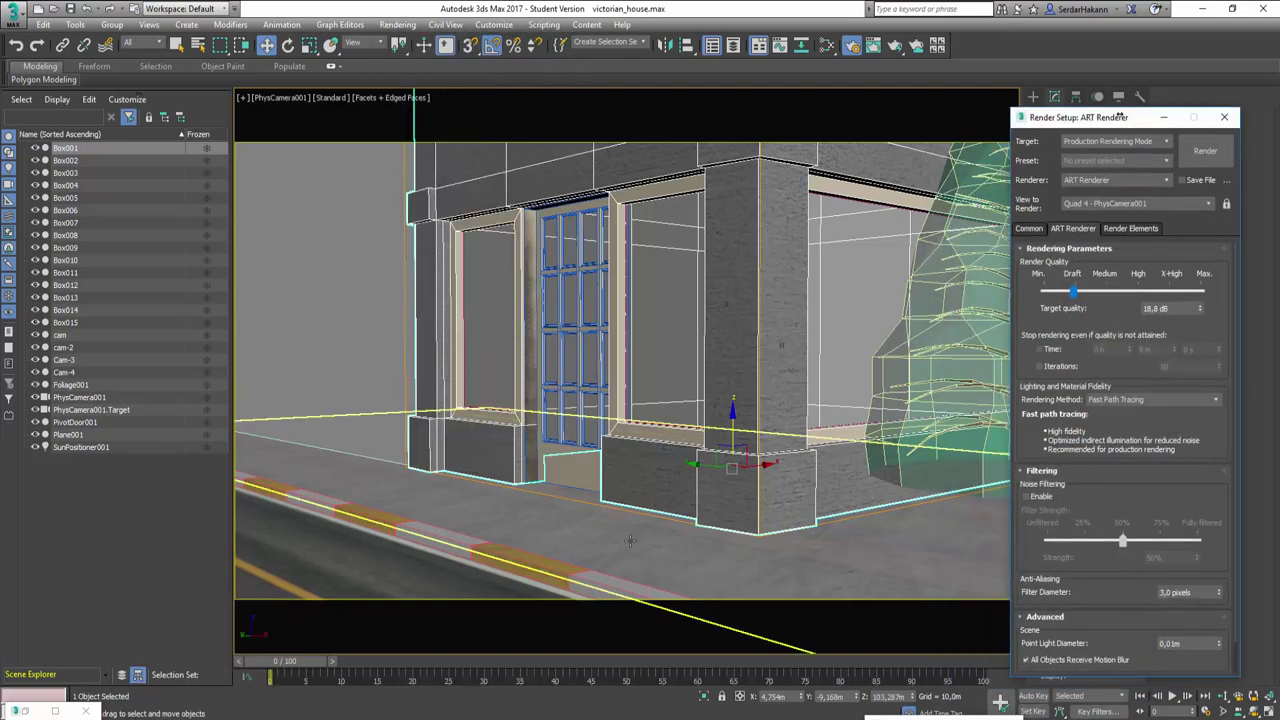
{"action": "left_click", "coordinate": [1046, 498]}
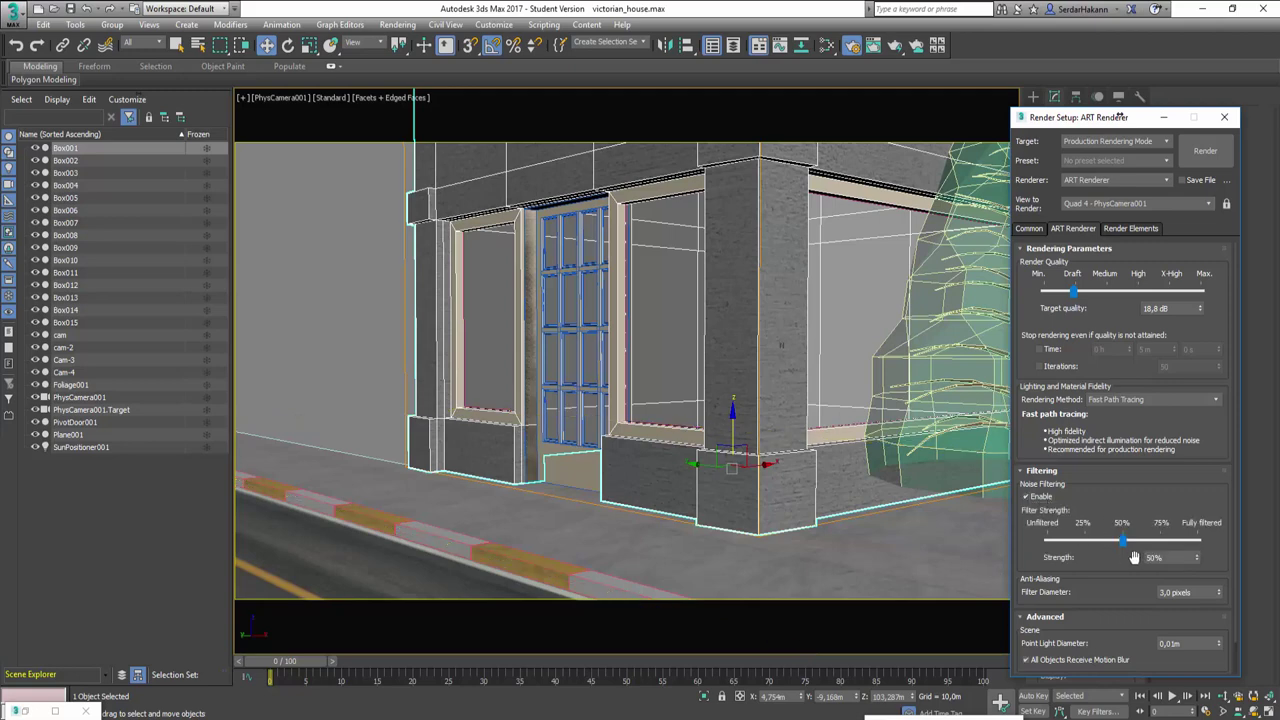
{"action": "left_click_drag", "start_coordinate": [1074, 291], "coordinate": [1140, 297]}
{"action": "left_click", "coordinate": [1213, 159]}
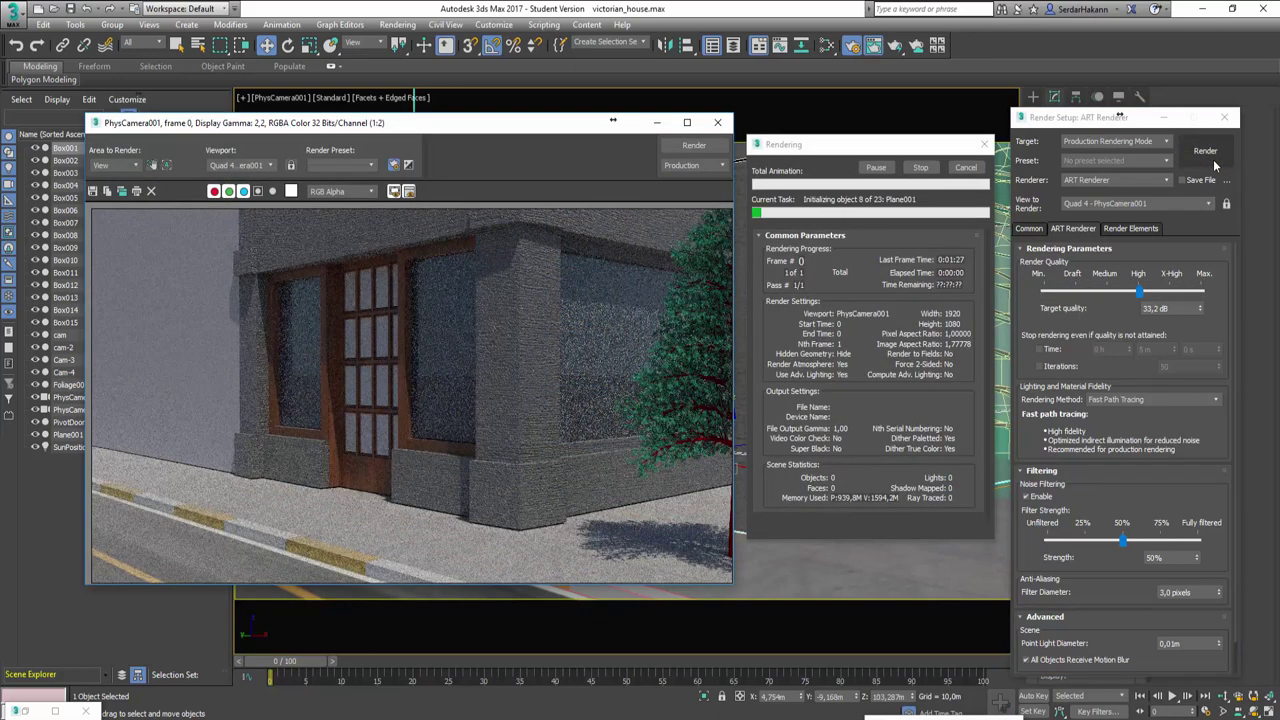